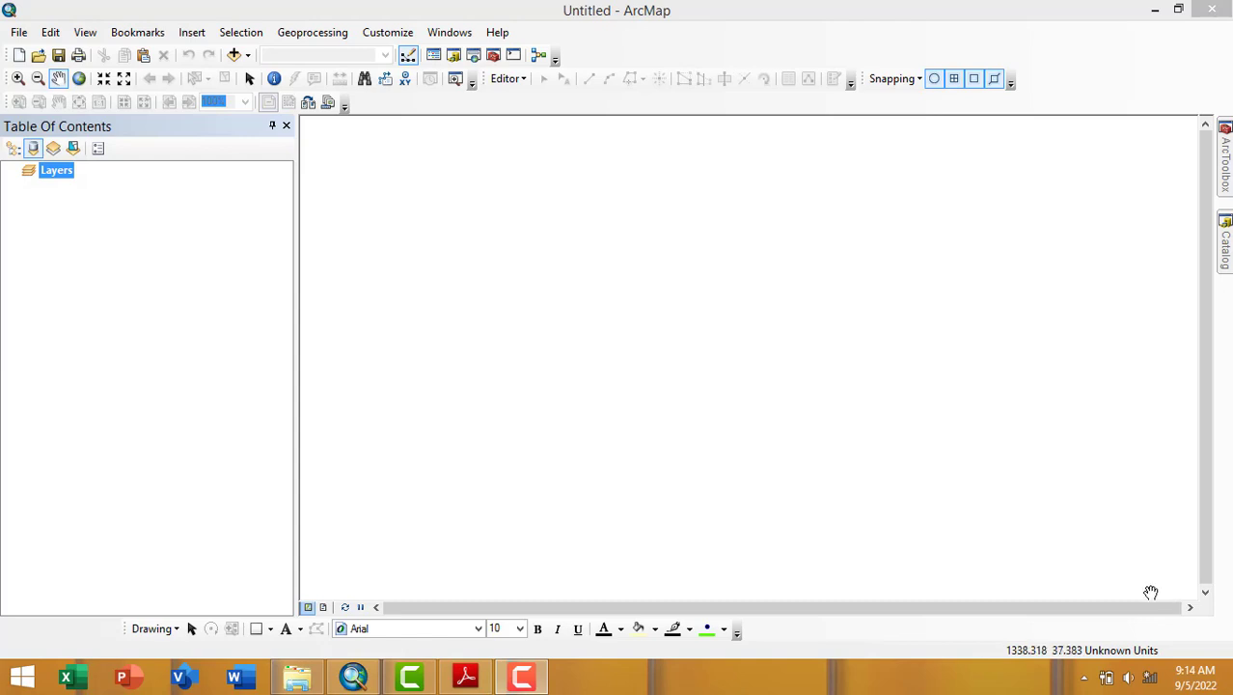
pyautogui.click(467, 680)
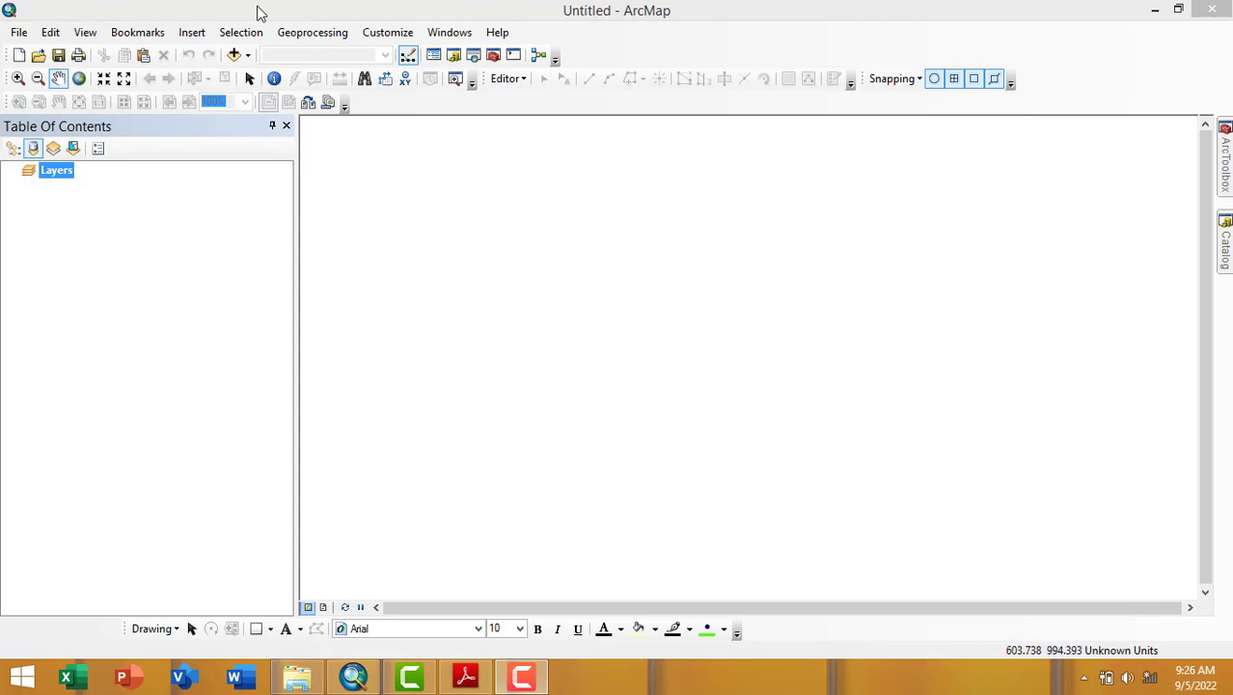
# Set the data frame's coordinate system to WGS 1984 UTM Zone 48S from the favorites.
pyautogui.click(84, 33)
pyautogui.click(155, 242)
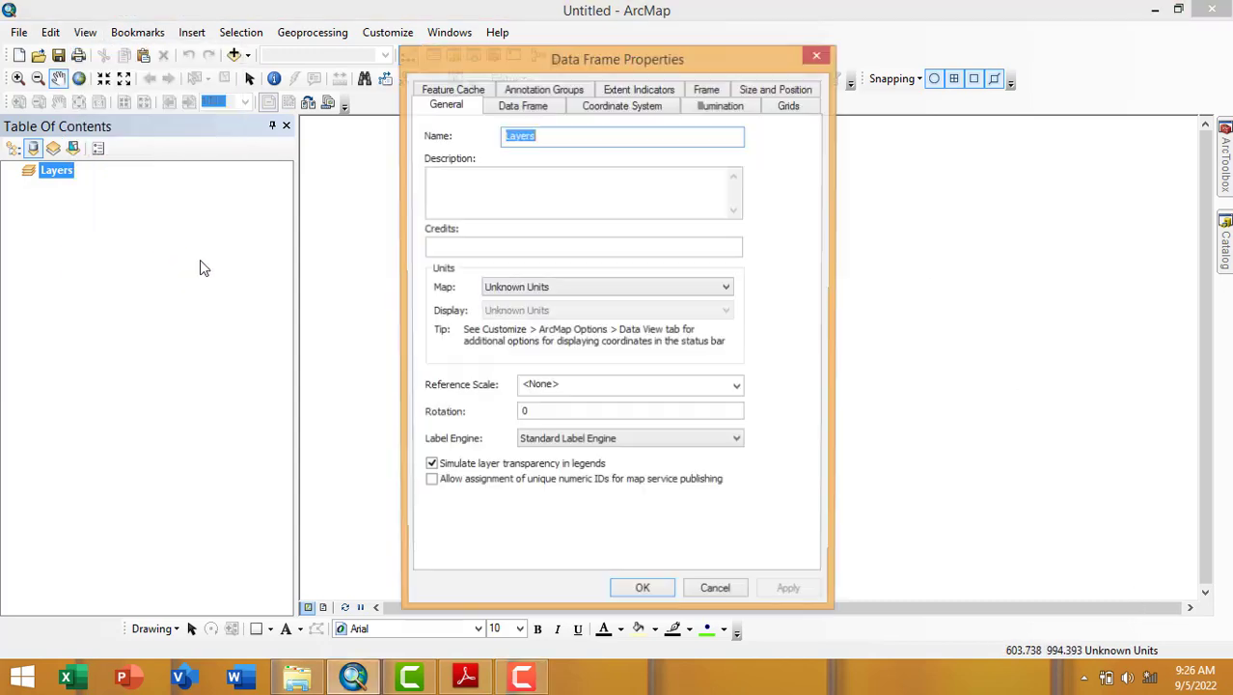
pyautogui.click(653, 108)
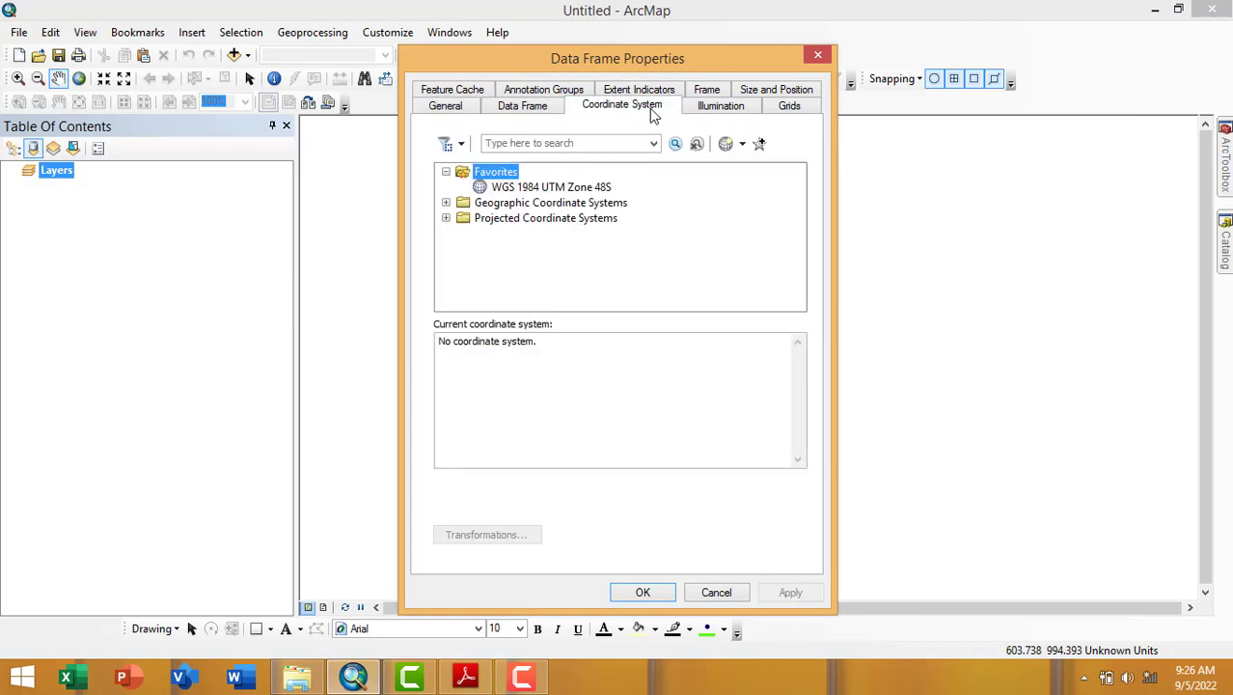
pyautogui.click(503, 189)
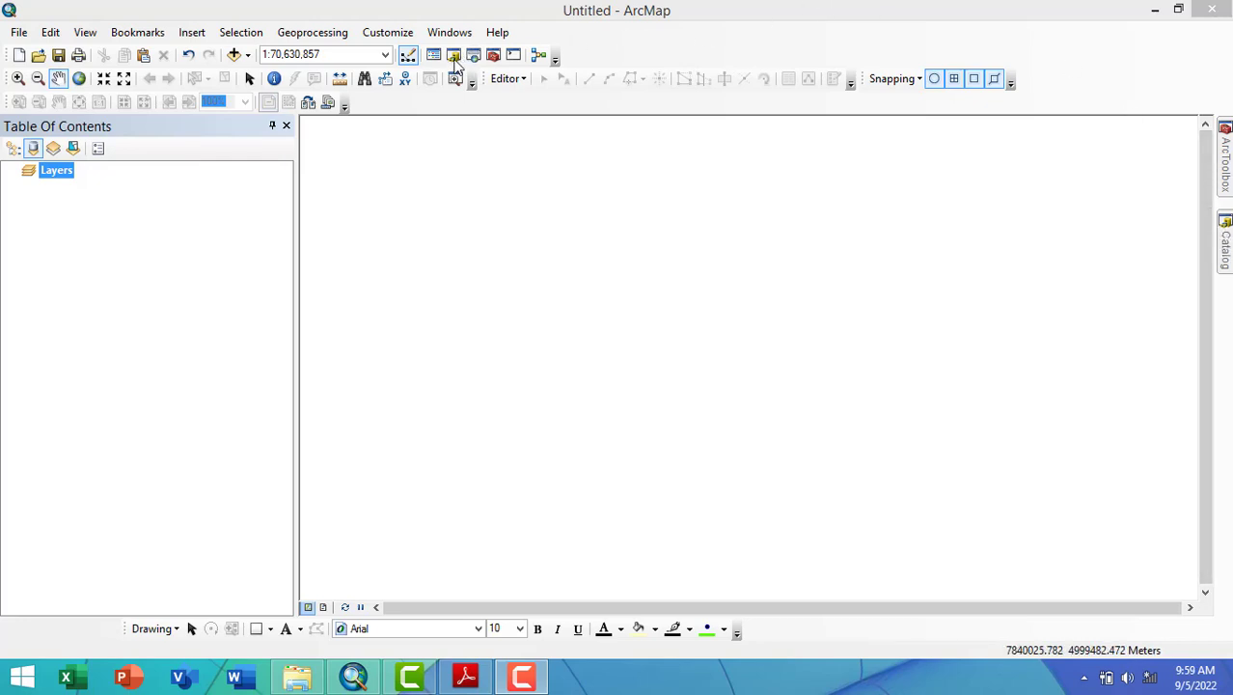
# Show the Catalog window and expand its Folder Connections.
pyautogui.click(550, 29)
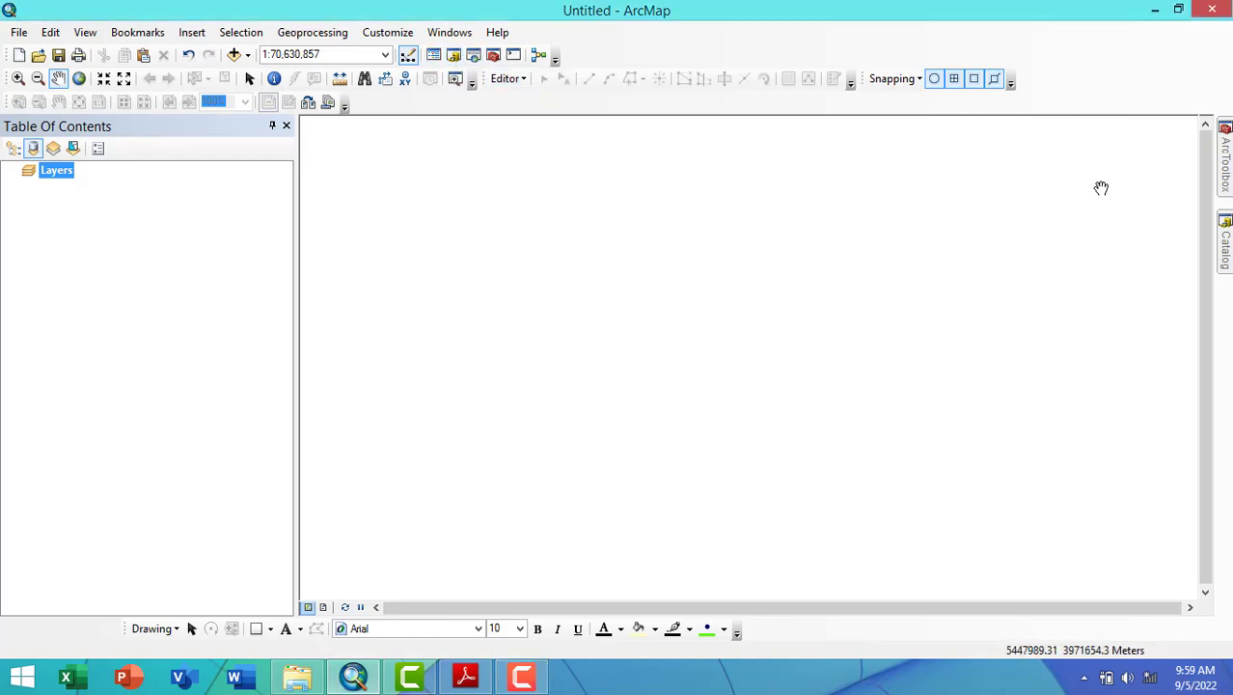
pyautogui.click(453, 55)
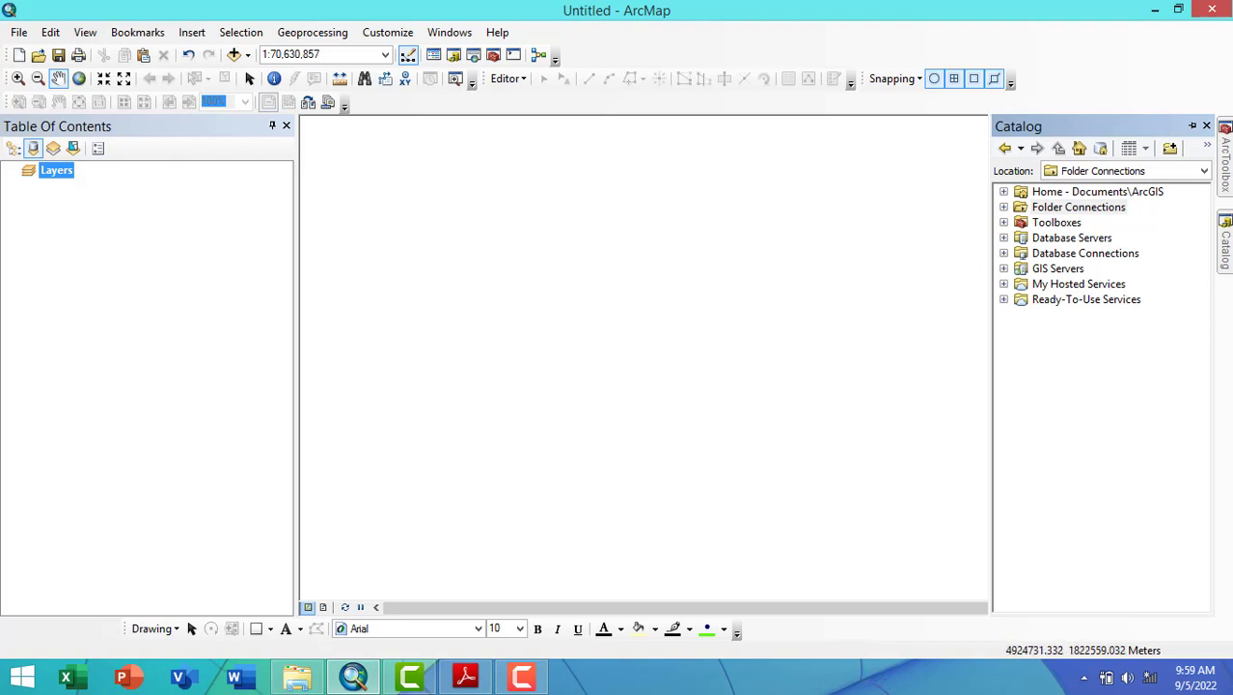
pyautogui.doubleClick(1074, 210)
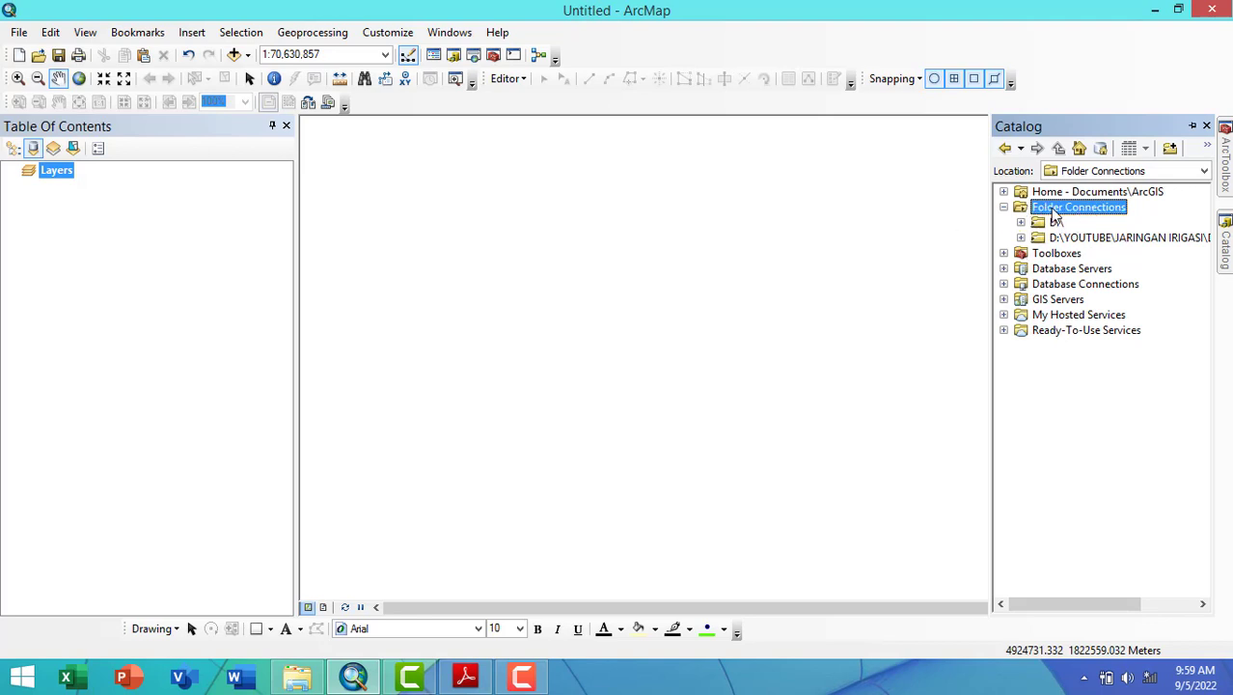
# Connect the Catalog to the folder D:\VIDEO\ARCGIS\KAB. MUSI BANYUASIN.
pyautogui.click(1171, 151)
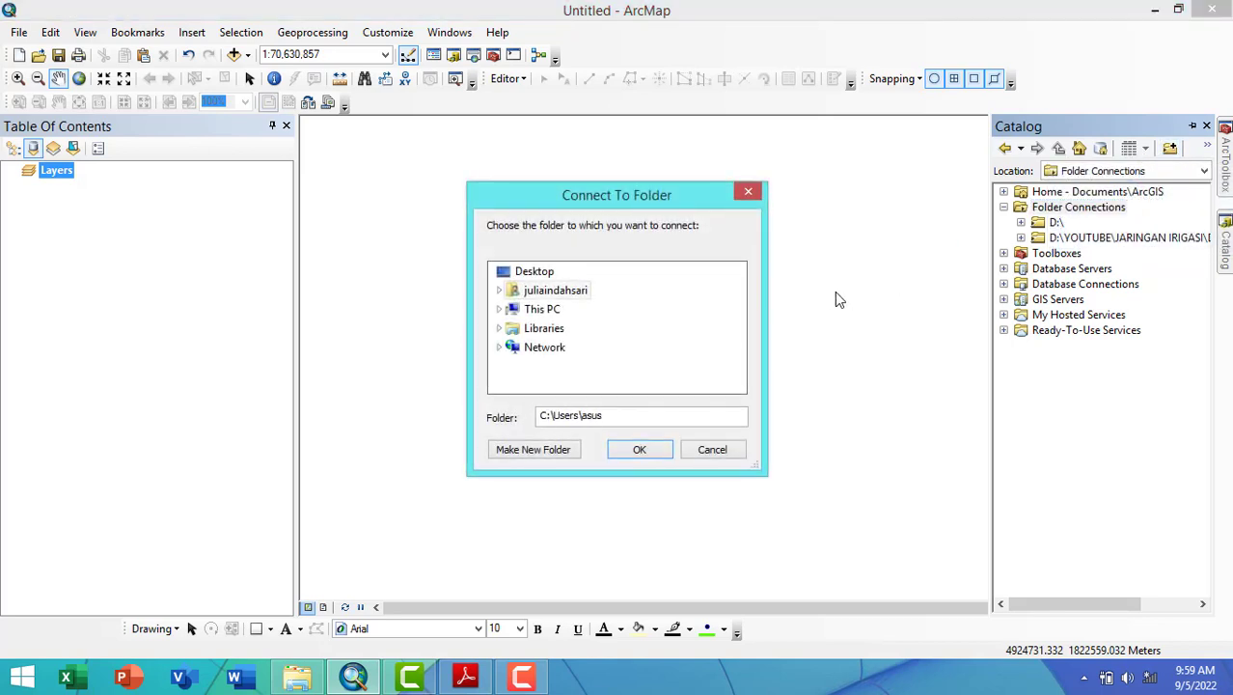
pyautogui.doubleClick(532, 311)
pyautogui.scroll(-2, 540, 323)
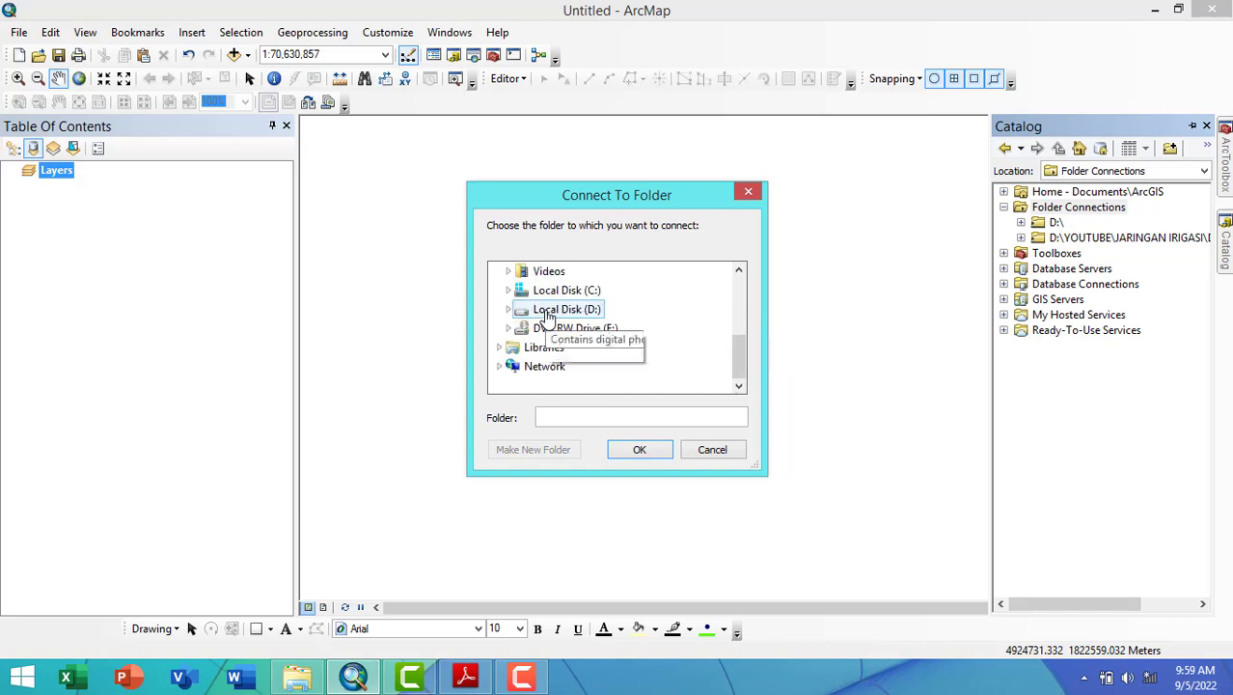
pyautogui.doubleClick(565, 309)
pyautogui.scroll(-1, 565, 338)
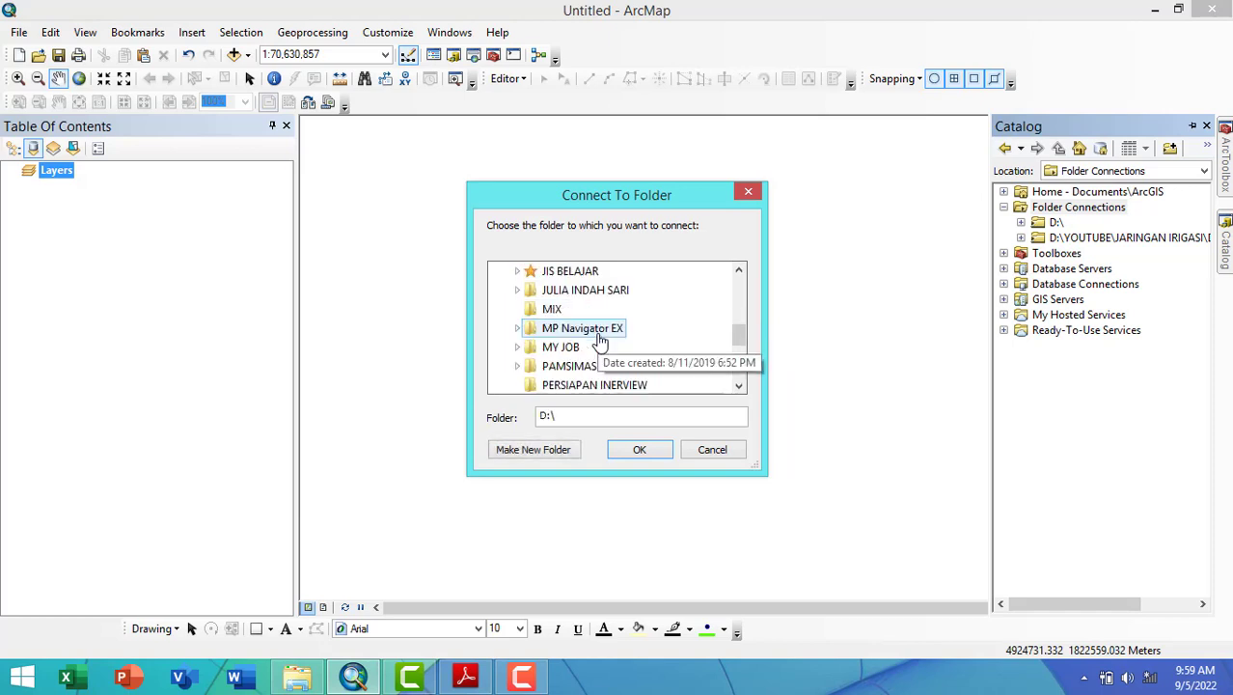
pyautogui.scroll(-1, 590, 333)
pyautogui.scroll(-2, 587, 323)
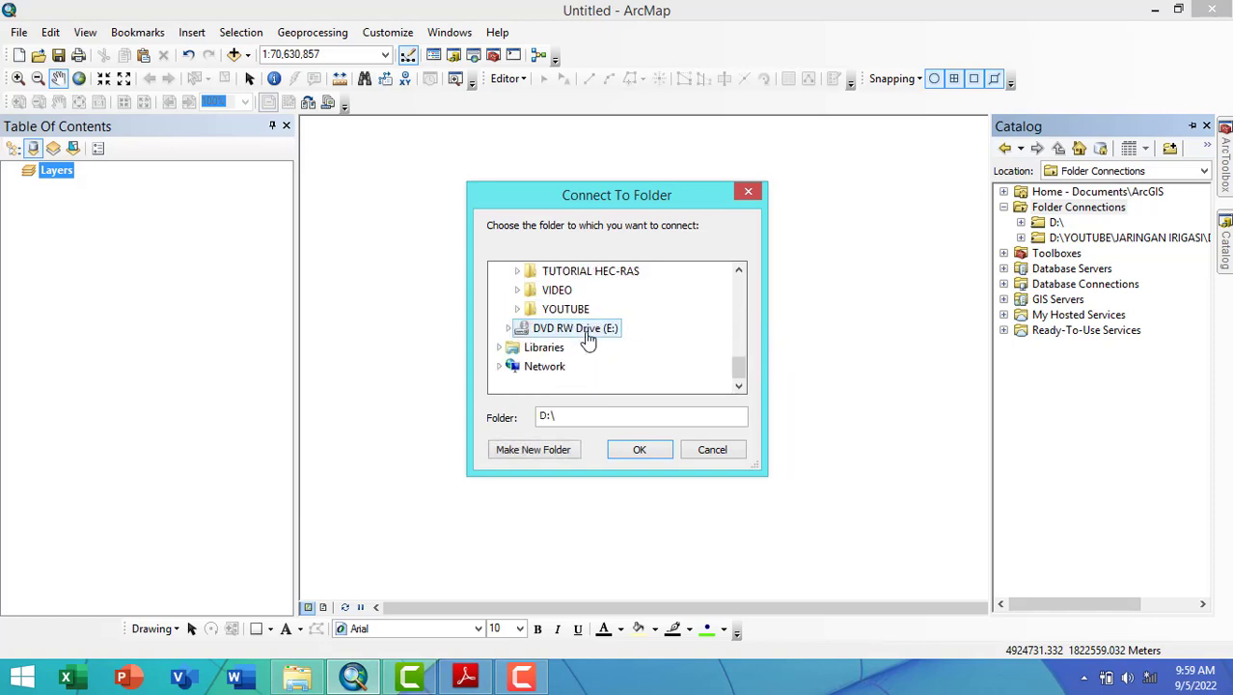
pyautogui.doubleClick(560, 290)
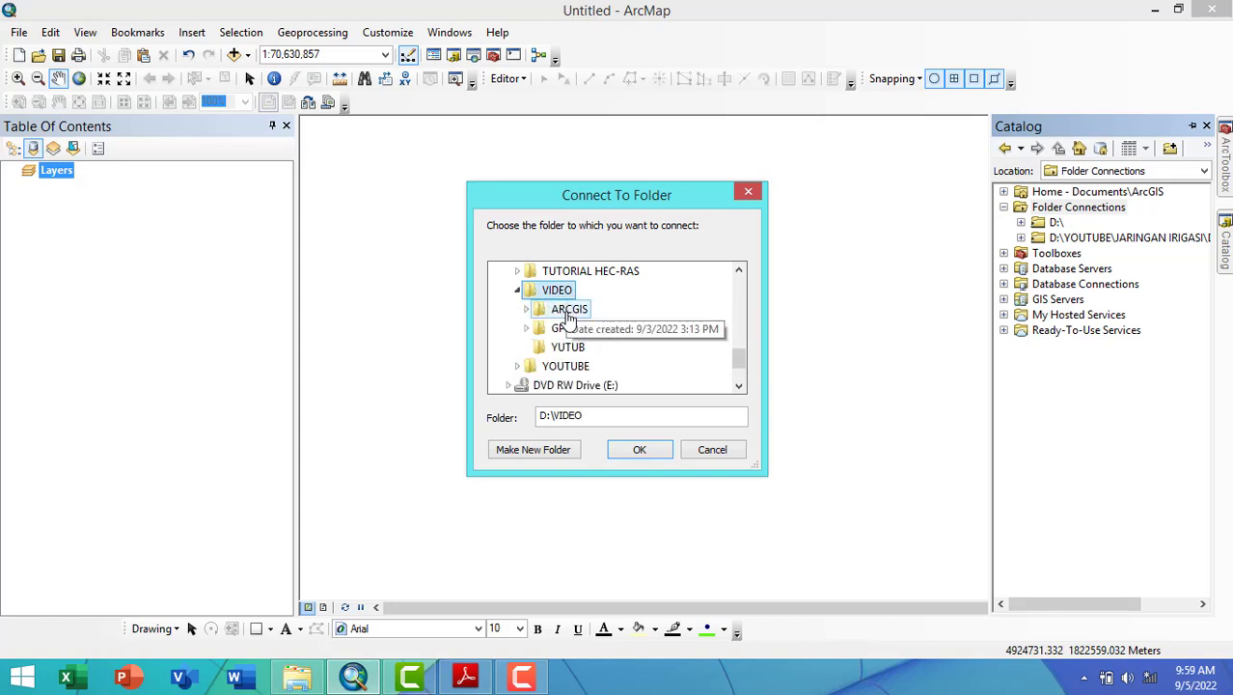
pyautogui.doubleClick(570, 312)
pyautogui.click(635, 349)
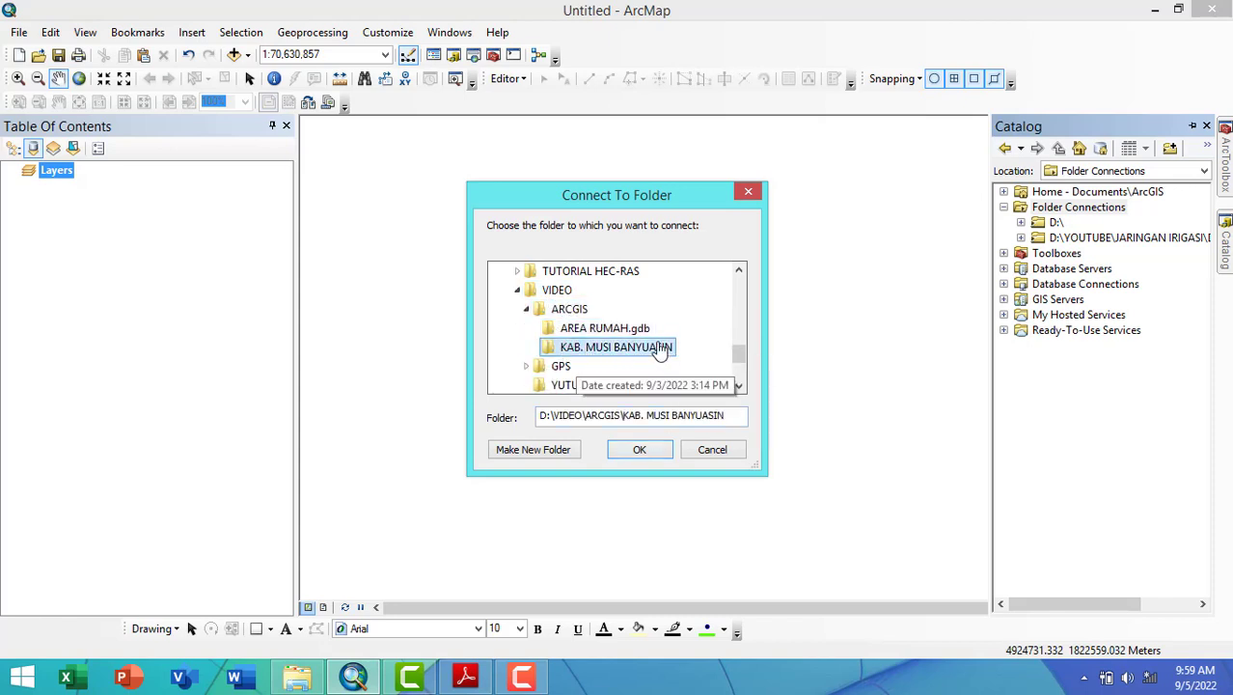
pyautogui.click(639, 450)
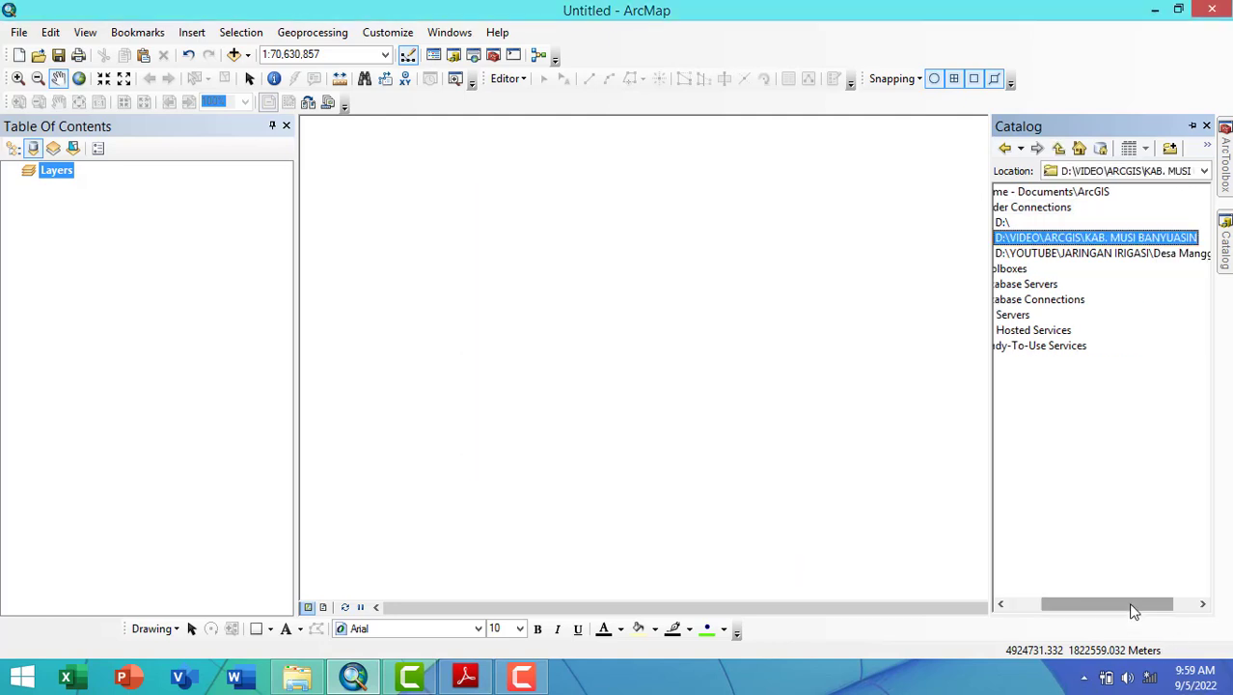
# Expand the connected KAB. MUSI BANYUASIN folder in the Catalog to list its shapefiles.
pyautogui.moveTo(1134, 610); pyautogui.dragTo(1098, 610)
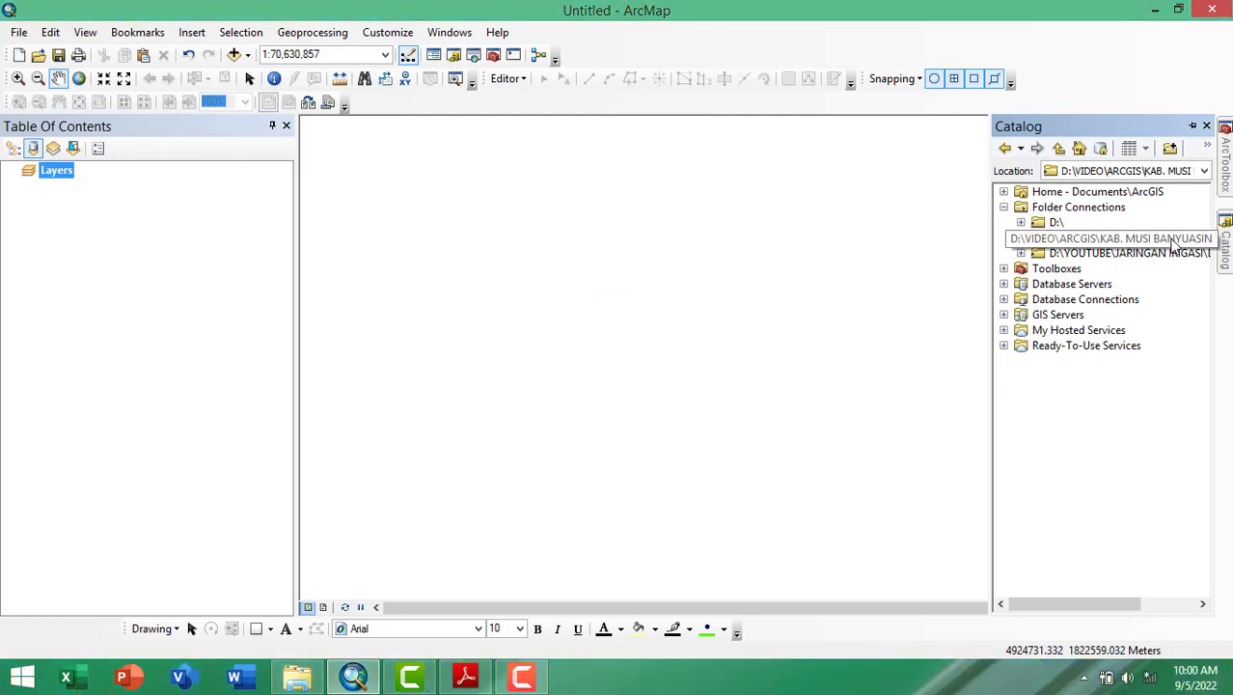
pyautogui.click(1174, 244)
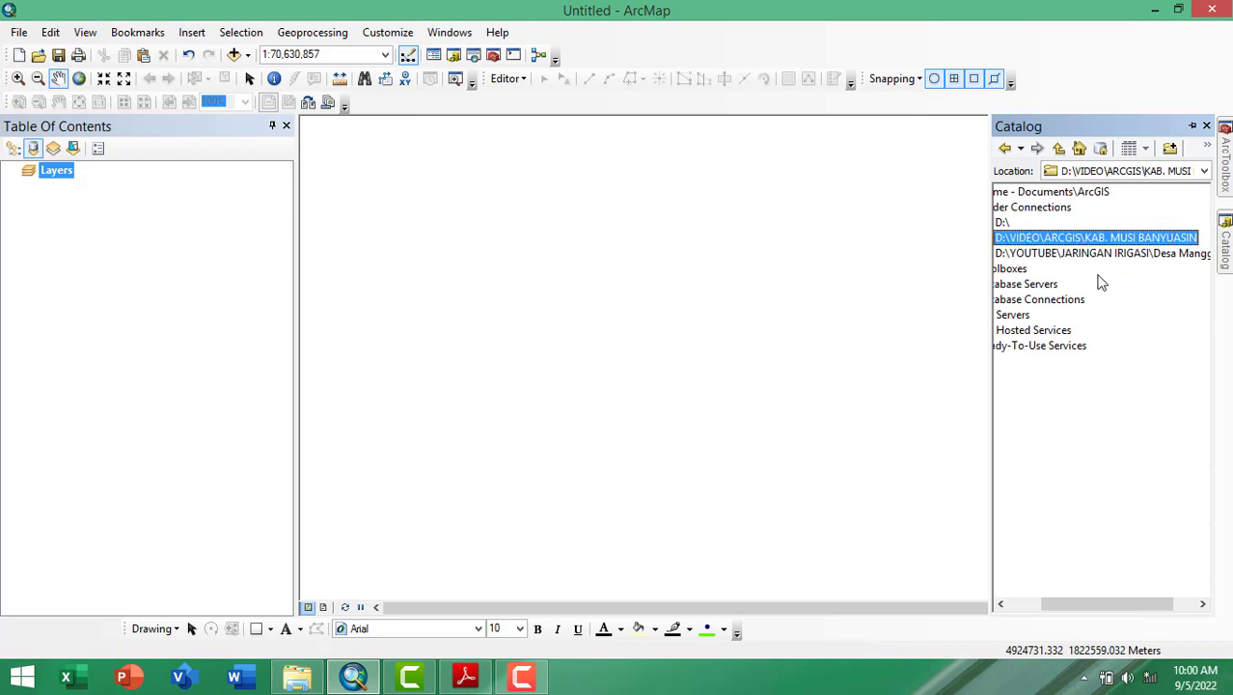
pyautogui.doubleClick(1106, 240)
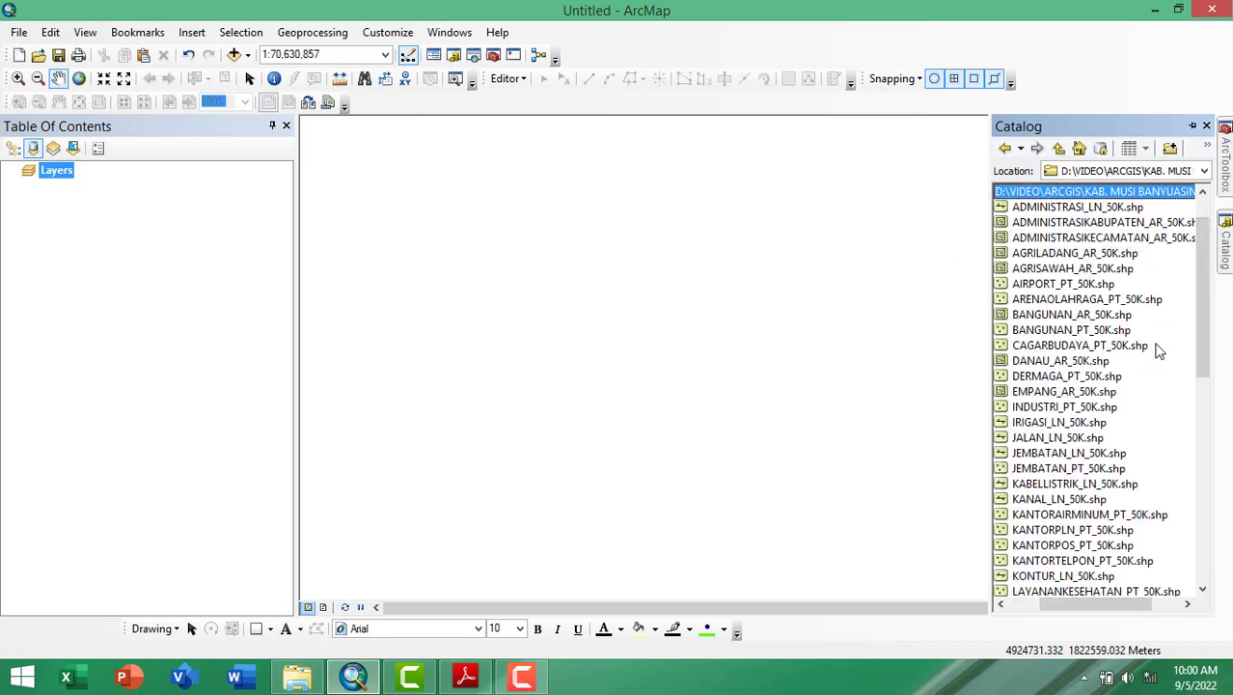
pyautogui.moveTo(1060, 606); pyautogui.dragTo(1029, 605)
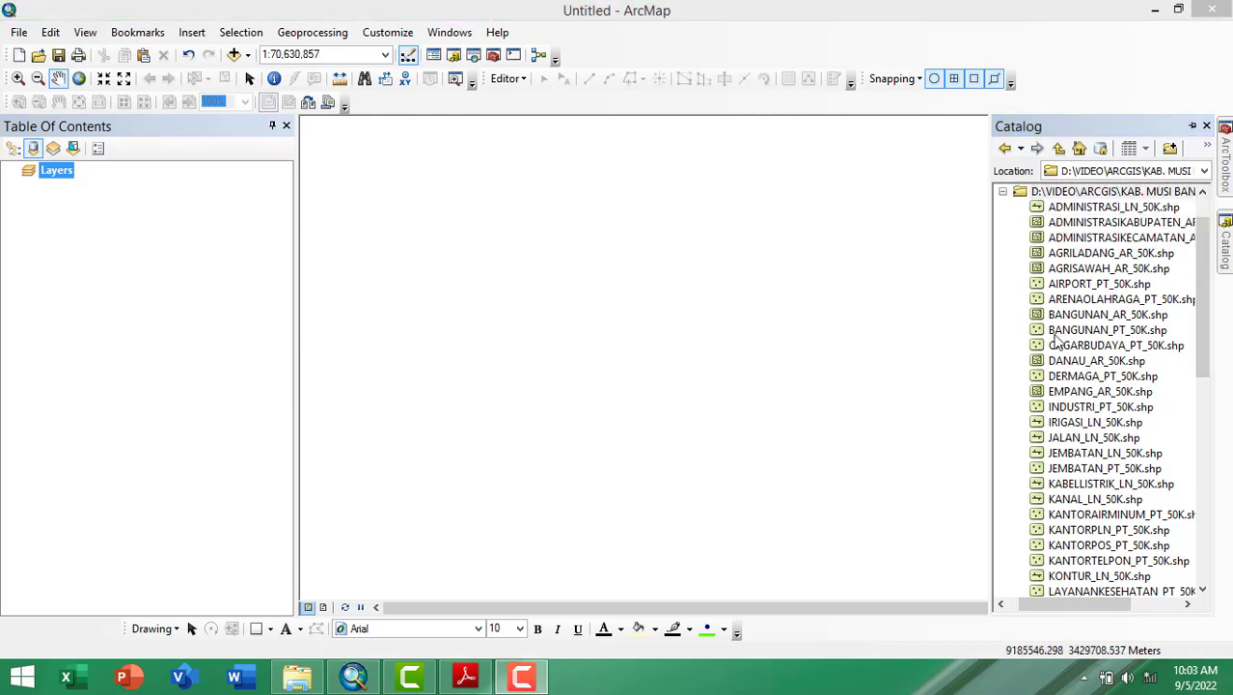
# Add the ADMINISTRASIKABUPATEN_AR_50K and ADMINISTRASIKECAMATAN_AR_50K shapefiles to the map as layers.
pyautogui.click(1097, 224)
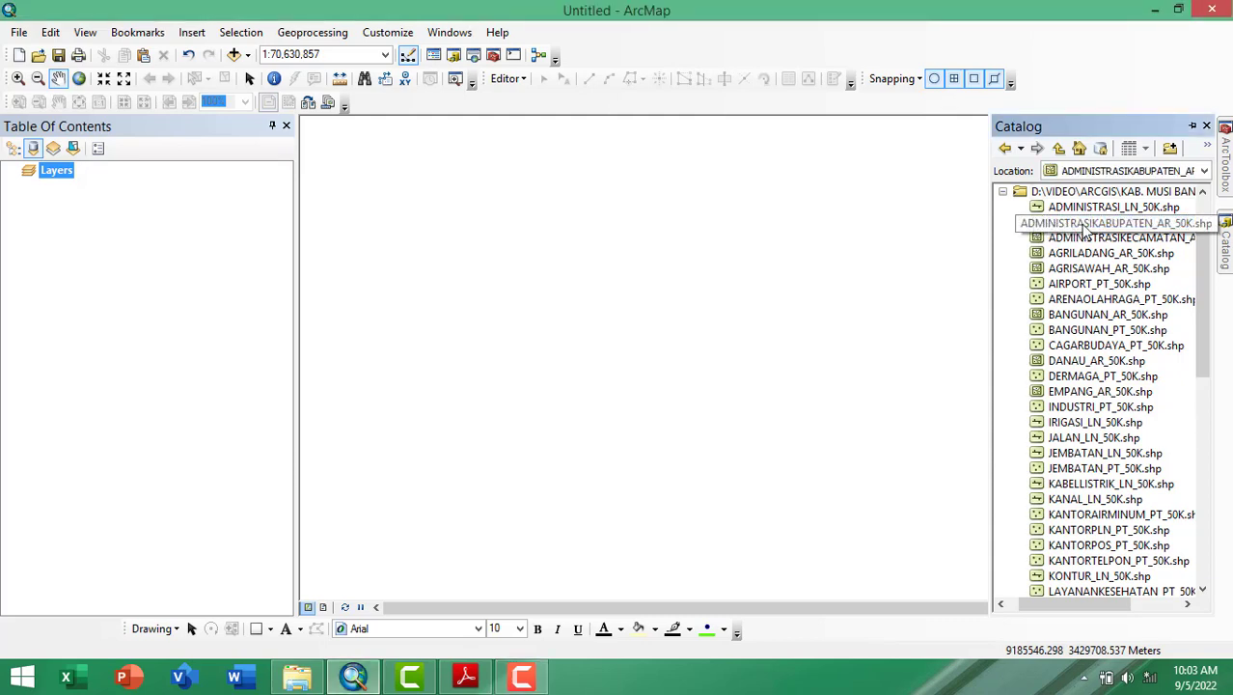
pyautogui.moveTo(1097, 229); pyautogui.dragTo(78, 241)
pyautogui.moveTo(409, 675)
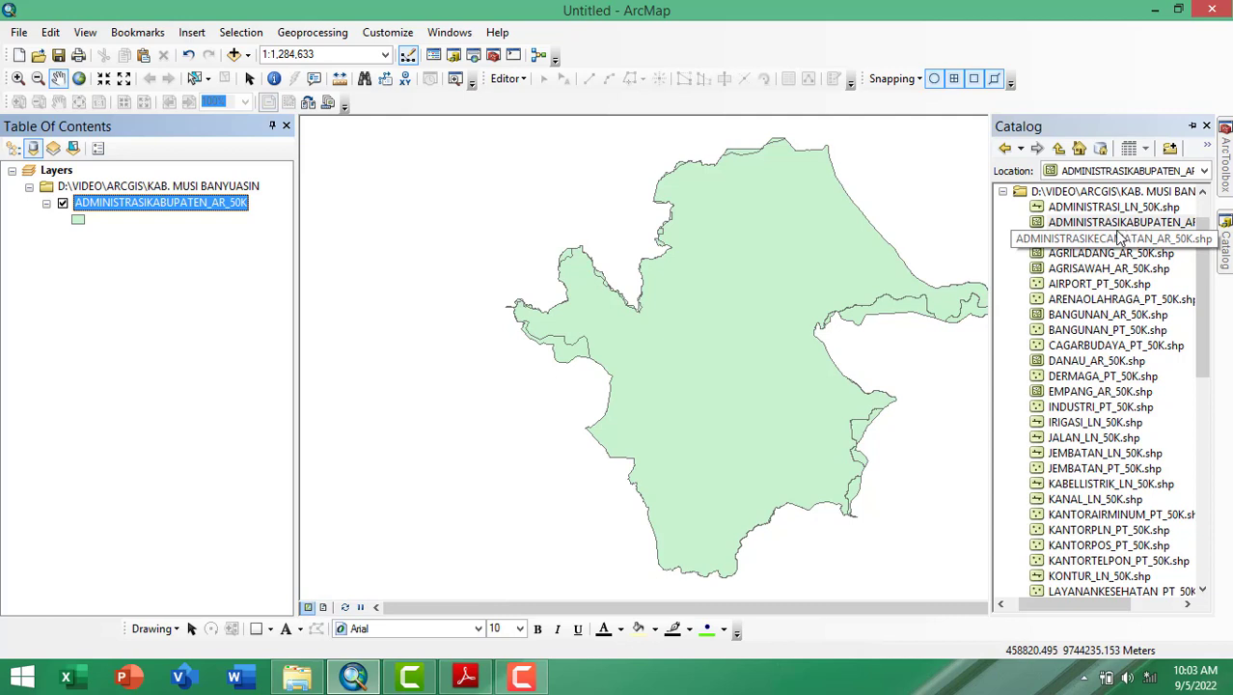
pyautogui.click(1110, 239)
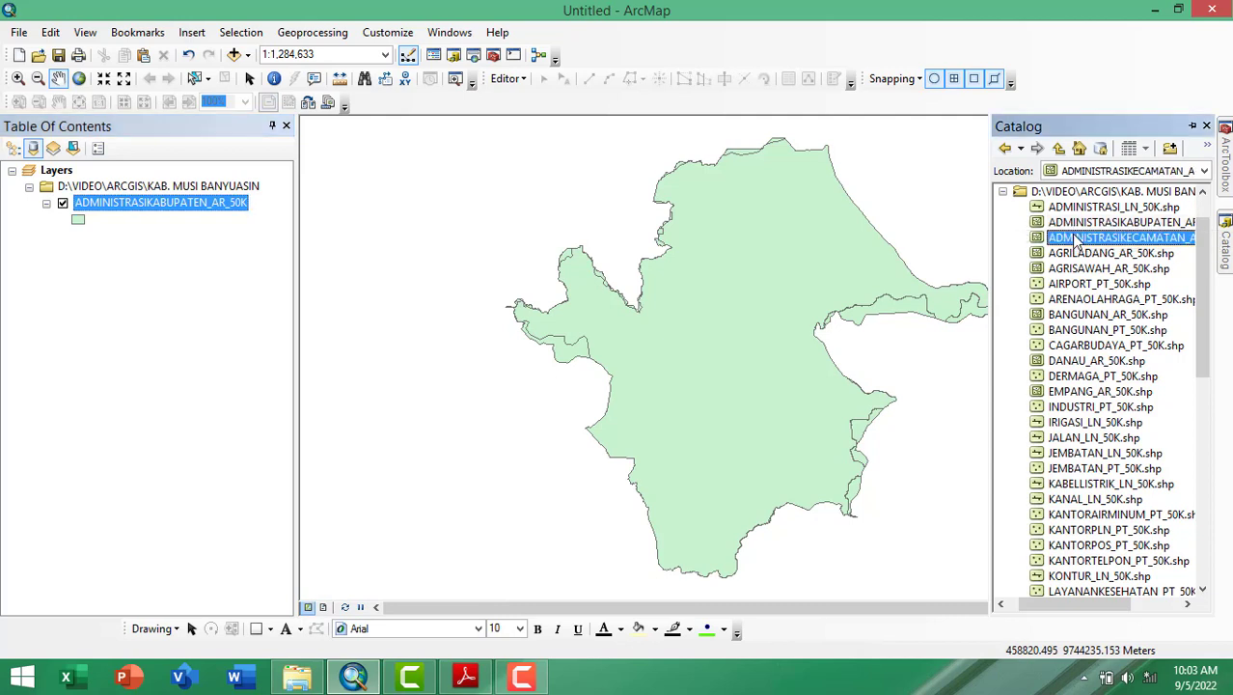
pyautogui.moveTo(734, 234); pyautogui.dragTo(175, 246)
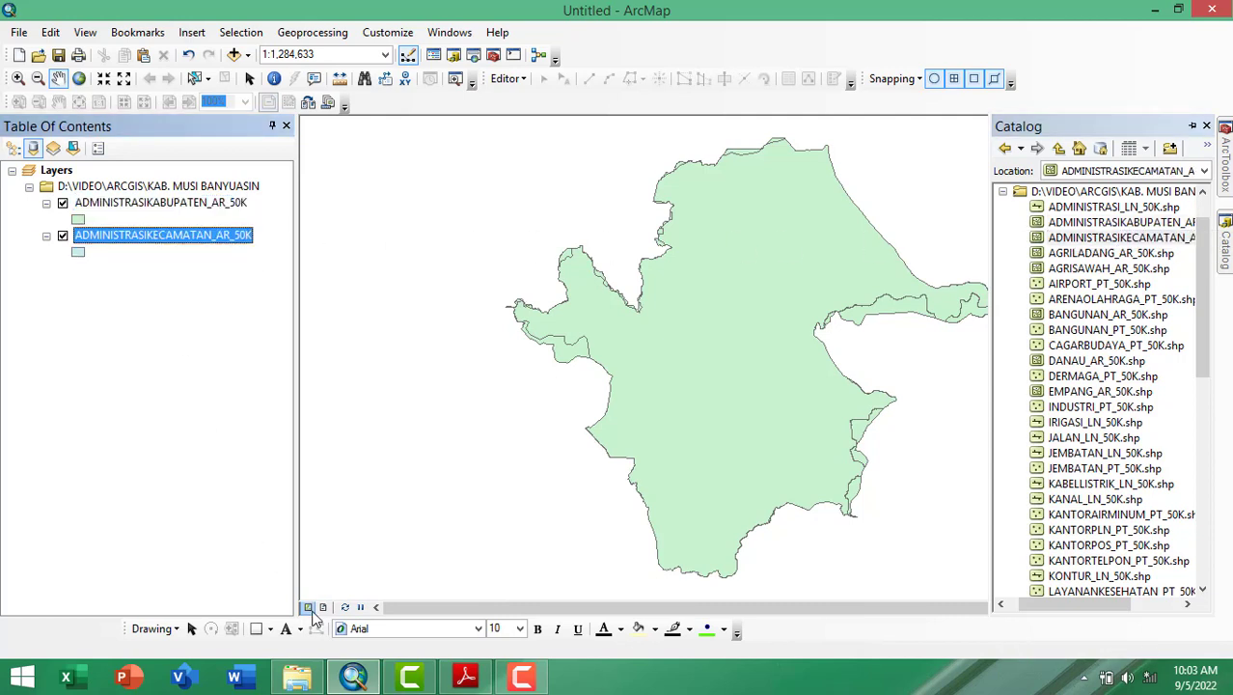
# Add the road shapefile JALAN_LN_50K.shp from the connected folder to the map's layers.
pyautogui.click(1225, 241)
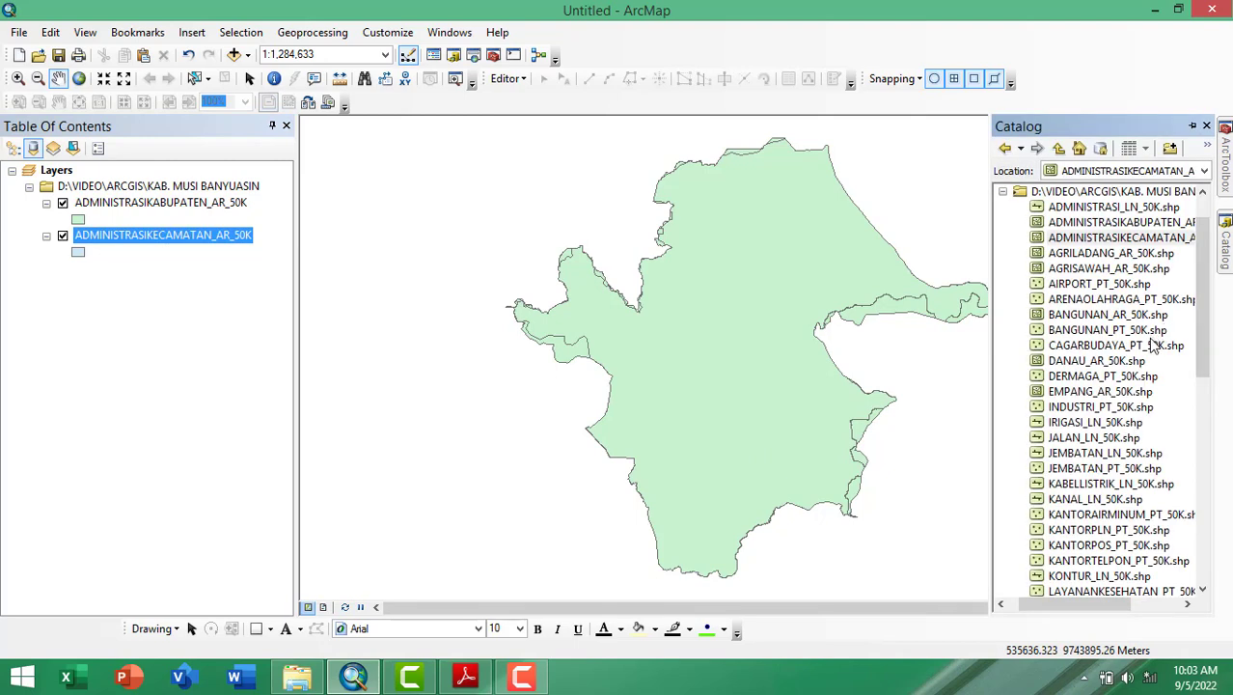
pyautogui.scroll(-1, 1103, 311)
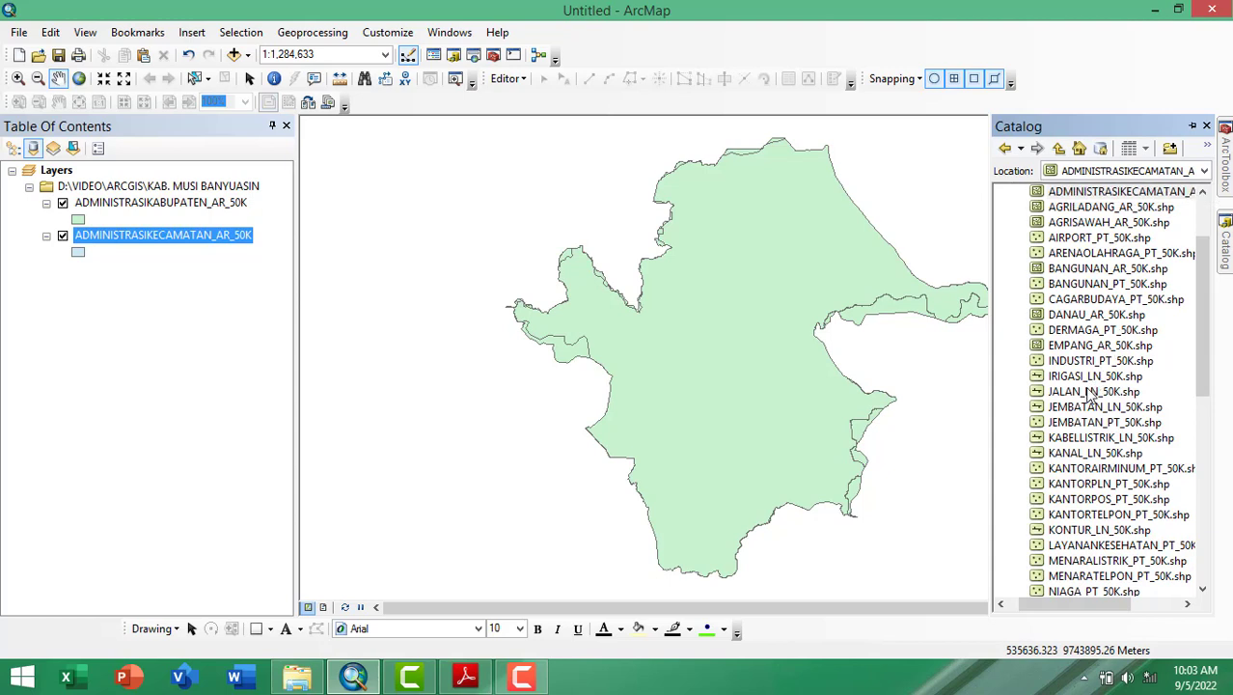
pyautogui.scroll(-1, 1085, 391)
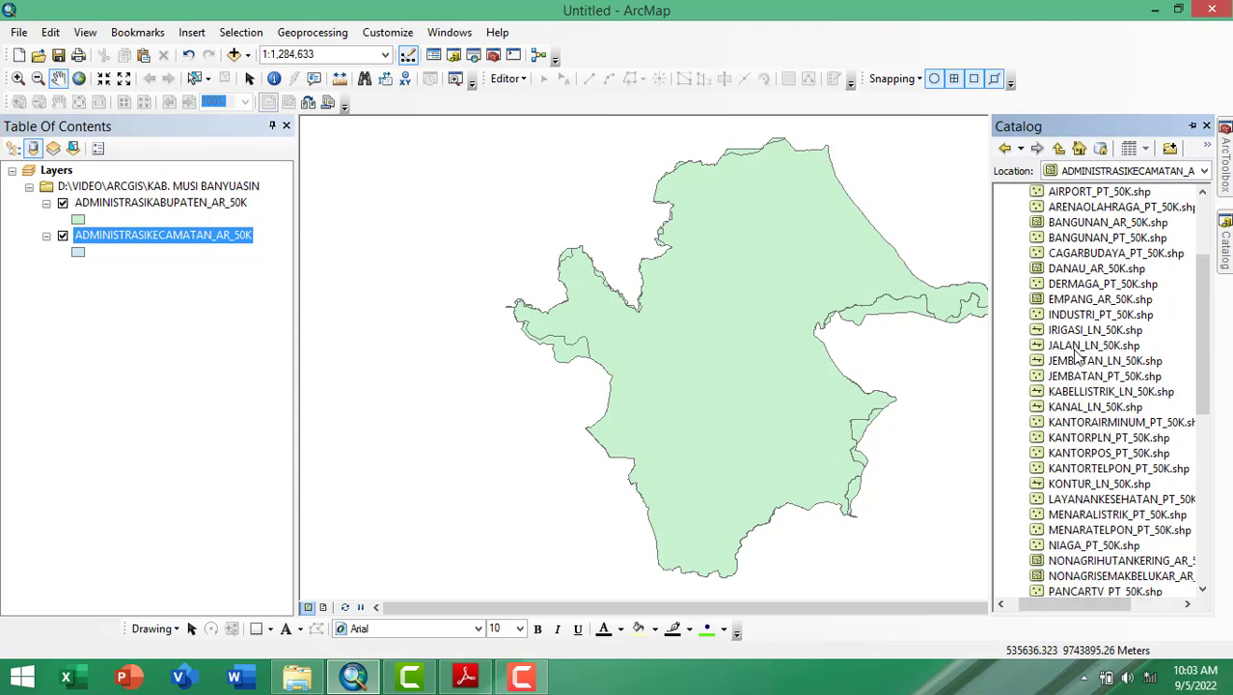
pyautogui.click(1081, 349)
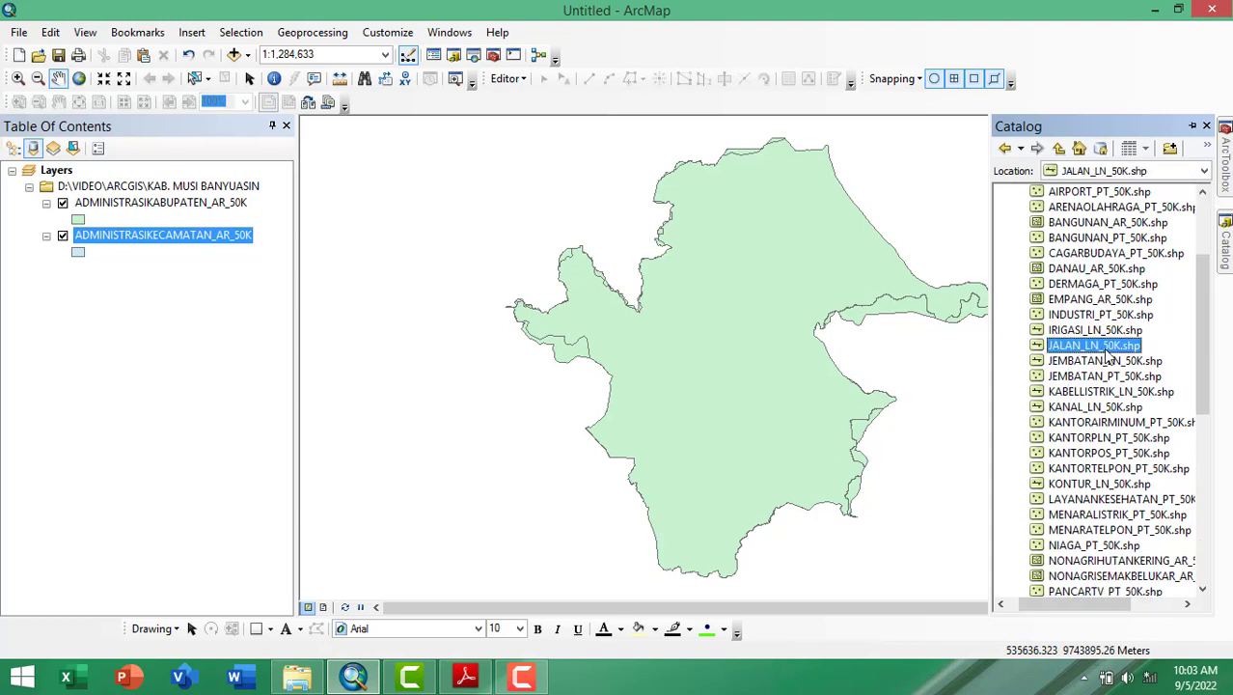
pyautogui.moveTo(1107, 354)
pyautogui.mouseDown()
pyautogui.moveTo(303, 321)
pyautogui.moveTo(195, 328)
pyautogui.mouseUp()
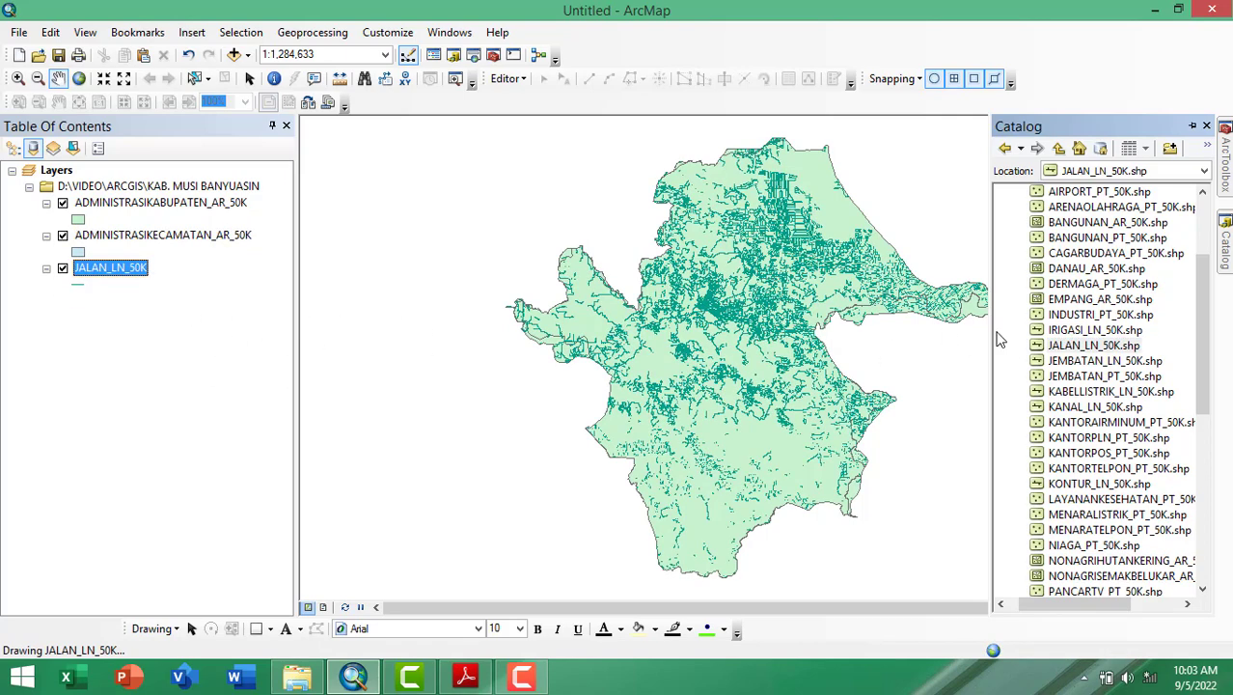
# Add the river line shapefile SUNGAI_LN_50K.shp from the connected folder to the map's layers.
pyautogui.scroll(-1, 1065, 309)
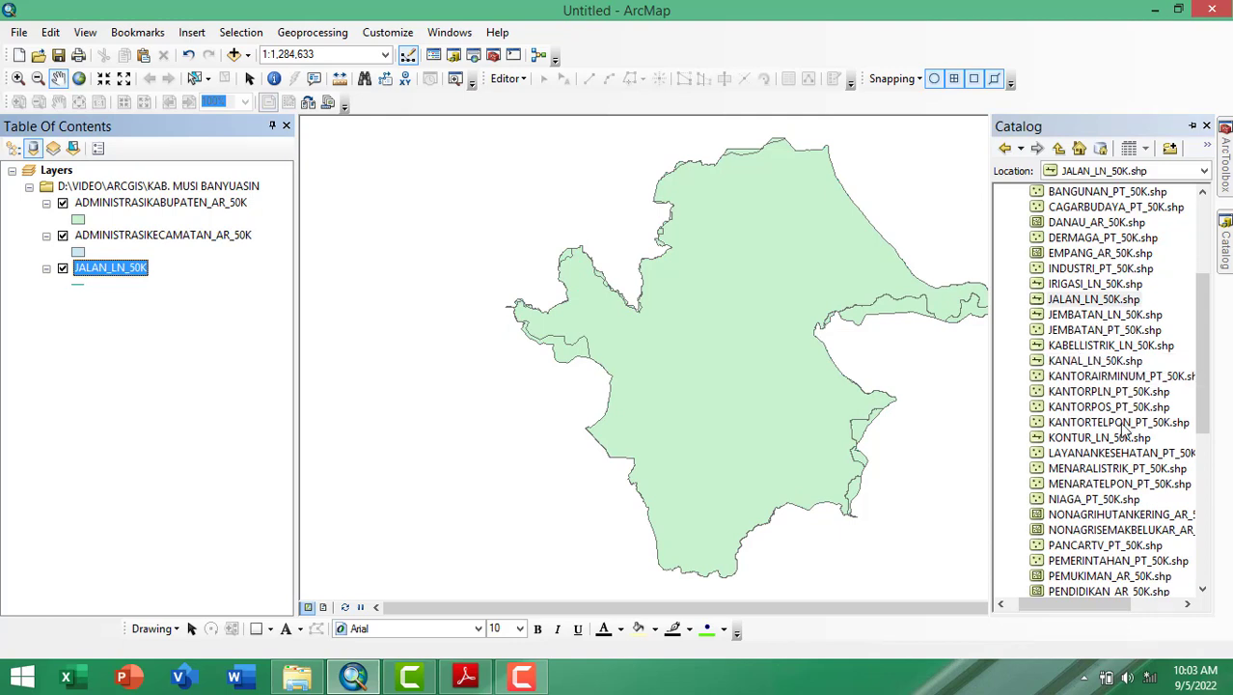
pyautogui.scroll(-6, 1061, 425)
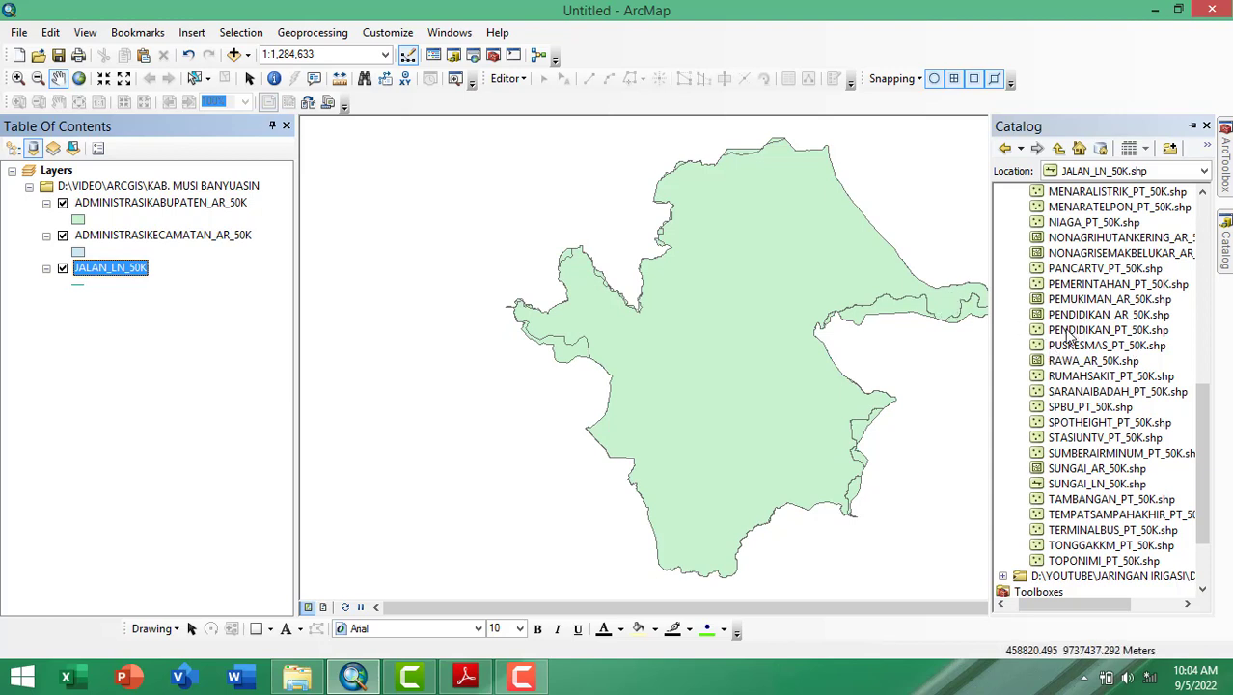
pyautogui.scroll(-1, 1071, 336)
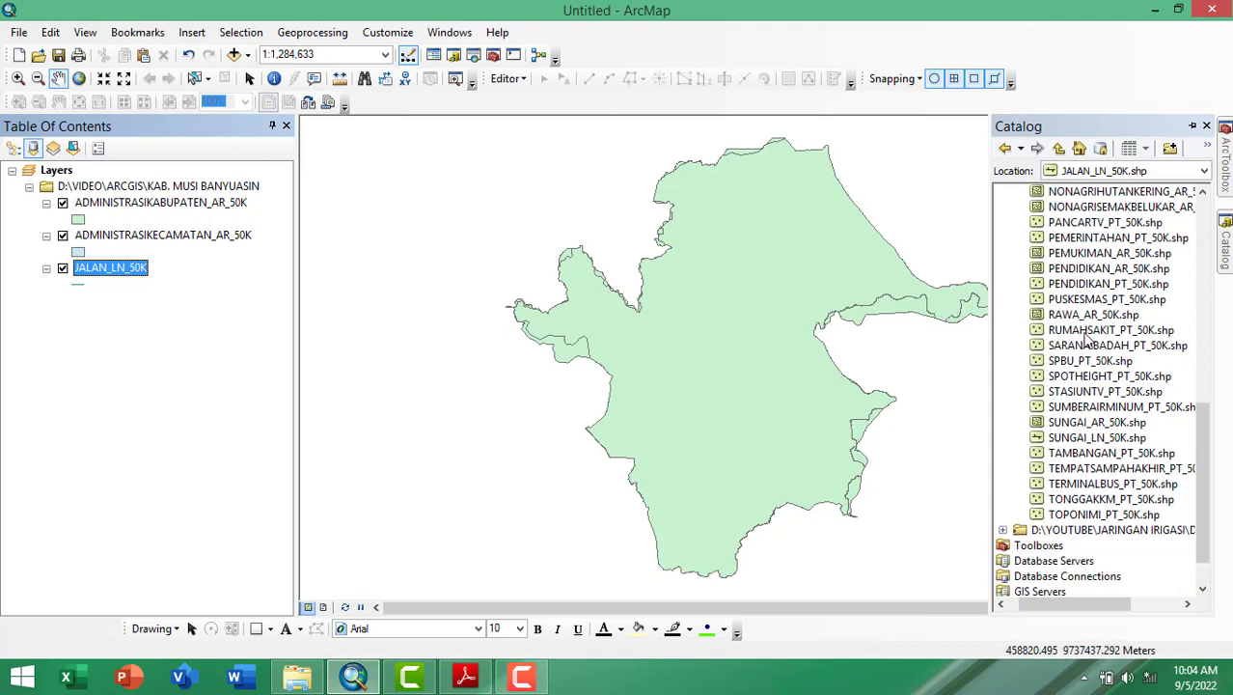
pyautogui.click(1072, 424)
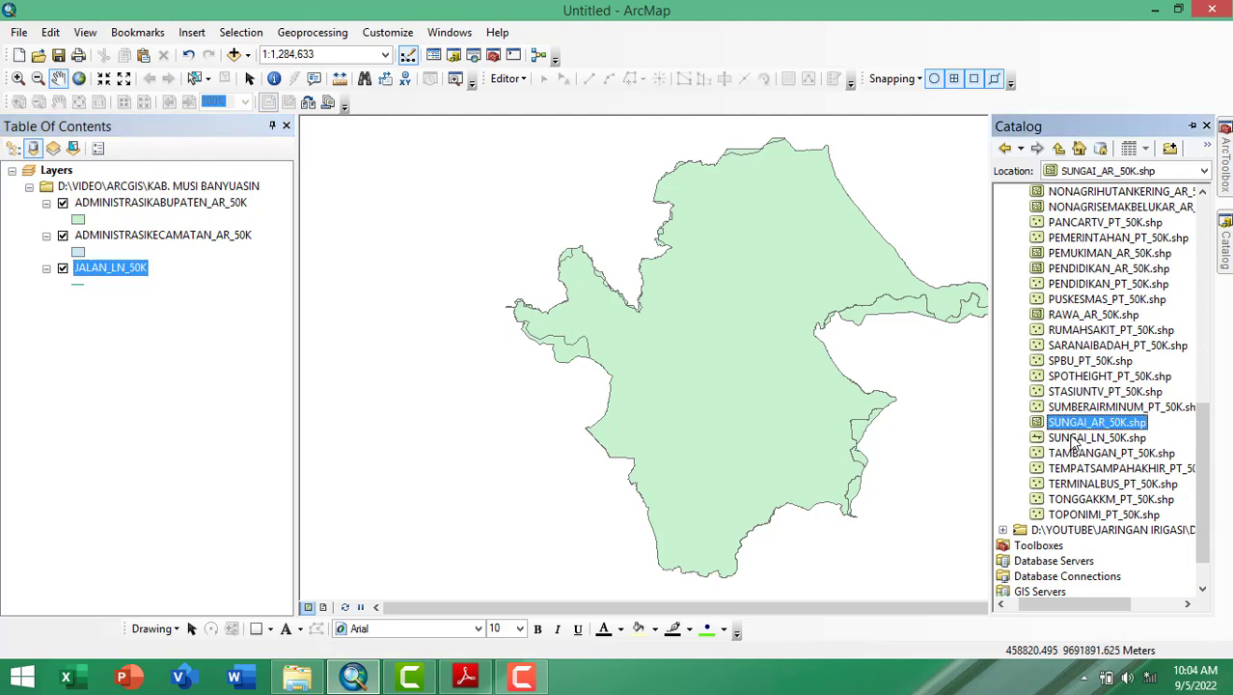
pyautogui.scroll(-1, 1075, 440)
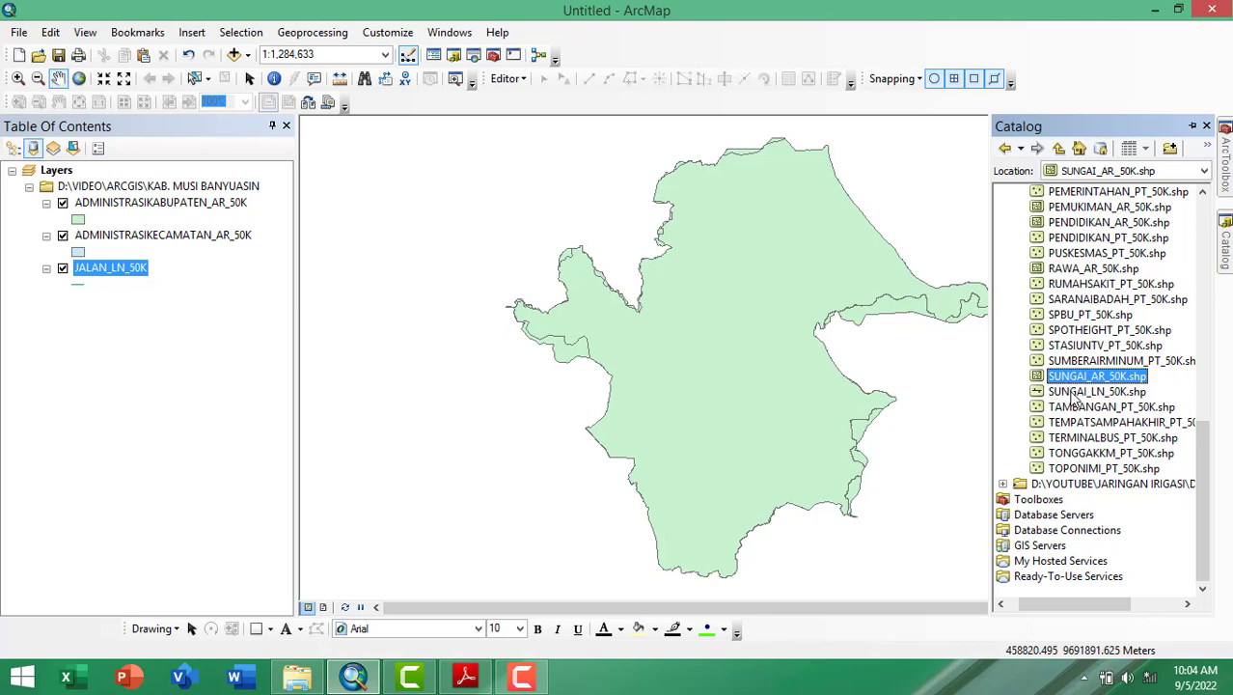
pyautogui.click(1076, 392)
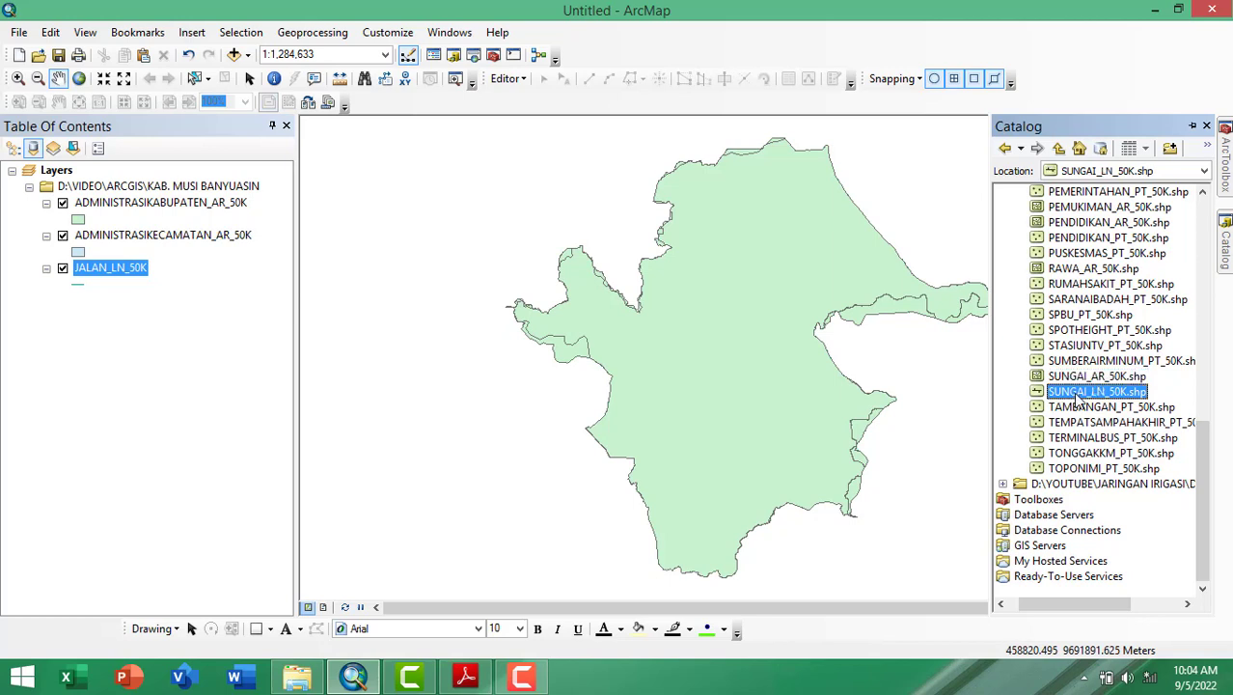
pyautogui.moveTo(1073, 392); pyautogui.dragTo(151, 344)
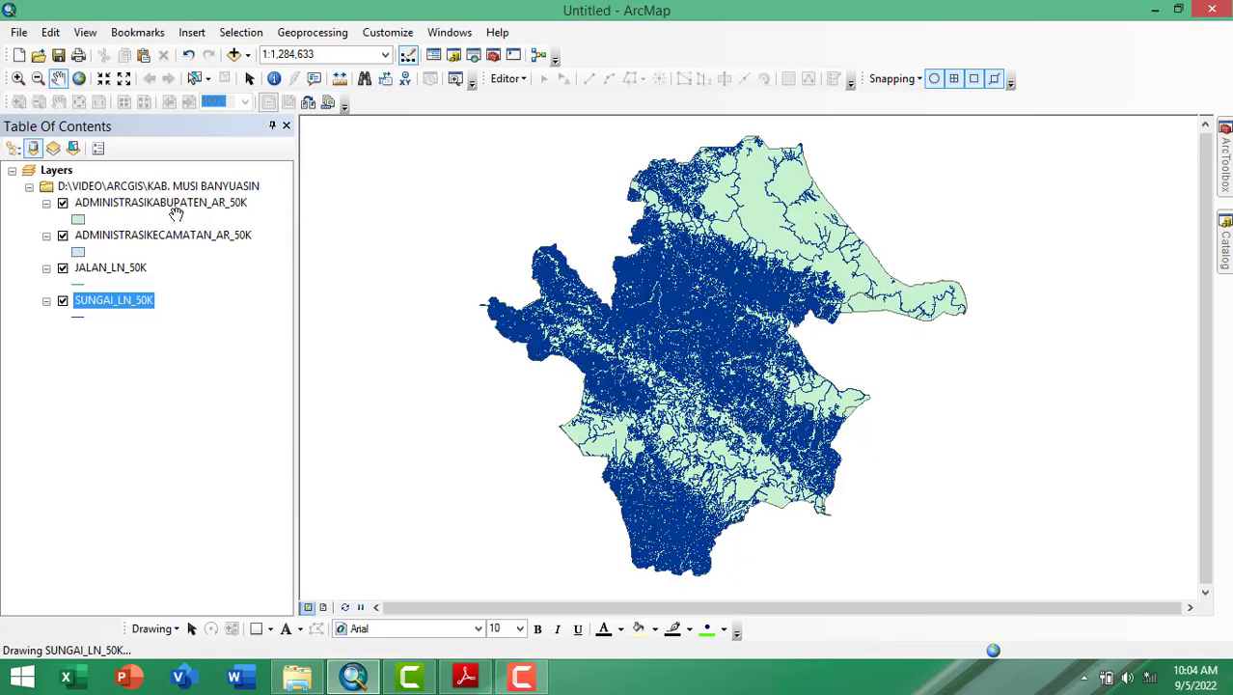
# Style the ADMINISTRASIKABUPATEN_AR_50K layer with the Hollow symbol, a red outline color and an outline width of 2.
pyautogui.click(79, 220)
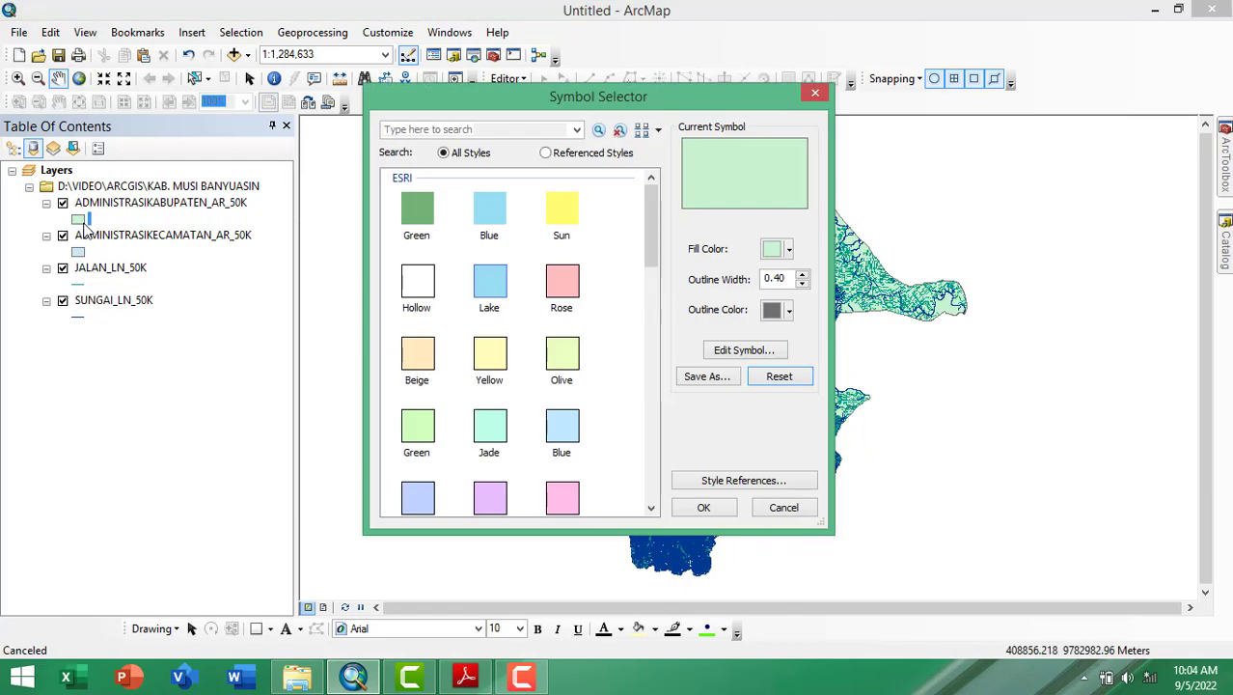
pyautogui.moveTo(676, 106); pyautogui.dragTo(631, 79)
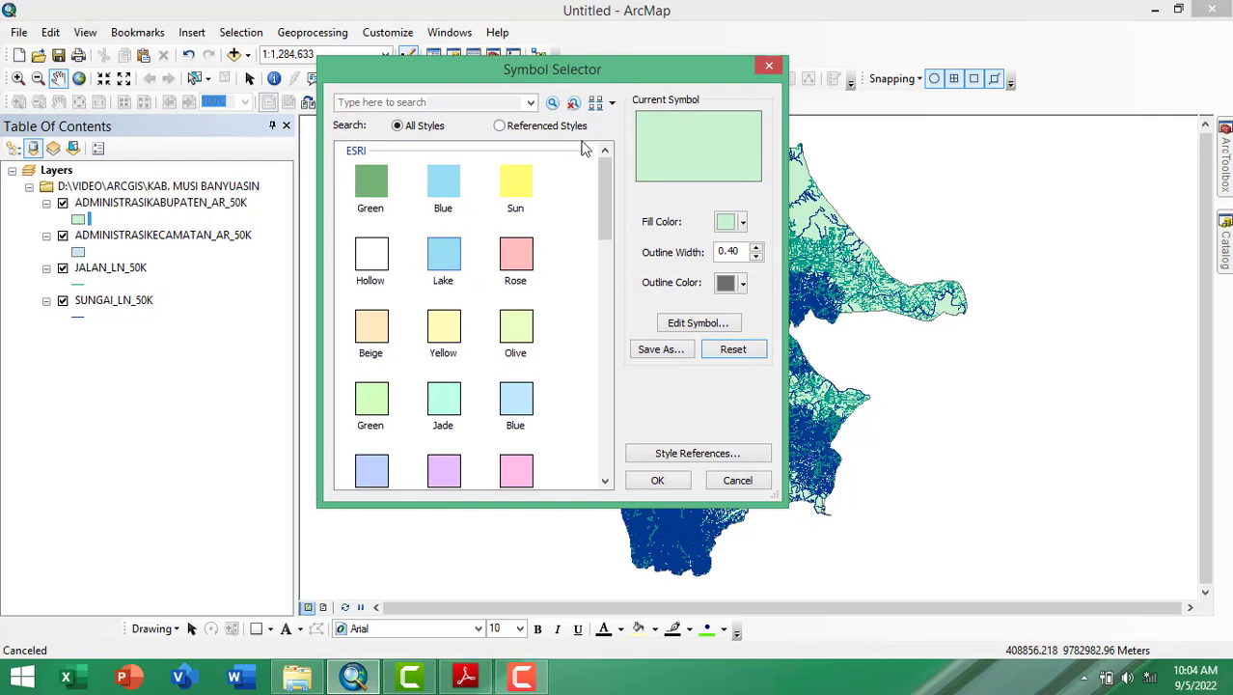
pyautogui.click(376, 266)
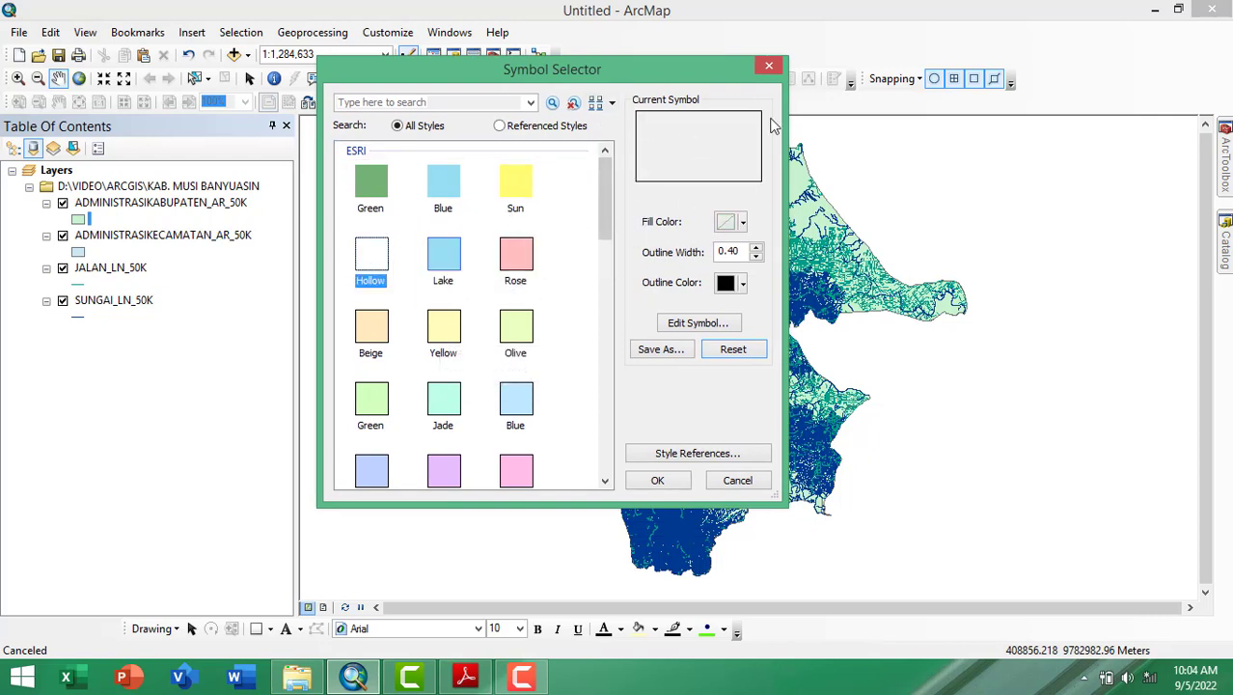
pyautogui.moveTo(658, 69); pyautogui.dragTo(515, 90)
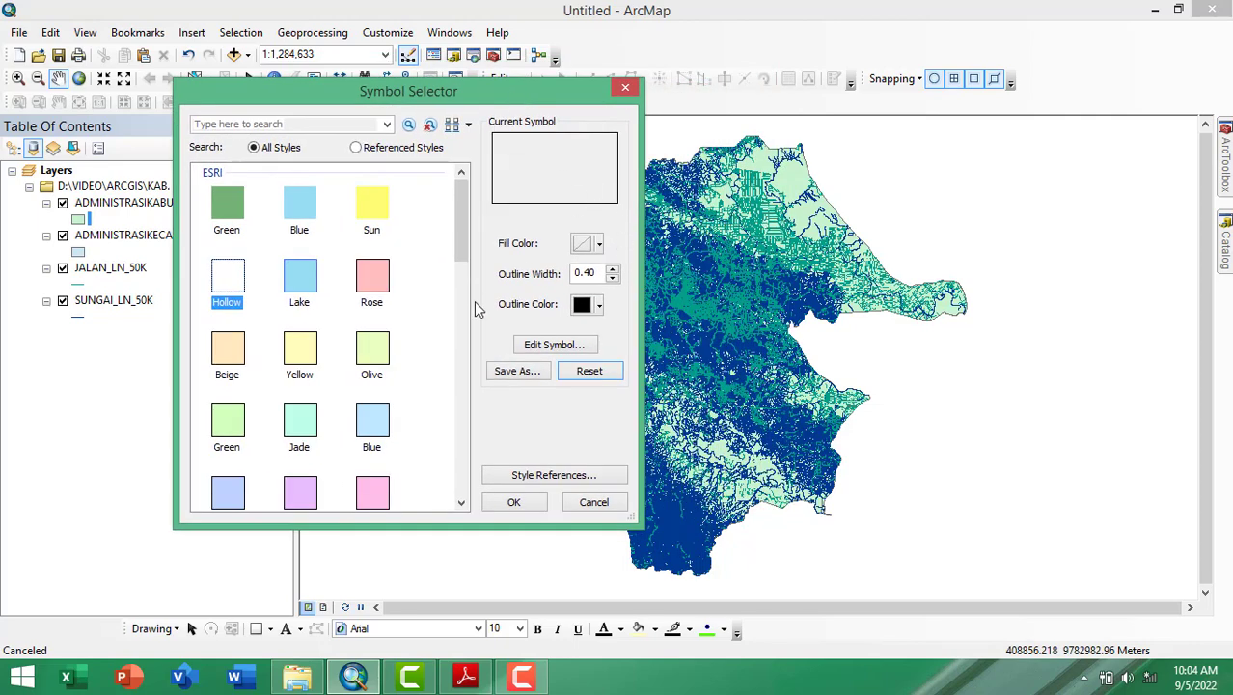
pyautogui.click(598, 306)
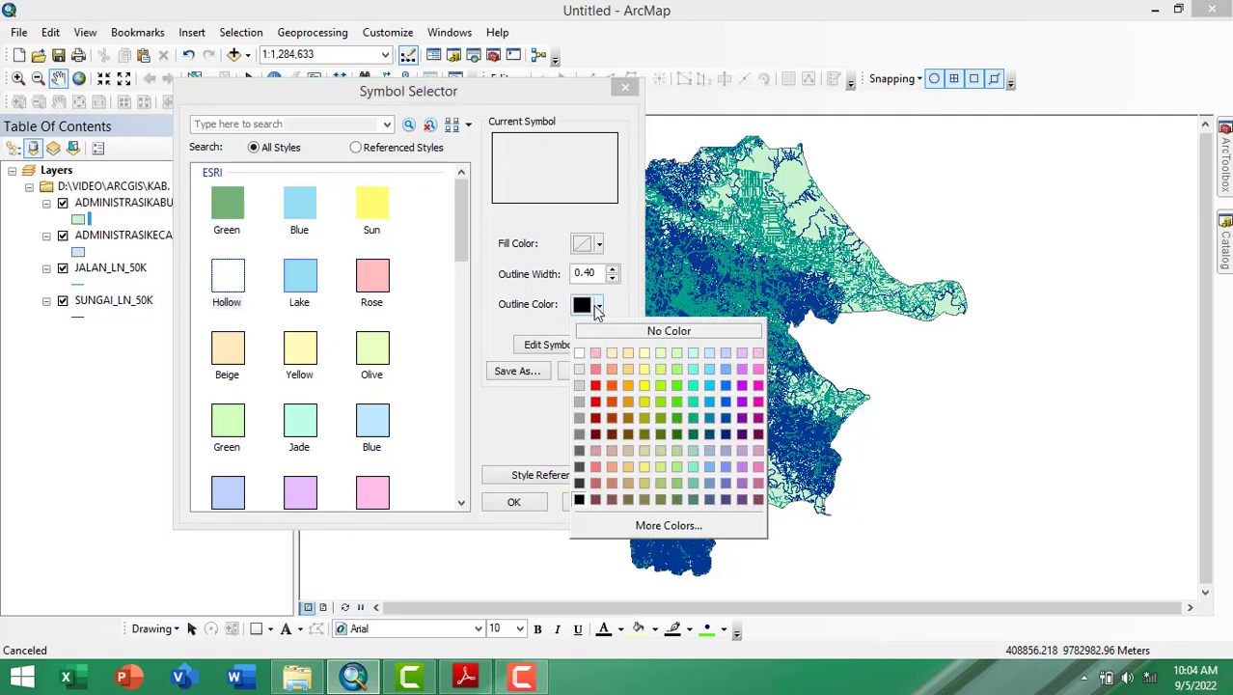
pyautogui.click(596, 386)
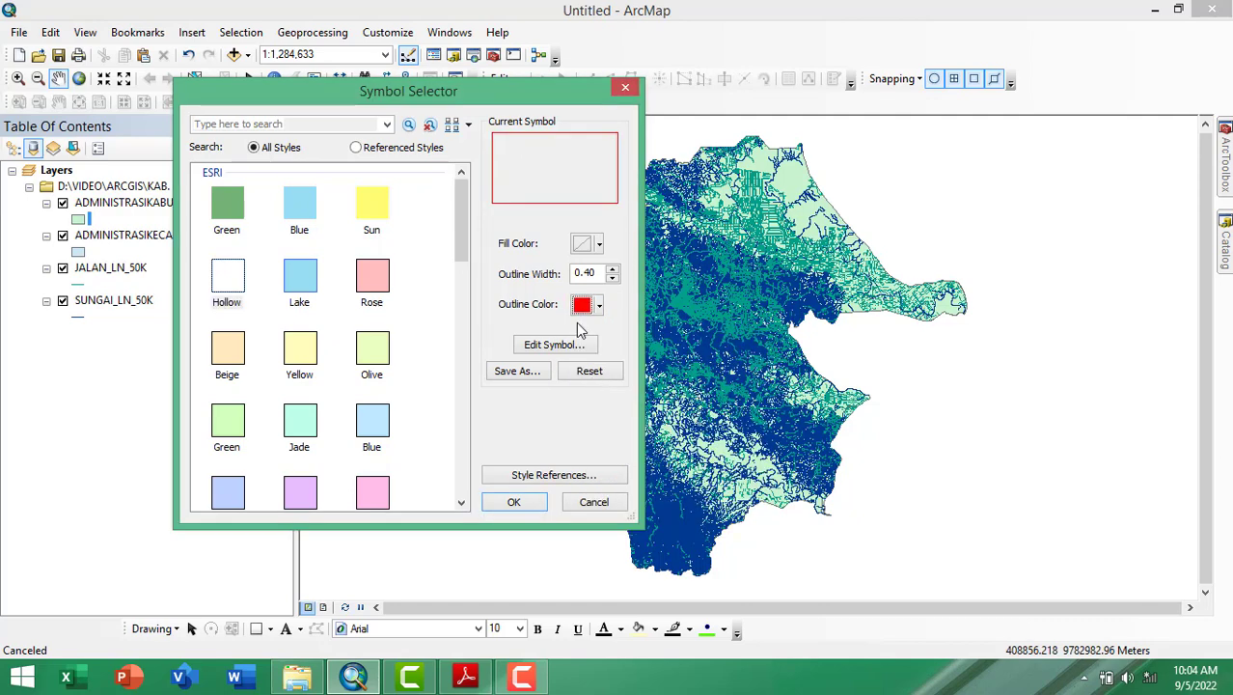
pyautogui.write('2')
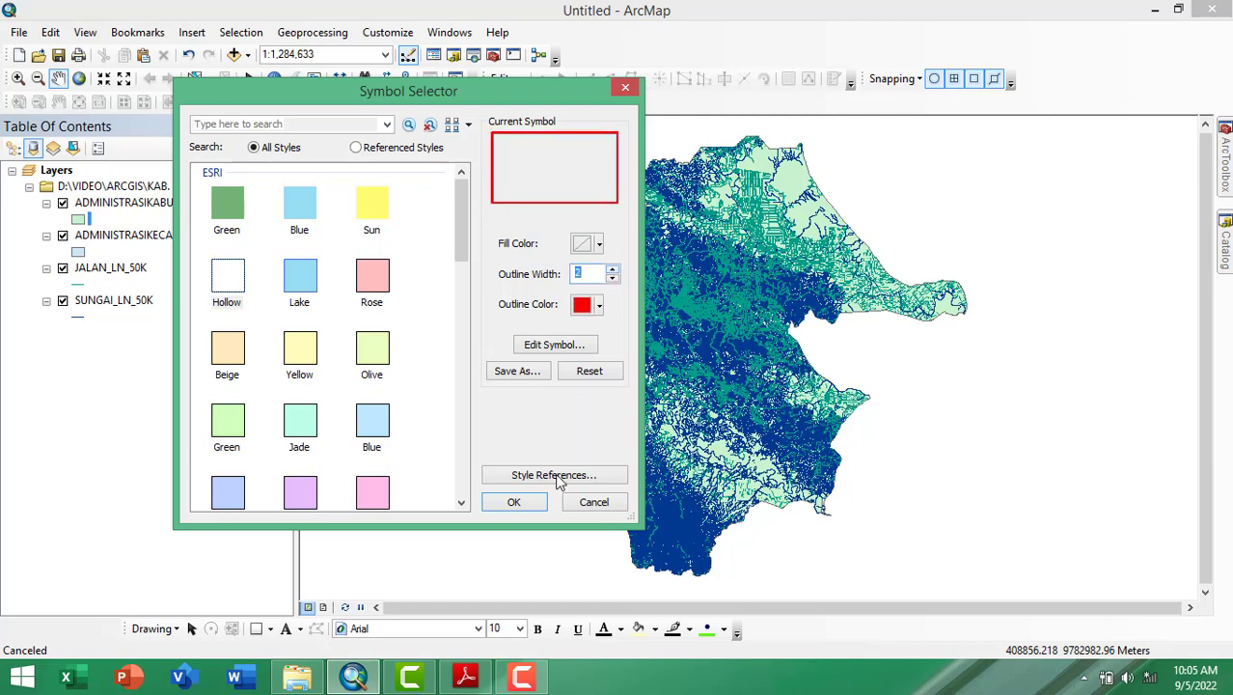
pyautogui.click(533, 502)
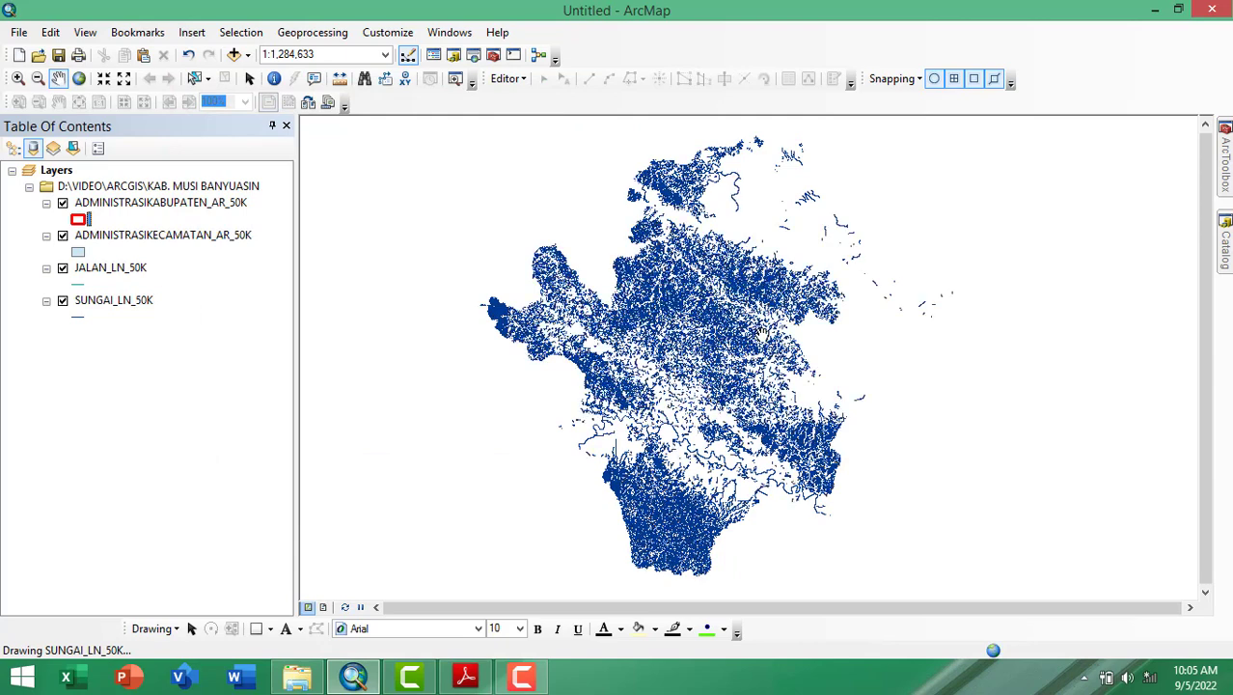
# Hide the ADMINISTRASIKECAMATAN_AR_50K, JALAN_LN_50K and SUNGAI_LN_50K layers so only the regency boundary is drawn.
pyautogui.click(62, 236)
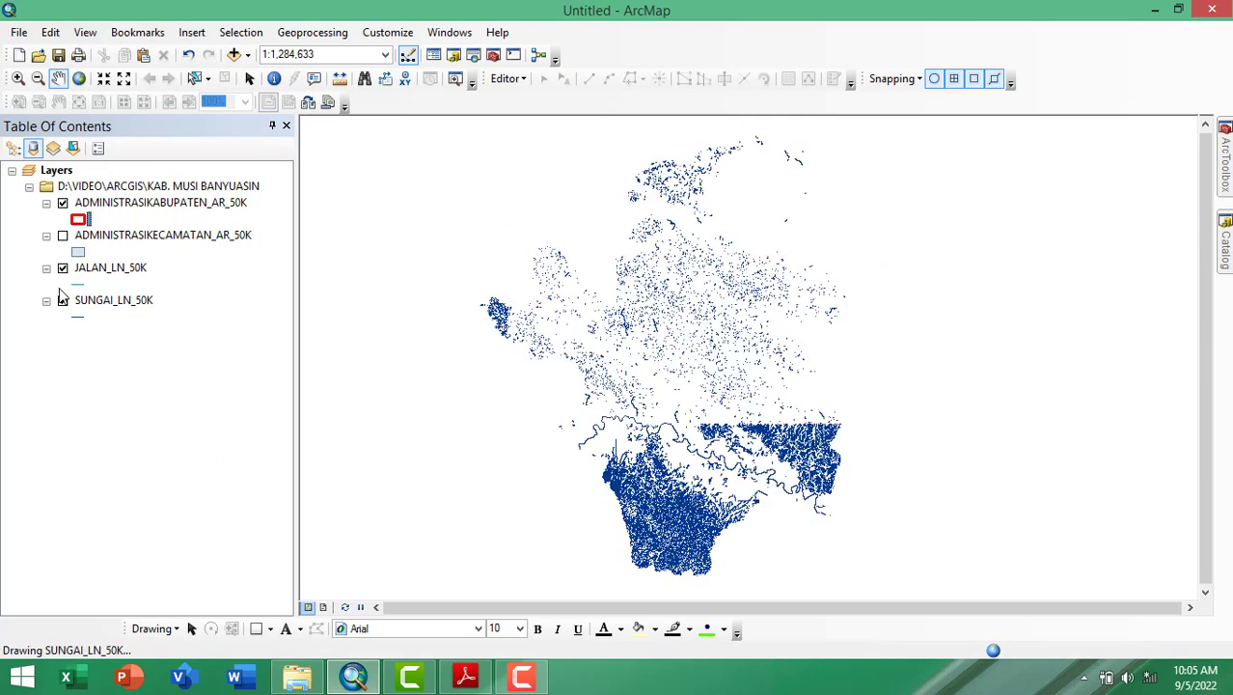
pyautogui.click(63, 268)
pyautogui.click(62, 301)
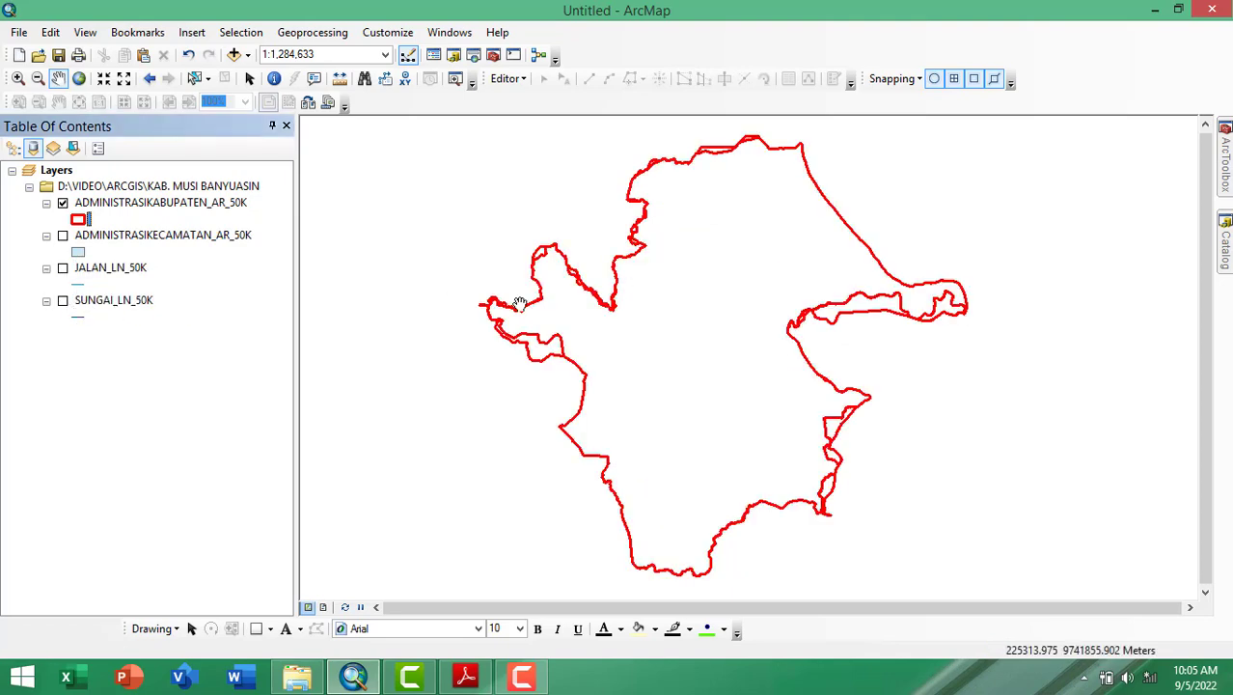
pyautogui.moveTo(772, 205); pyautogui.dragTo(774, 199)
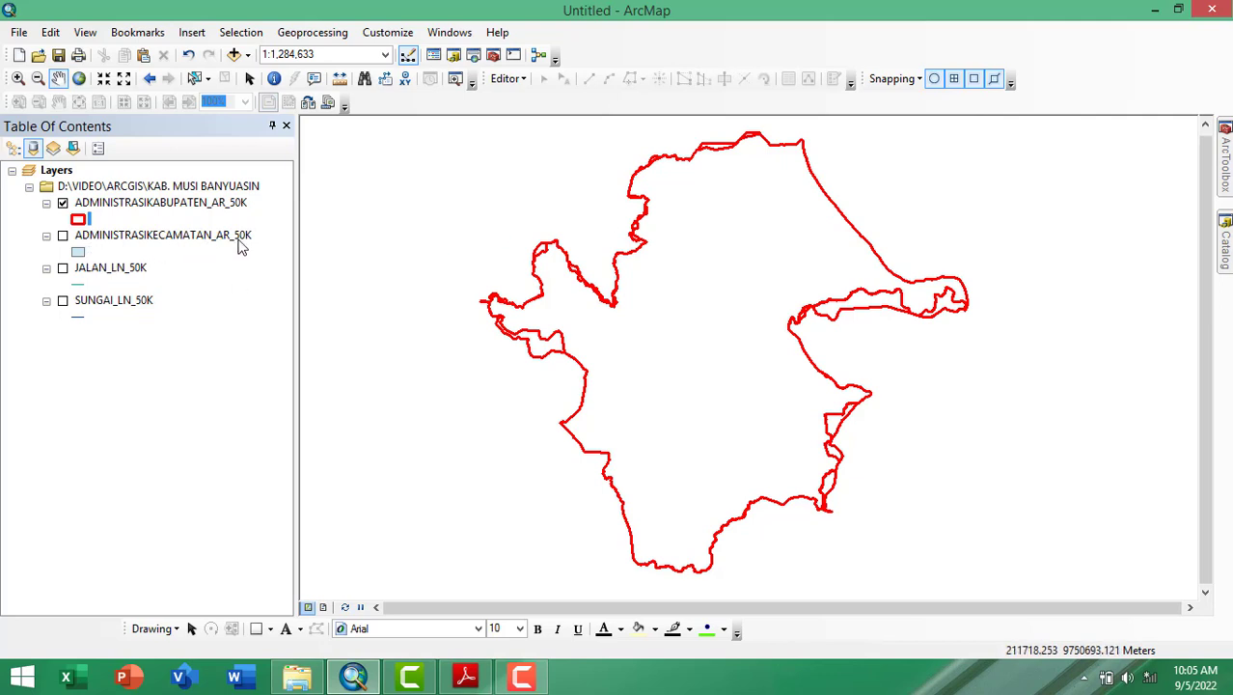
# Show the ADMINISTRASIKECAMATAN_AR_50K layer and style it with the Hollow symbol, a dark green outline and an outline width of 1.
pyautogui.click(63, 236)
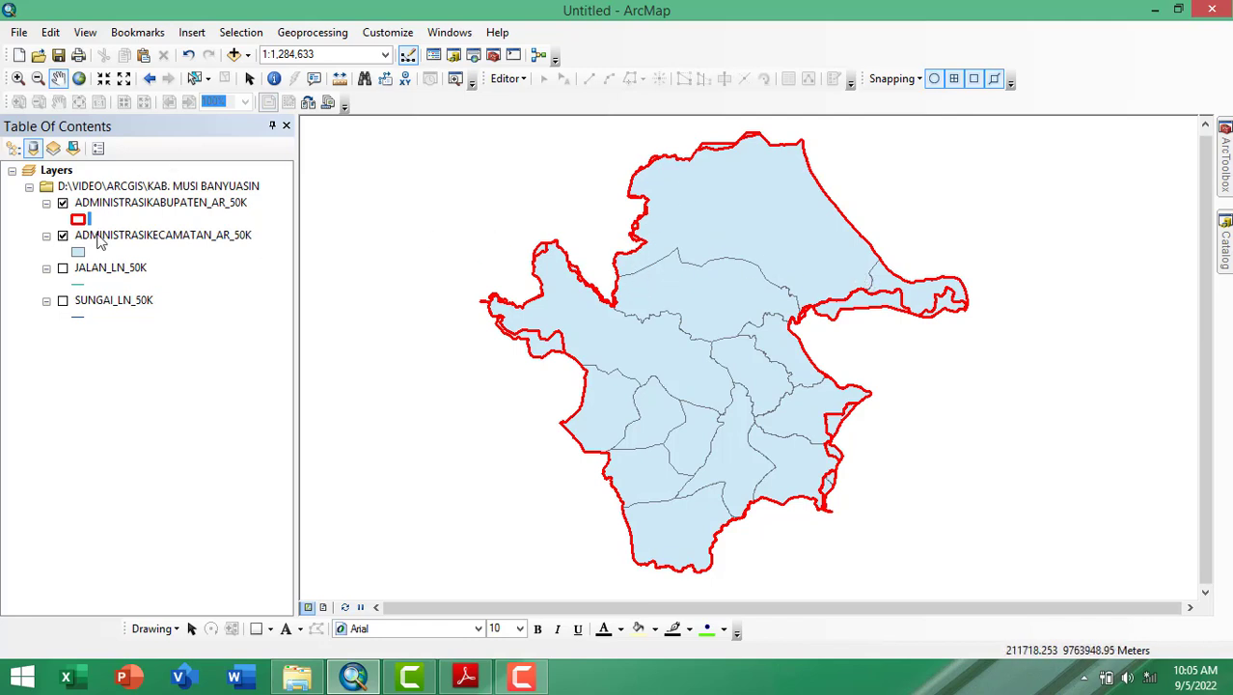
pyautogui.click(79, 254)
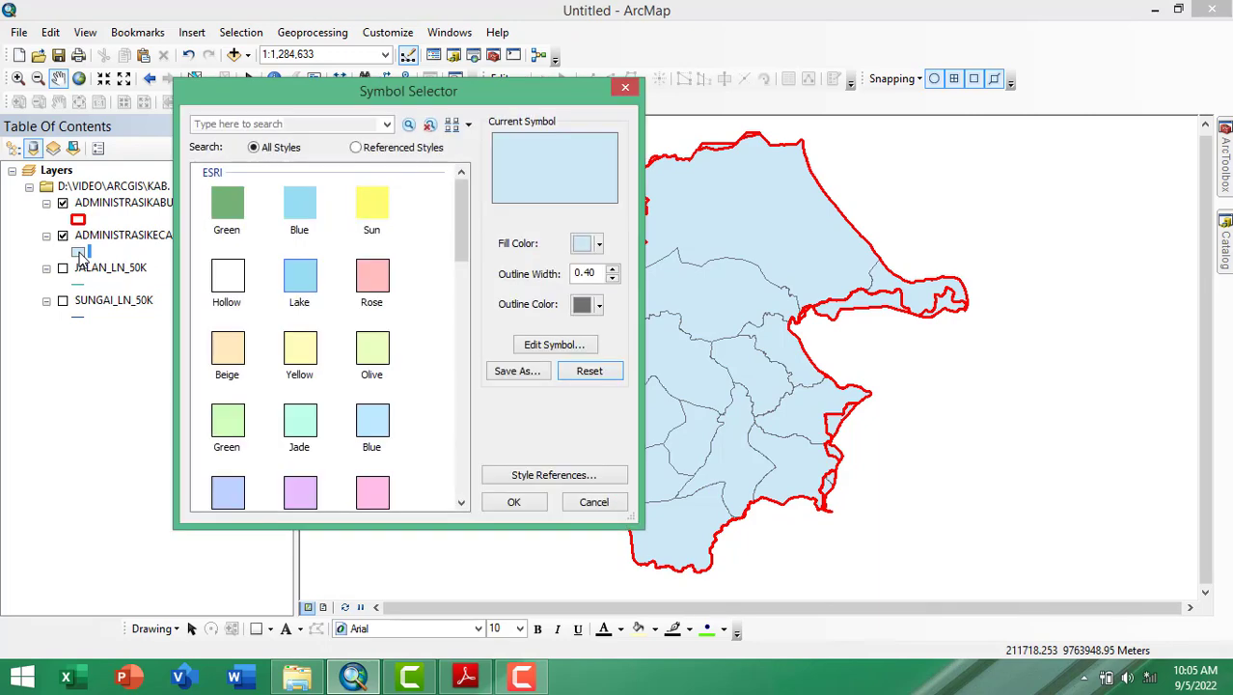
pyautogui.click(242, 281)
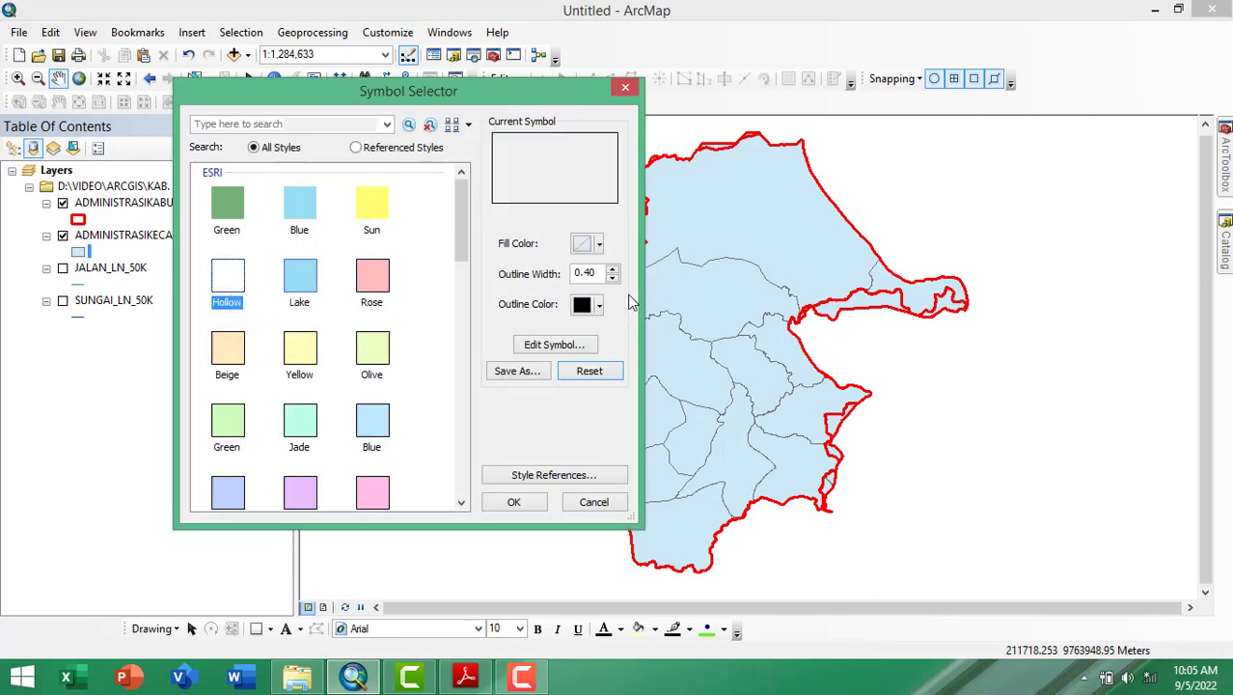
pyautogui.click(589, 309)
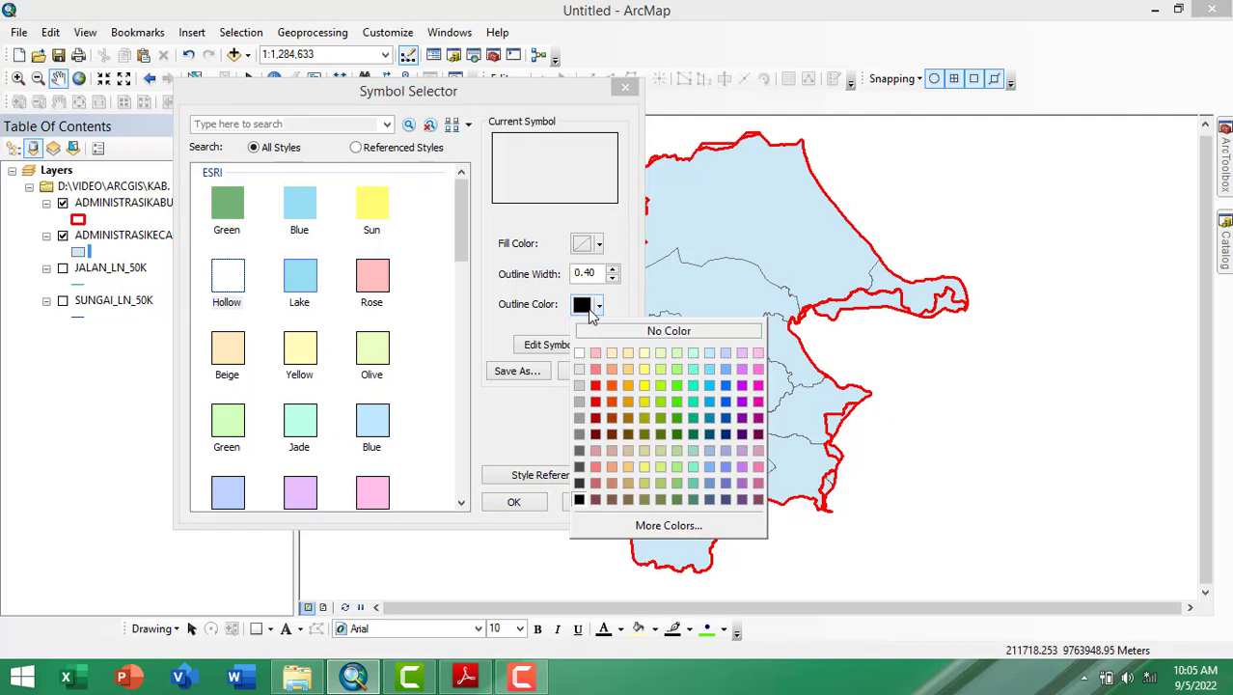
pyautogui.click(662, 437)
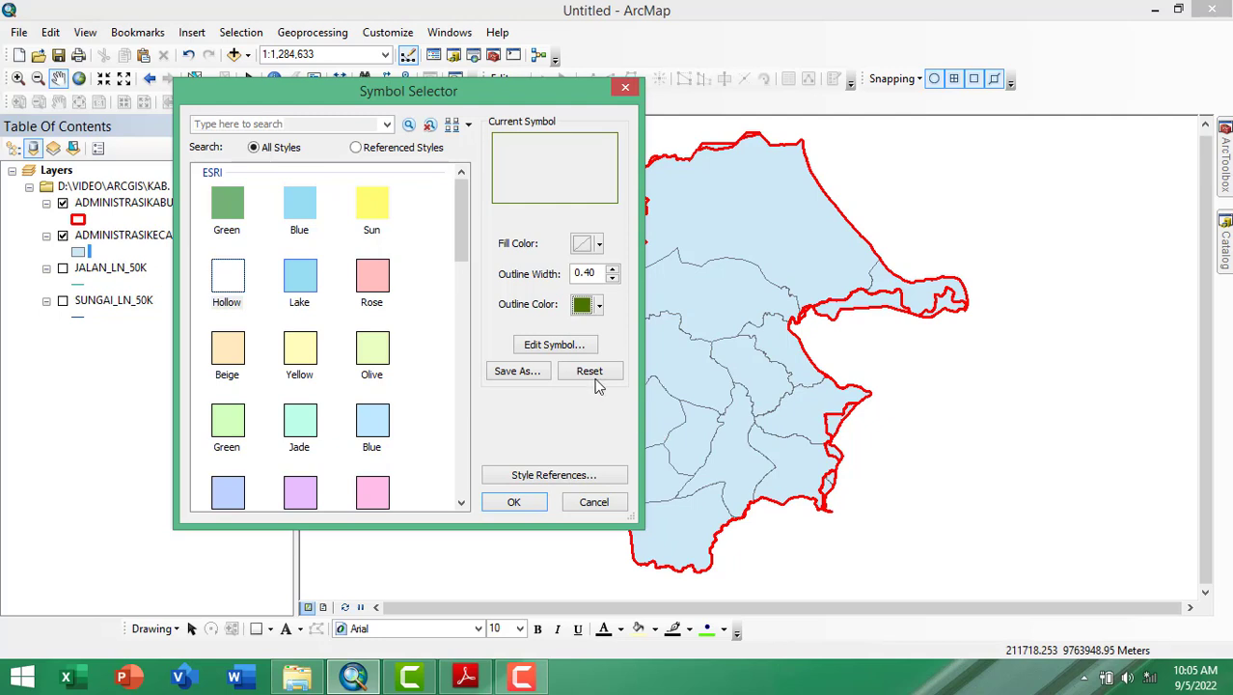
pyautogui.click(613, 269)
pyautogui.click(613, 271)
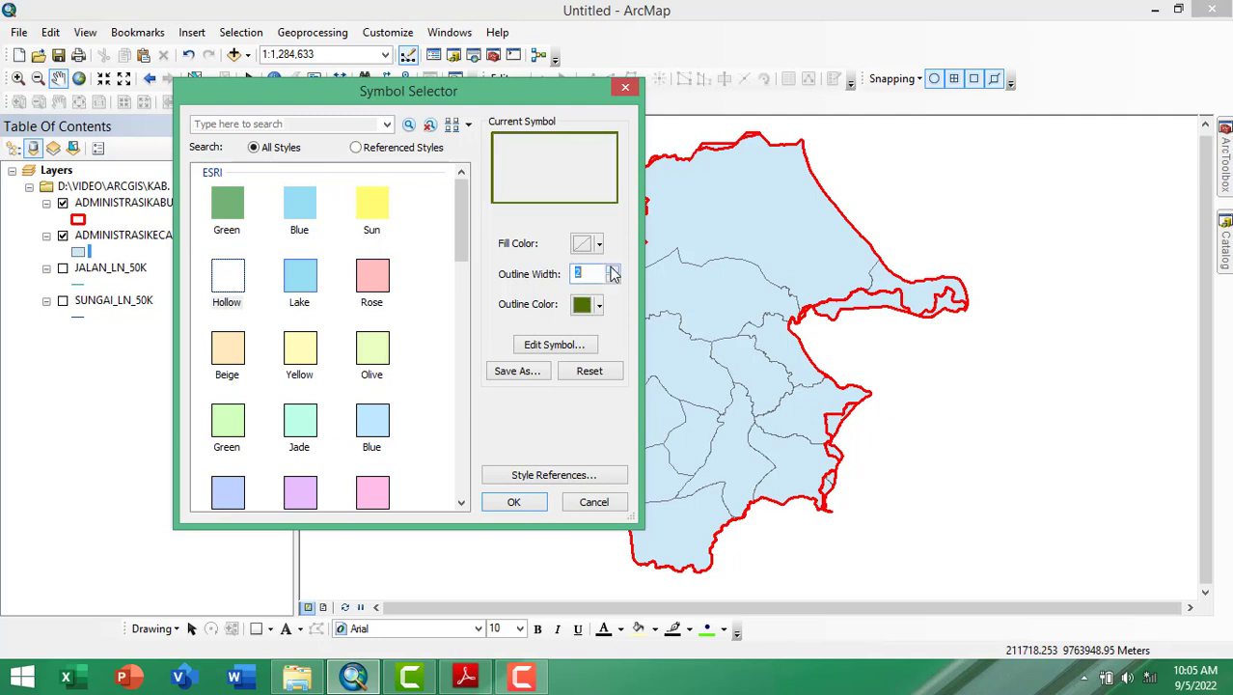
pyautogui.click(613, 279)
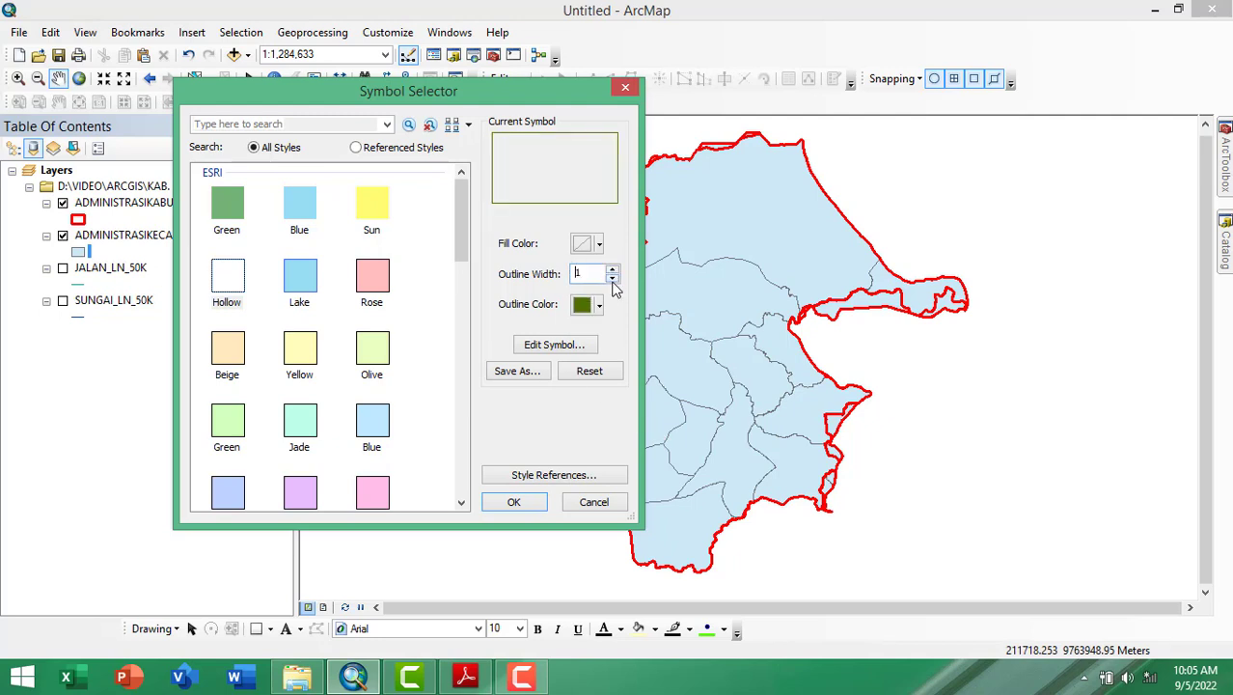
pyautogui.click(514, 503)
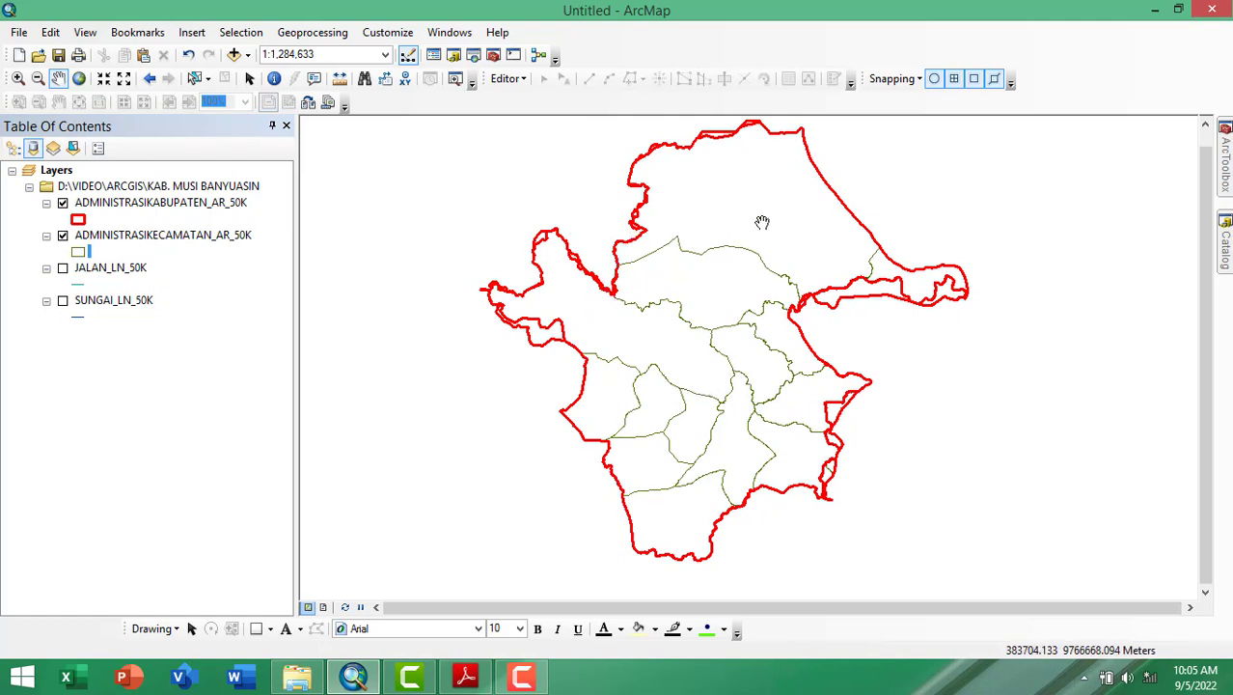
pyautogui.moveTo(764, 222); pyautogui.dragTo(763, 232)
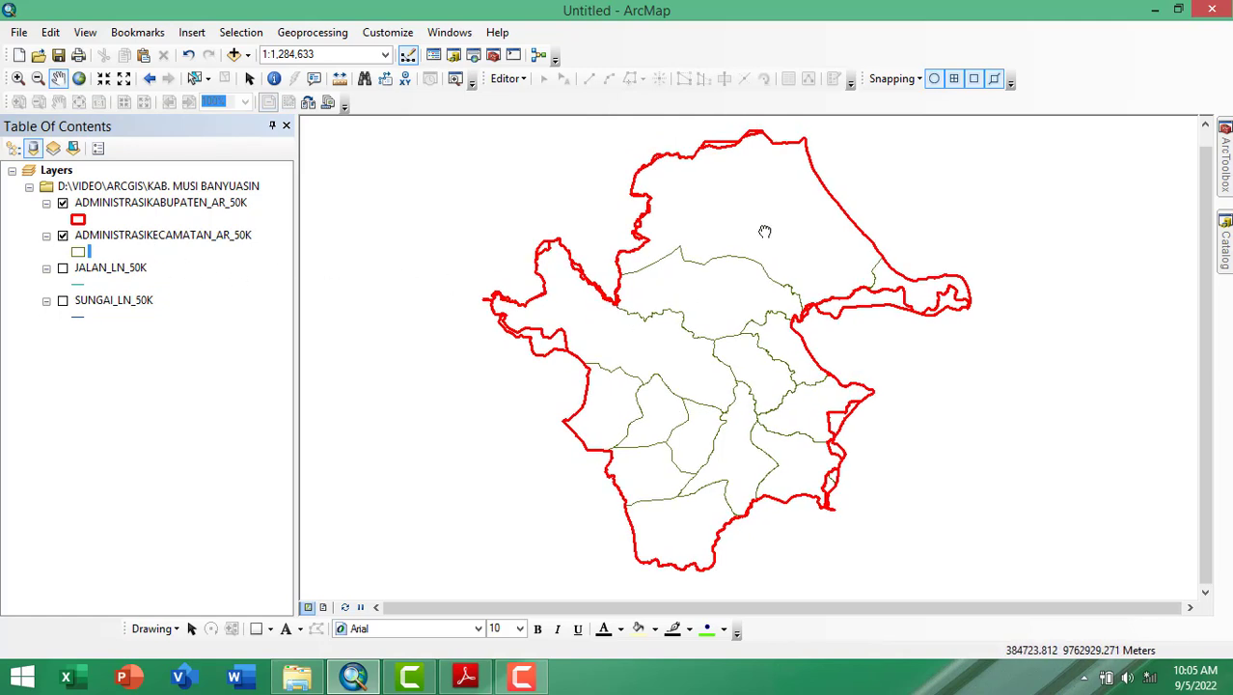
# Examine the NAMOBJ column in the attribute table of the ADMINISTRASIKECAMATAN_AR_50K layer, enlarging the table for reading.
pyautogui.click(162, 241)
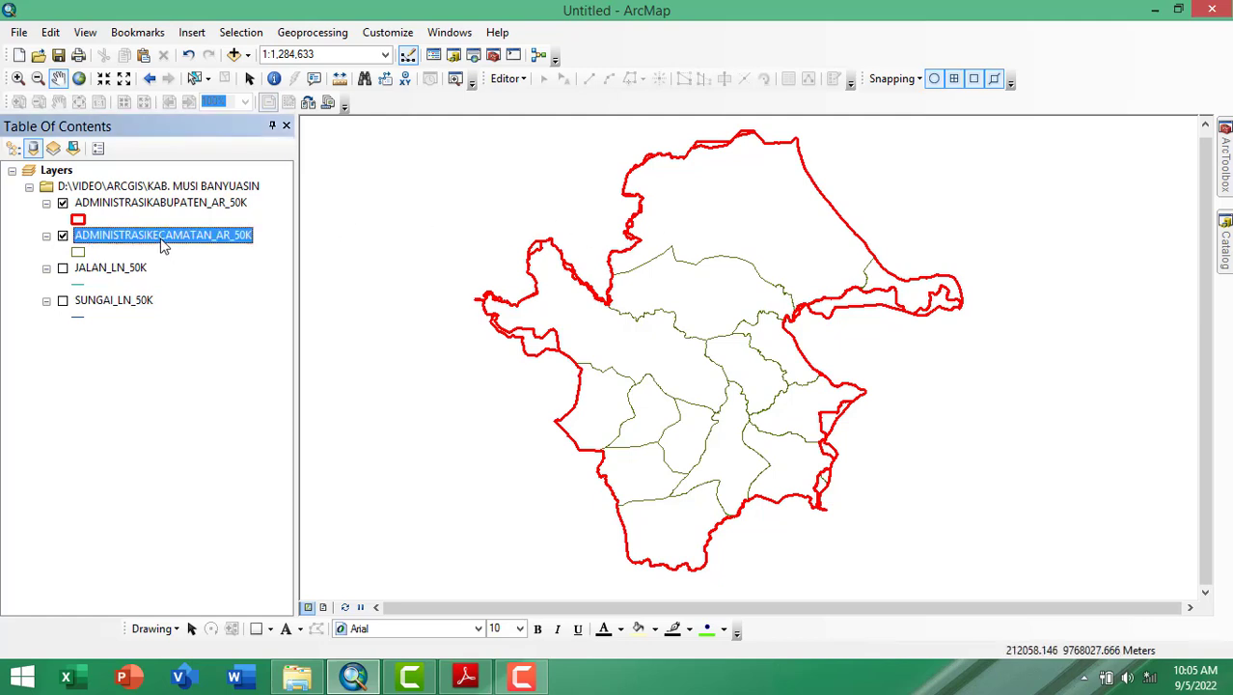
pyautogui.rightClick(164, 246)
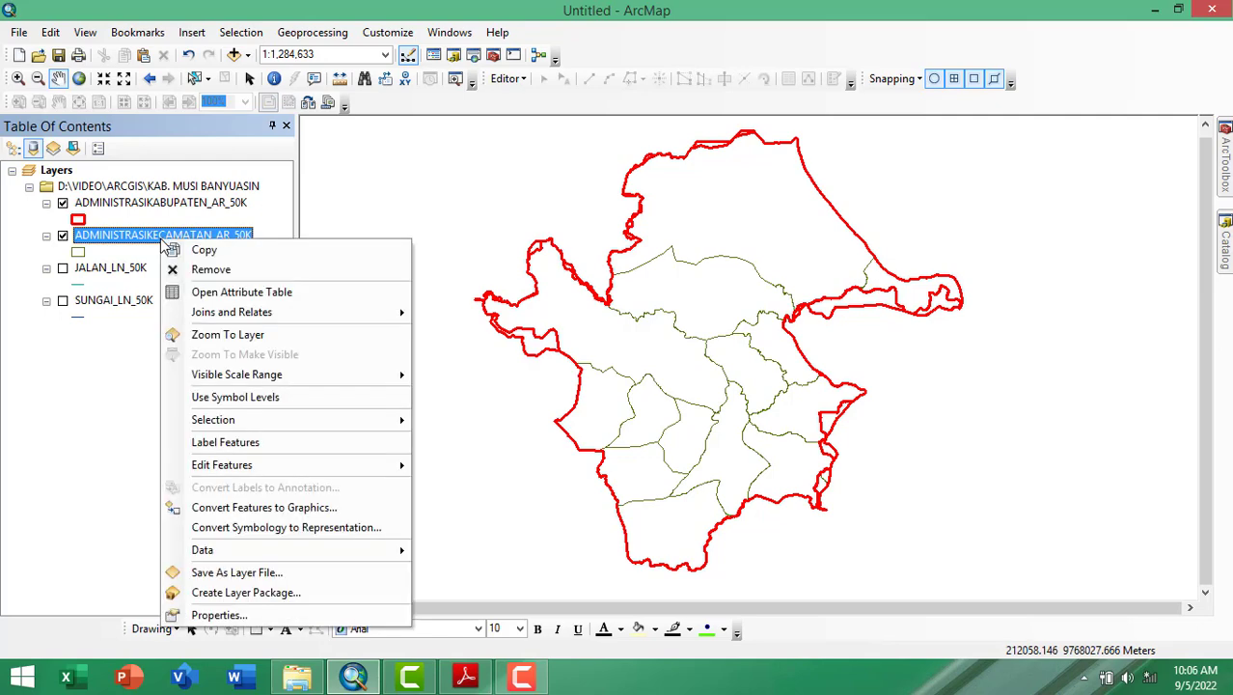
pyautogui.click(236, 293)
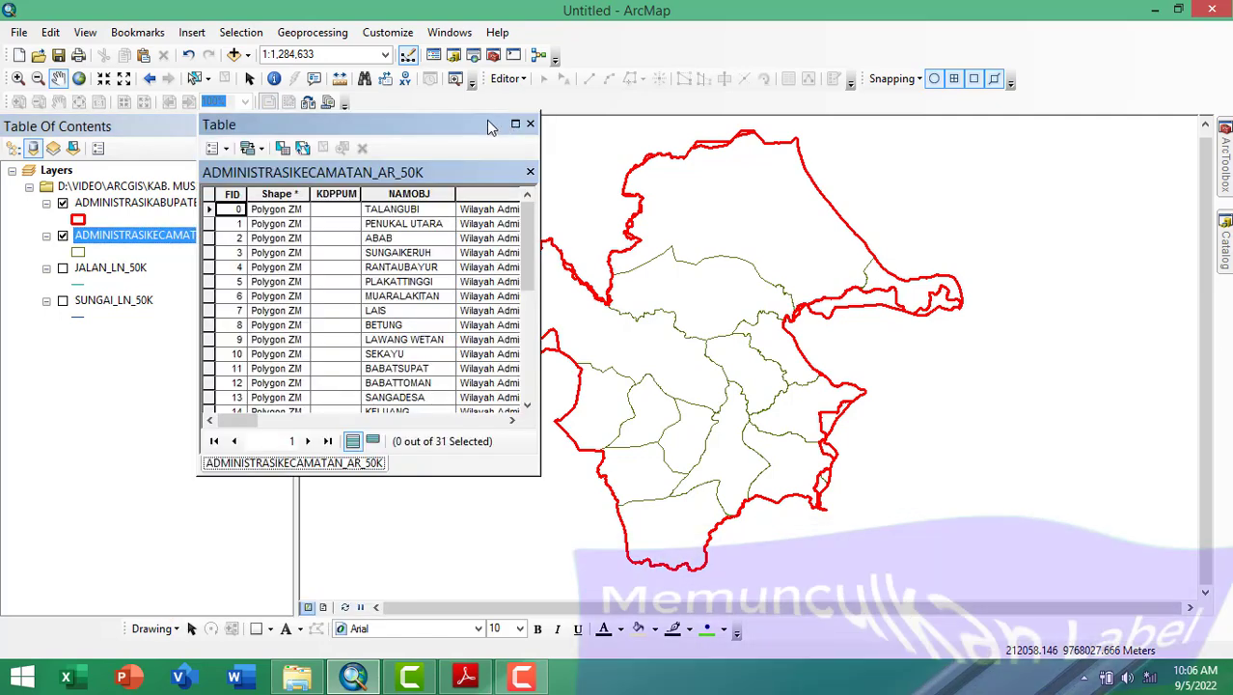
pyautogui.click(543, 473)
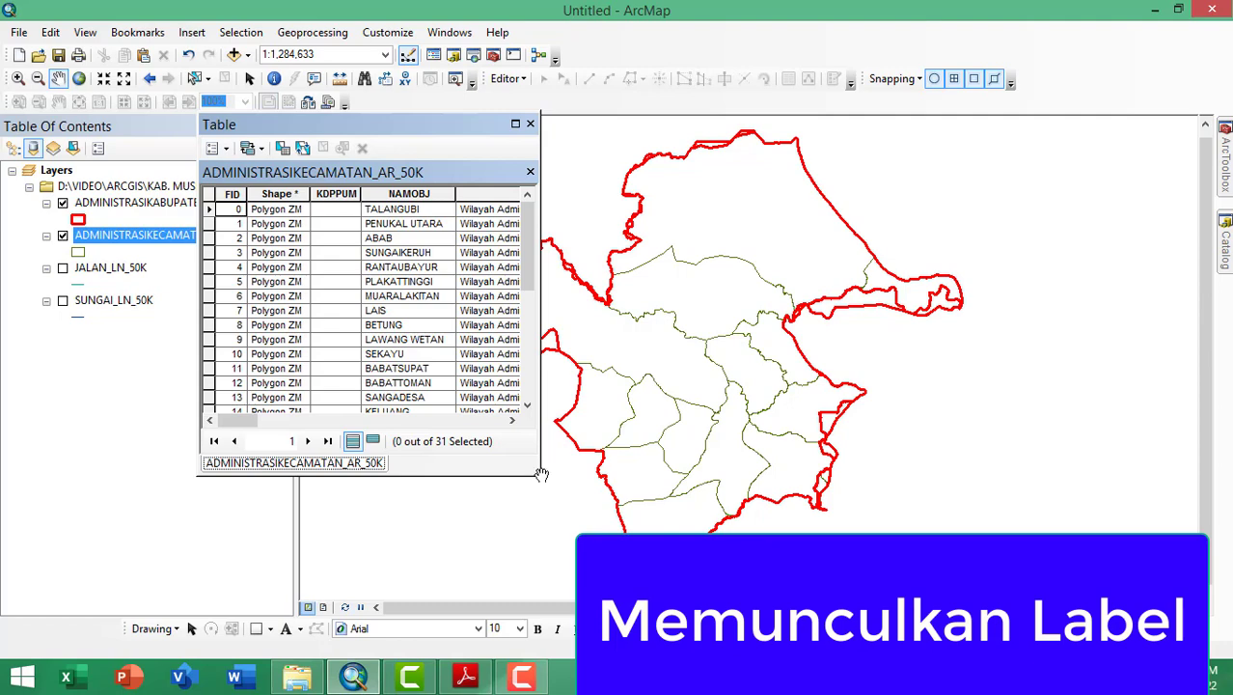
pyautogui.moveTo(471, 131); pyautogui.dragTo(493, 103)
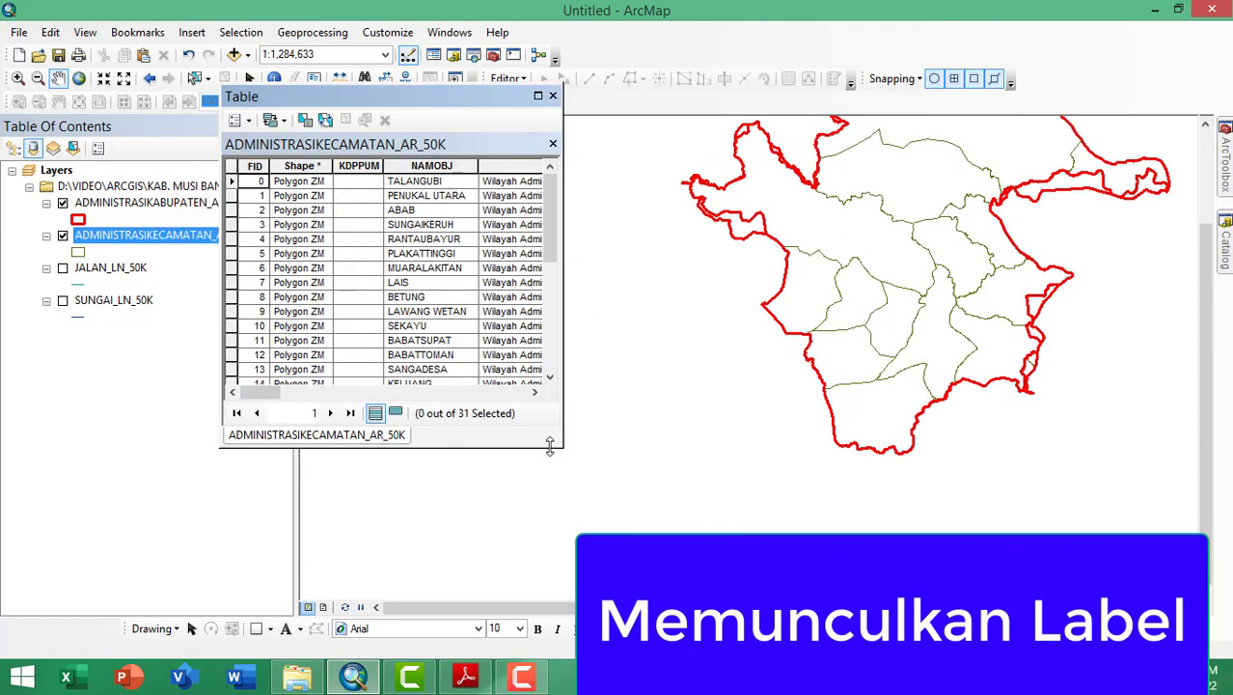
pyautogui.moveTo(550, 445); pyautogui.dragTo(550, 547)
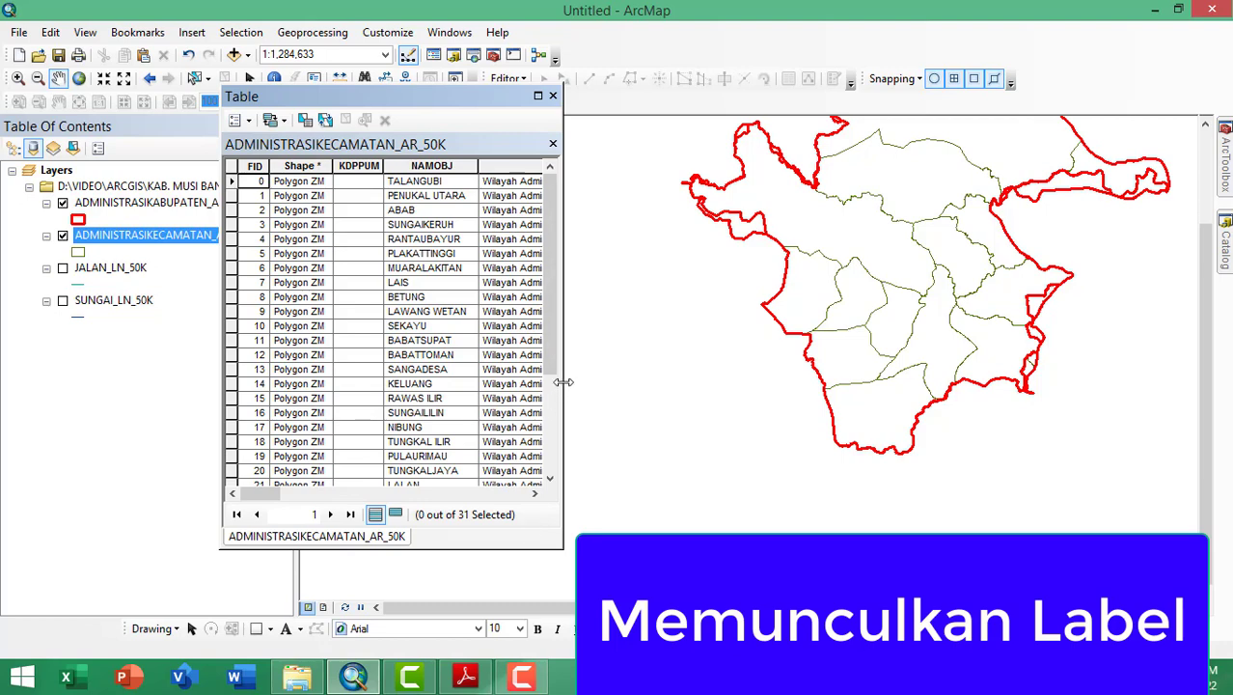
pyautogui.moveTo(564, 382); pyautogui.dragTo(893, 385)
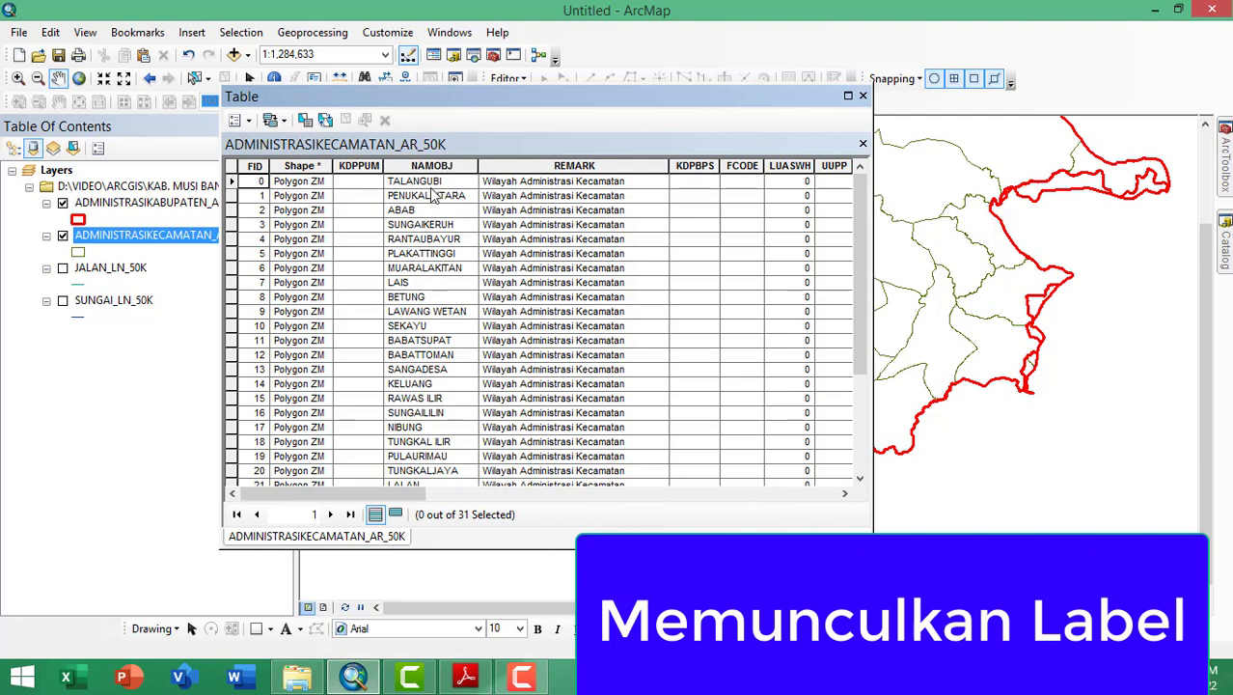
pyautogui.click(432, 187)
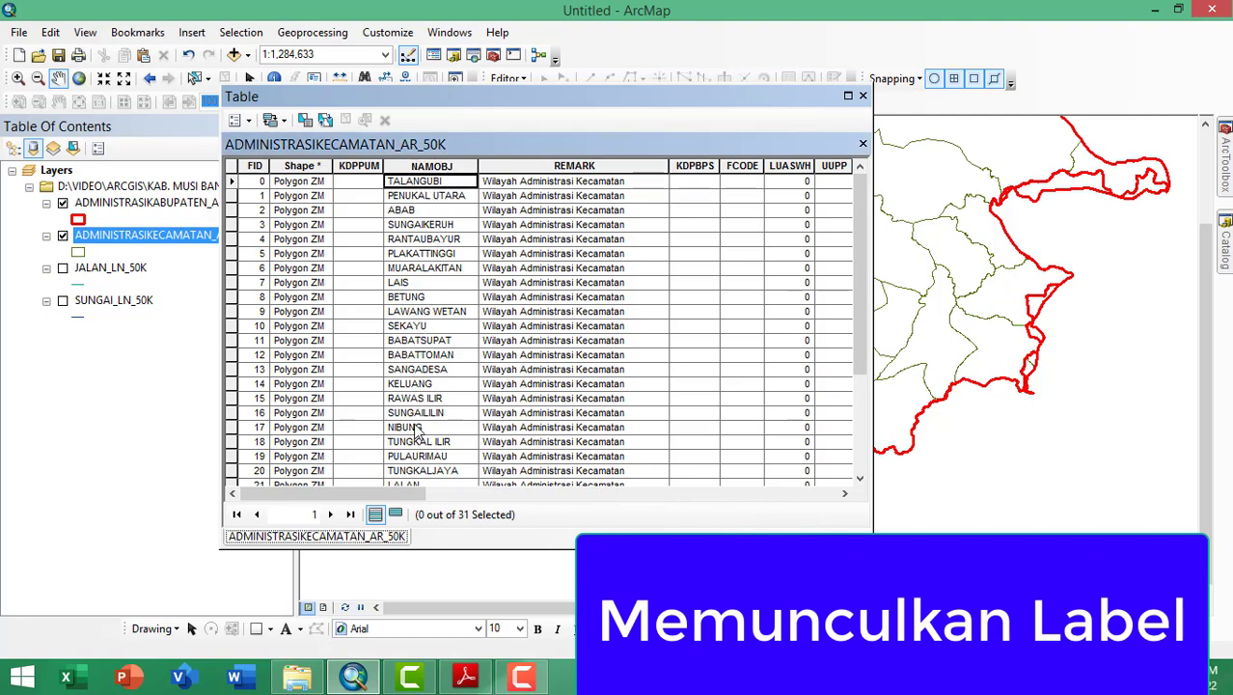
pyautogui.click(417, 166)
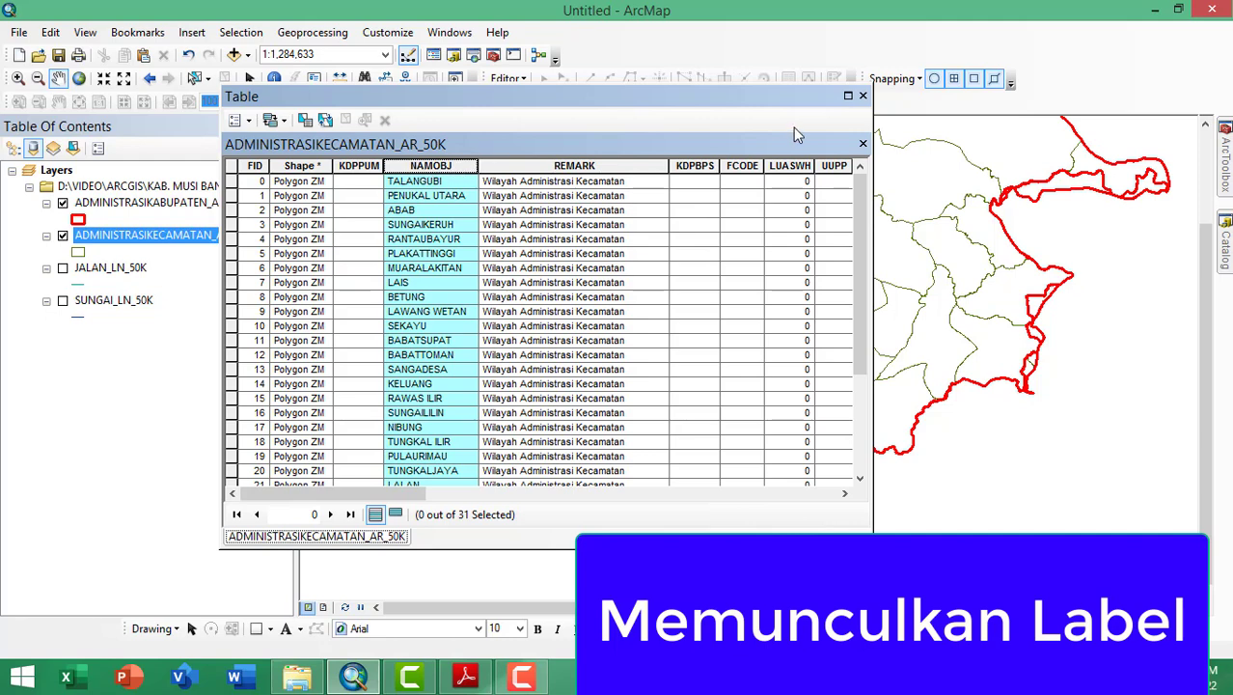
pyautogui.click(863, 96)
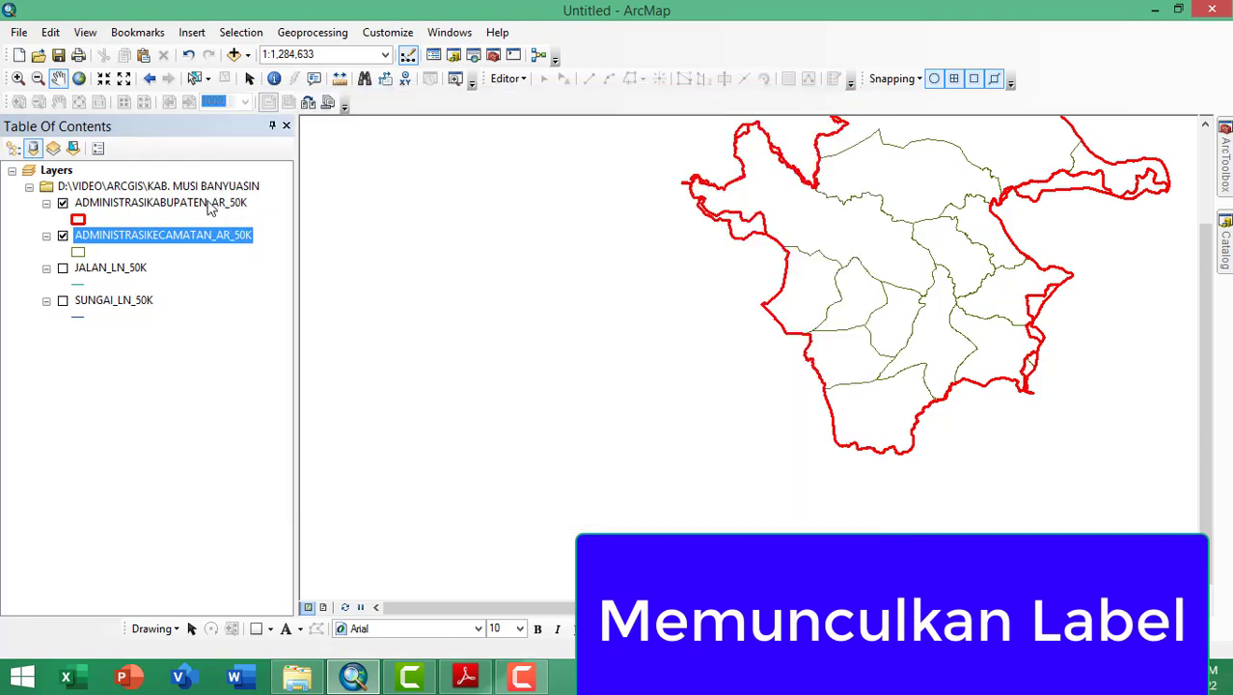
# Set NAMOBJ as the label field of the ADMINISTRASIKECAMATAN_AR_50K layer.
pyautogui.rightClick(160, 240)
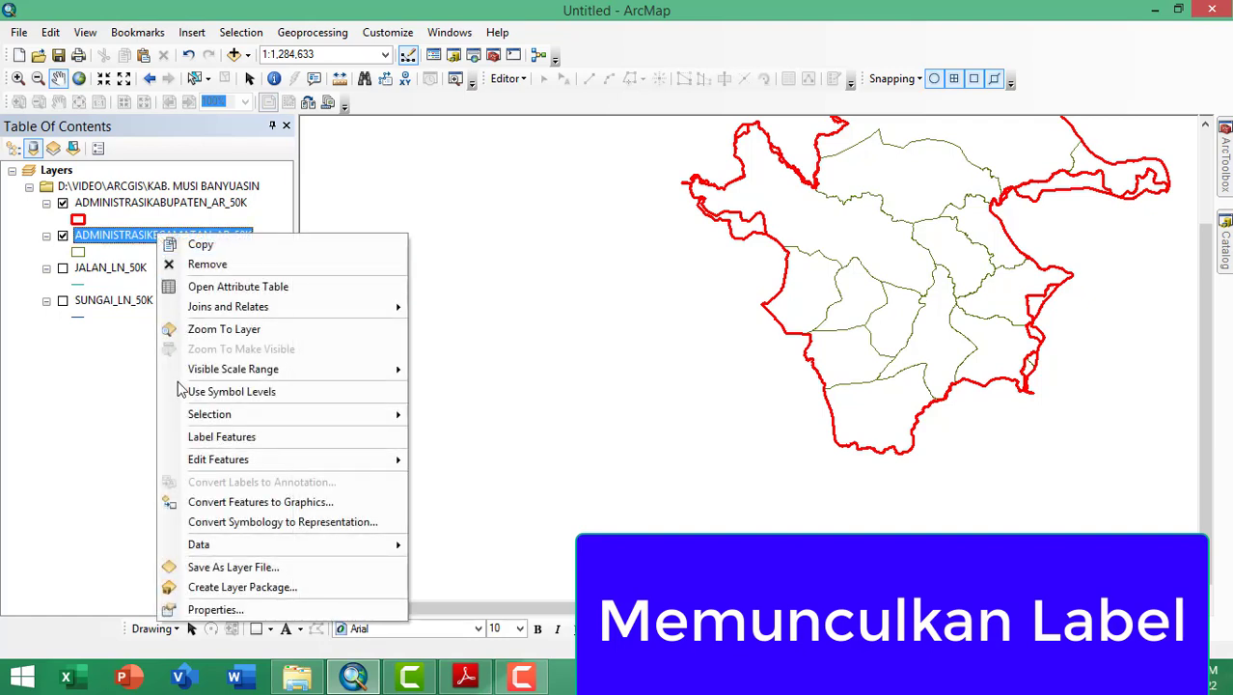
pyautogui.click(218, 609)
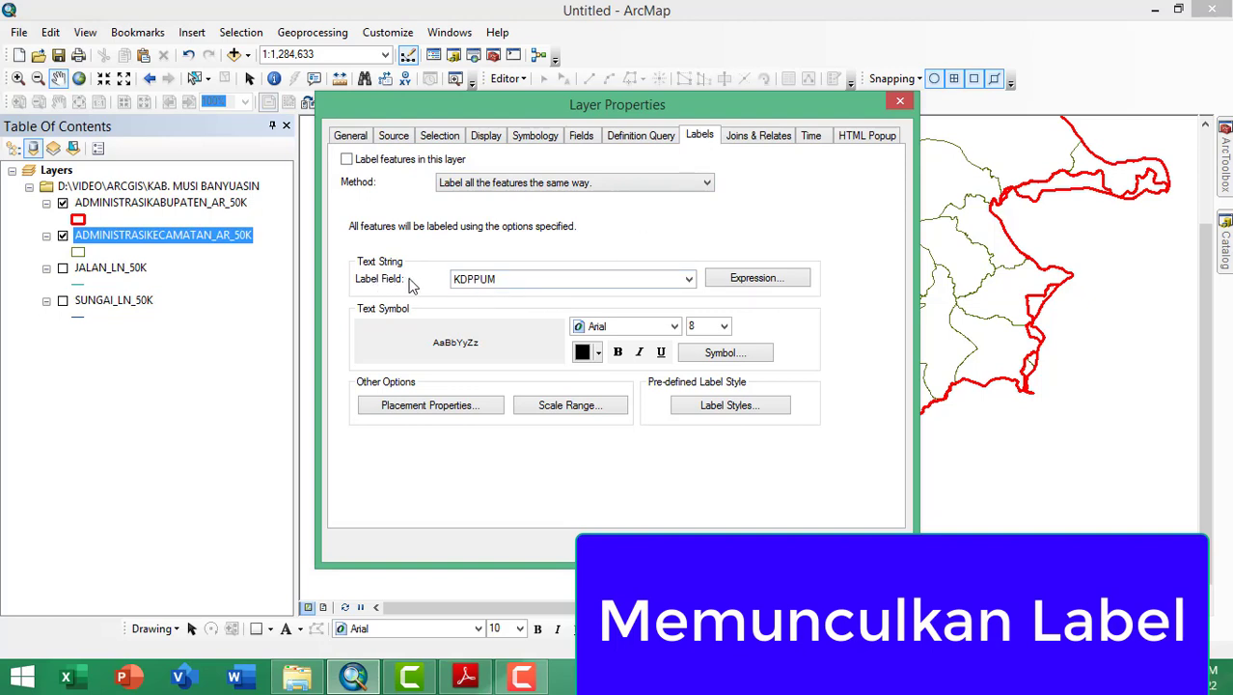
pyautogui.click(475, 279)
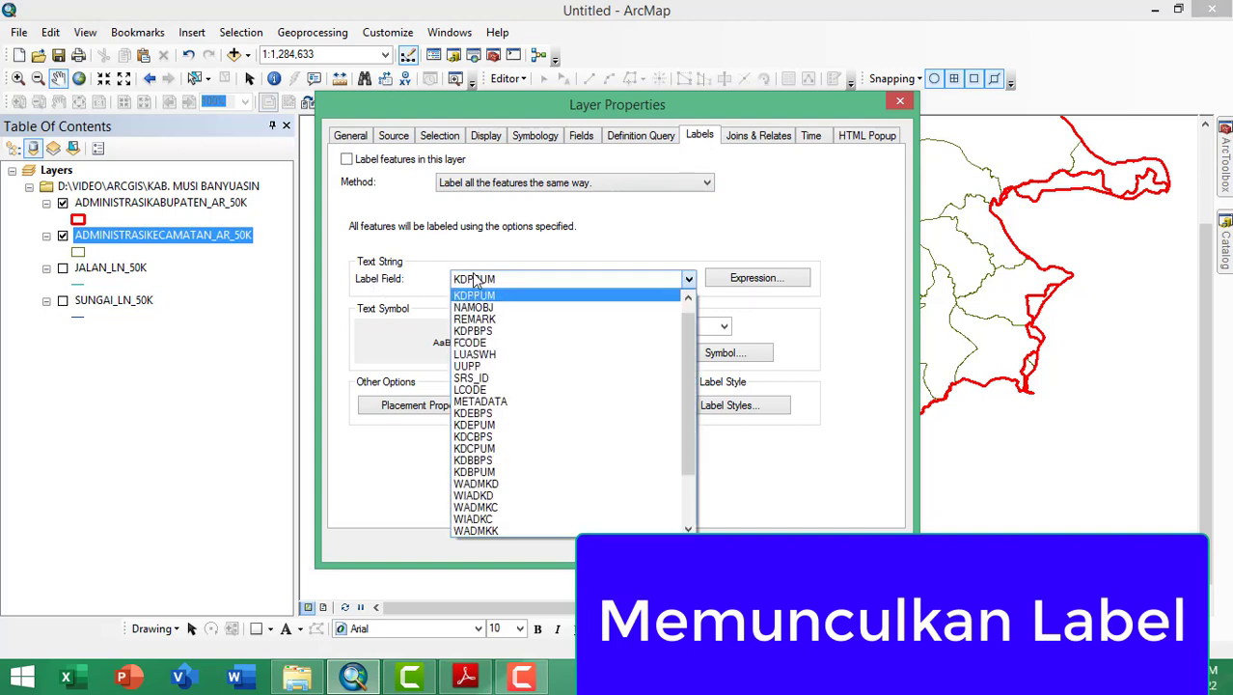
pyautogui.click(496, 307)
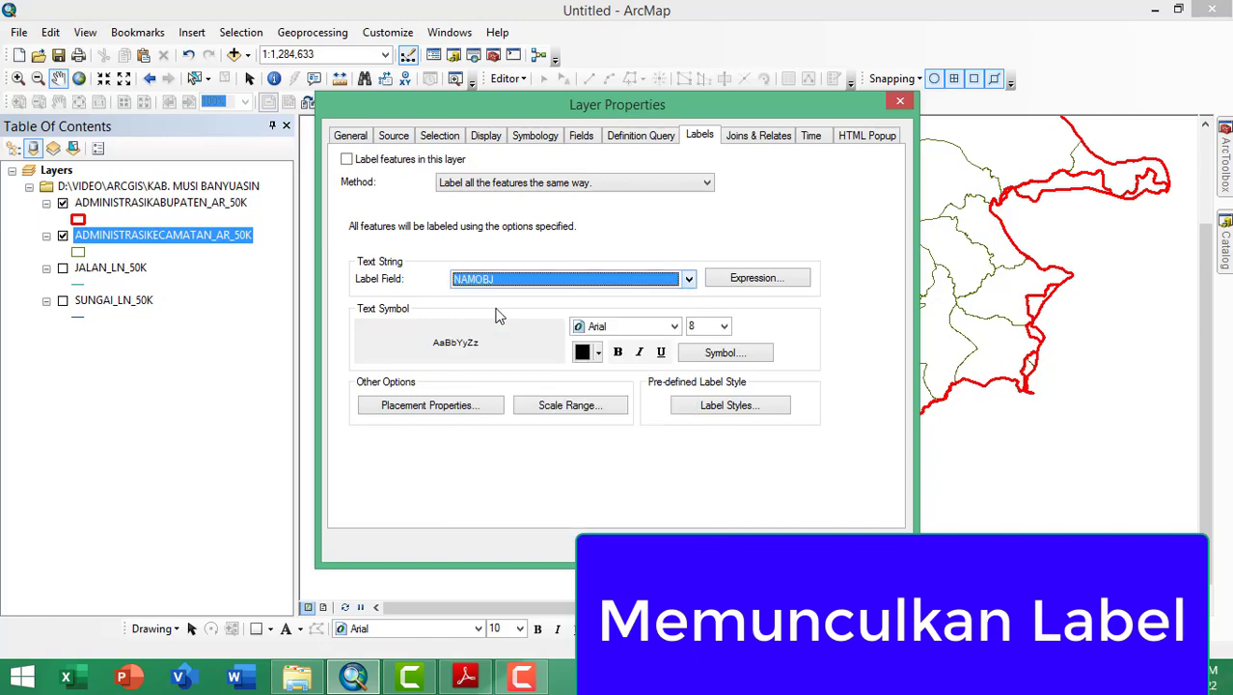
pyautogui.moveTo(651, 106); pyautogui.dragTo(458, 89)
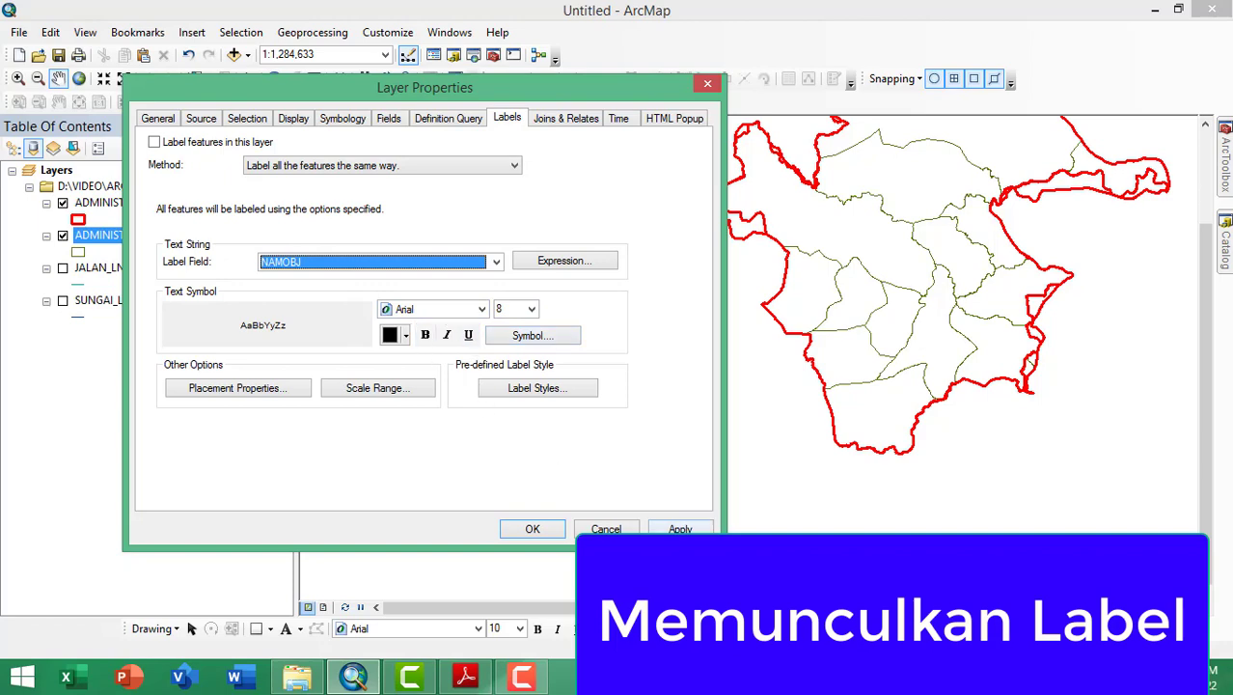
pyautogui.click(546, 529)
# Turn on feature labels for the ADMINISTRASIKECAMATAN_AR_50K layer so the district names are drawn on the map.
pyautogui.moveTo(924, 200); pyautogui.dragTo(818, 337)
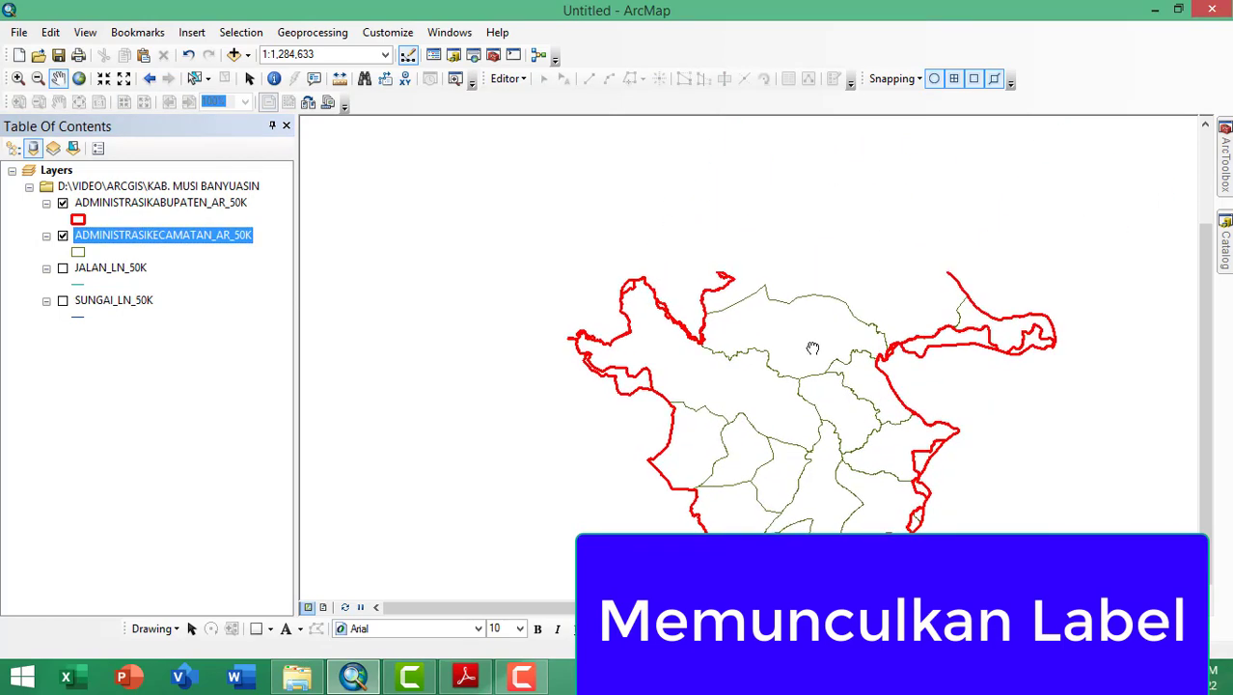
pyautogui.rightClick(189, 243)
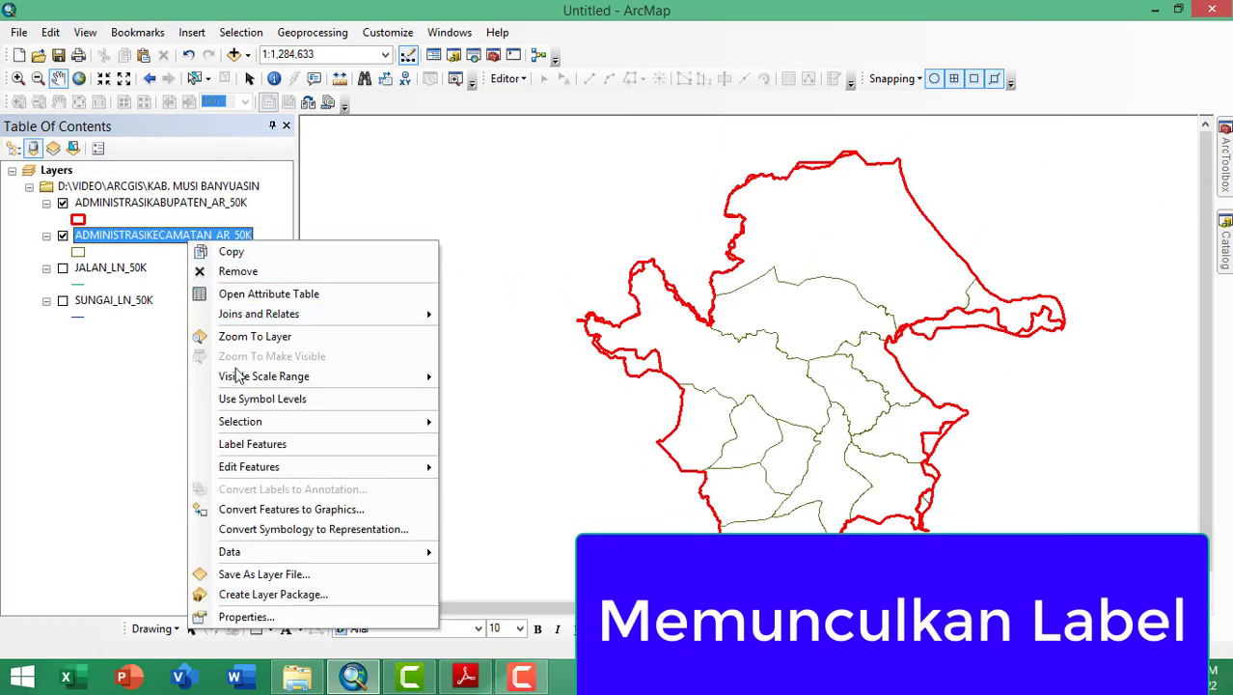
pyautogui.click(204, 445)
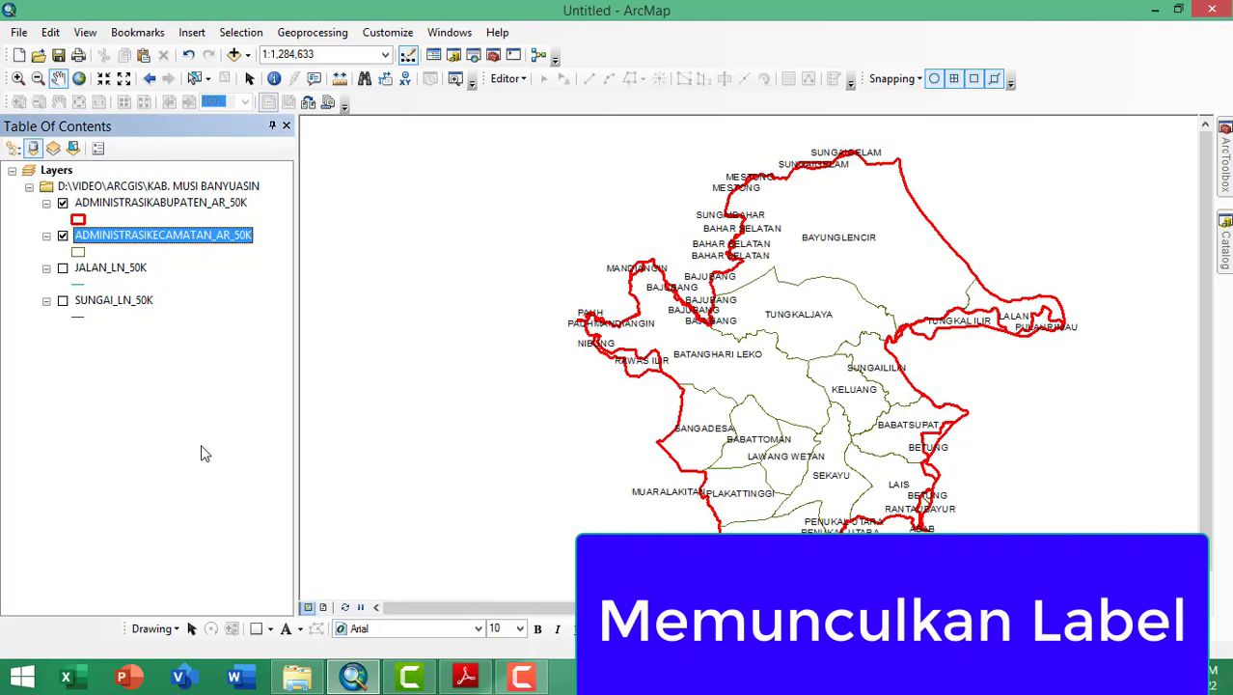
# Examine the district labels across the map and compare them with the reference map SEKAYU_JIS.pdf in Adobe Reader.
pyautogui.moveTo(897, 253); pyautogui.dragTo(885, 235)
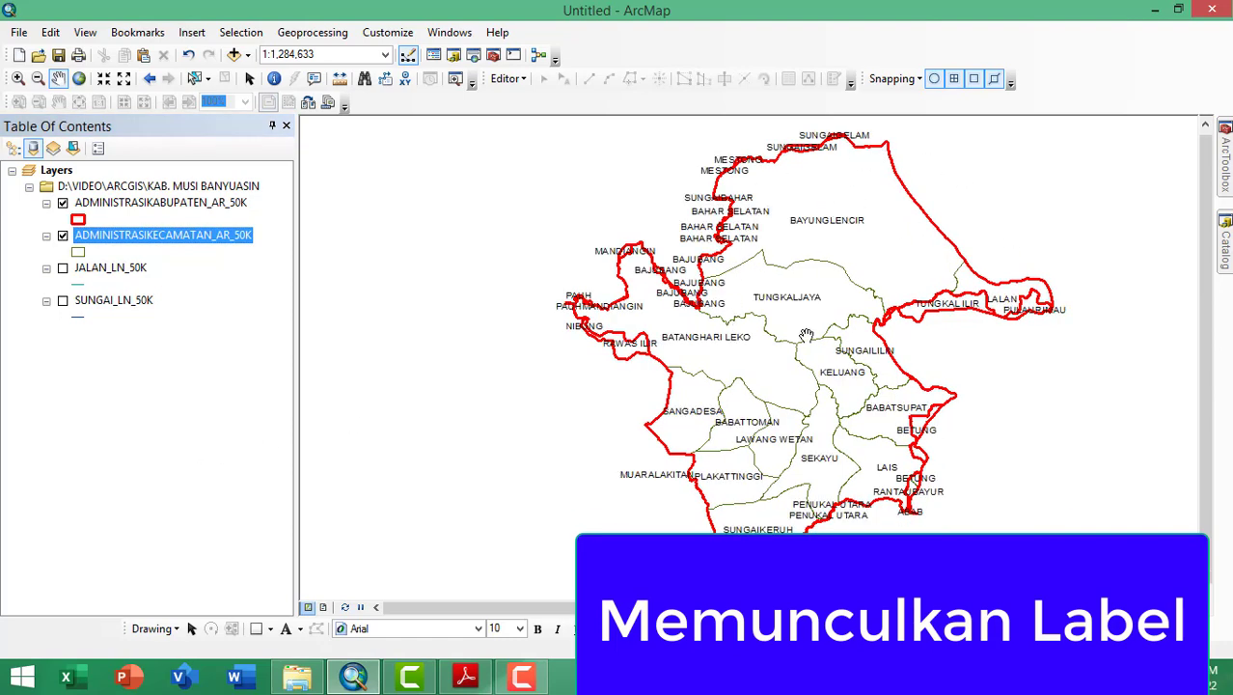
pyautogui.scroll(1, 792, 277)
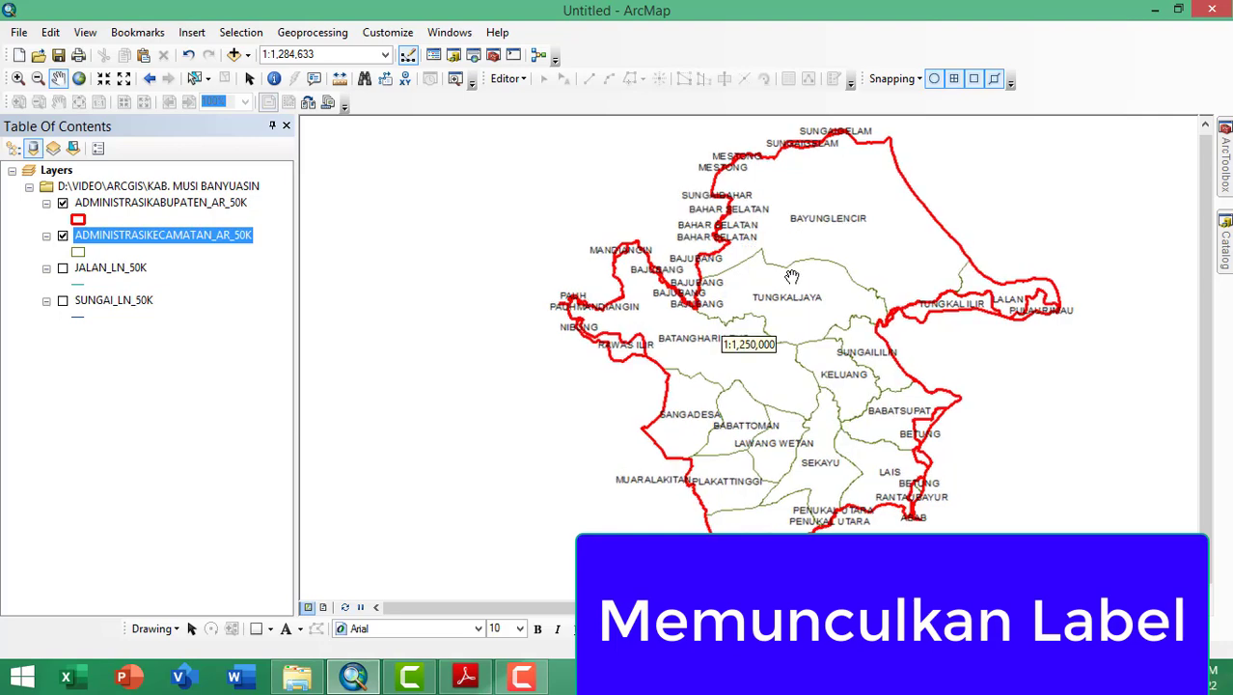
pyautogui.scroll(1, 791, 277)
pyautogui.scroll(-2, 791, 277)
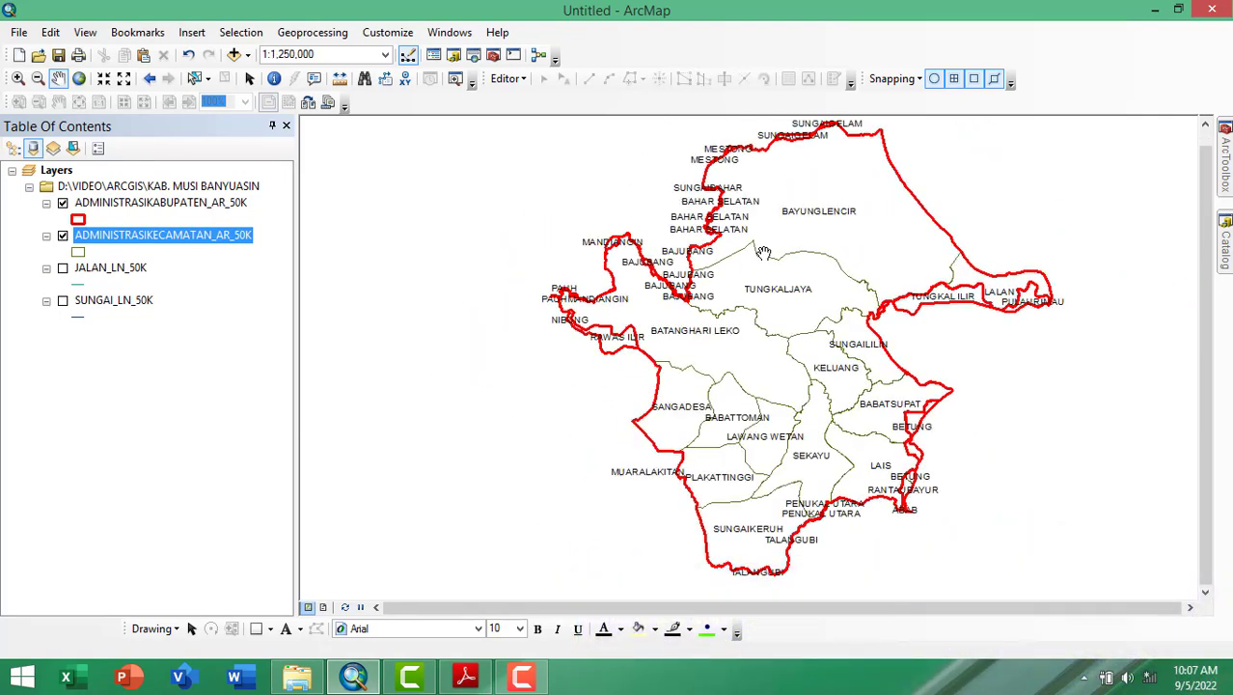
pyautogui.moveTo(830, 230); pyautogui.dragTo(798, 210)
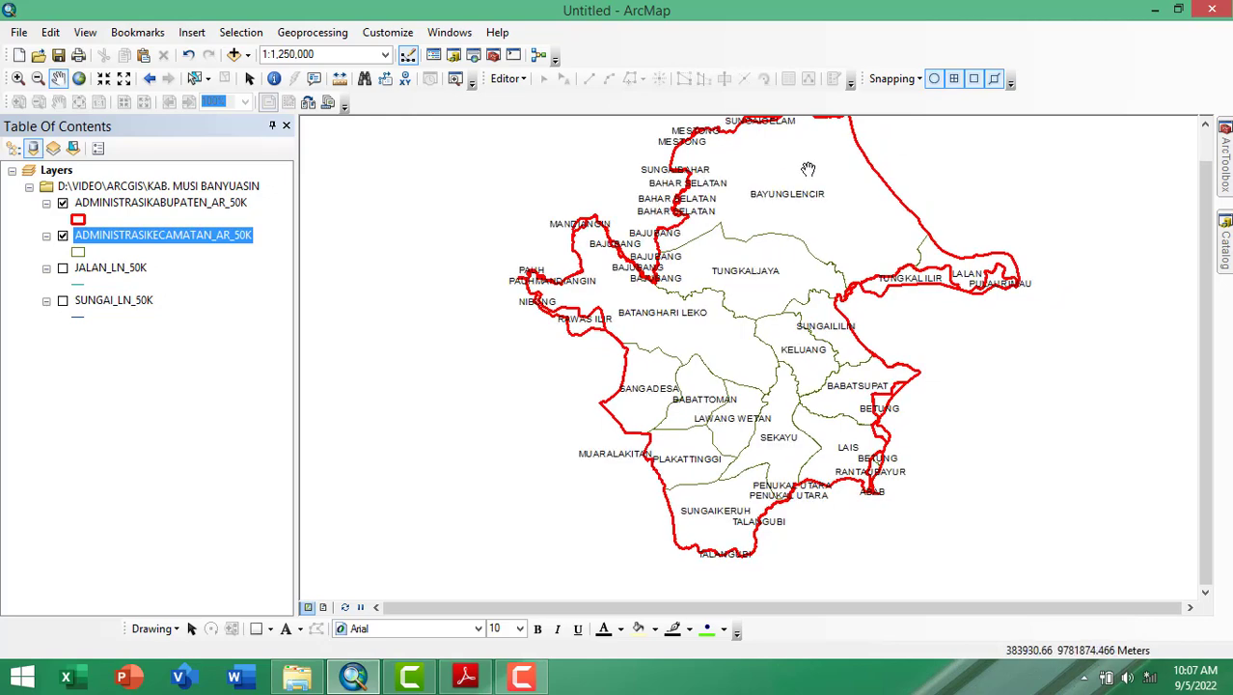
pyautogui.moveTo(808, 169); pyautogui.dragTo(777, 197)
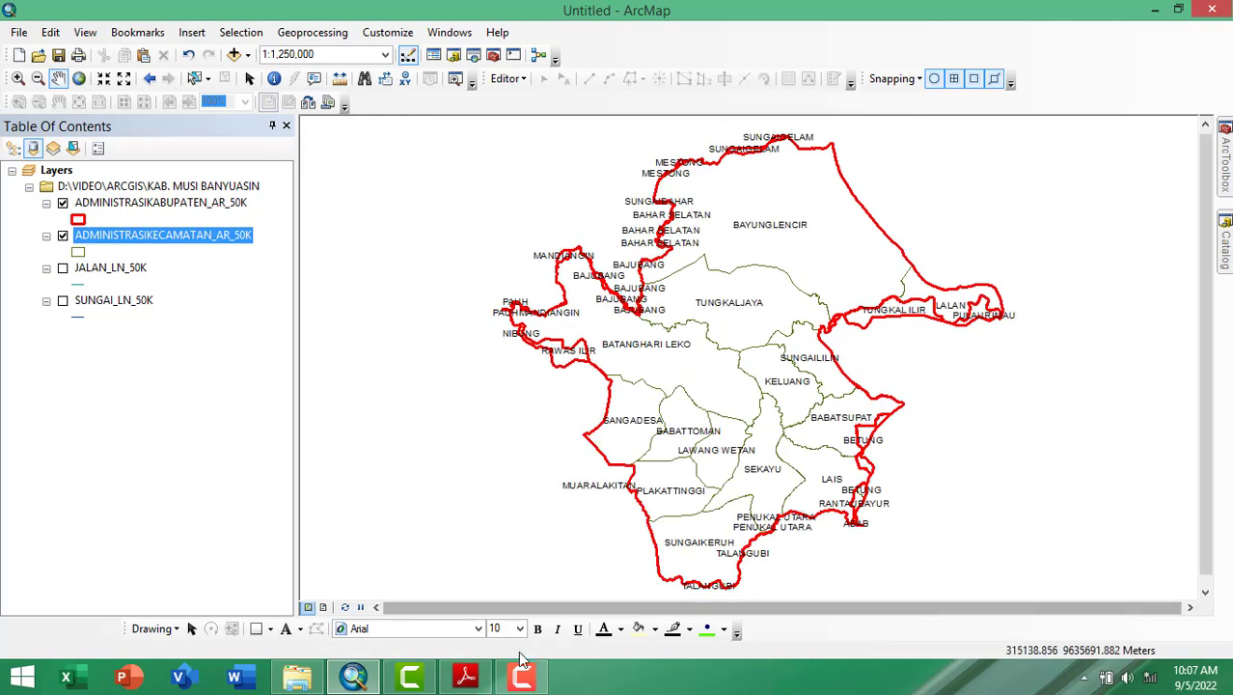
pyautogui.click(465, 676)
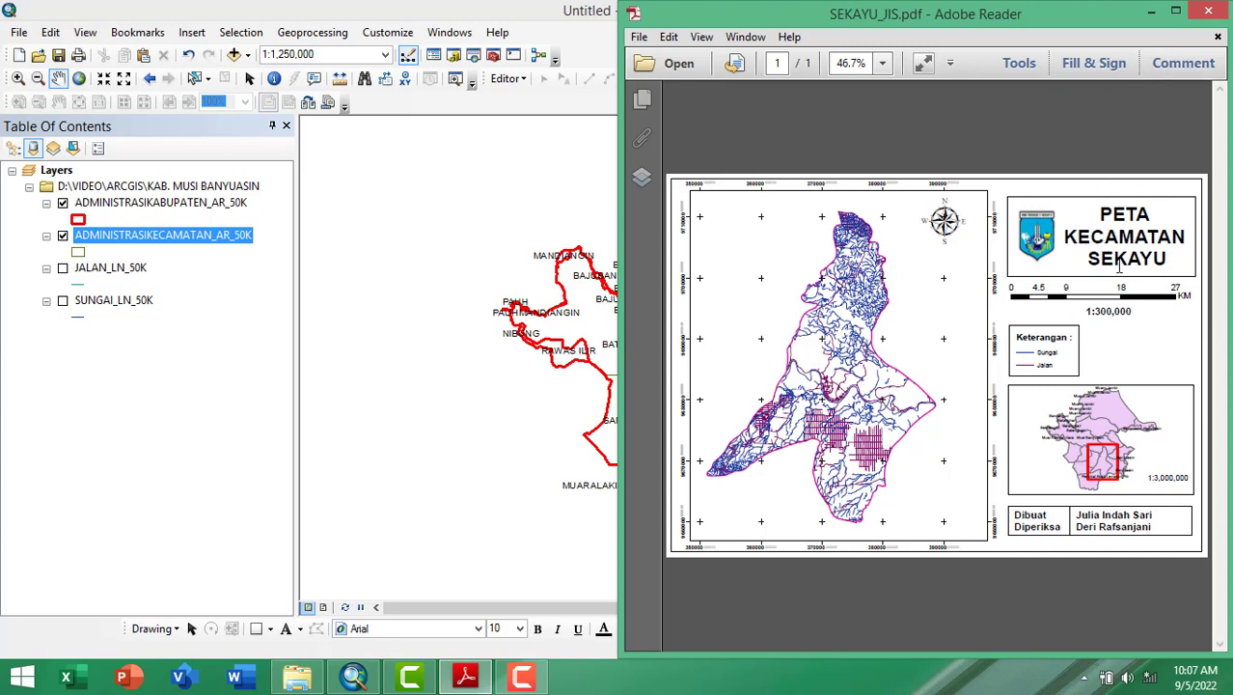
pyautogui.click(1154, 11)
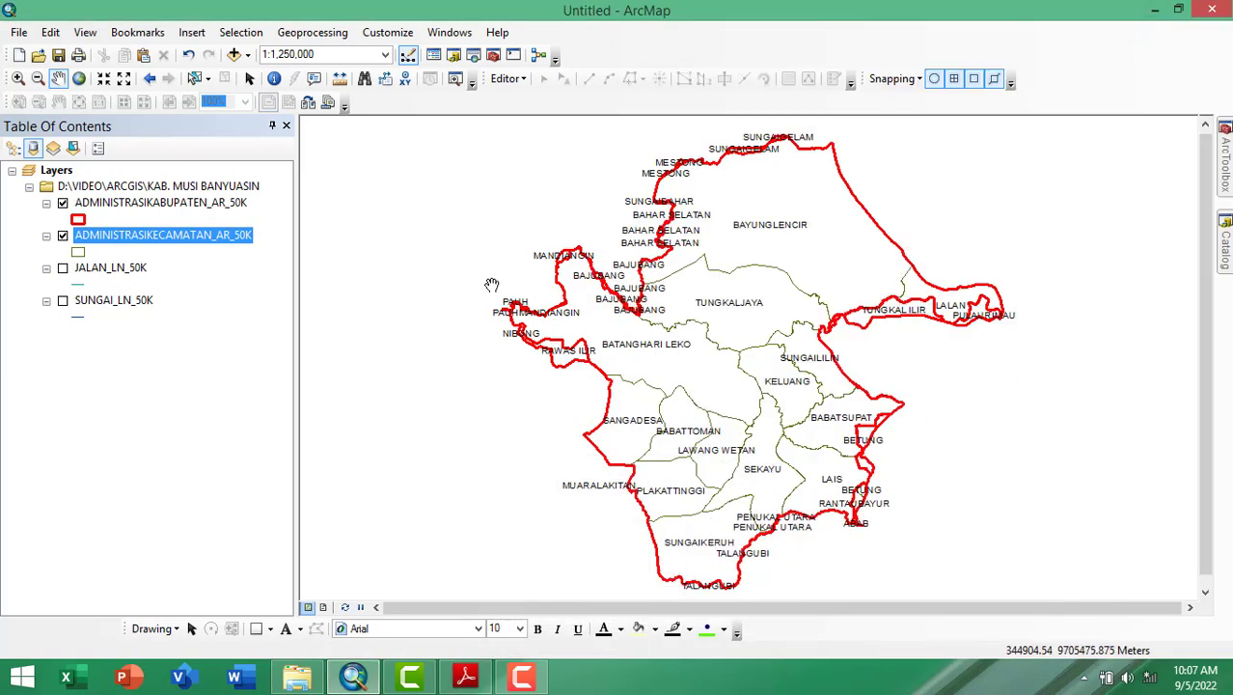
pyautogui.scroll(5, 789, 476)
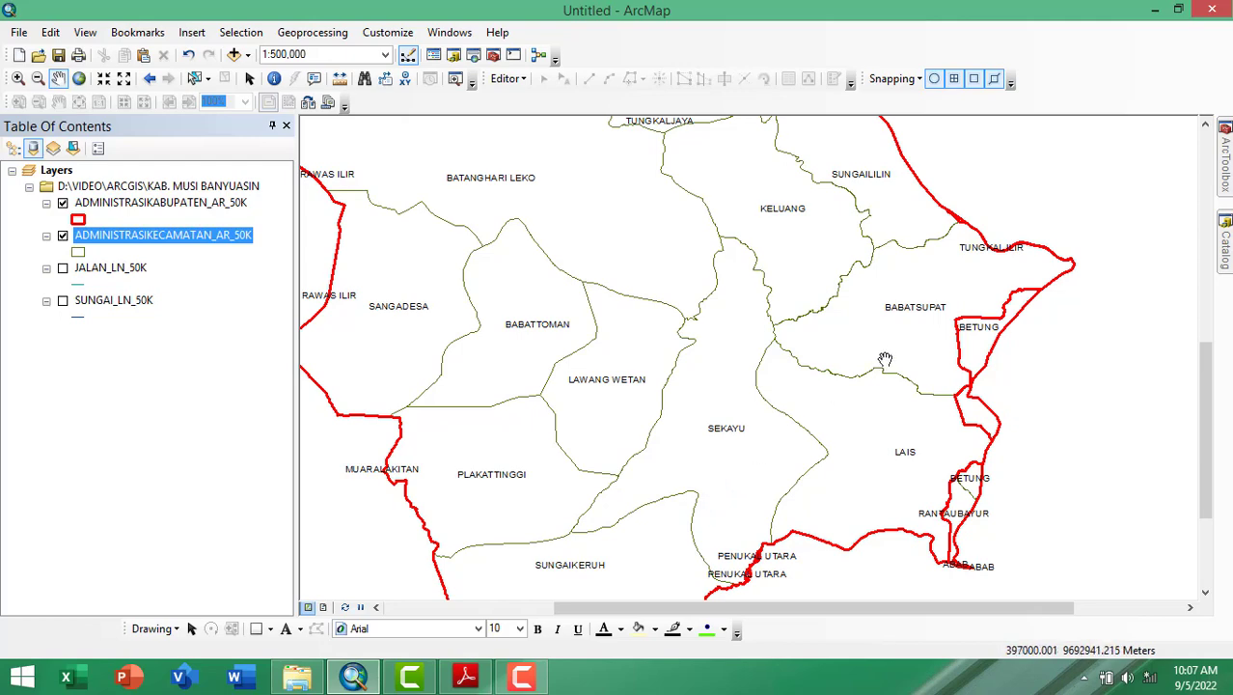
pyautogui.moveTo(885, 355); pyautogui.dragTo(902, 305)
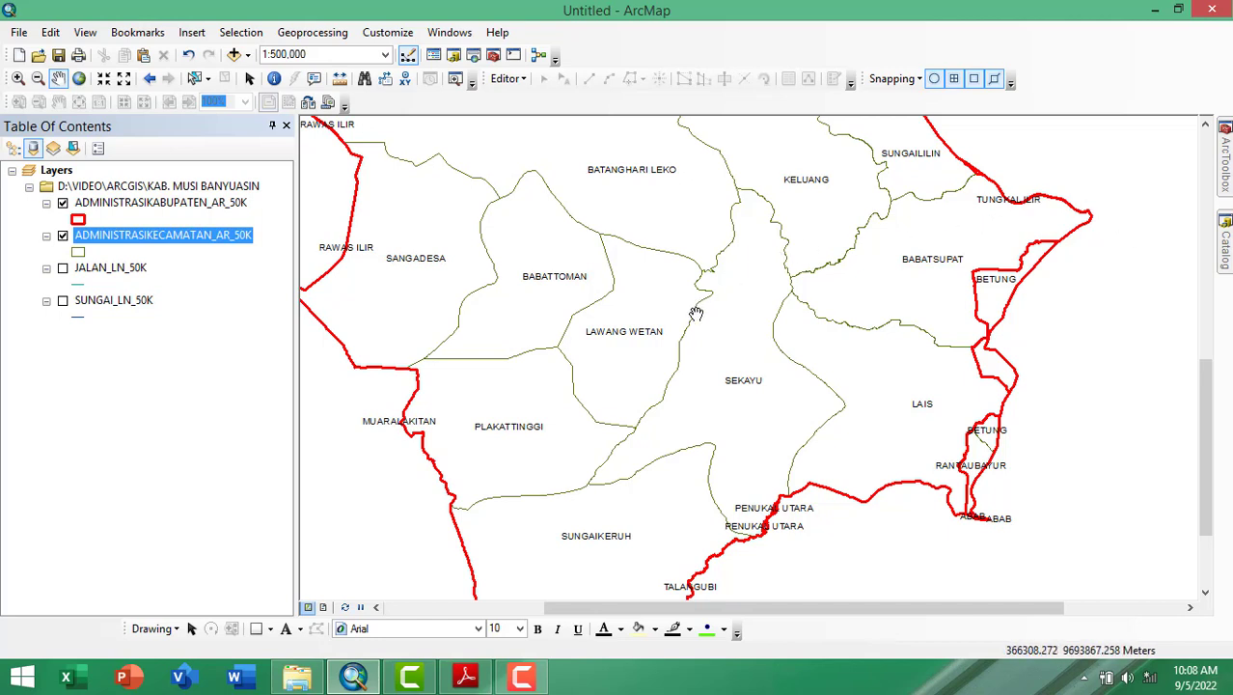
# Show the JALAN_LN_50K and SUNGAI_LN_50K layers and style the roads with the Arterial Street symbol at a width of 1.
pyautogui.click(62, 270)
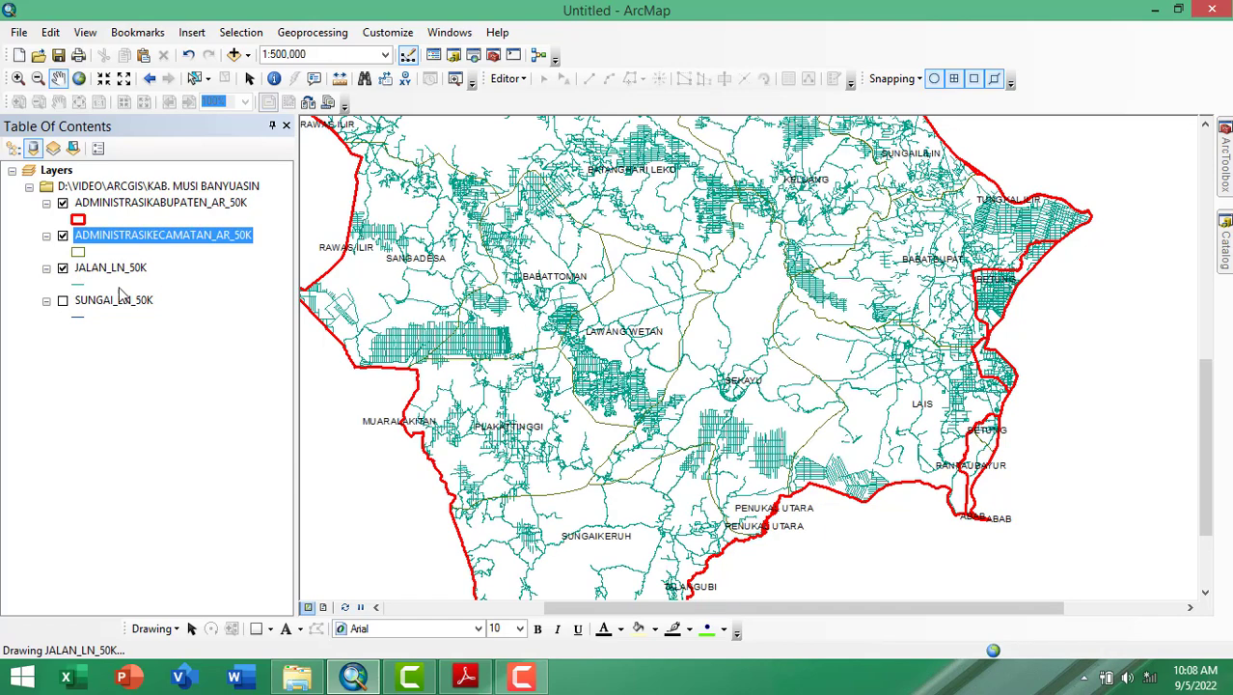
pyautogui.click(63, 301)
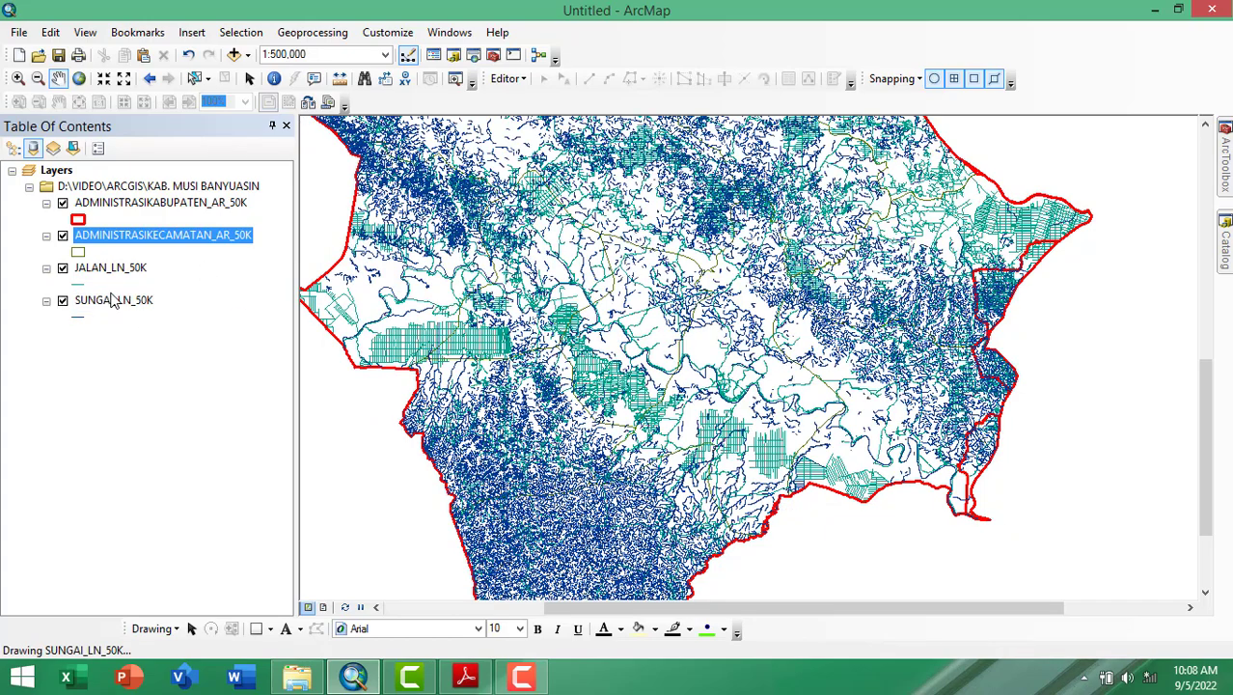
pyautogui.click(79, 284)
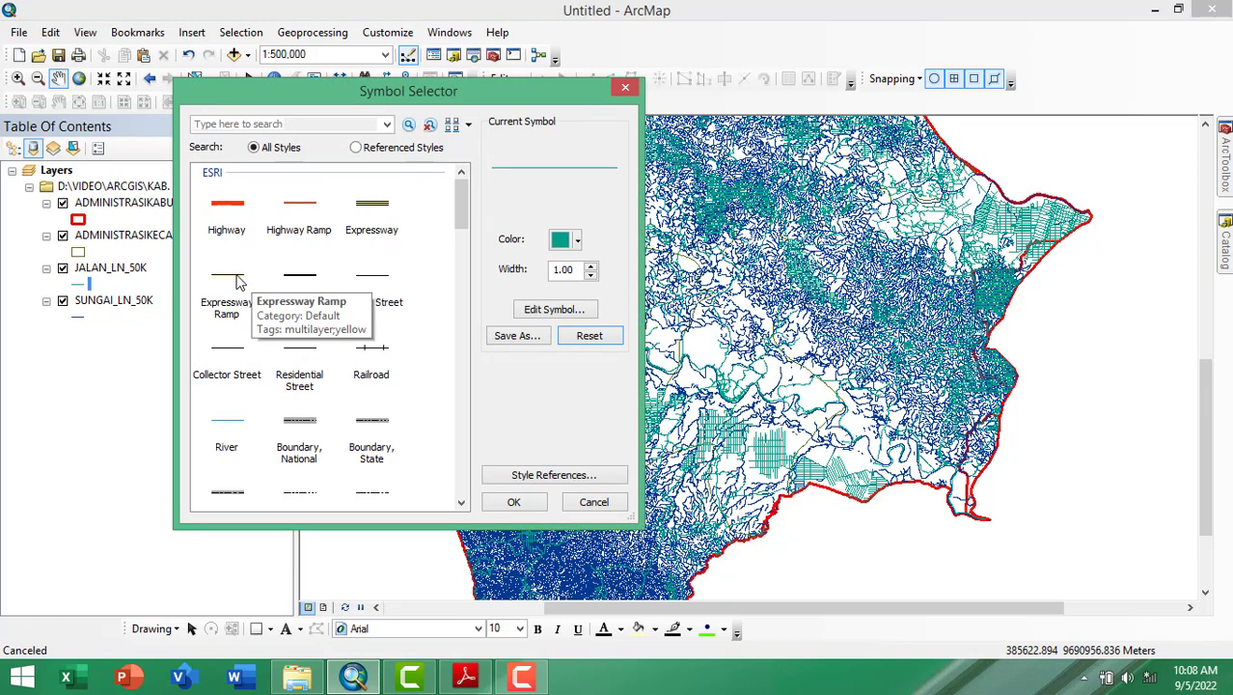
pyautogui.click(299, 277)
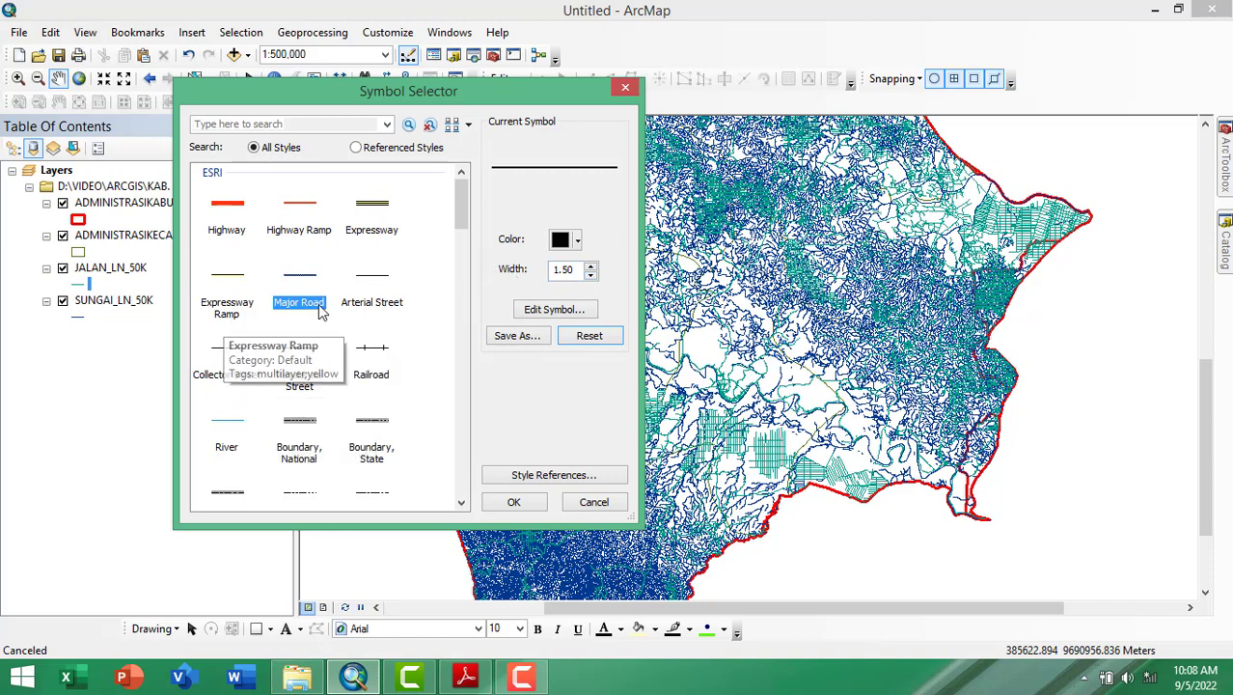
pyautogui.click(381, 283)
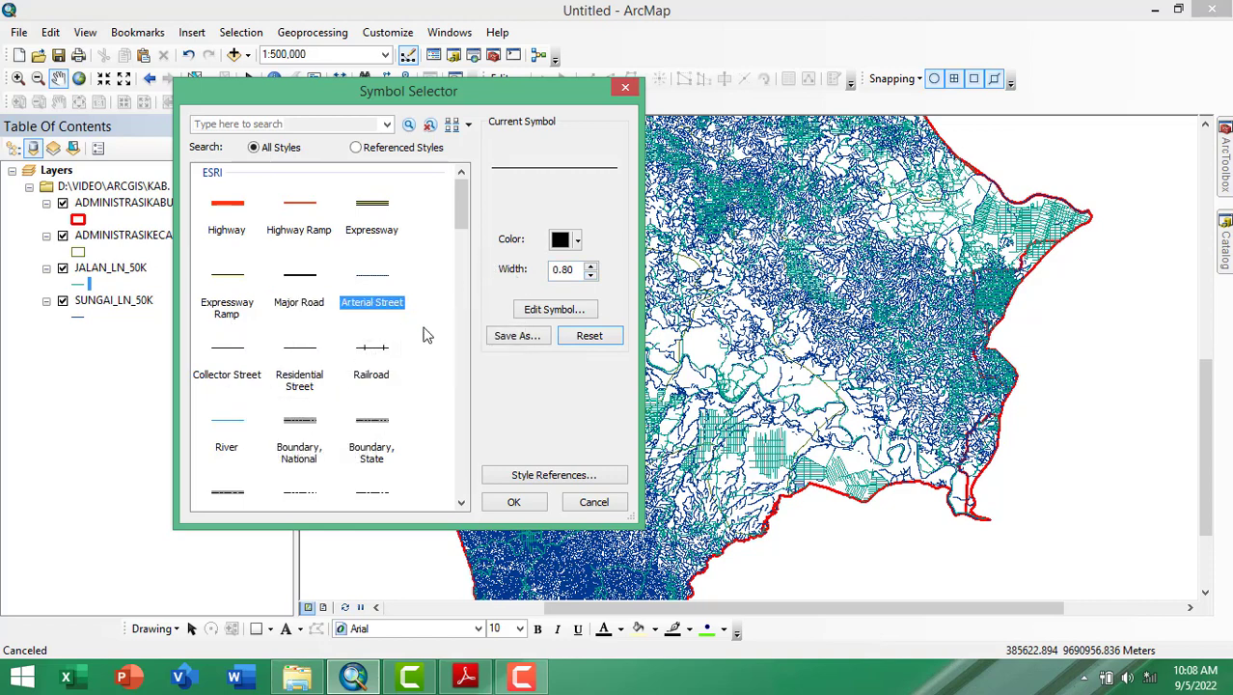
pyautogui.click(592, 269)
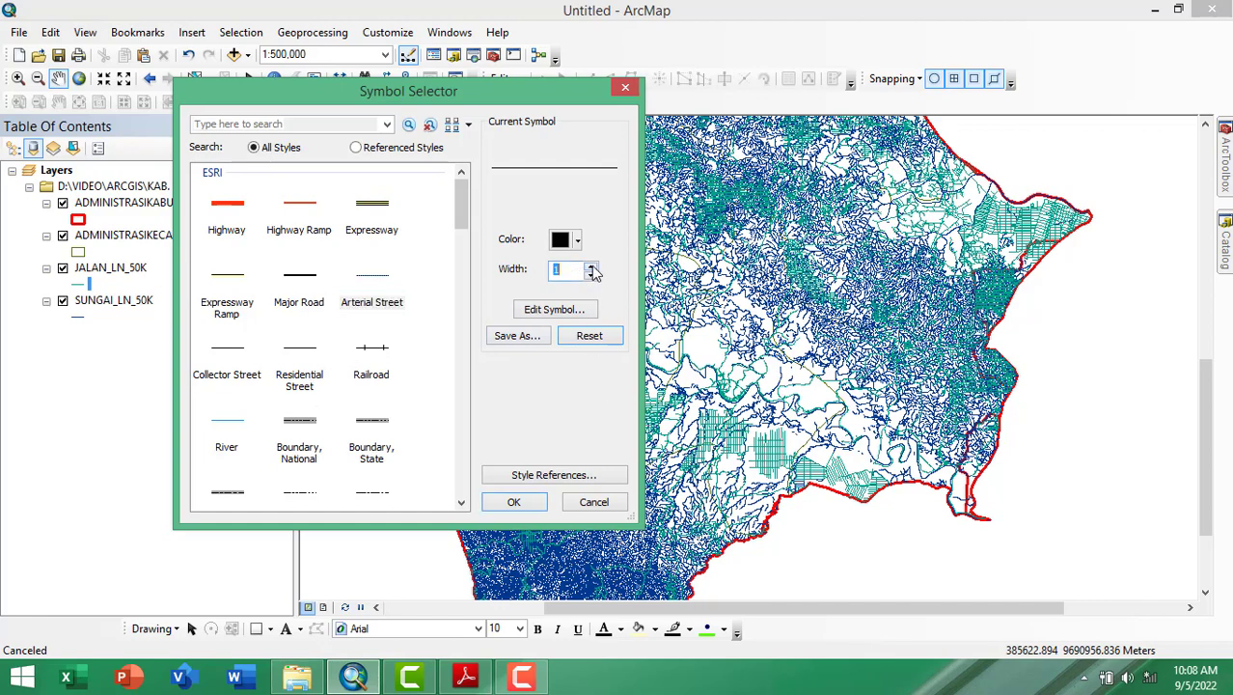
pyautogui.click(515, 502)
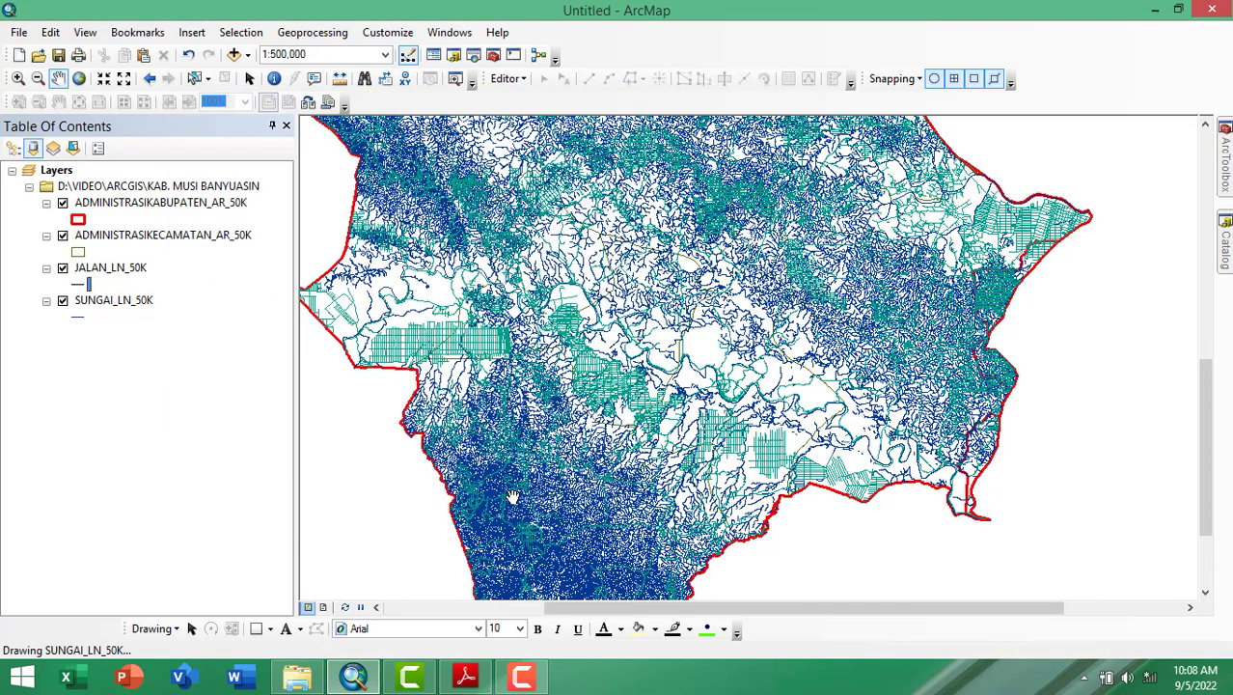
# Style the SUNGAI_LN_50K layer with the River symbol.
pyautogui.click(80, 320)
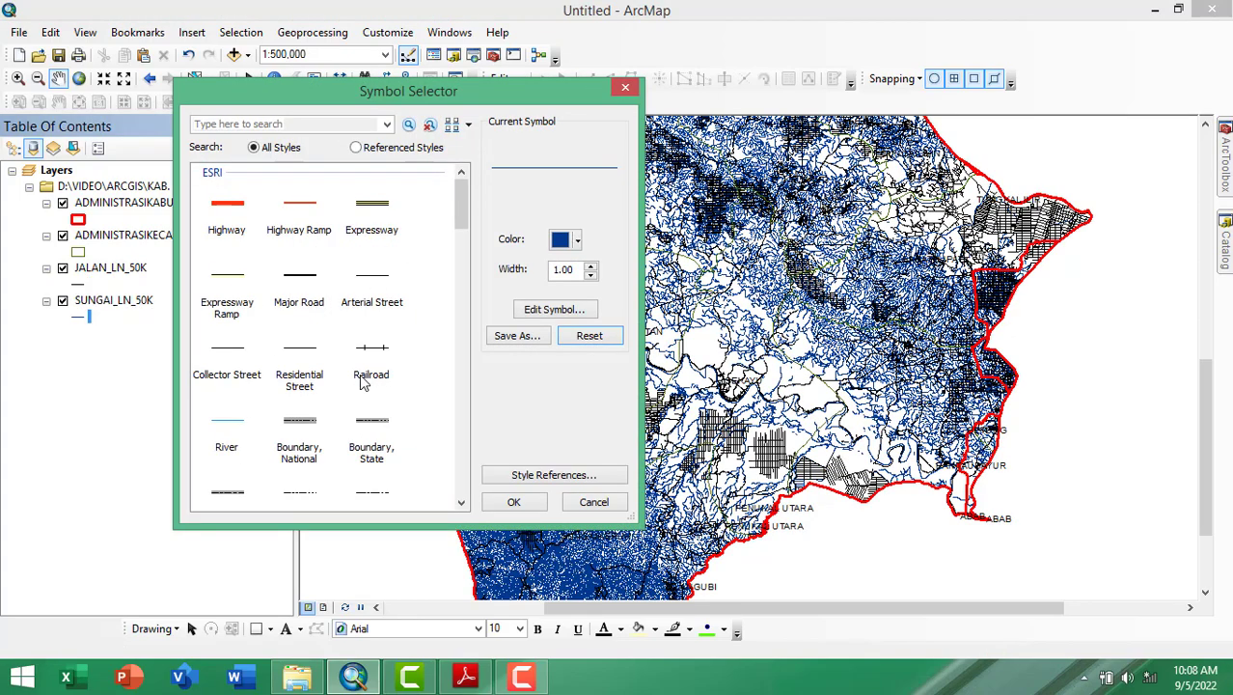
pyautogui.click(228, 430)
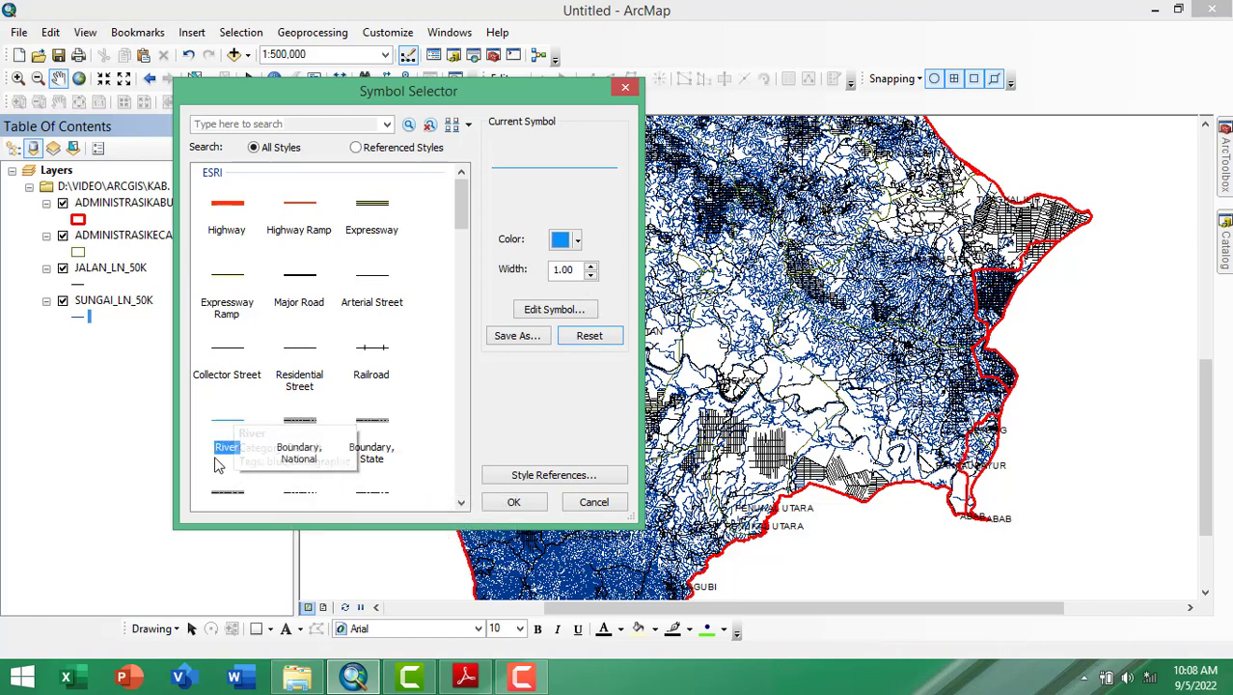
pyautogui.click(513, 502)
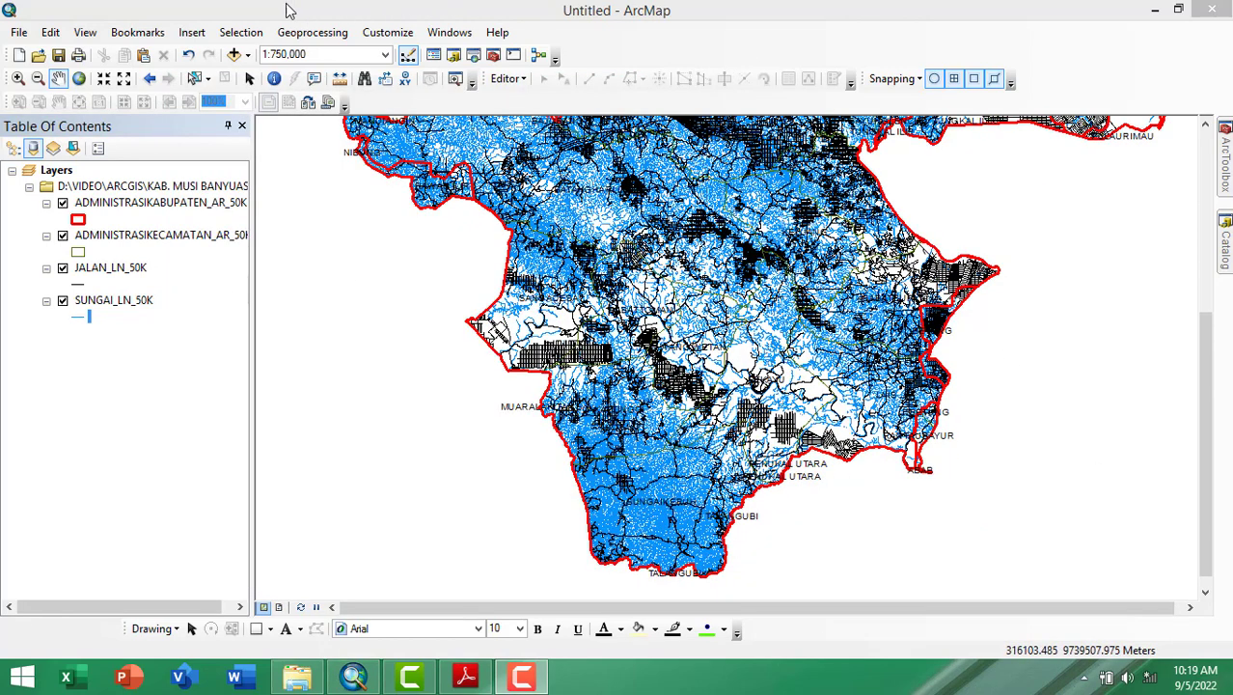
# Examine the NAMOBJ column in the ADMINISTRASIKECAMATAN_AR_50K attribute table and locate the SEKAYU record.
pyautogui.click(166, 241)
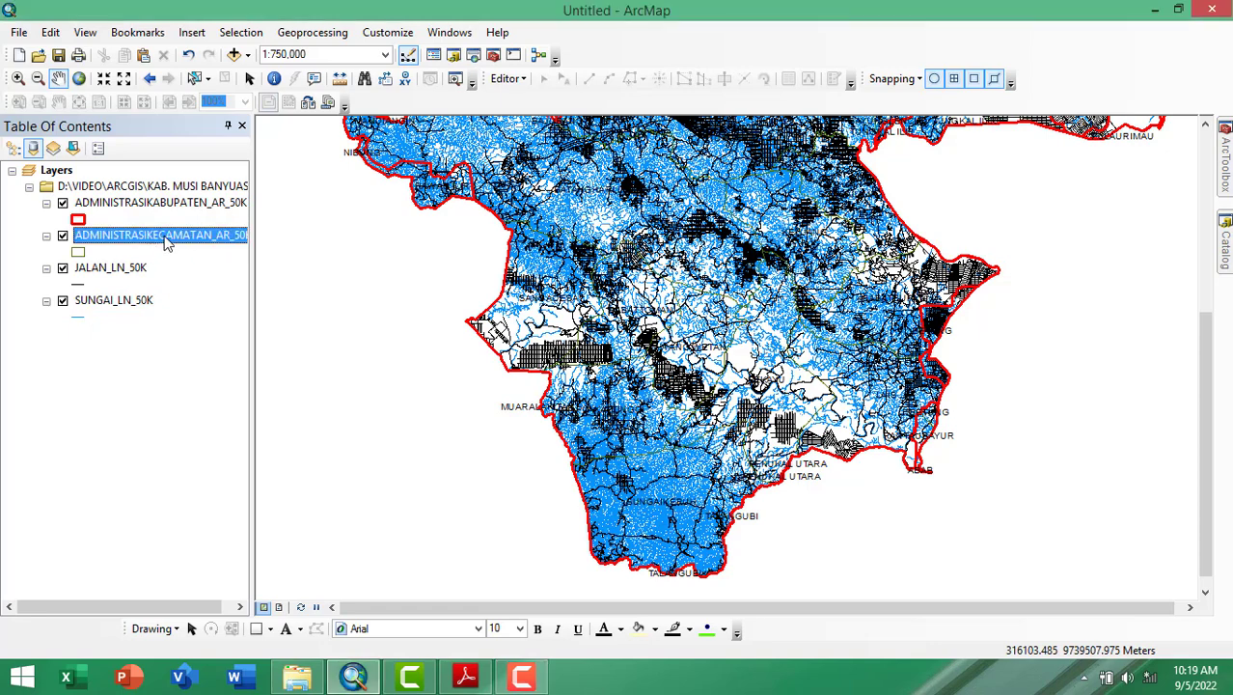
pyautogui.rightClick(166, 244)
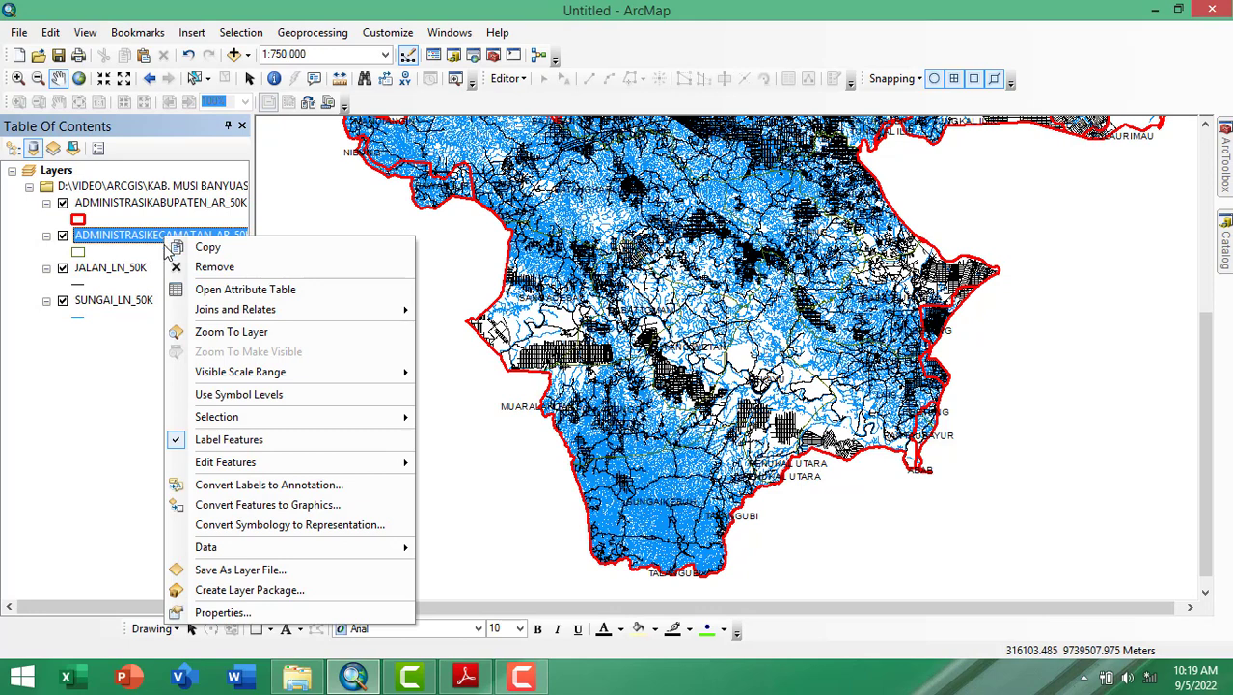
pyautogui.click(196, 292)
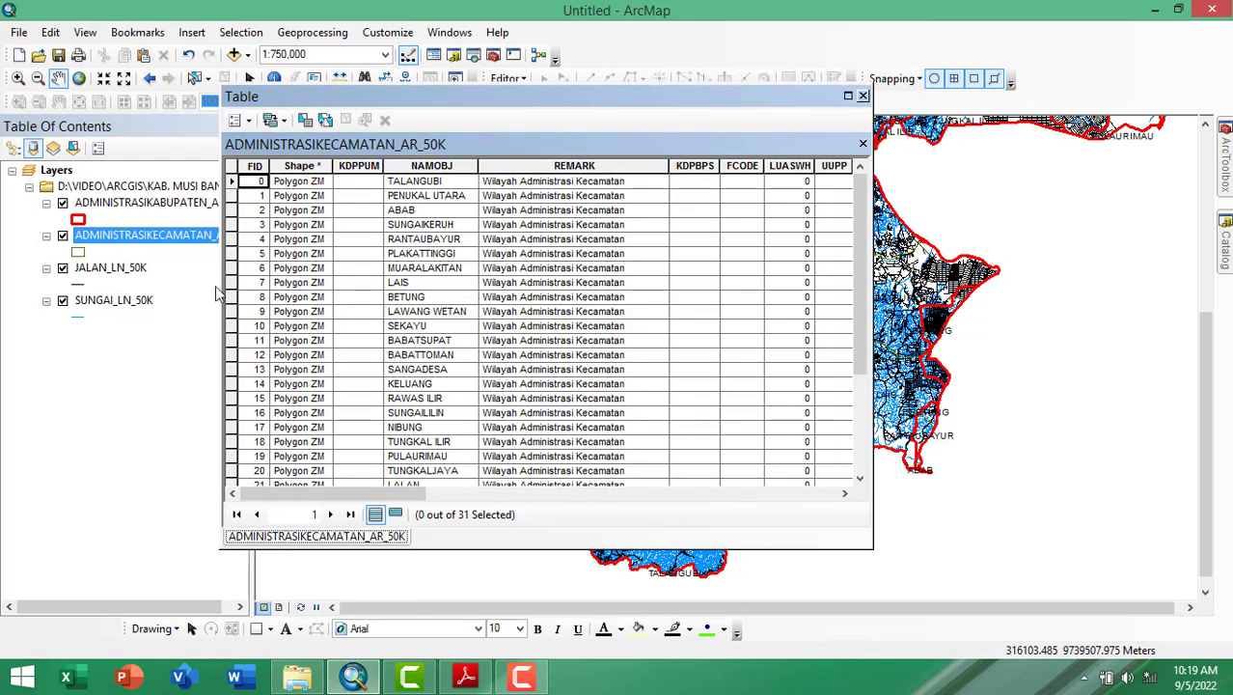
pyautogui.click(431, 166)
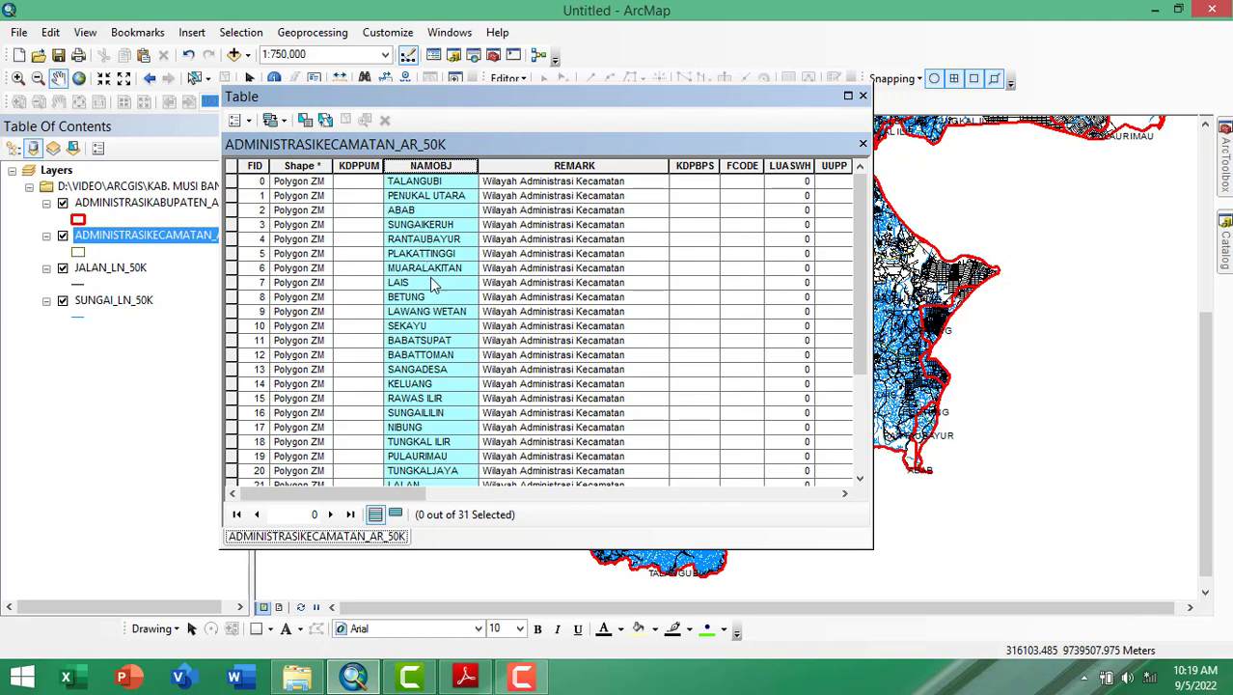
pyautogui.scroll(-2, 431, 289)
pyautogui.scroll(4, 433, 325)
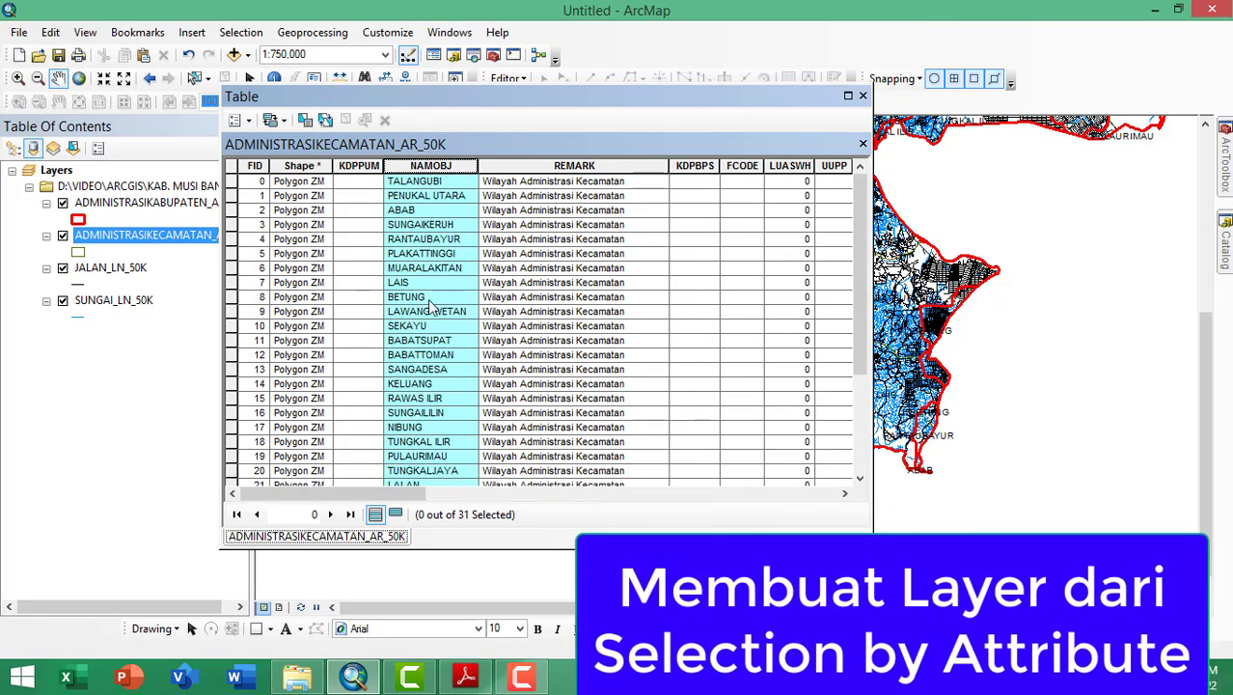
pyautogui.click(436, 327)
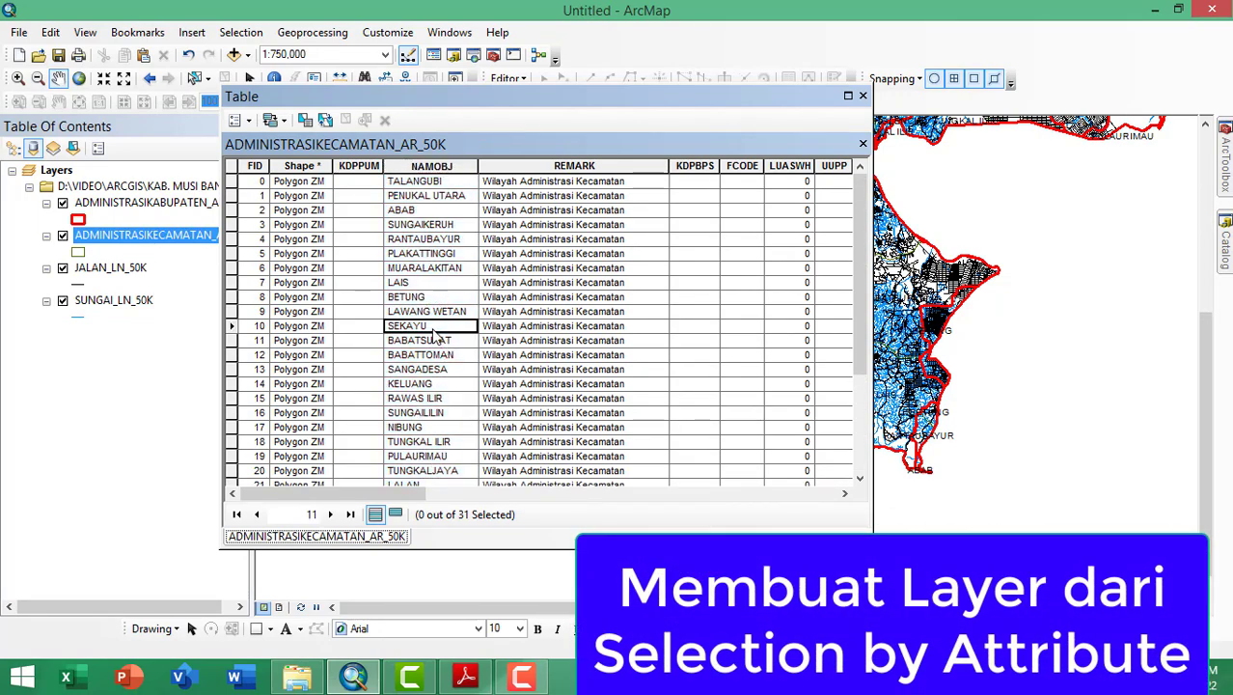
pyautogui.click(863, 95)
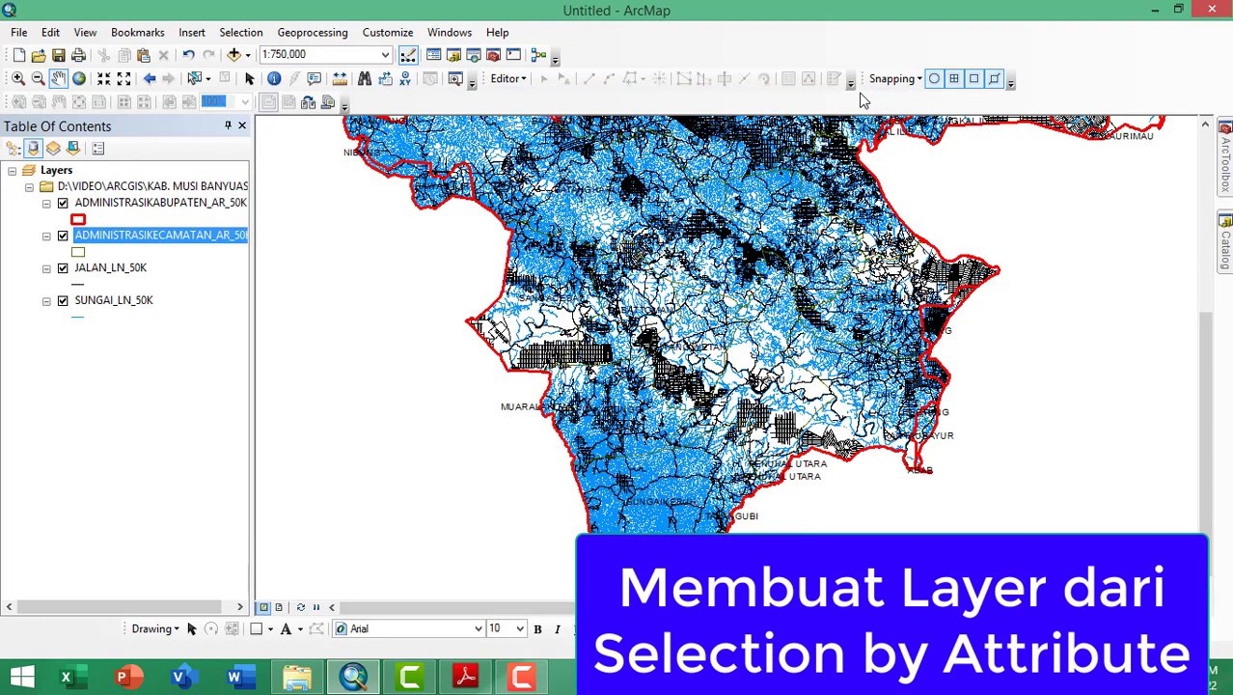
# Select the district in ADMINISTRASIKECAMATAN_AR_50K by attributes with the expression "NAMOBJ" = 'SEKAYU', creating a new selection.
pyautogui.click(253, 36)
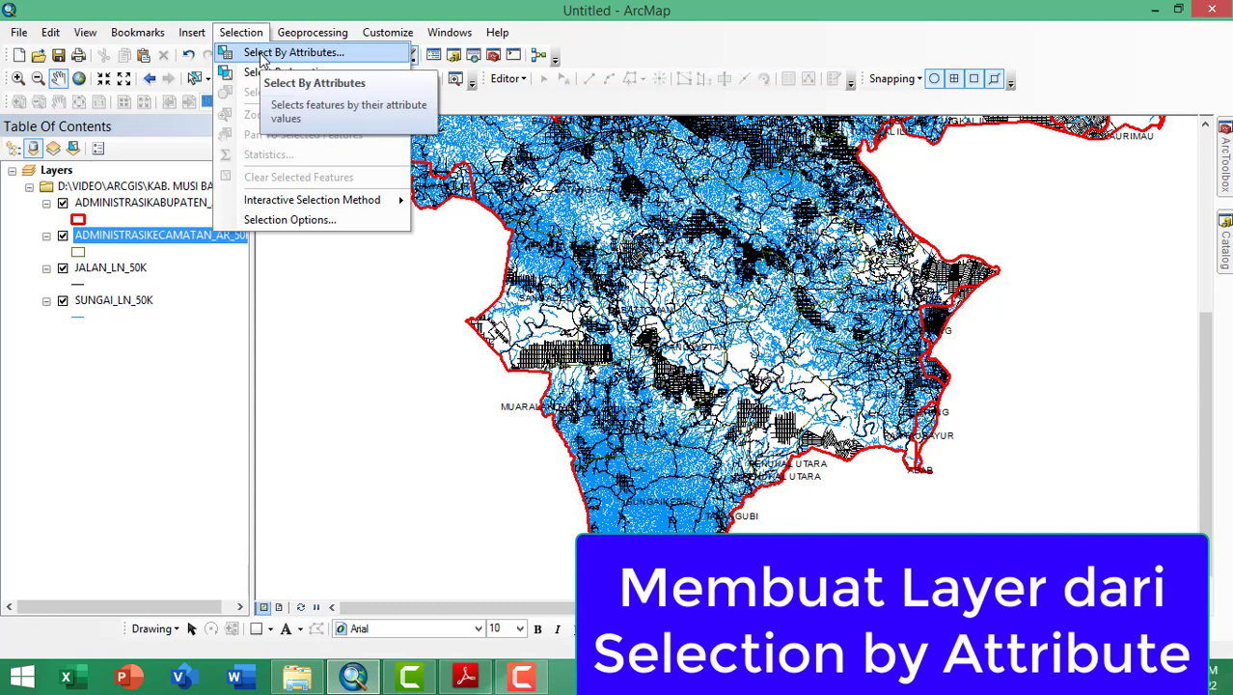
pyautogui.click(280, 53)
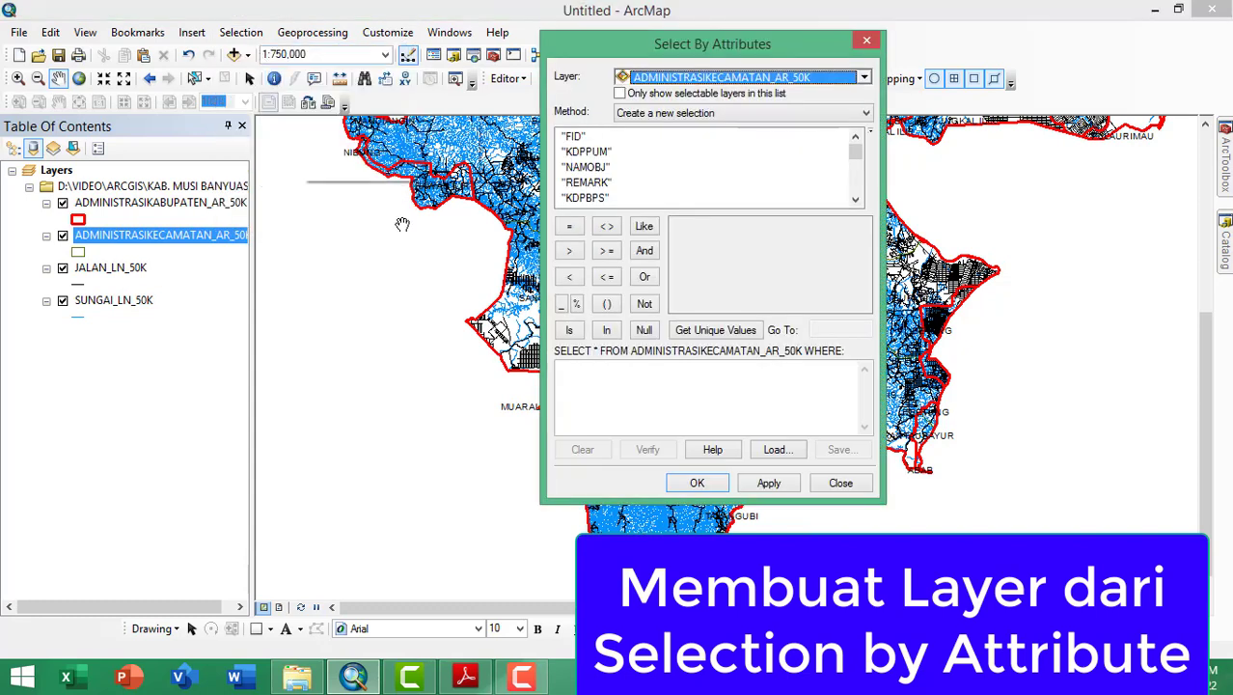
pyautogui.click(673, 81)
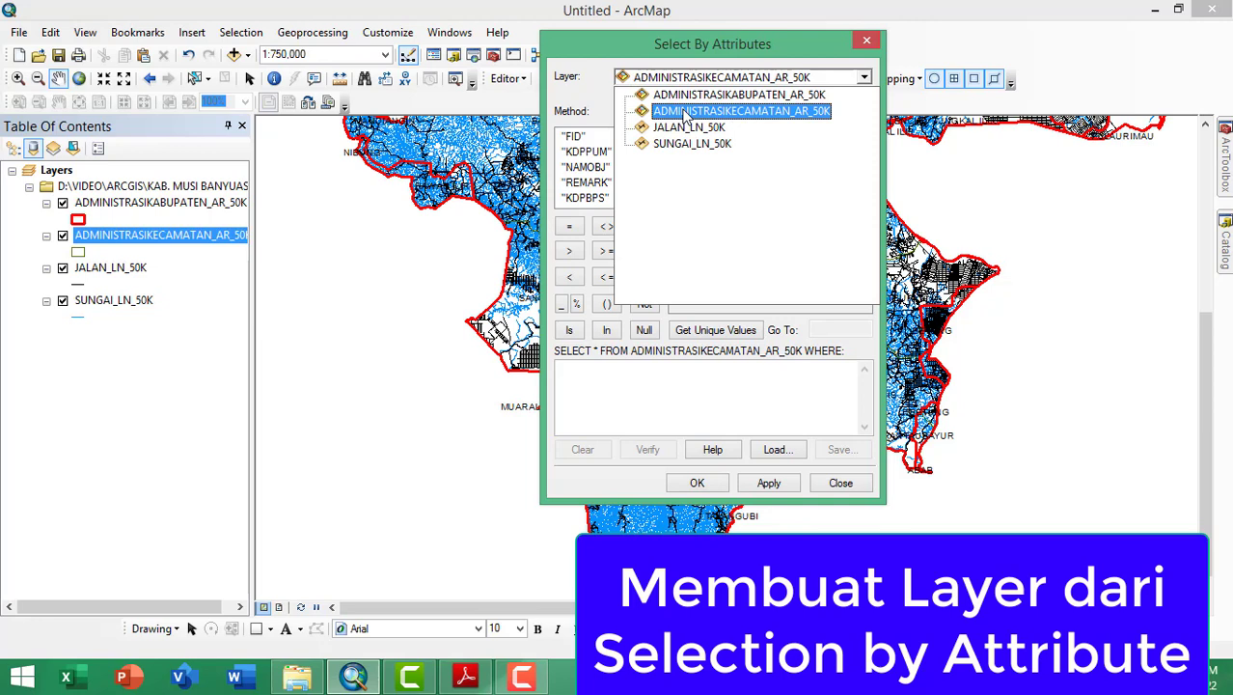
pyautogui.click(688, 113)
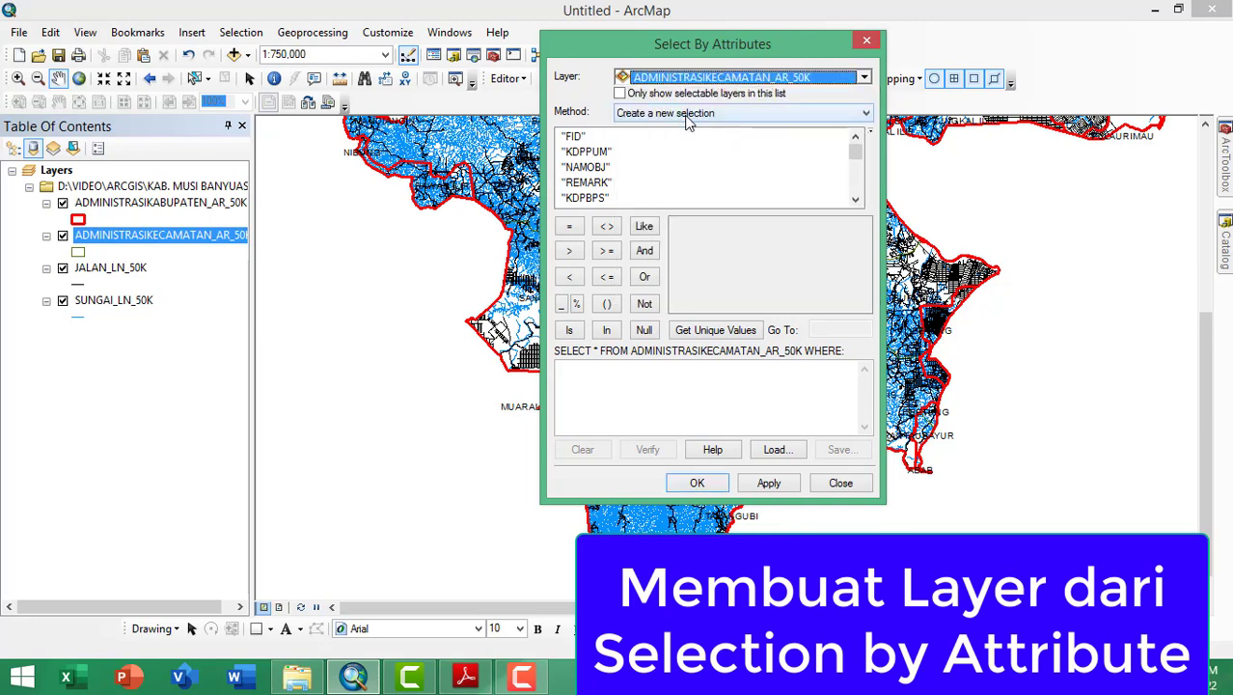
pyautogui.click(598, 168)
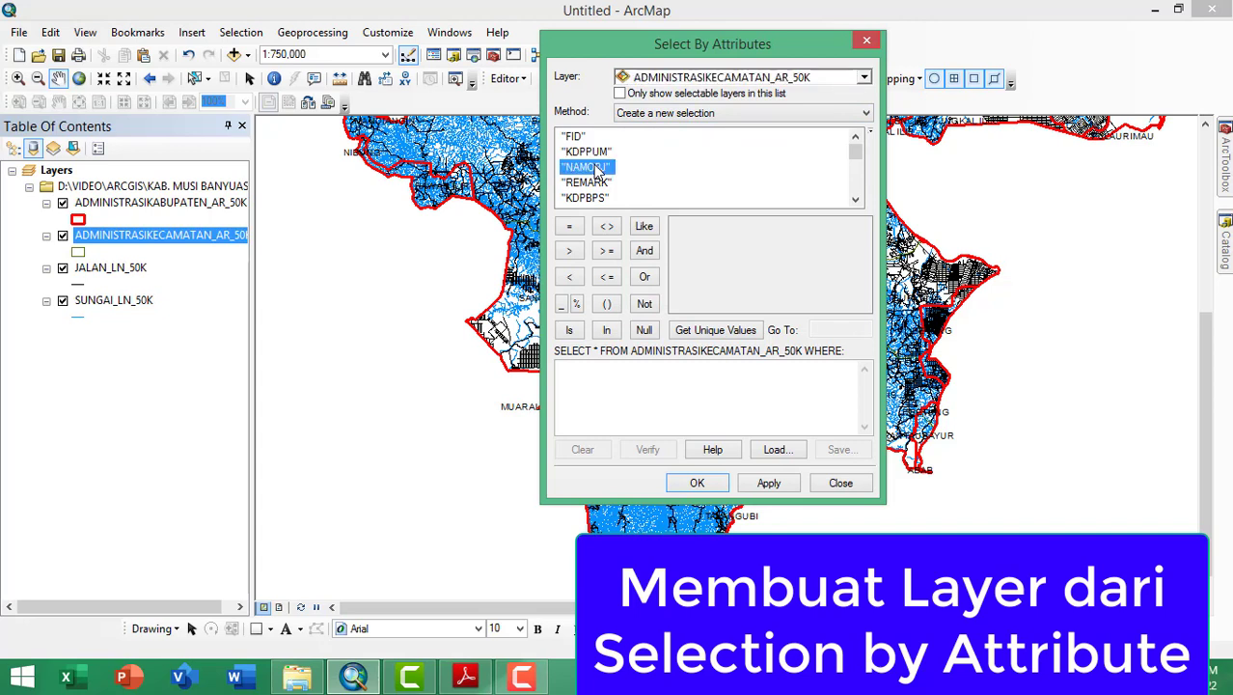
pyautogui.doubleClick(598, 169)
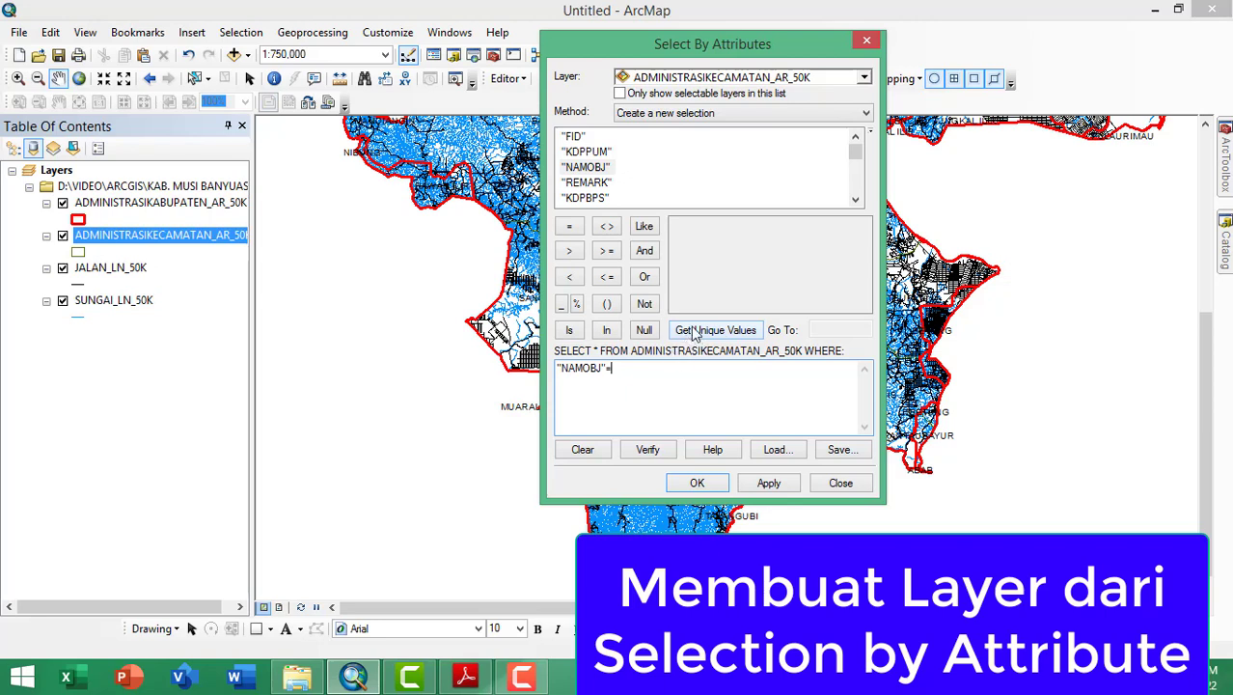
pyautogui.click(700, 332)
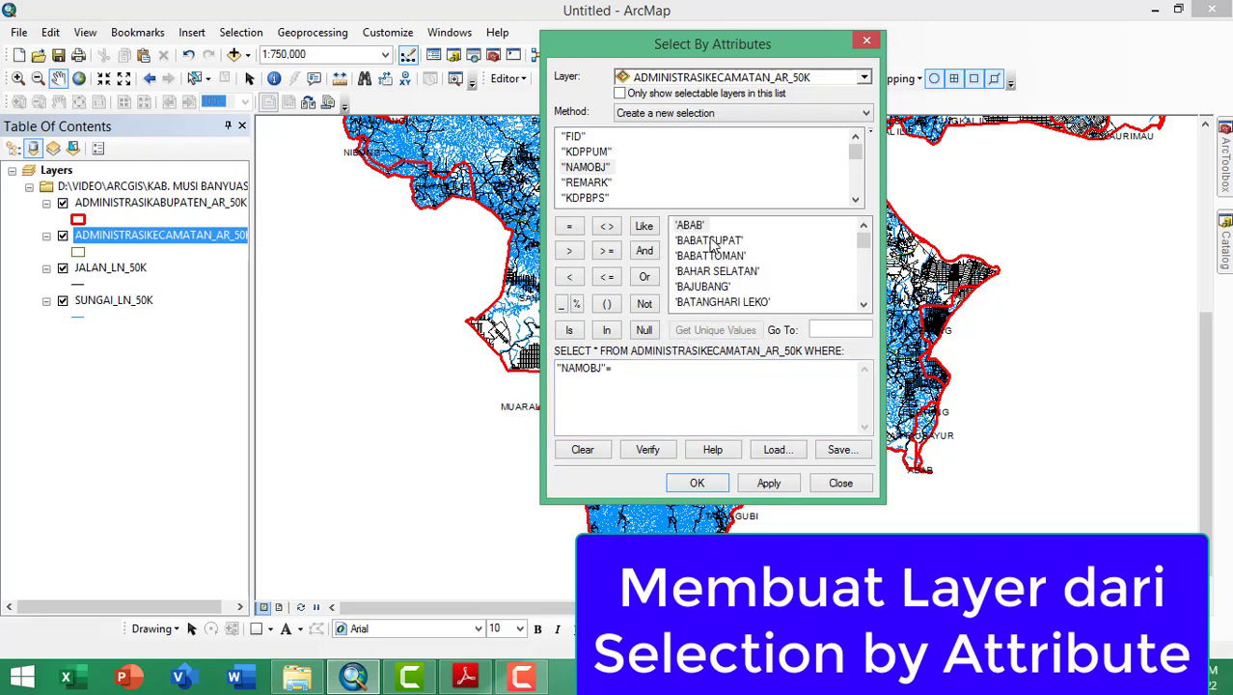
pyautogui.moveTo(863, 239); pyautogui.dragTo(865, 287)
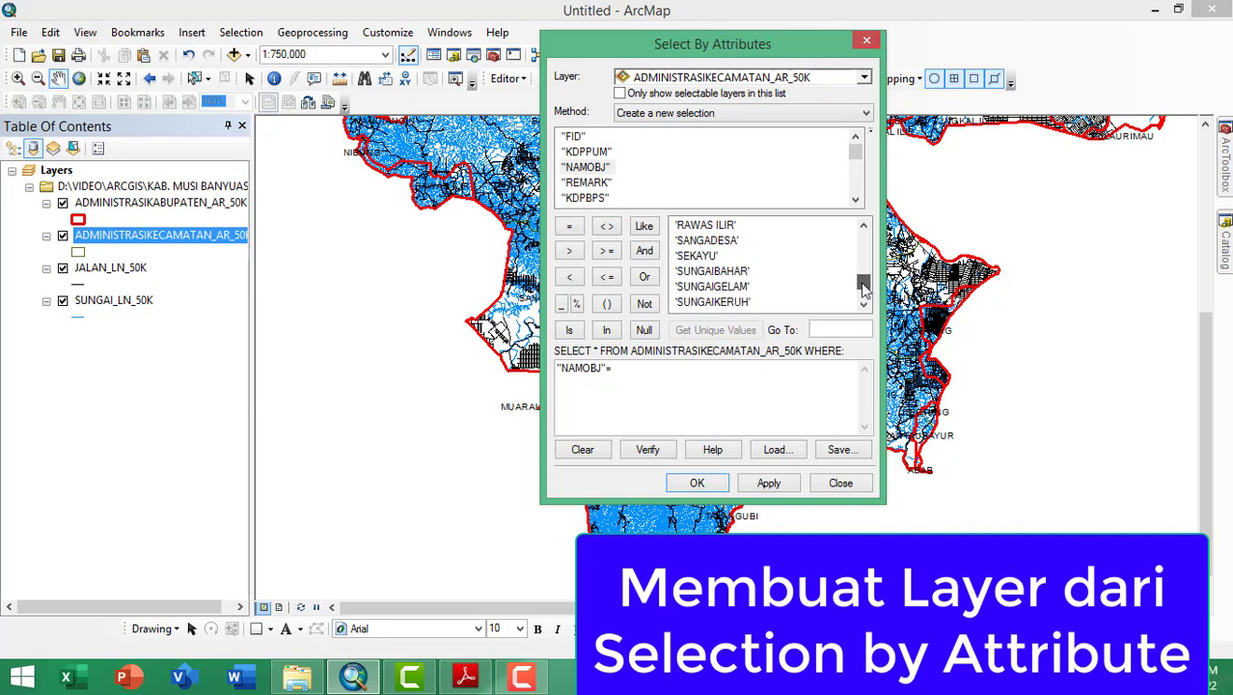
pyautogui.click(707, 259)
pyautogui.doubleClick(707, 258)
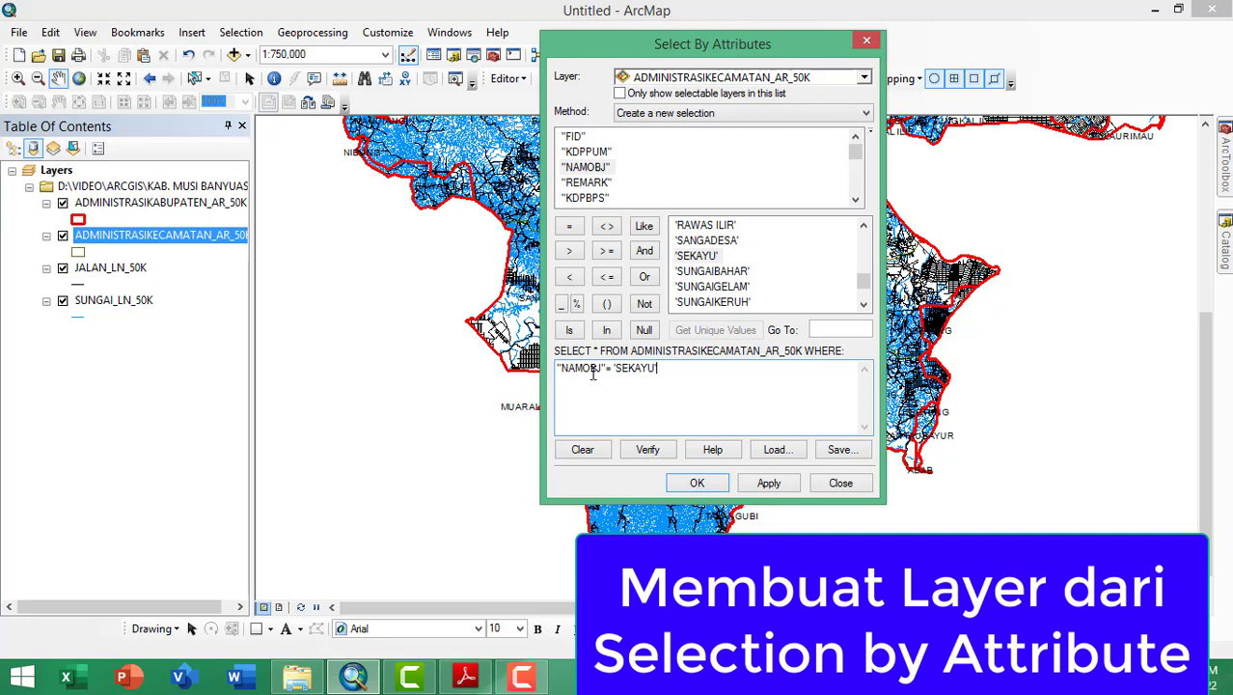
pyautogui.click(777, 482)
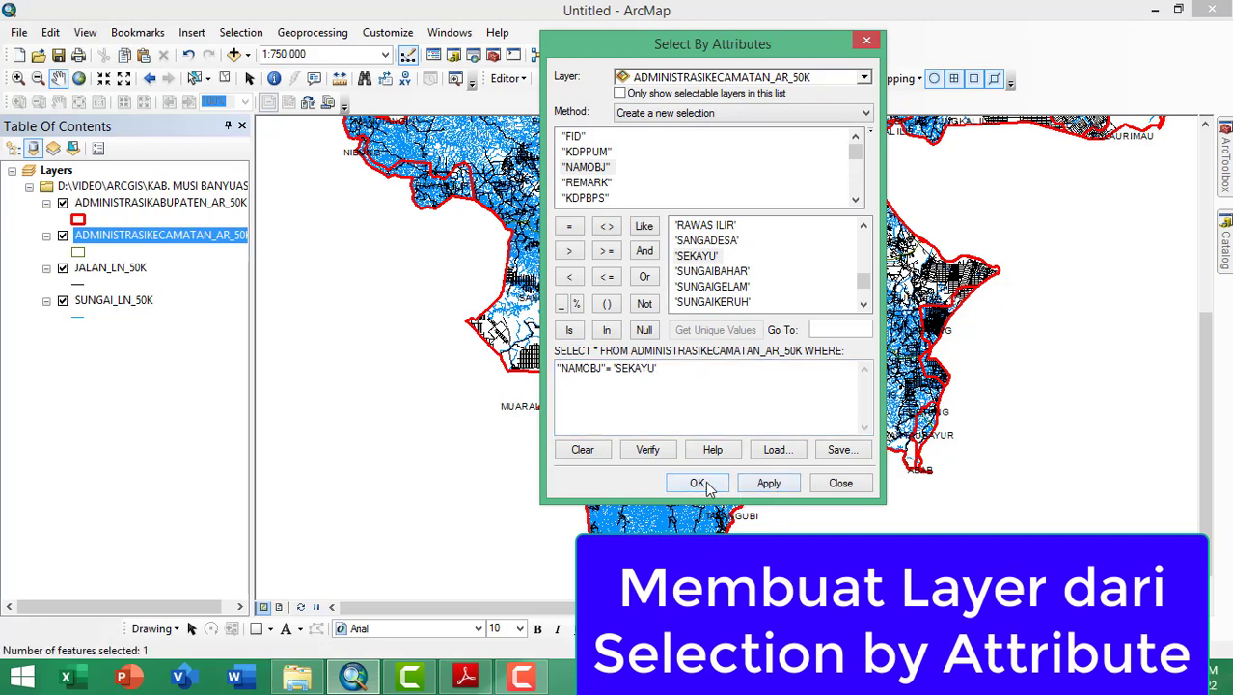
pyautogui.click(699, 484)
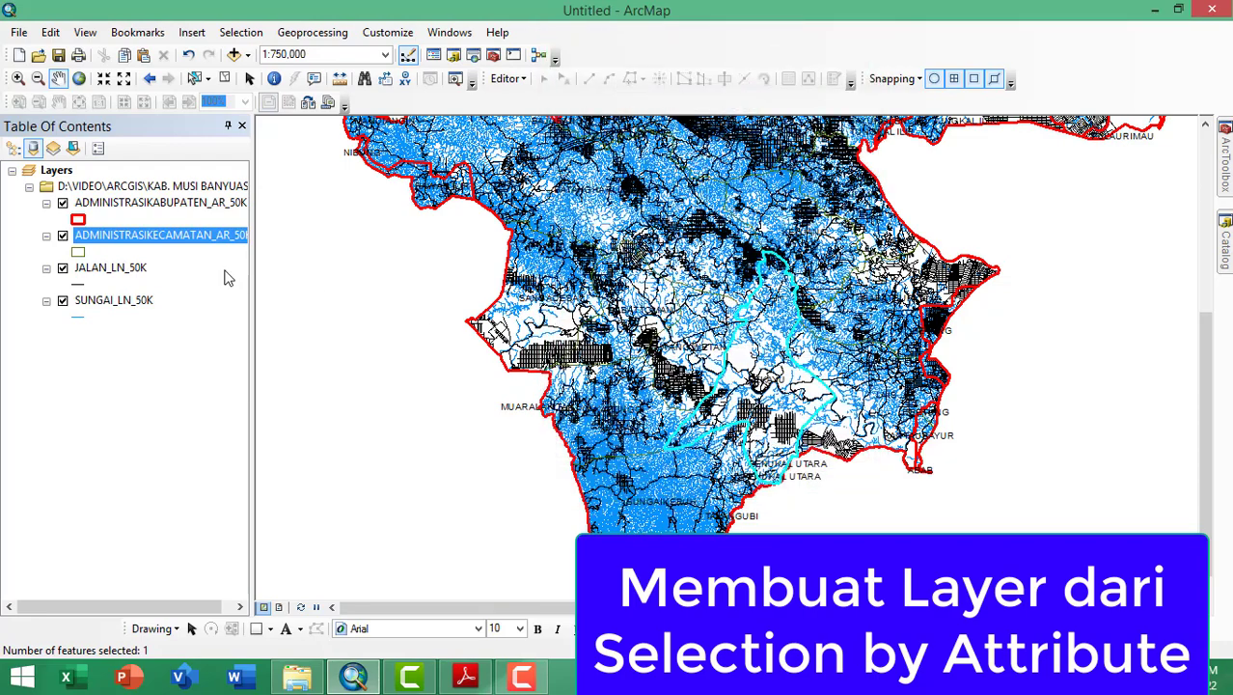
# Hide the JALAN_LN_50K and SUNGAI_LN_50K layers to expose the selected district outline.
pyautogui.moveTo(868, 328); pyautogui.dragTo(793, 317)
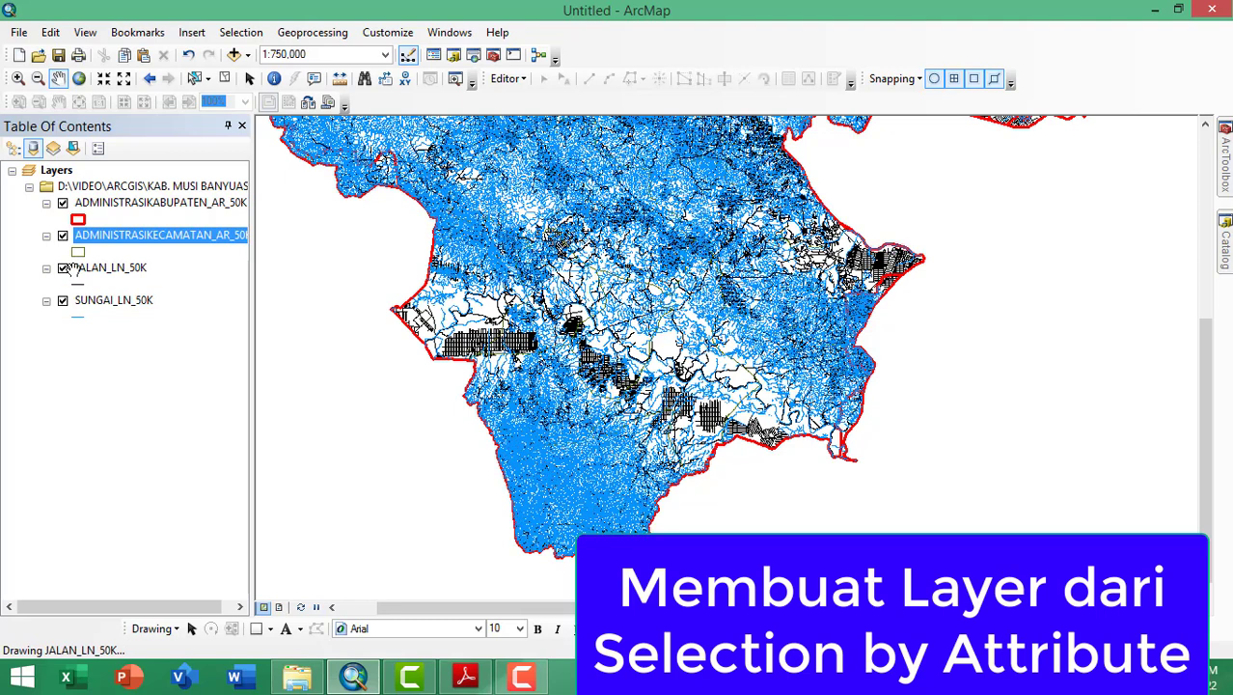
pyautogui.click(77, 268)
pyautogui.click(63, 268)
pyautogui.click(63, 300)
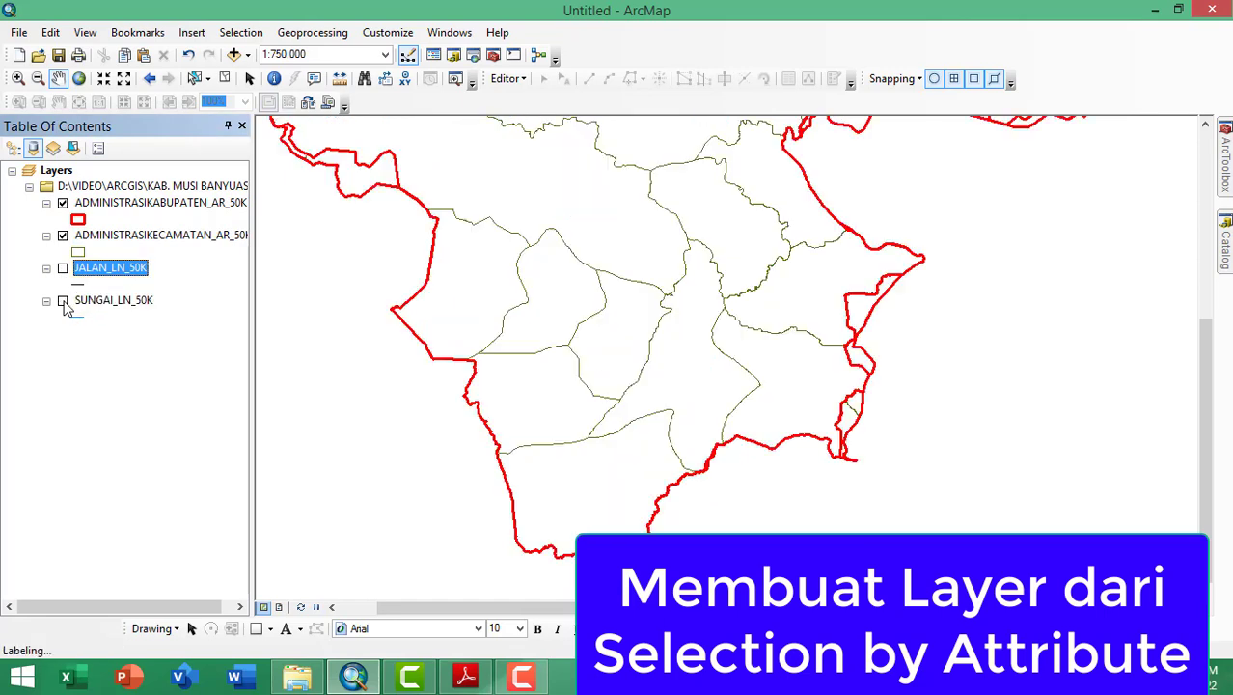
pyautogui.moveTo(756, 357); pyautogui.dragTo(757, 360)
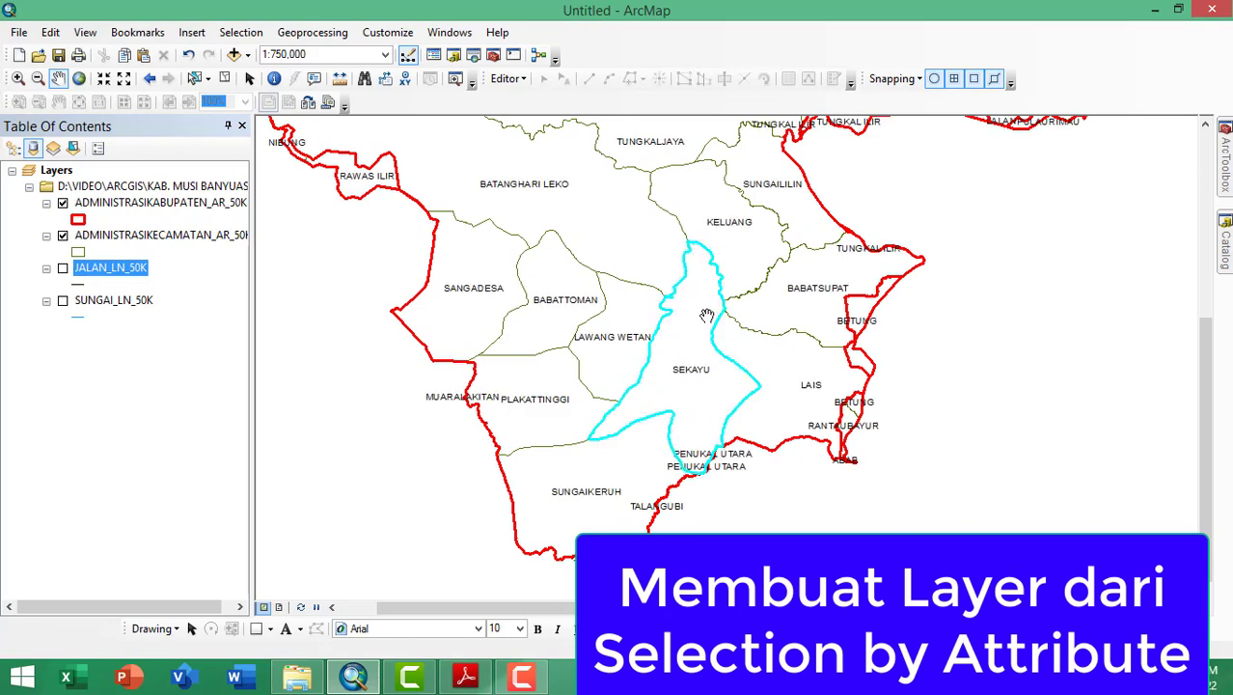
# Create a new layer from the selected Sekayu feature of ADMINISTRASIKECAMATAN_AR_50K.
pyautogui.click(190, 237)
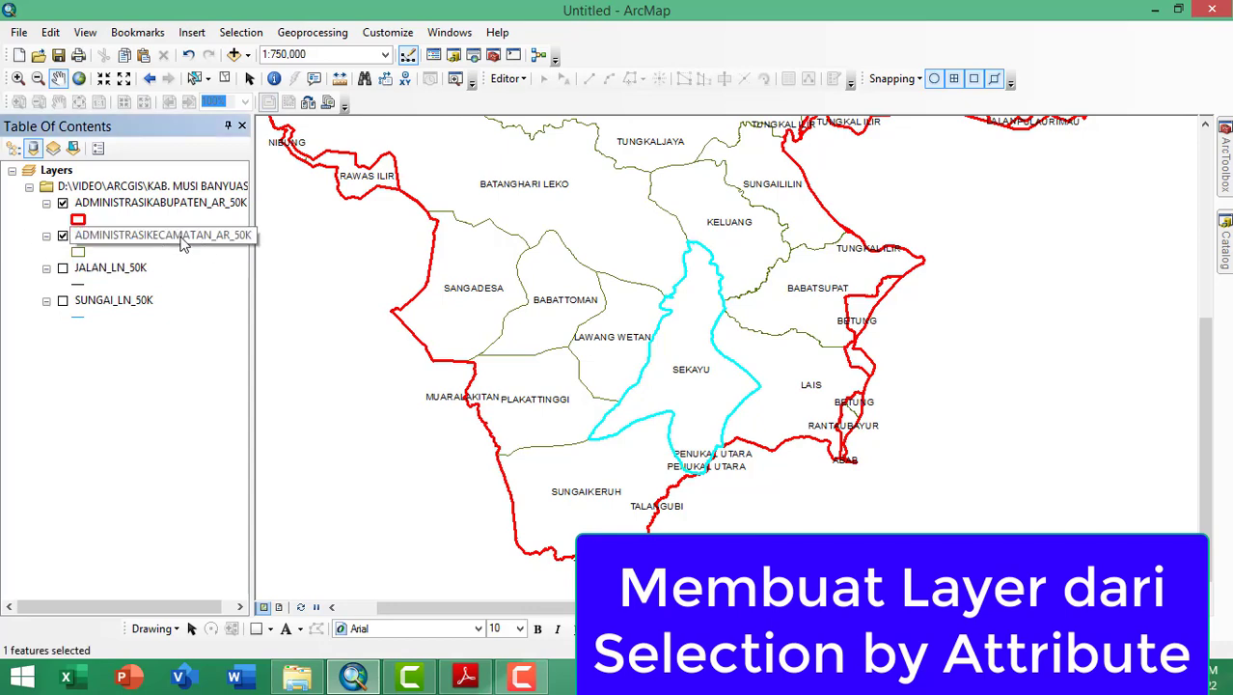
pyautogui.rightClick(179, 241)
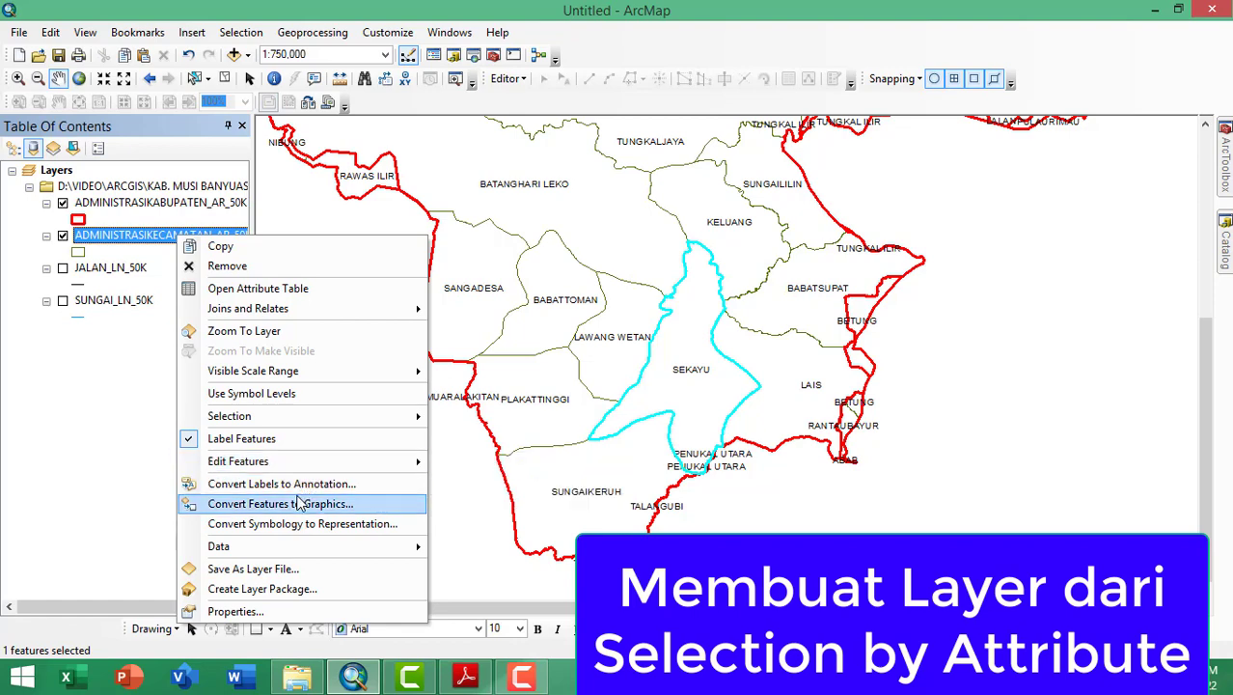
pyautogui.moveTo(309, 419)
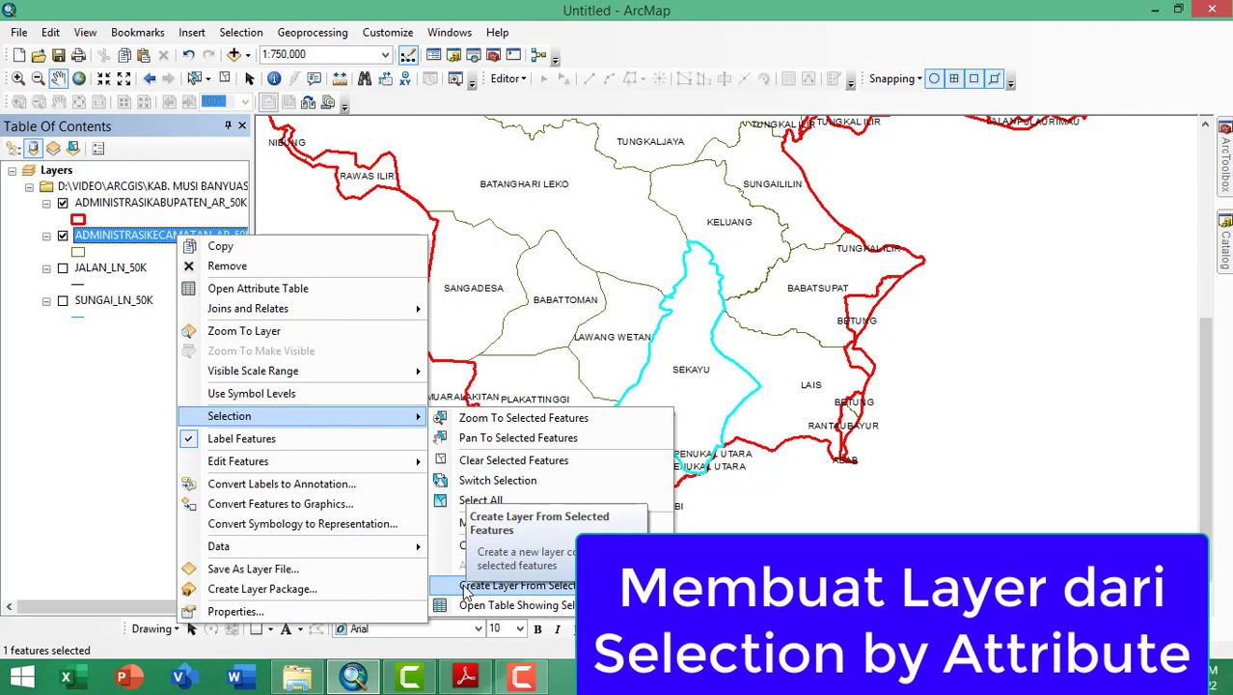
pyautogui.click(548, 586)
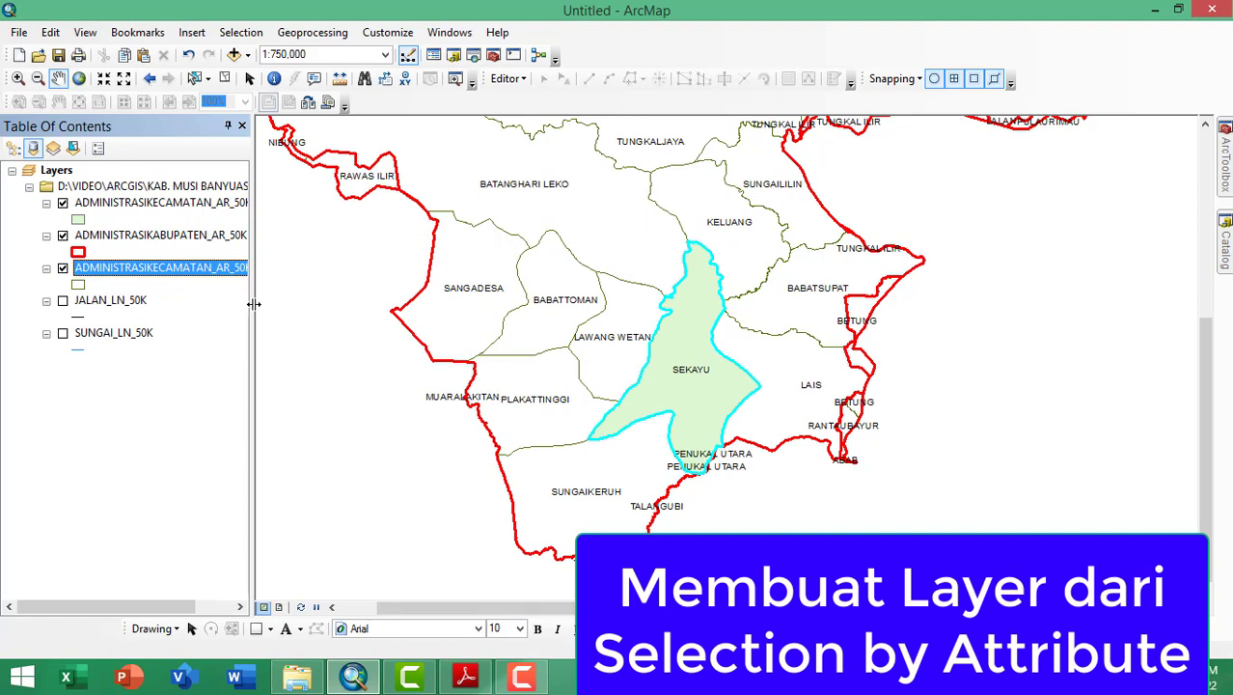
# Rename the new selection layer as ADMINISTRASIKECAMATAN_SEKAYU.
pyautogui.moveTo(255, 304); pyautogui.dragTo(360, 309)
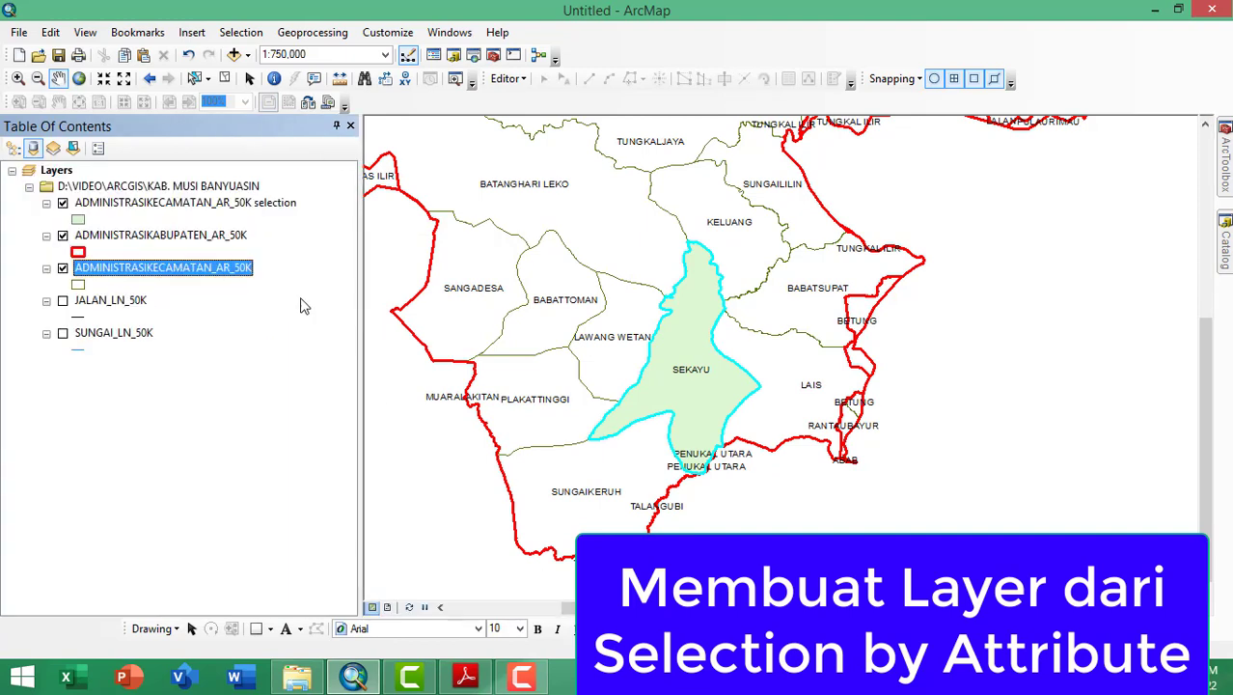
pyautogui.click(275, 204)
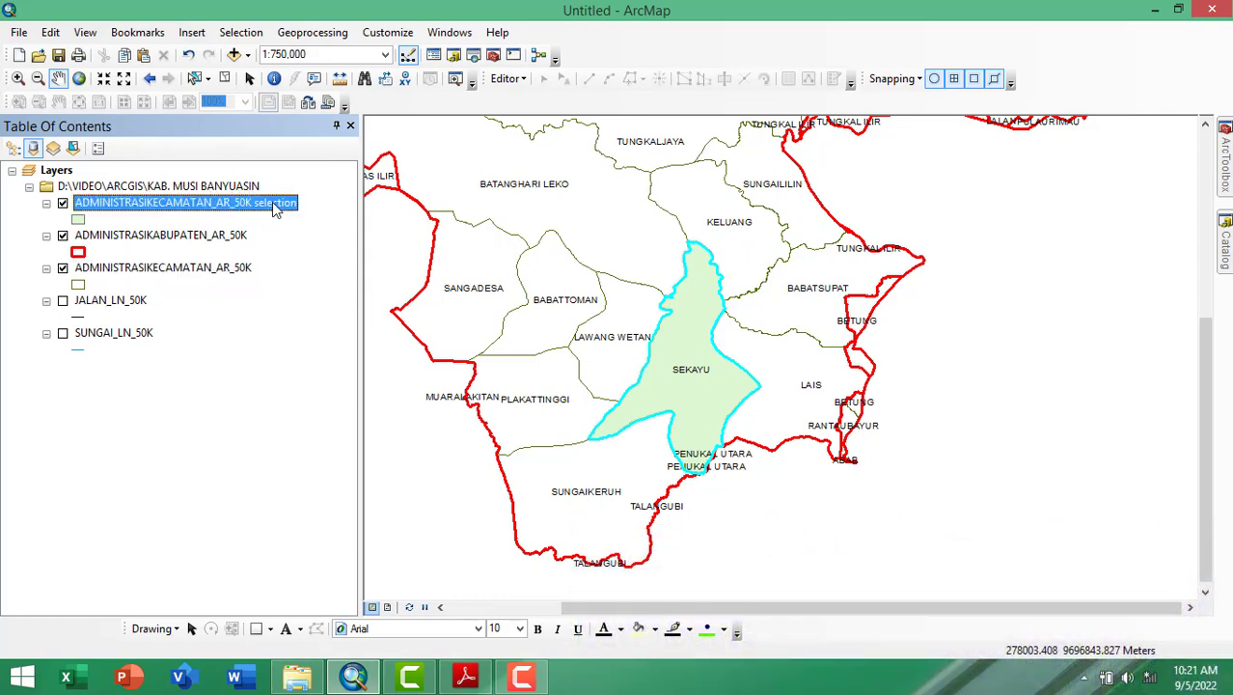
pyautogui.click(142, 210)
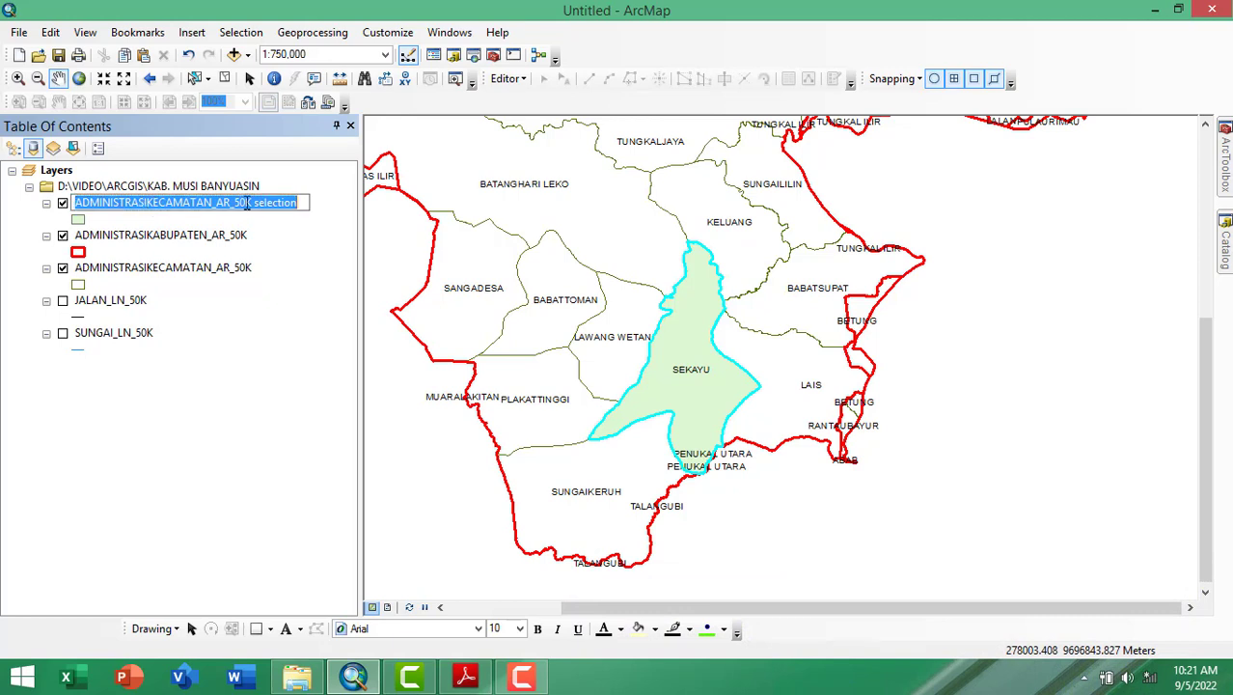
pyautogui.click(300, 202)
pyautogui.moveTo(298, 203); pyautogui.dragTo(214, 205)
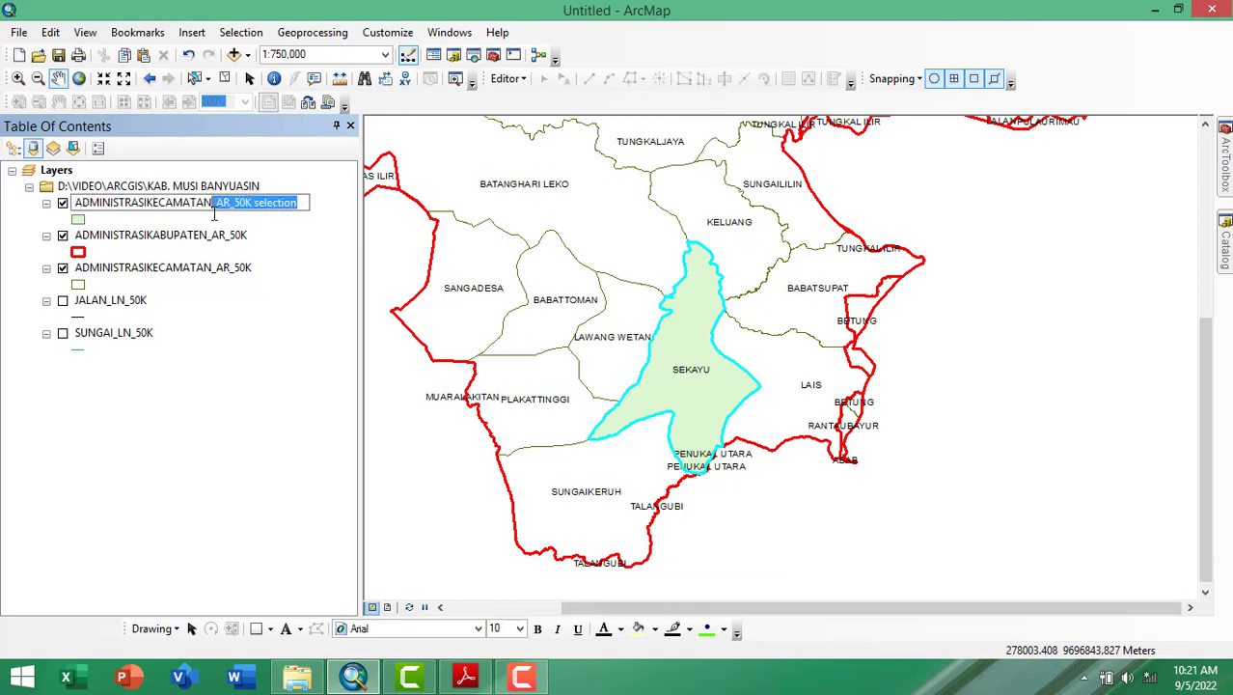
pyautogui.press('BackSpace')
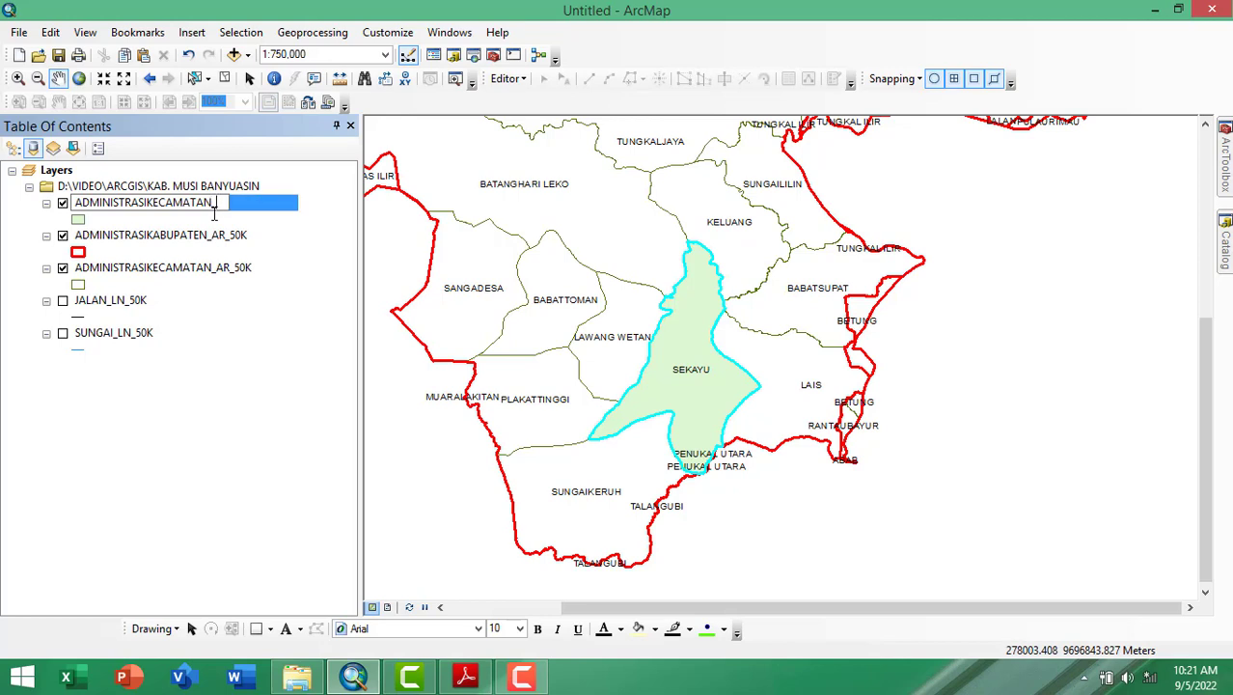
pyautogui.write('SEKAYU')
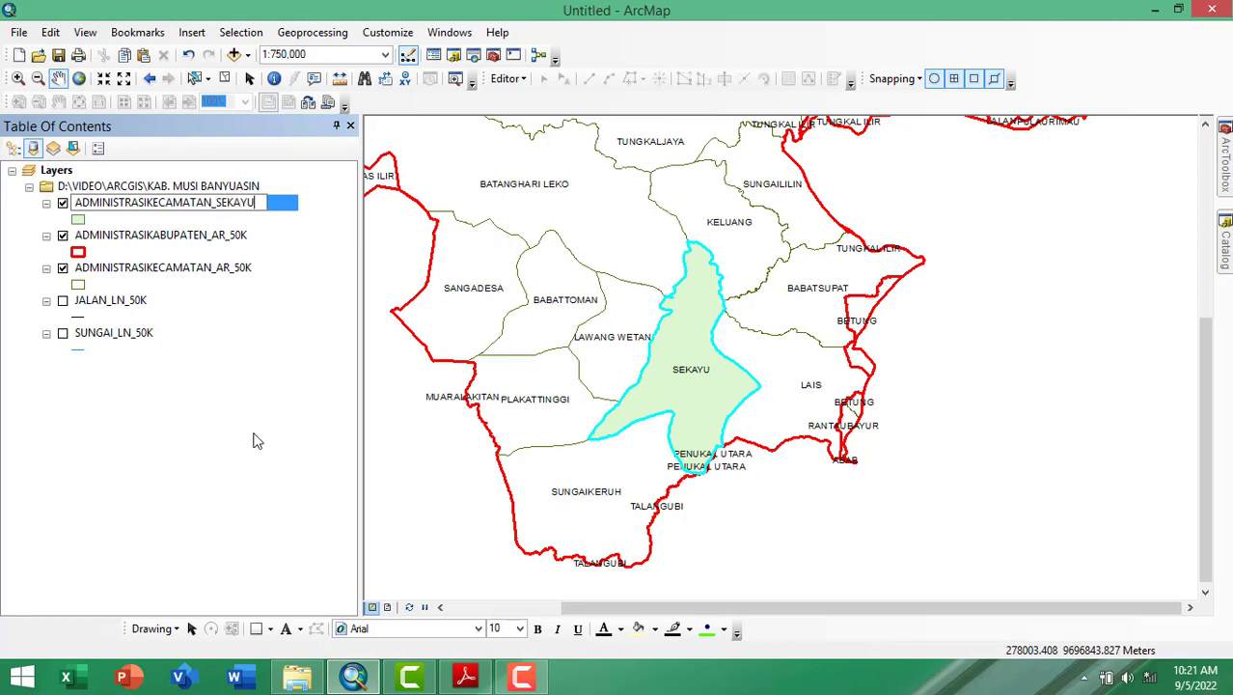
pyautogui.press('Return')
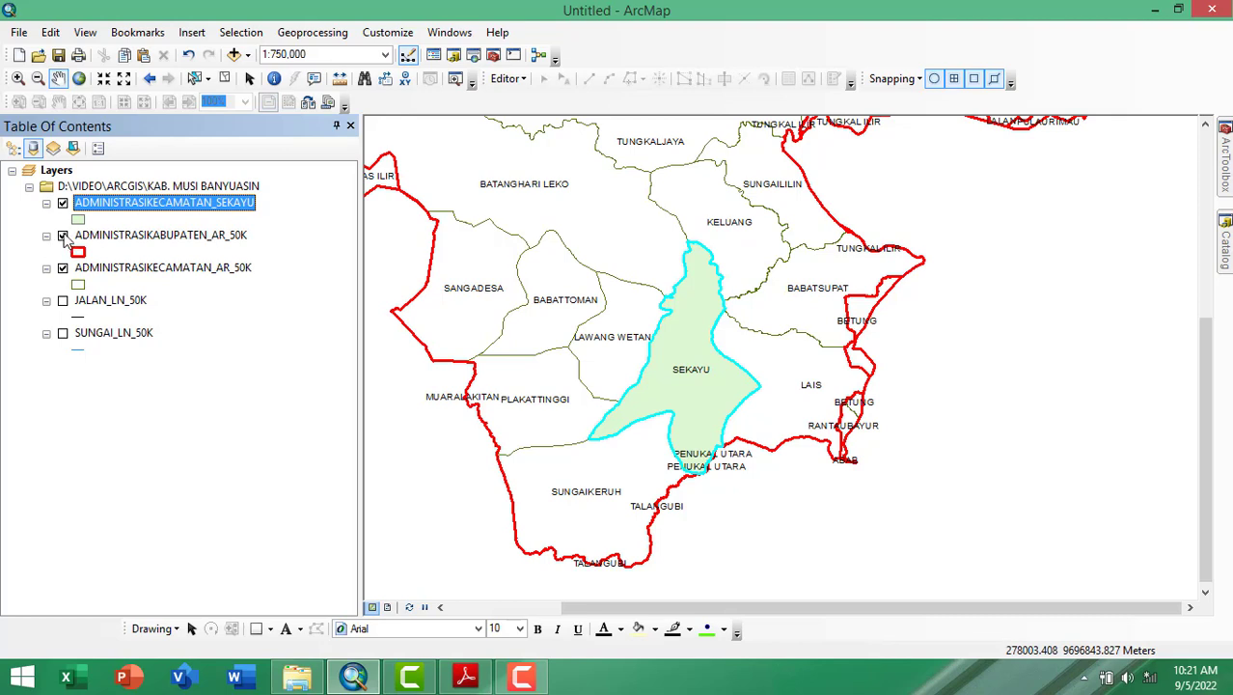
# Hide the ADMINISTRASIKECAMATAN_AR_50K and ADMINISTRASIKABUPATEN_AR_50K layers and enlarge the Sekayu polygon to a scale of 1:400,000.
pyautogui.click(63, 269)
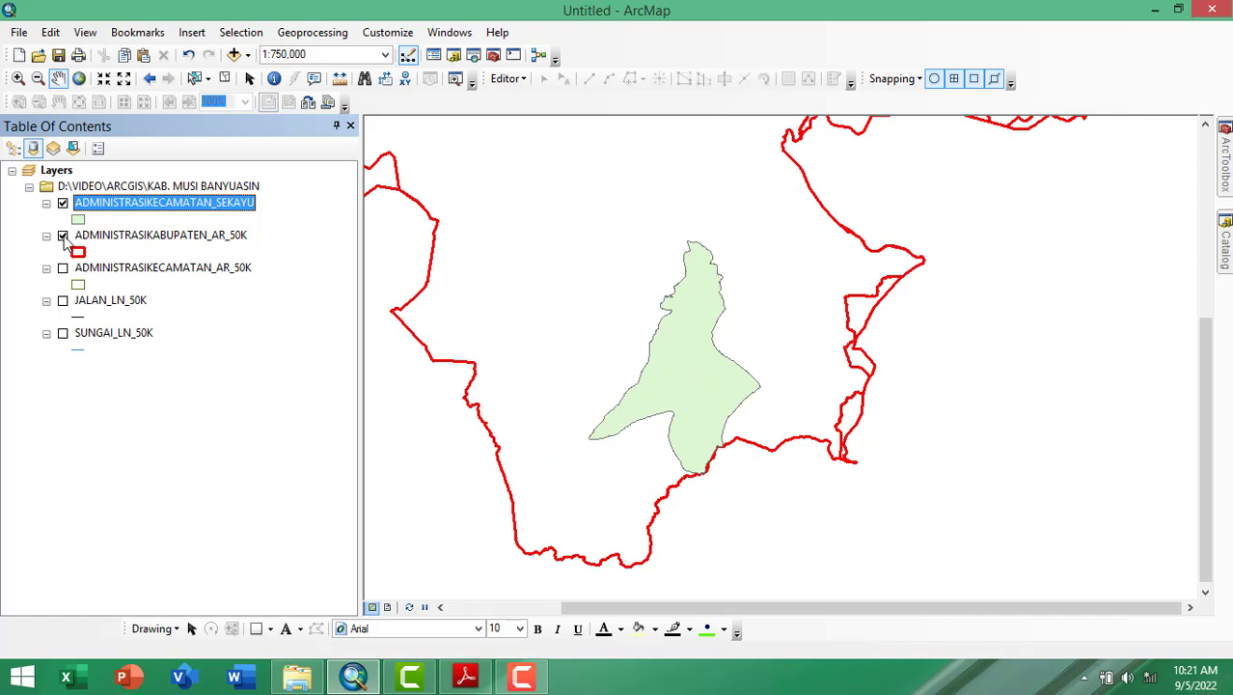
pyautogui.click(63, 236)
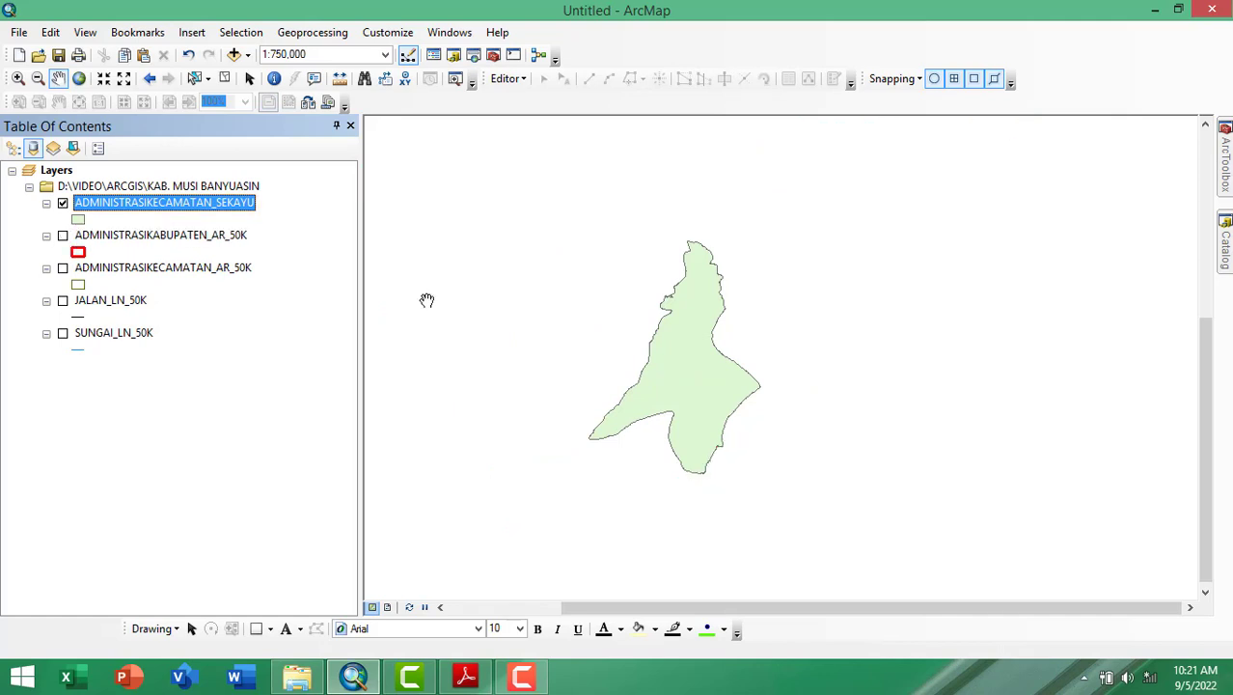
pyautogui.scroll(1, 677, 376)
pyautogui.scroll(1, 650, 176)
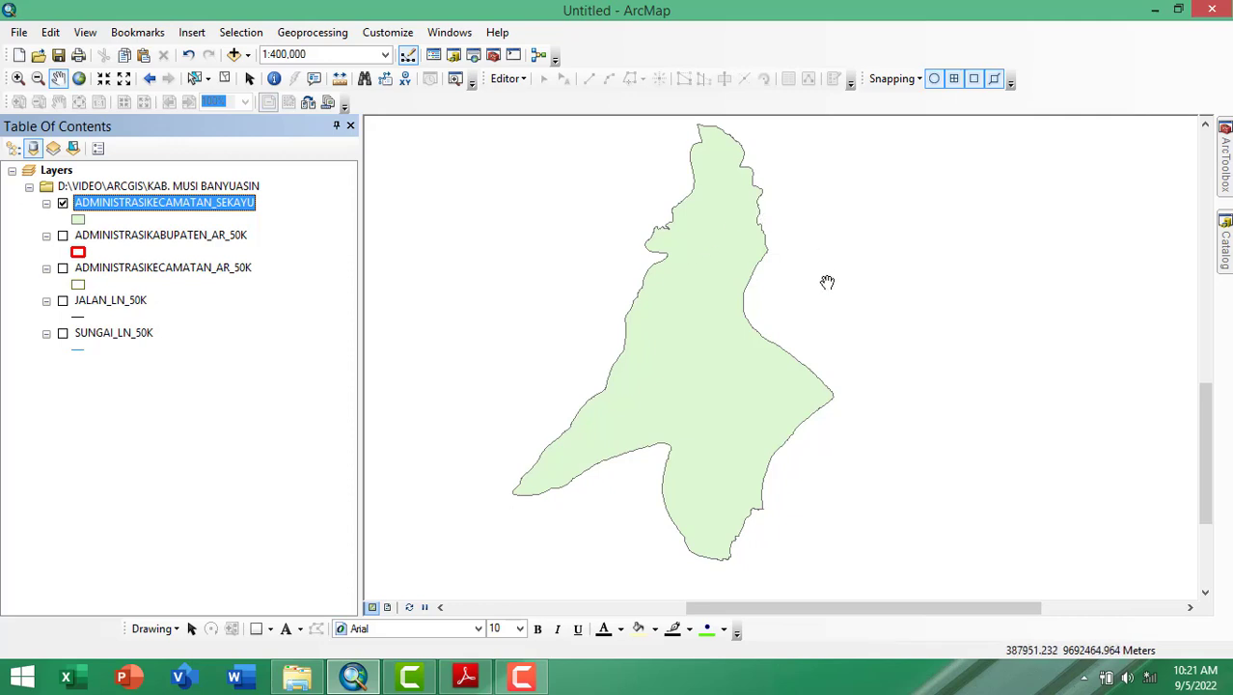
pyautogui.moveTo(826, 281); pyautogui.dragTo(840, 259)
pyautogui.moveTo(808, 201); pyautogui.dragTo(812, 207)
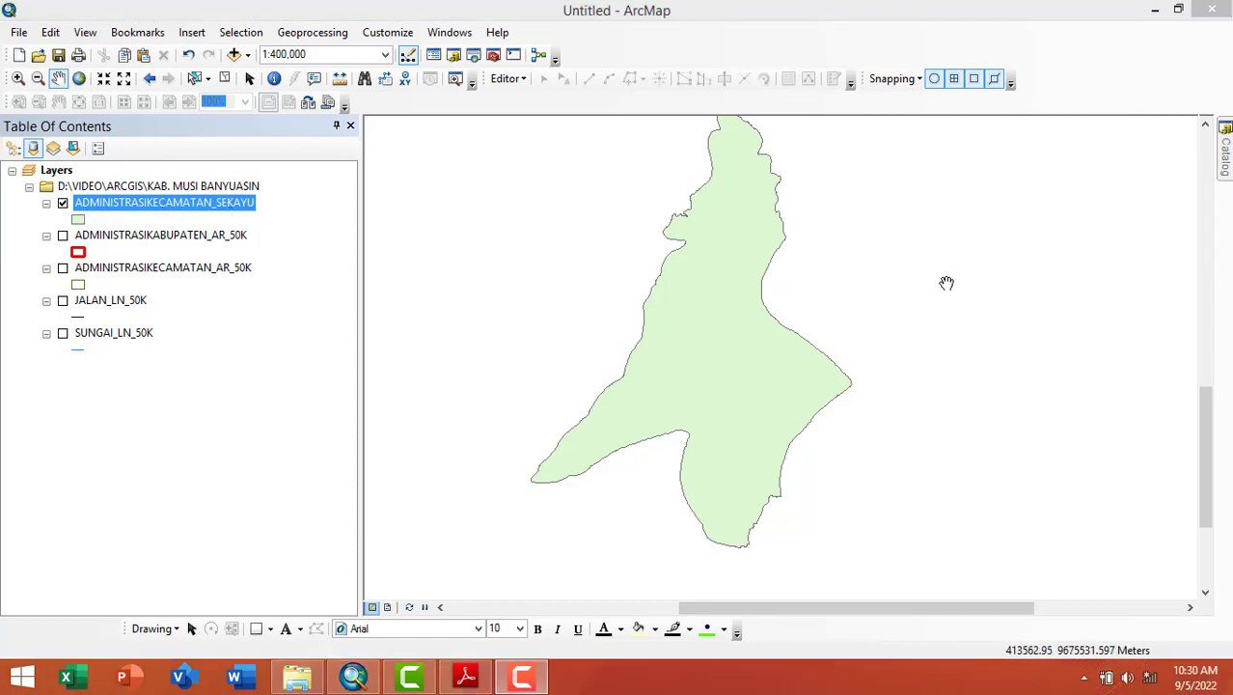
# Open the Clip tool from the Extract toolset of Analysis Tools and place its dialog over the map.
pyautogui.click(493, 56)
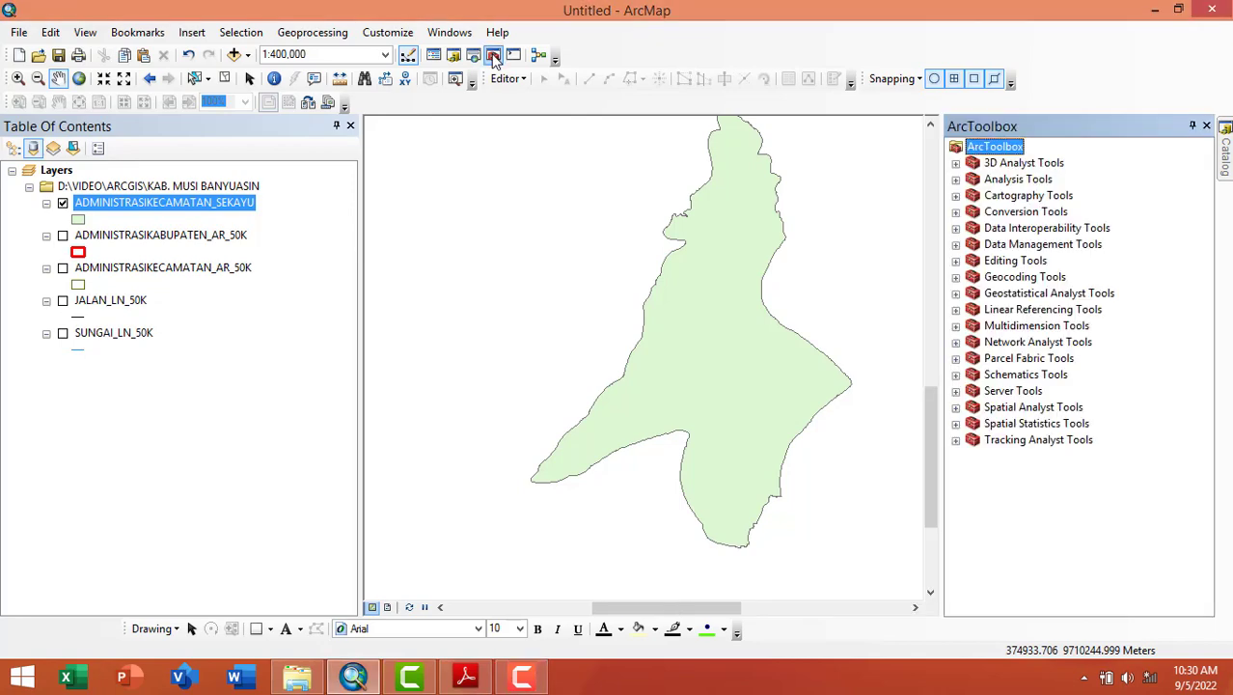
pyautogui.click(1193, 126)
pyautogui.moveTo(1223, 242)
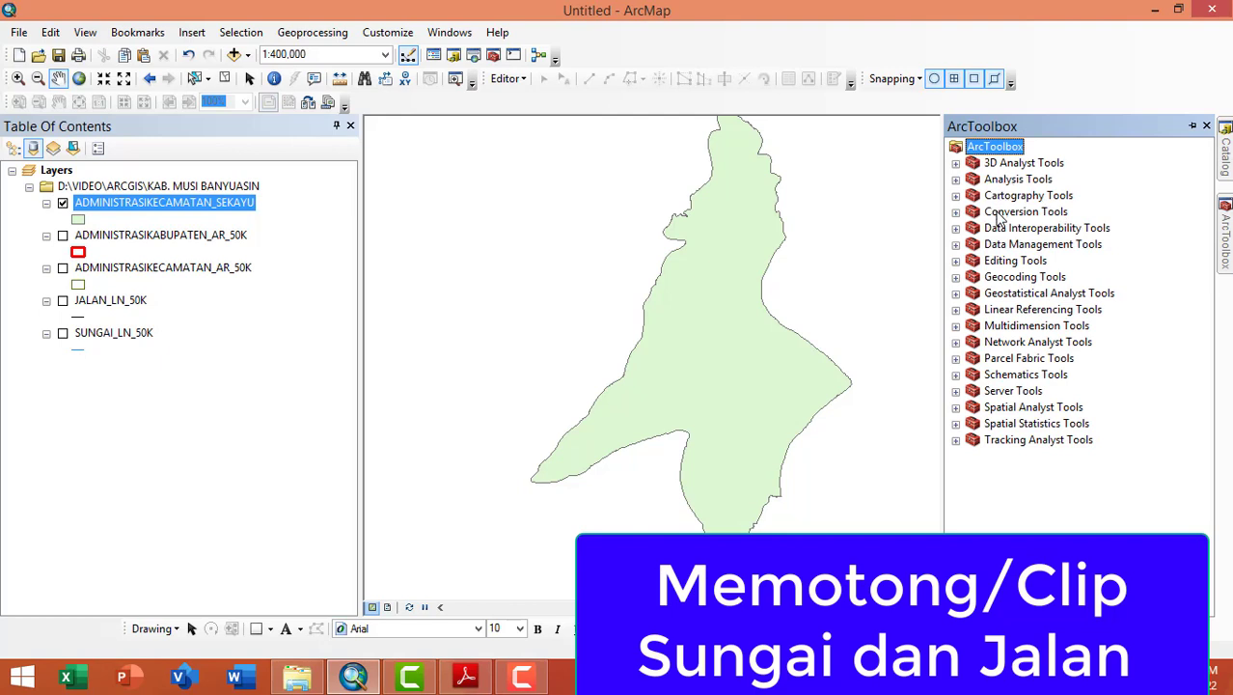
pyautogui.doubleClick(1008, 182)
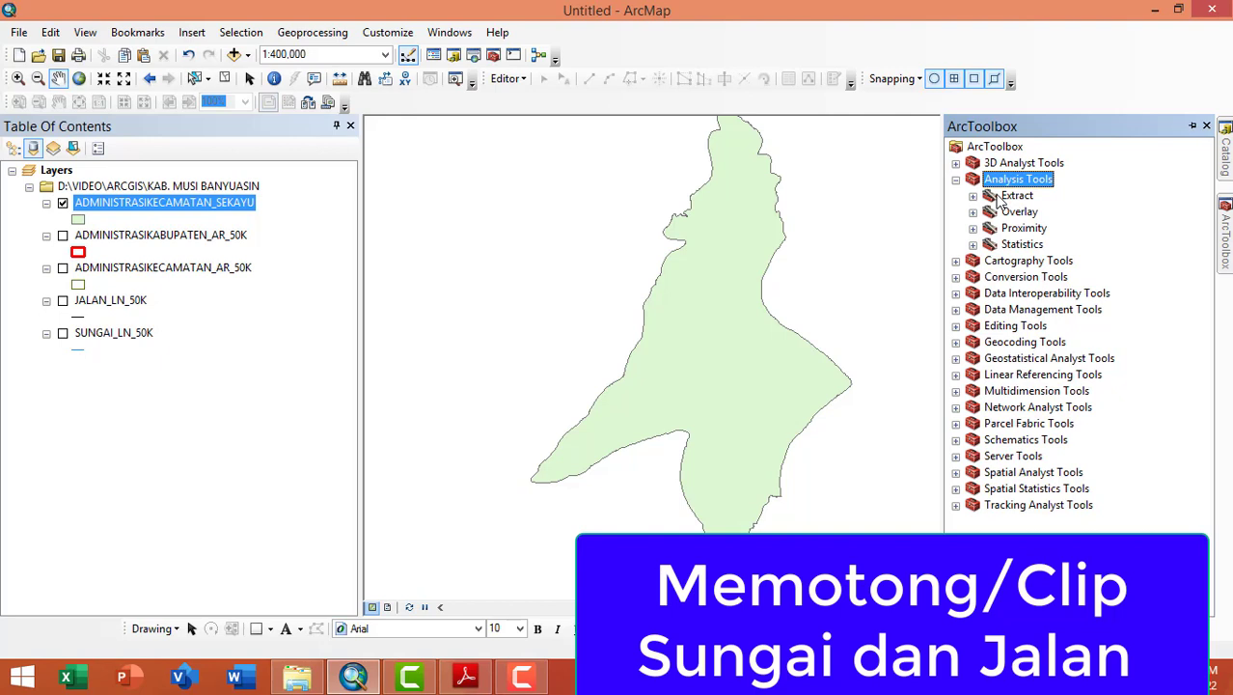
pyautogui.doubleClick(1004, 197)
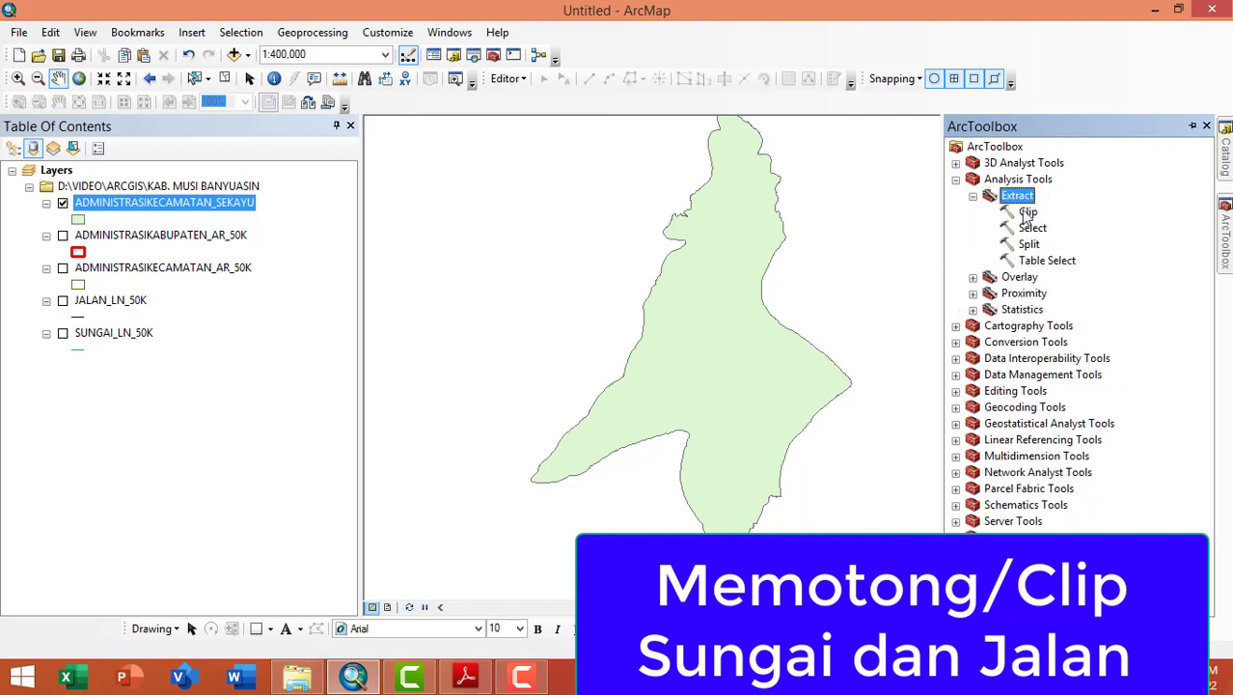
pyautogui.doubleClick(1028, 212)
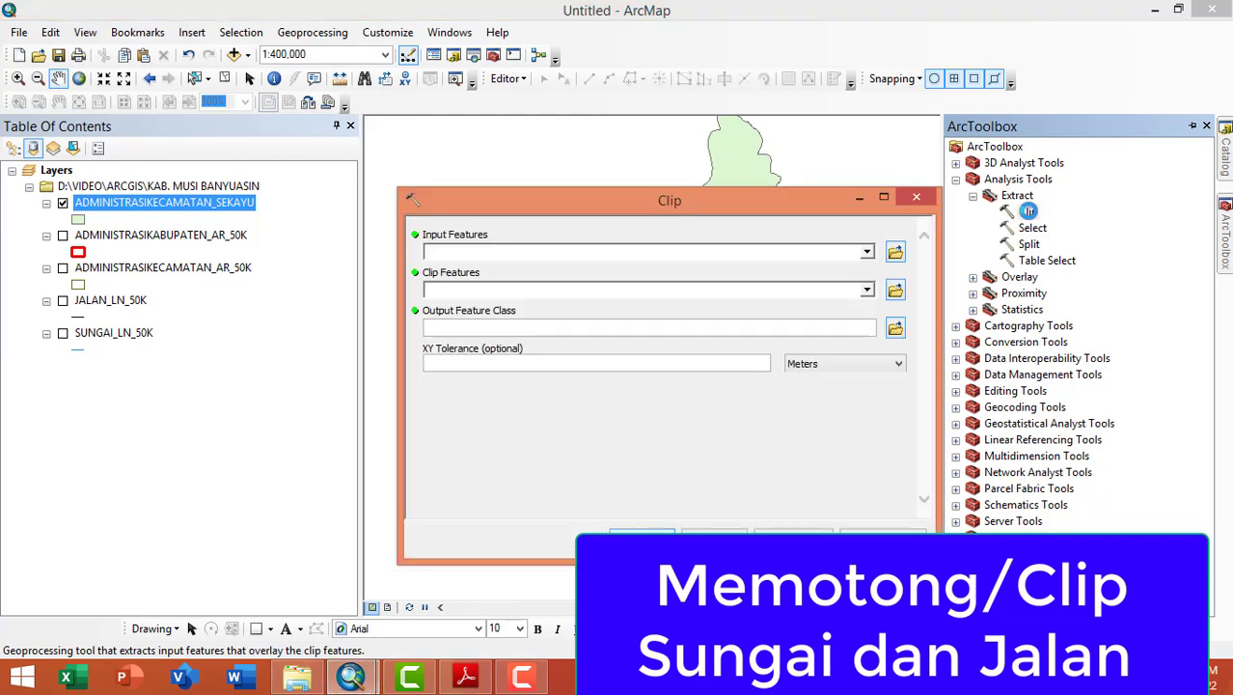
pyautogui.moveTo(790, 194); pyautogui.dragTo(768, 135)
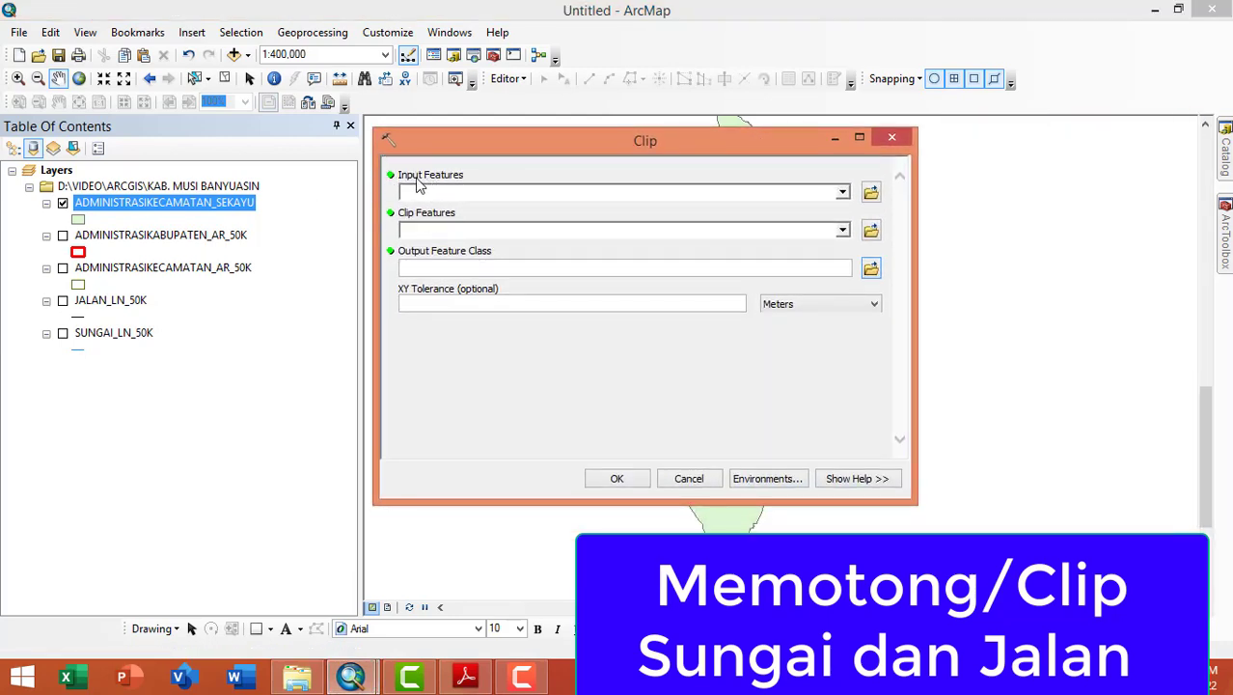
pyautogui.moveTo(756, 142); pyautogui.dragTo(756, 156)
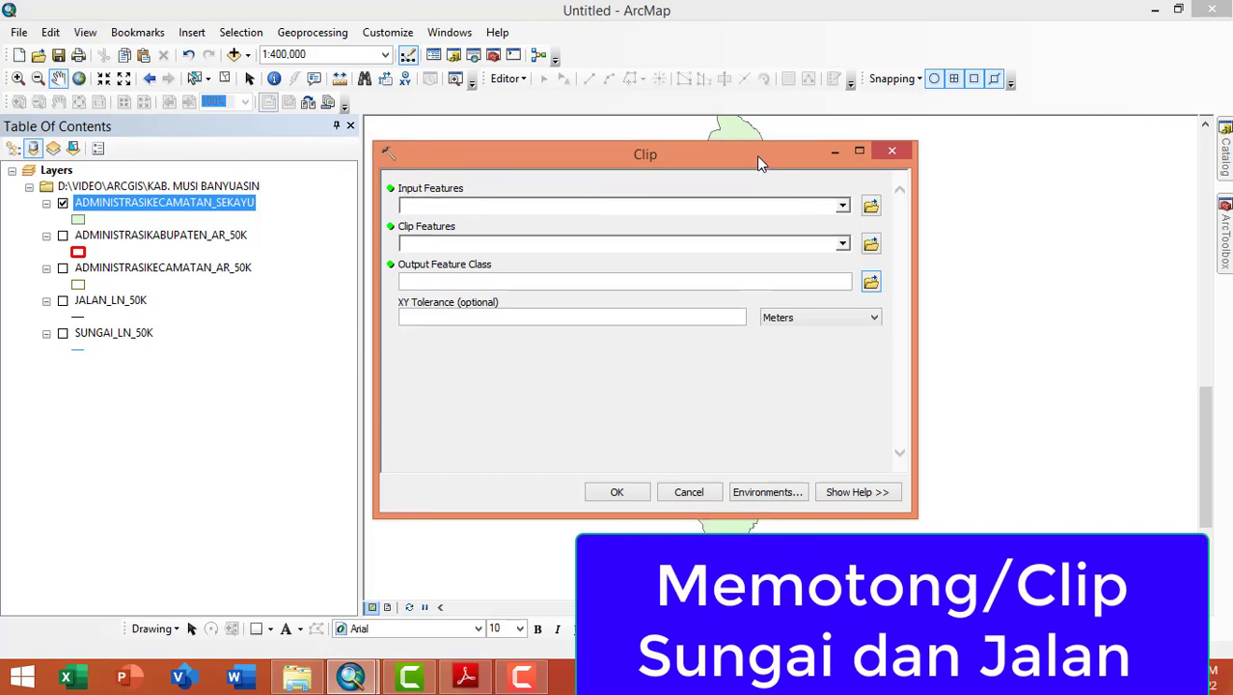
# Set JALAN_LN_50K as the Clip input features and ADMINISTRASIKECAMATAN_SEKAYU as the clip features.
pyautogui.click(872, 206)
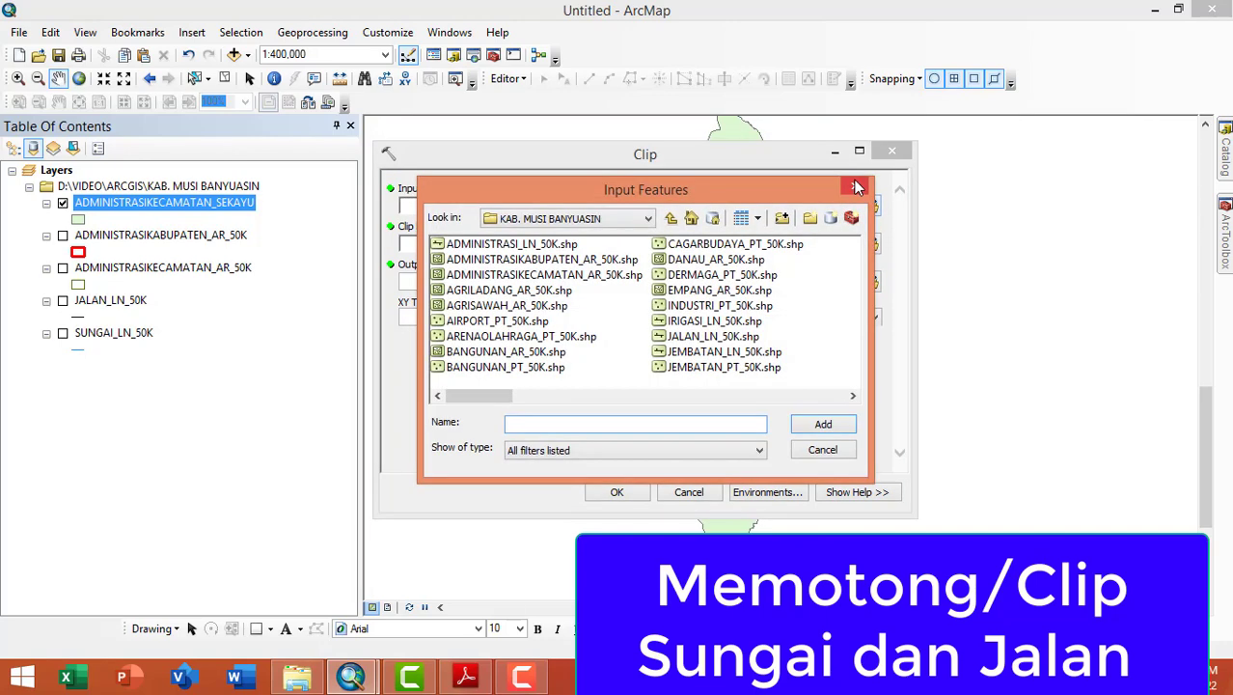
pyautogui.press('Escape')
pyautogui.click(843, 207)
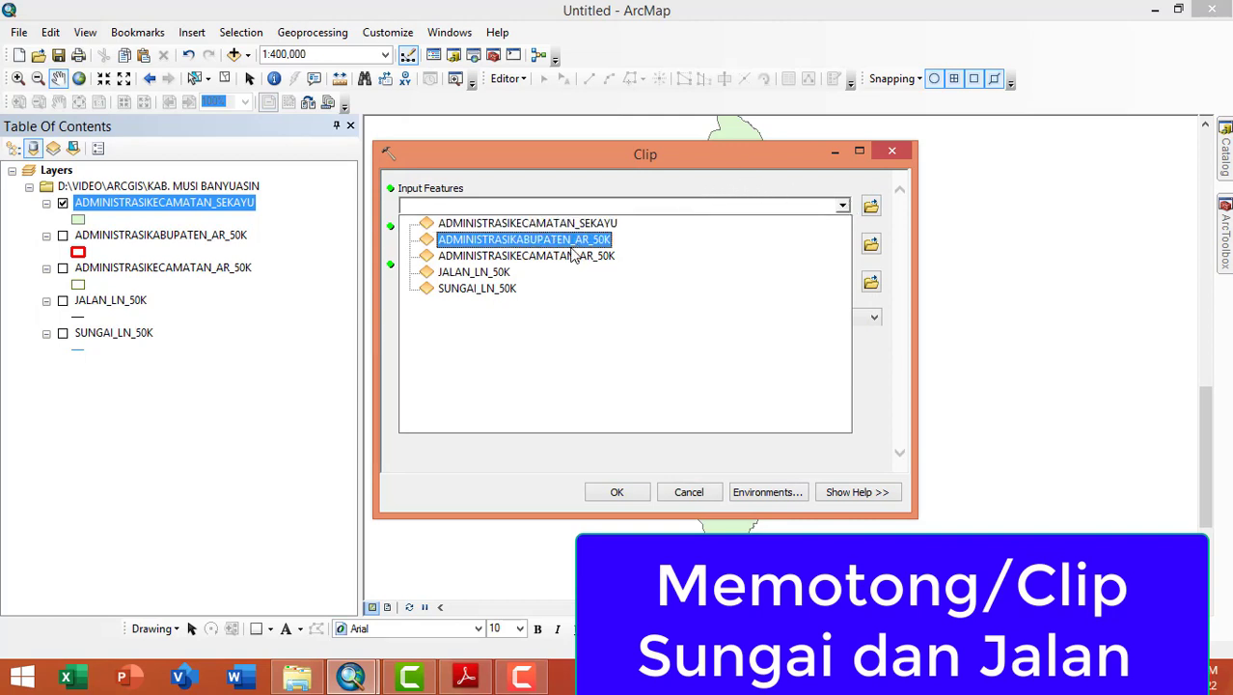
pyautogui.click(482, 277)
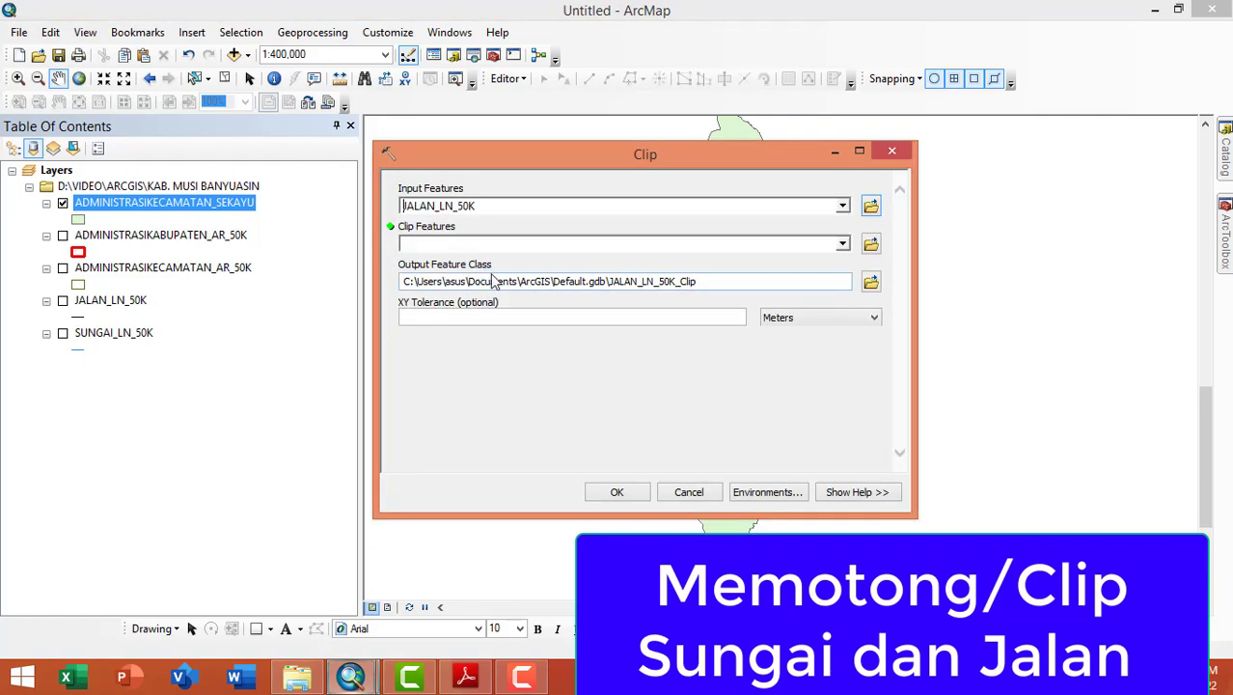
pyautogui.click(843, 245)
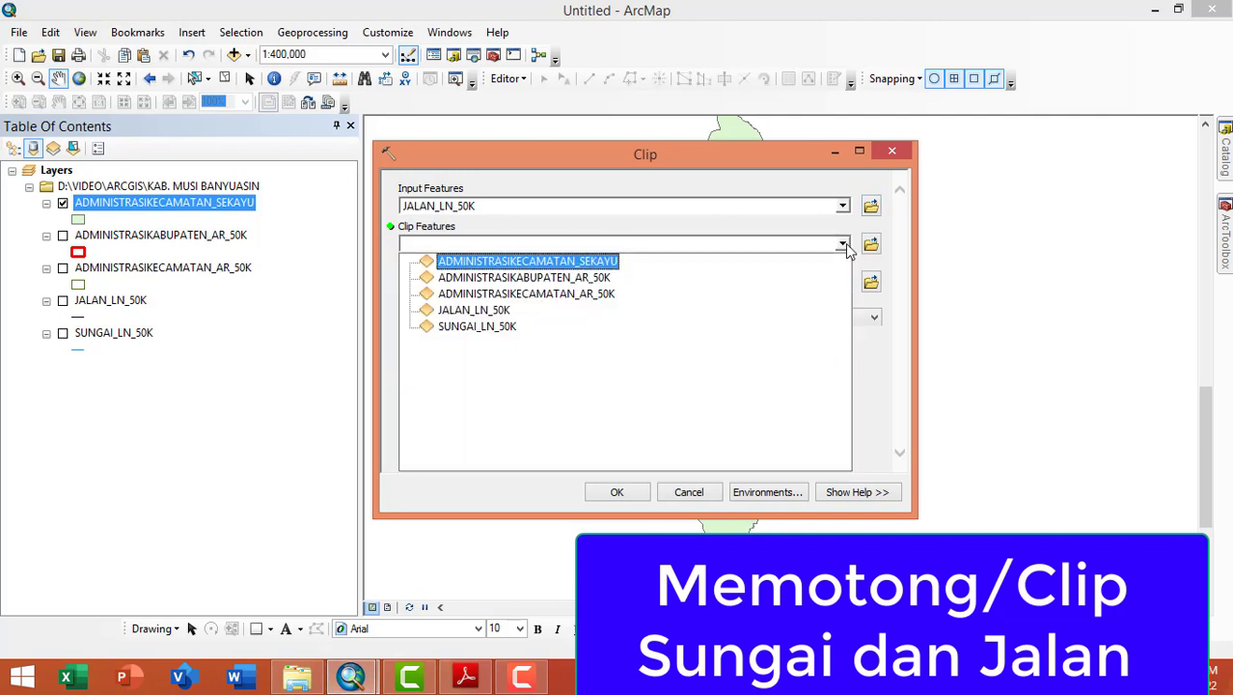
pyautogui.click(493, 262)
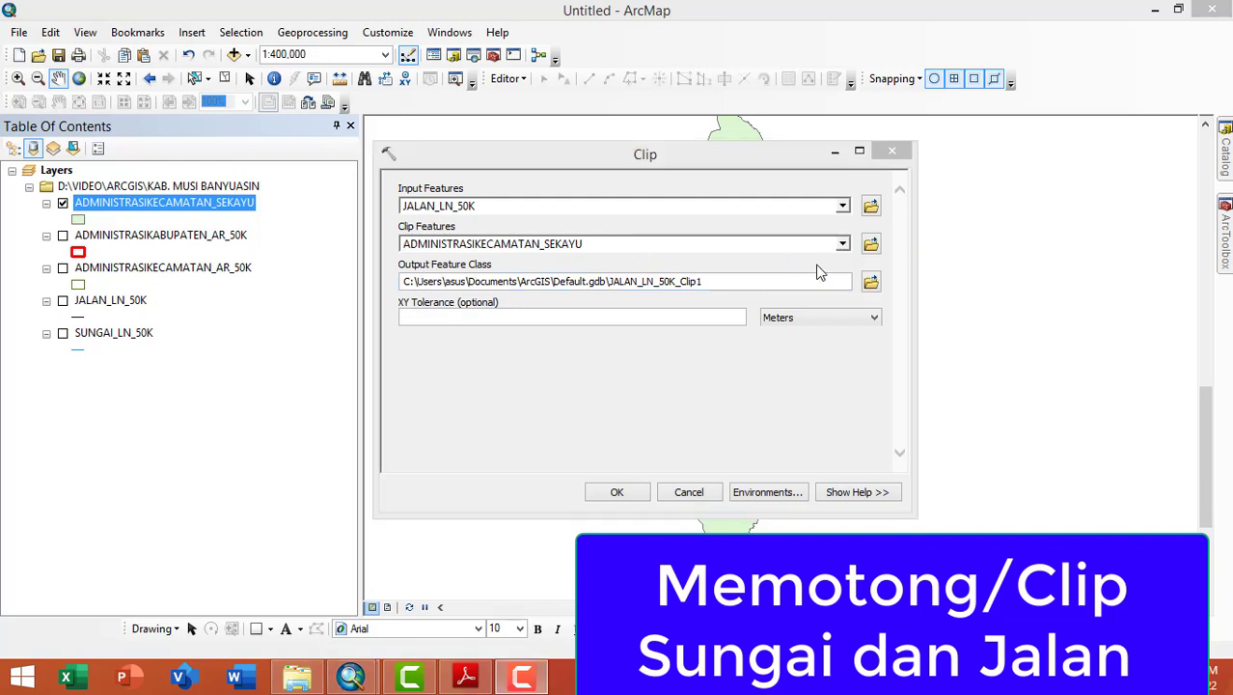
# Run the road clip with output Jalan_Sekayu in the D:\VIDEO folder, and compare the result with the original JALAN_LN_50K roads.
pyautogui.click(871, 283)
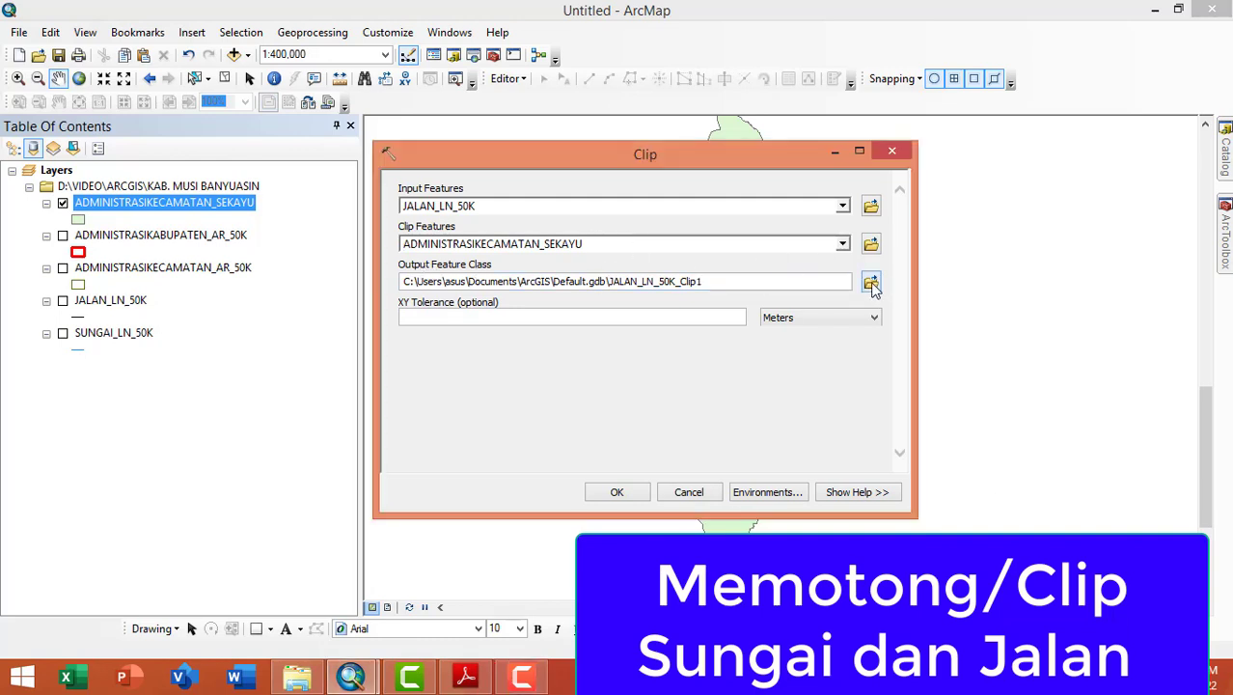
pyautogui.click(618, 223)
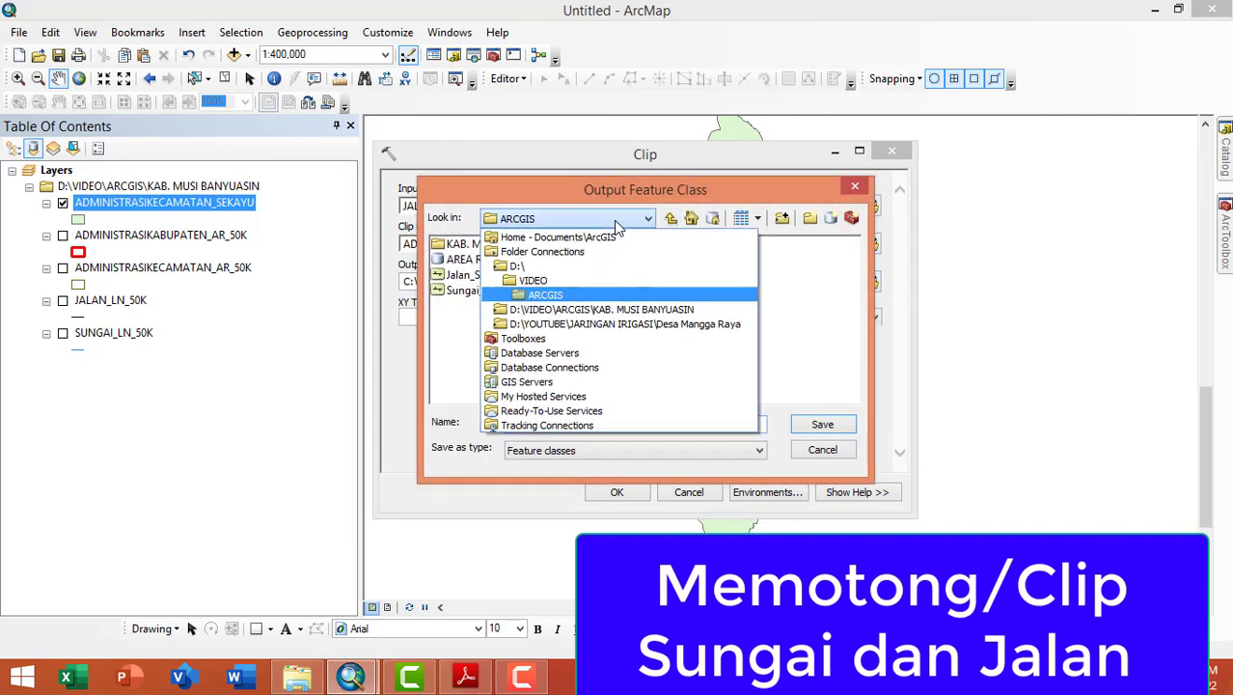
pyautogui.click(529, 281)
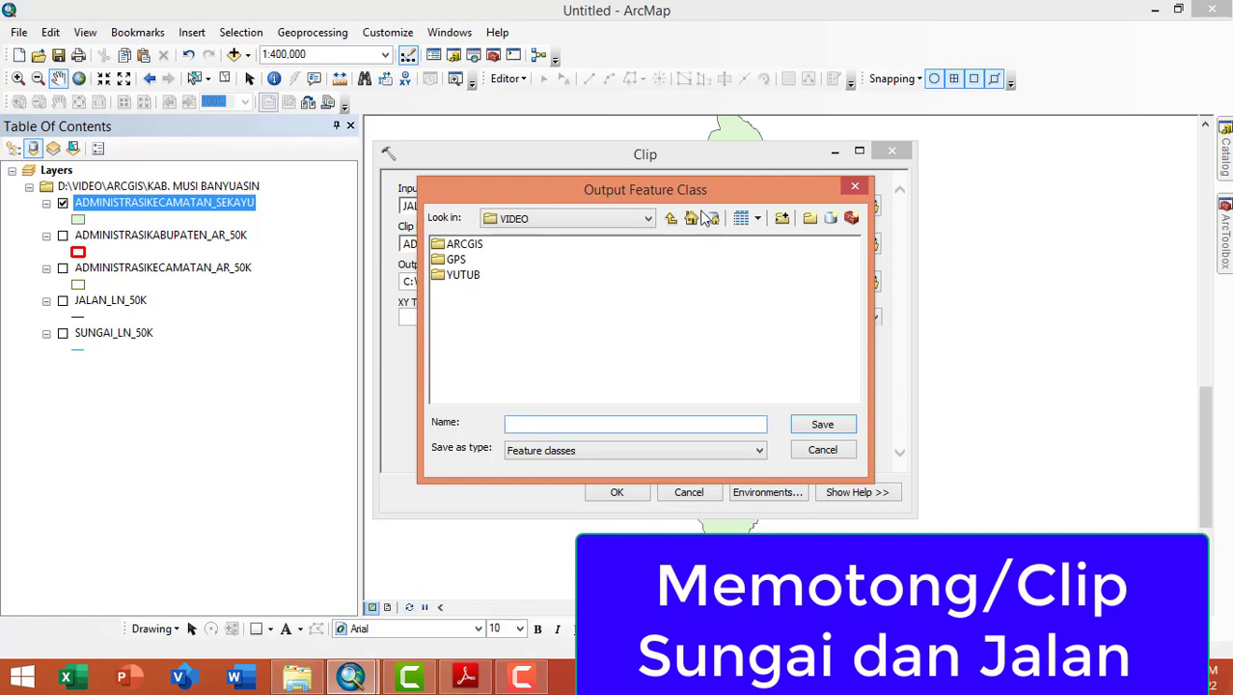
pyautogui.moveTo(704, 192); pyautogui.dragTo(723, 244)
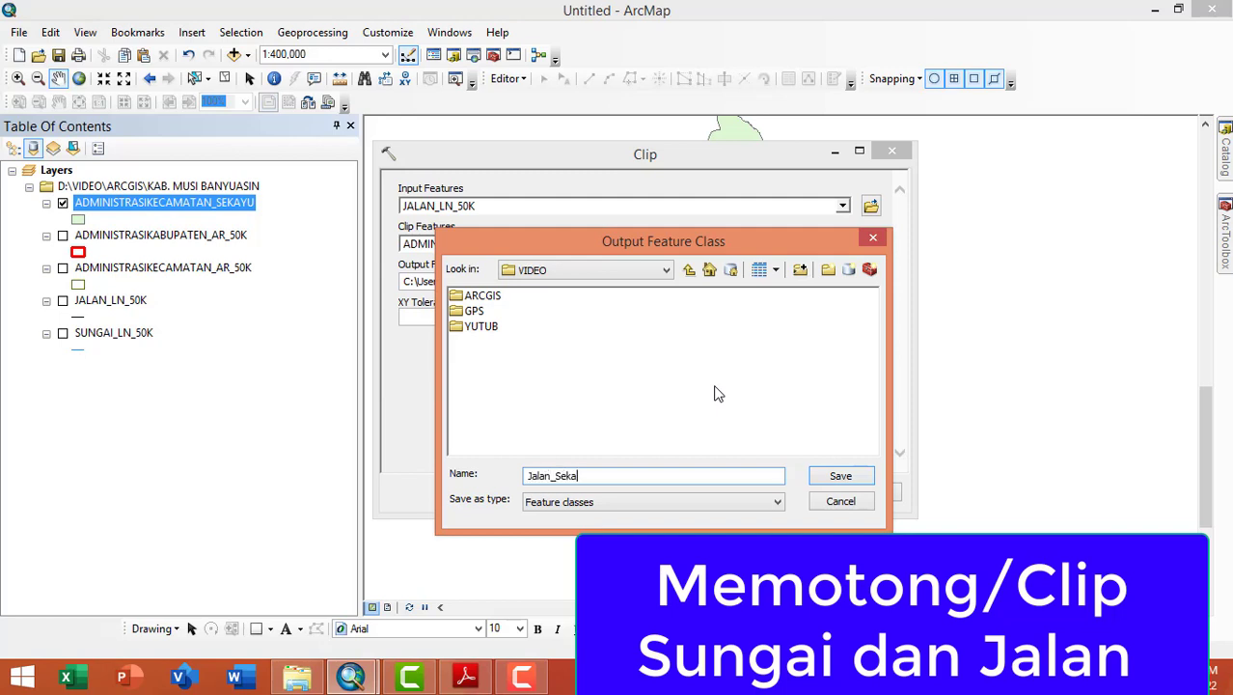
pyautogui.write('yu')
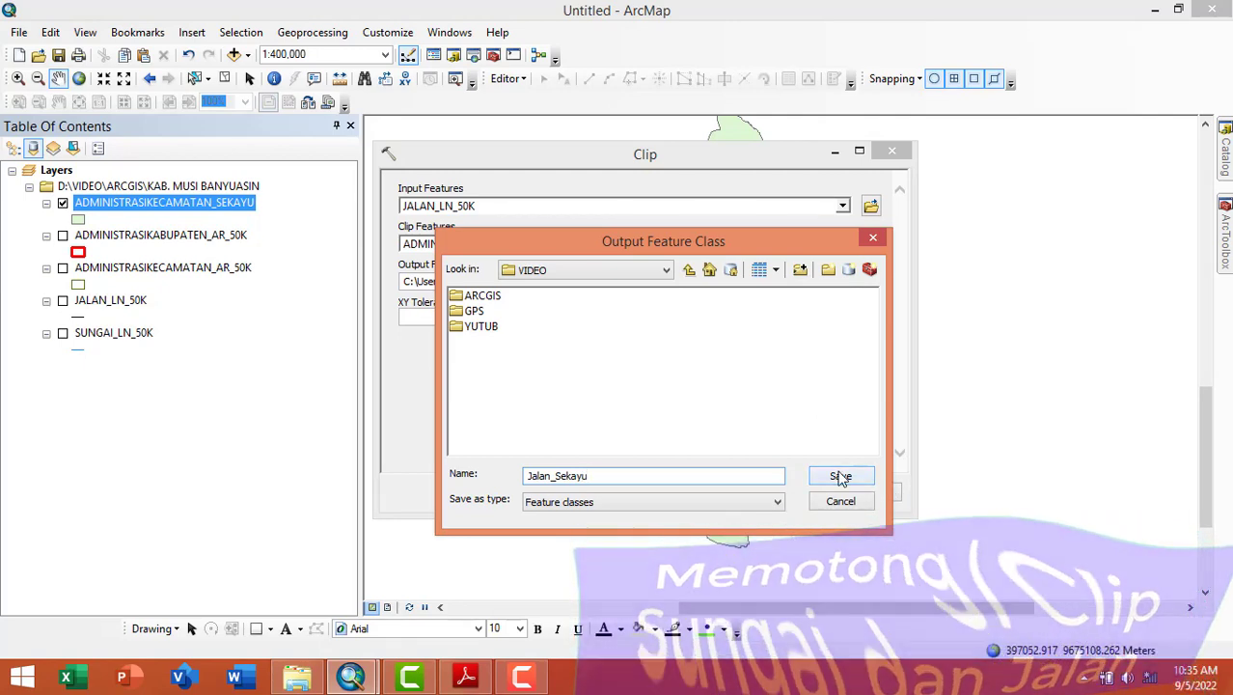
pyautogui.click(841, 477)
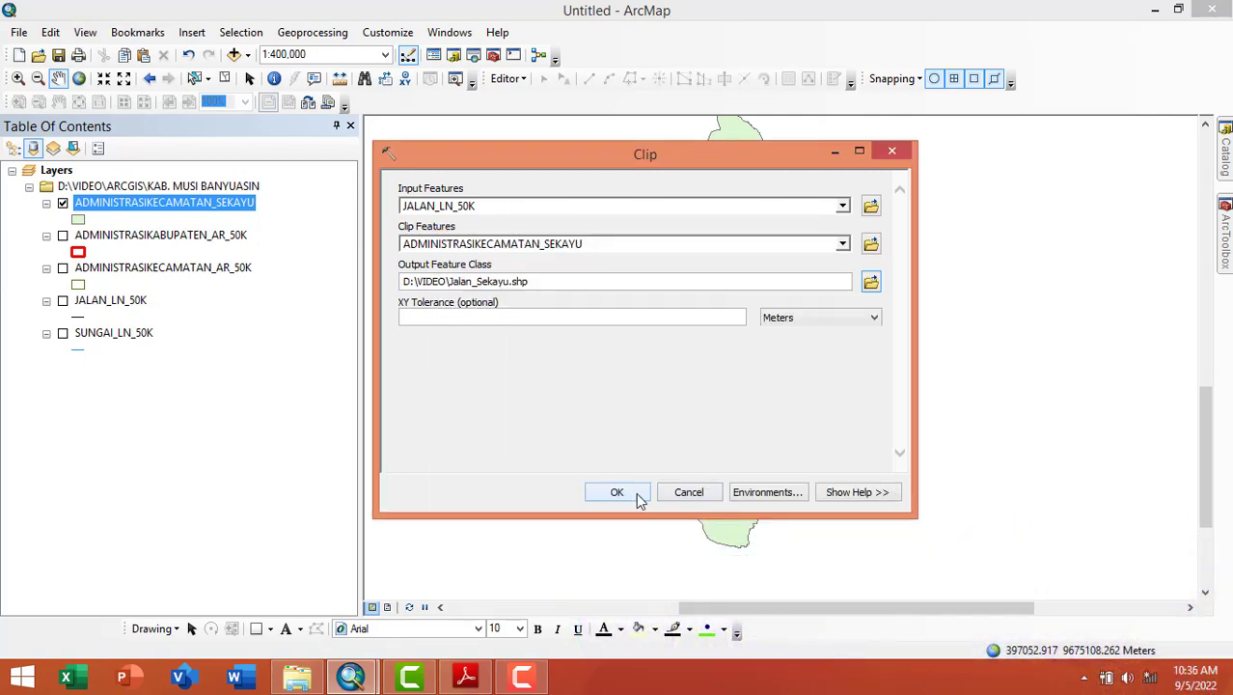
pyautogui.click(637, 500)
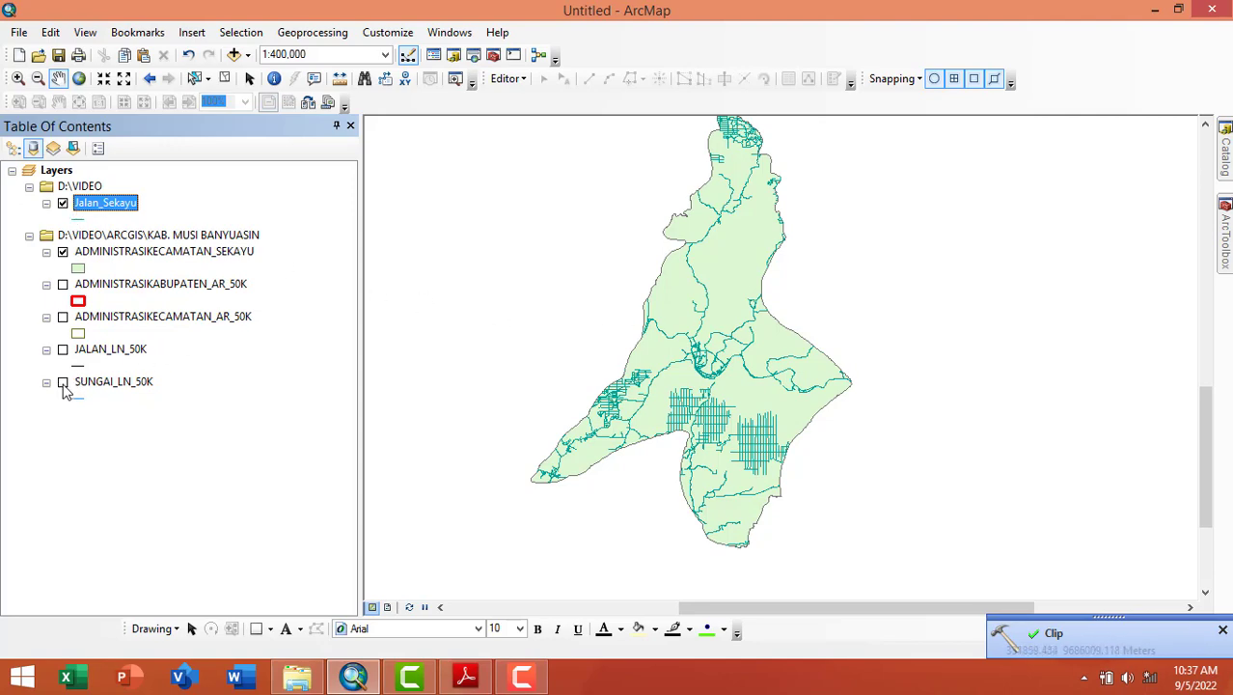
pyautogui.click(63, 350)
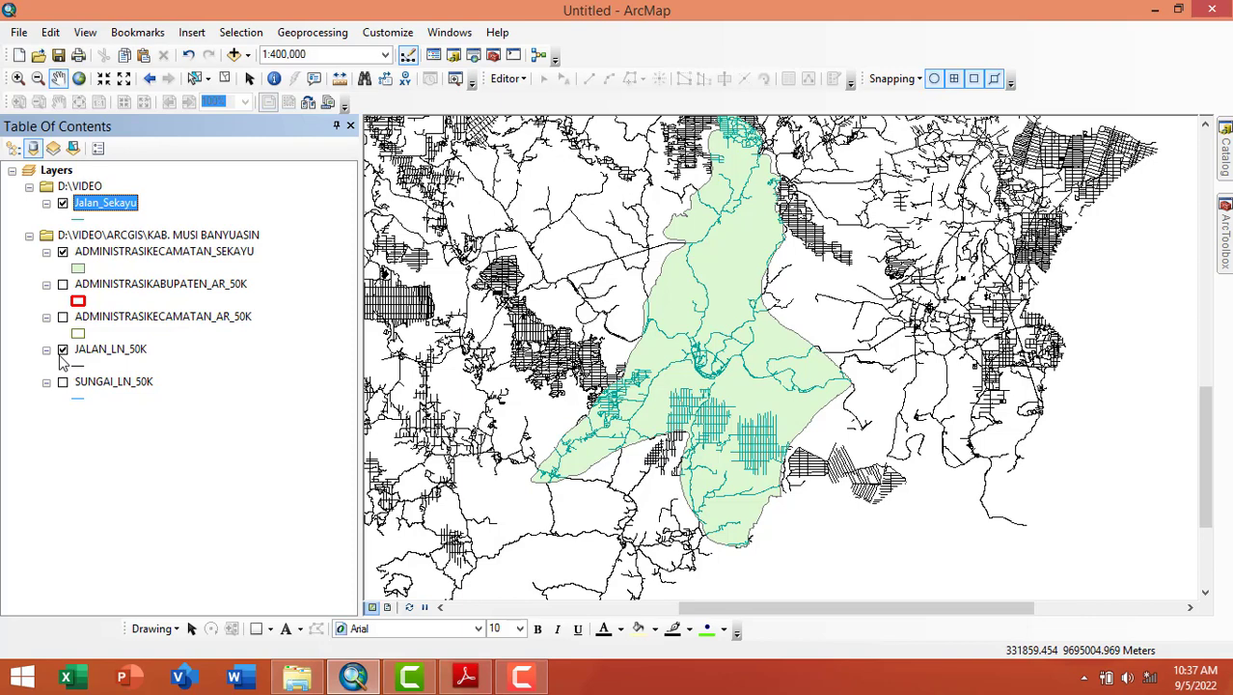
pyautogui.click(62, 350)
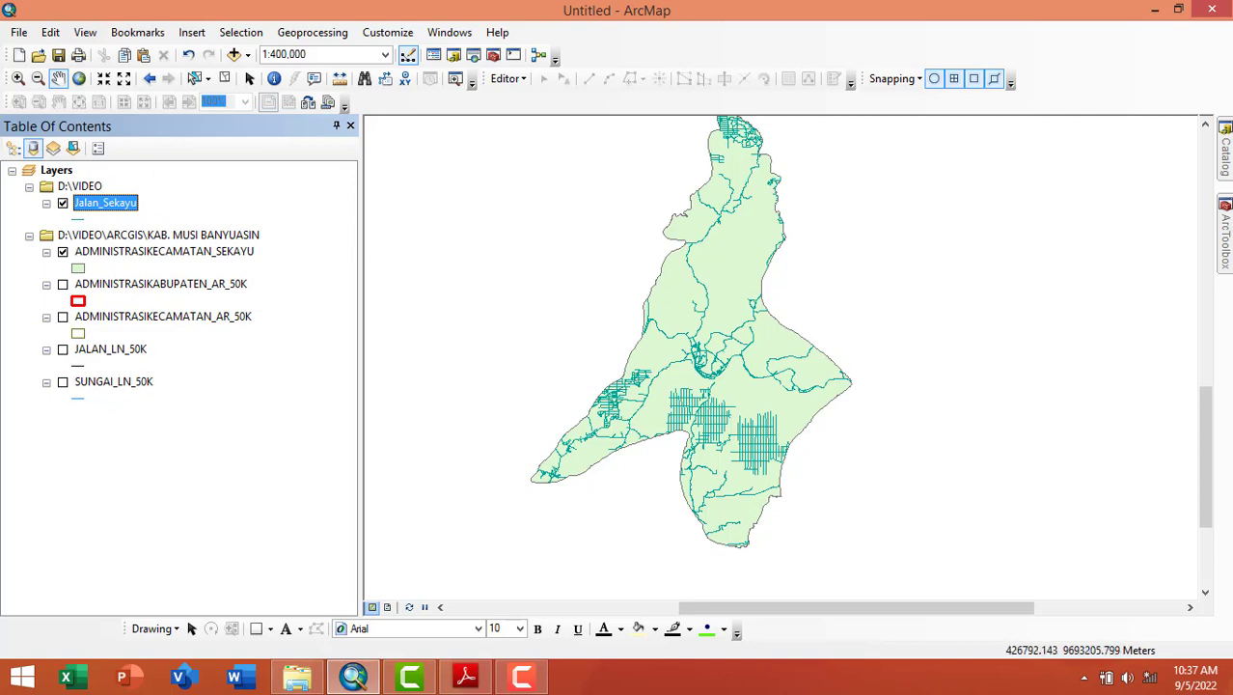
# Start another Clip with SUNGAI_LN_50K as the input features and ADMINISTRASIKECAMATAN_SEKAYU as the clip features.
pyautogui.moveTo(1226, 237)
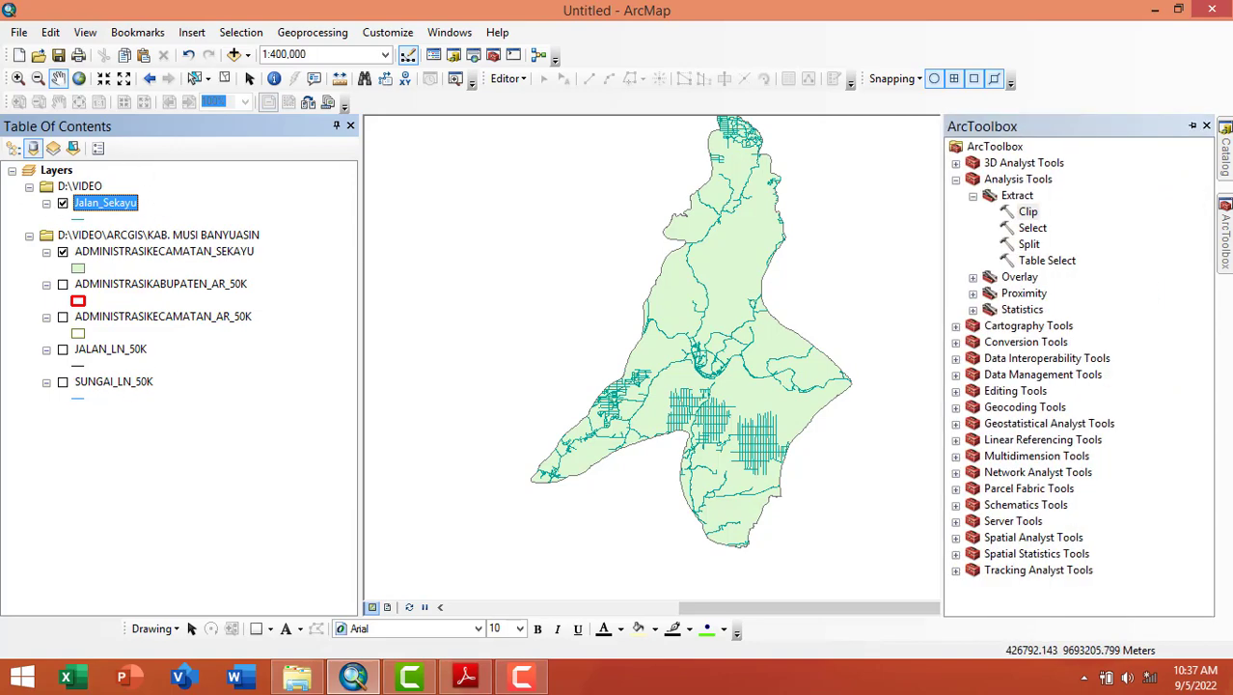
pyautogui.doubleClick(1026, 212)
pyautogui.click(842, 204)
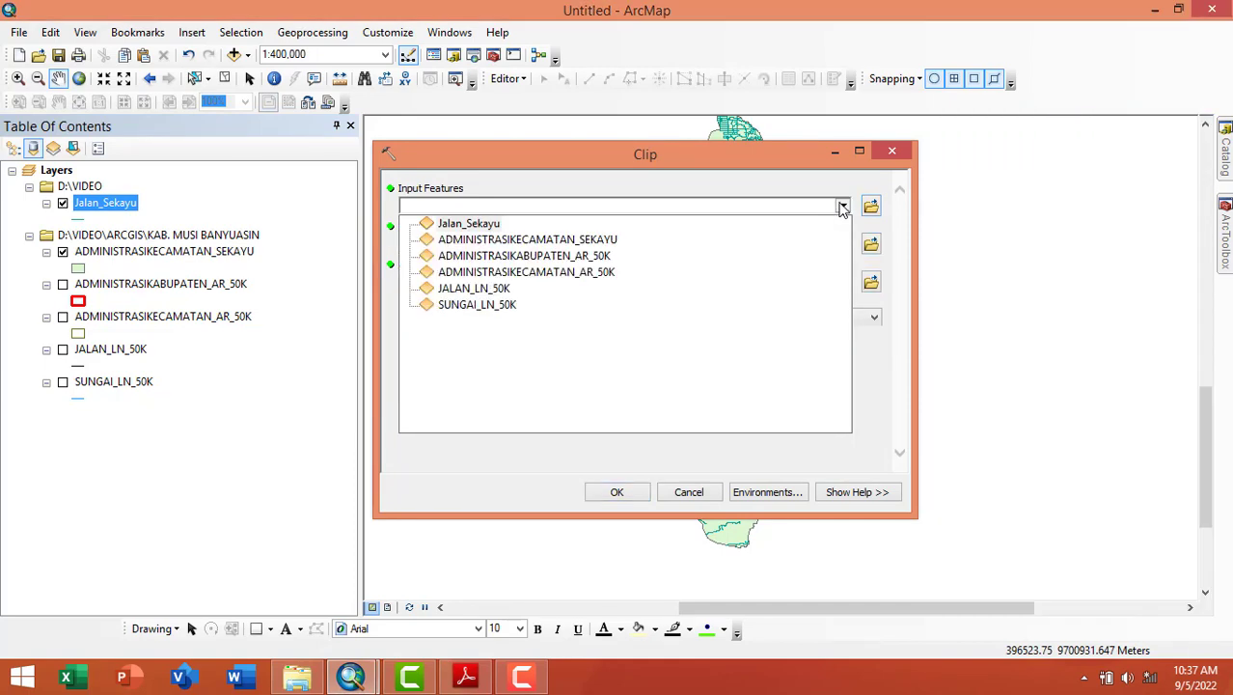
pyautogui.click(478, 305)
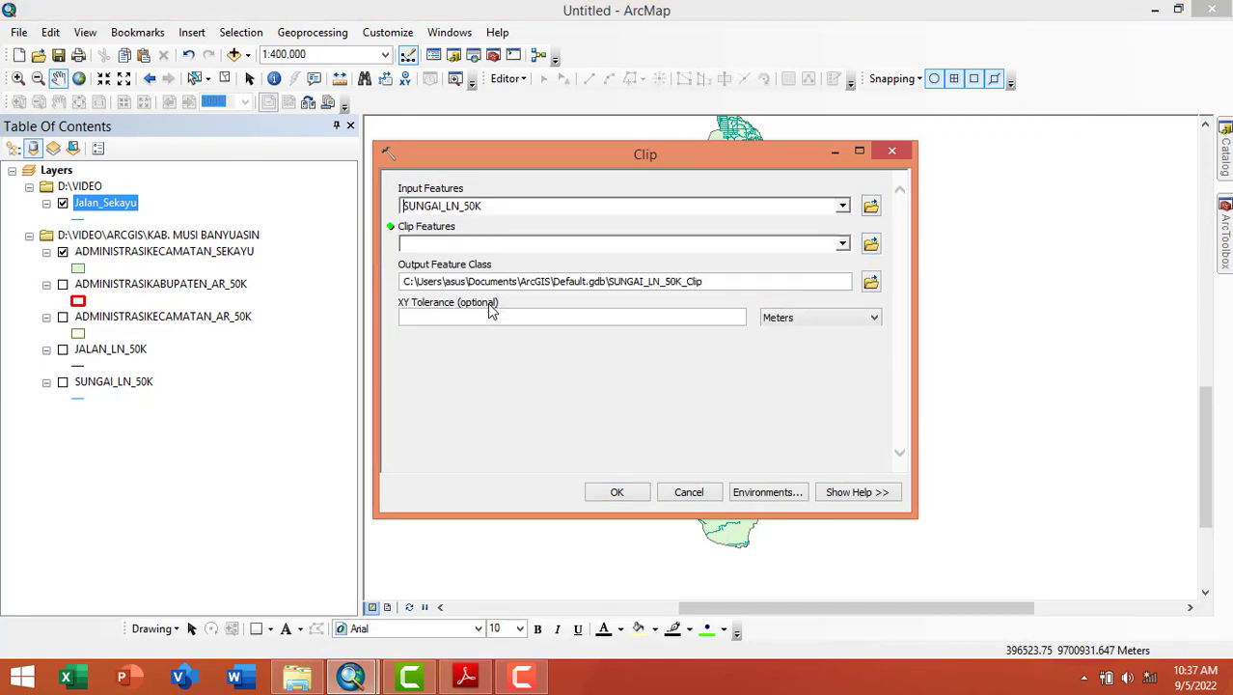
pyautogui.click(844, 246)
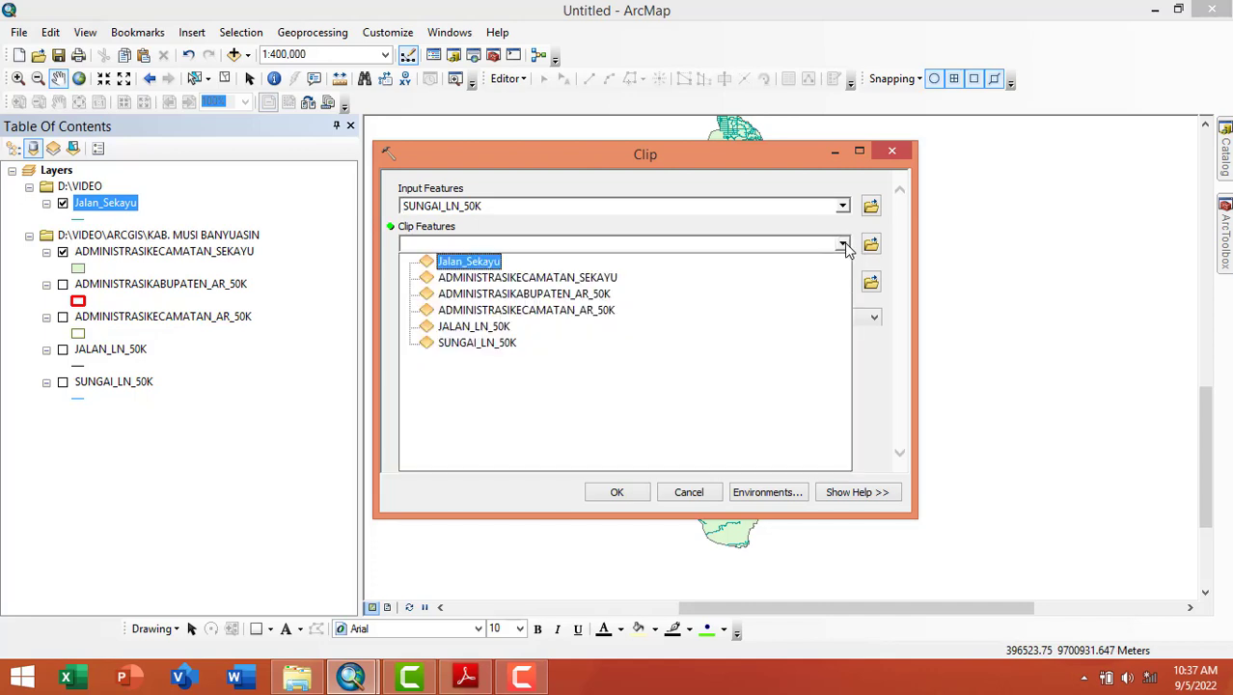
pyautogui.click(477, 278)
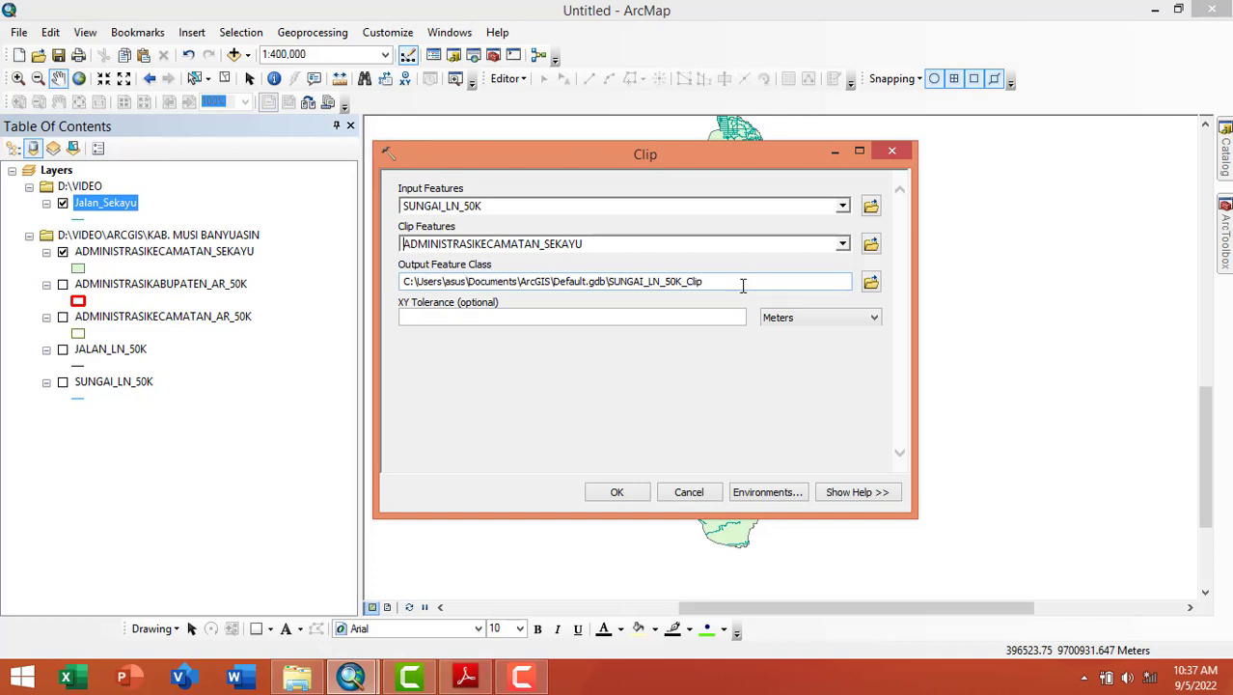
# Save the river clip output as Sungai_Sekayu in the D:\VIDEO folder and run the clip.
pyautogui.click(874, 286)
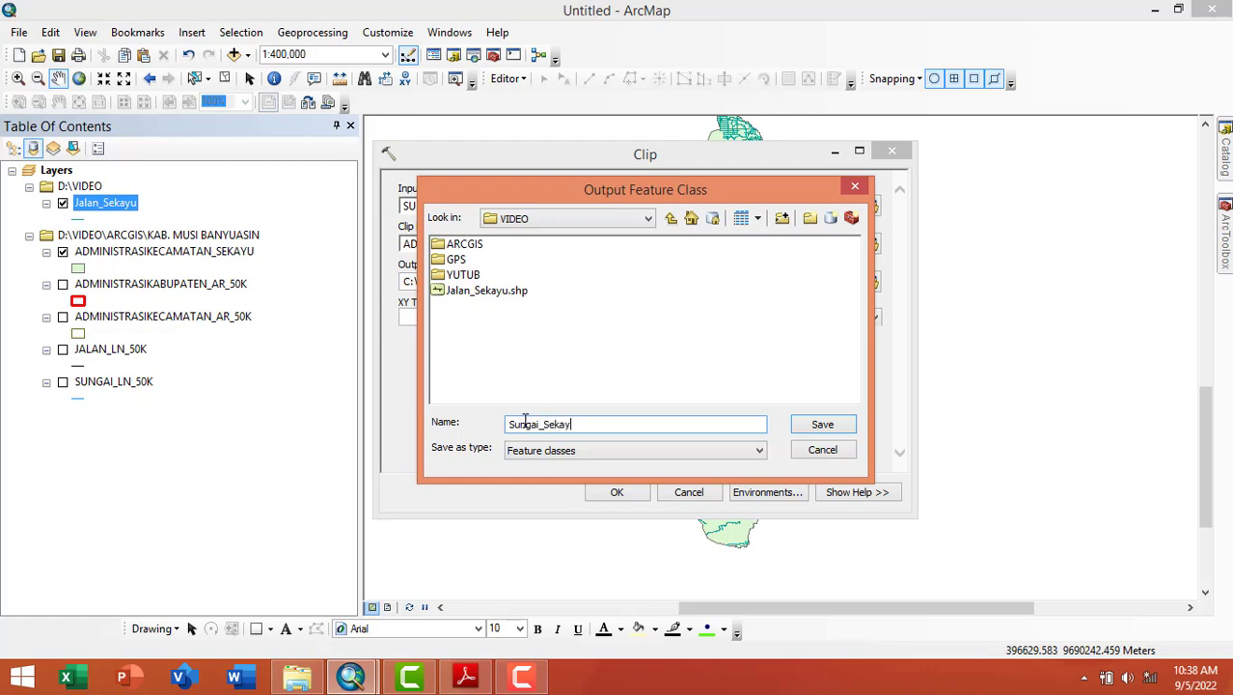
pyautogui.click(821, 426)
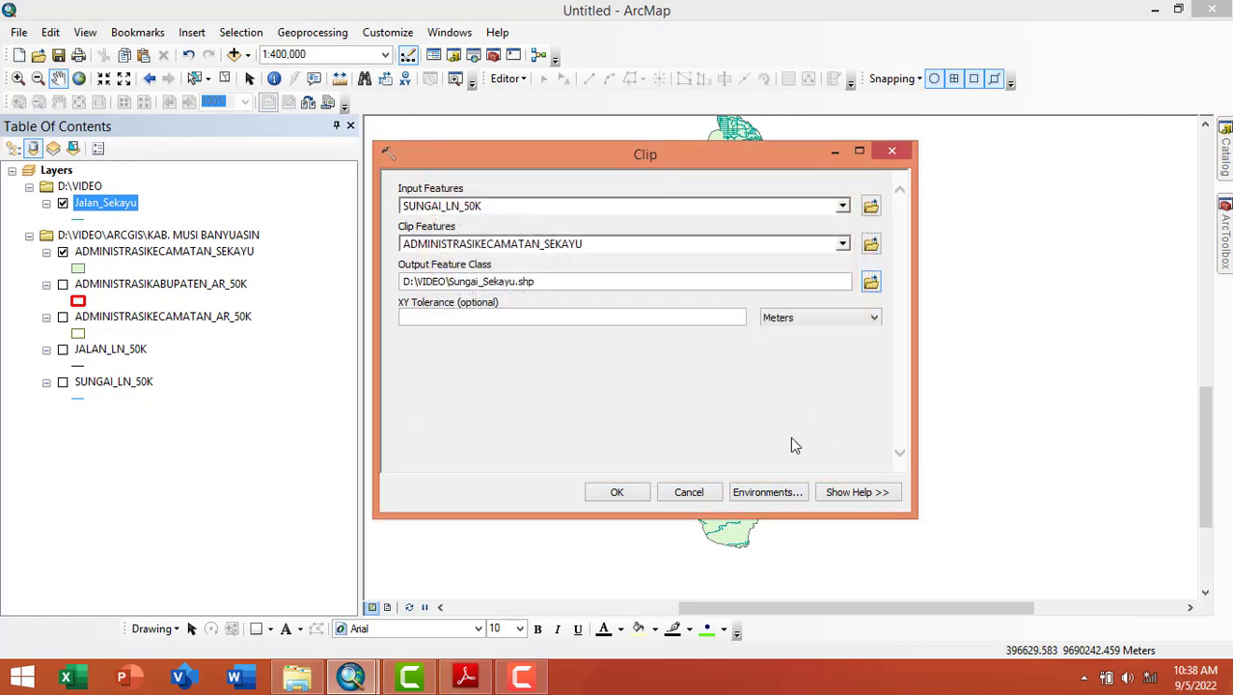
pyautogui.click(618, 493)
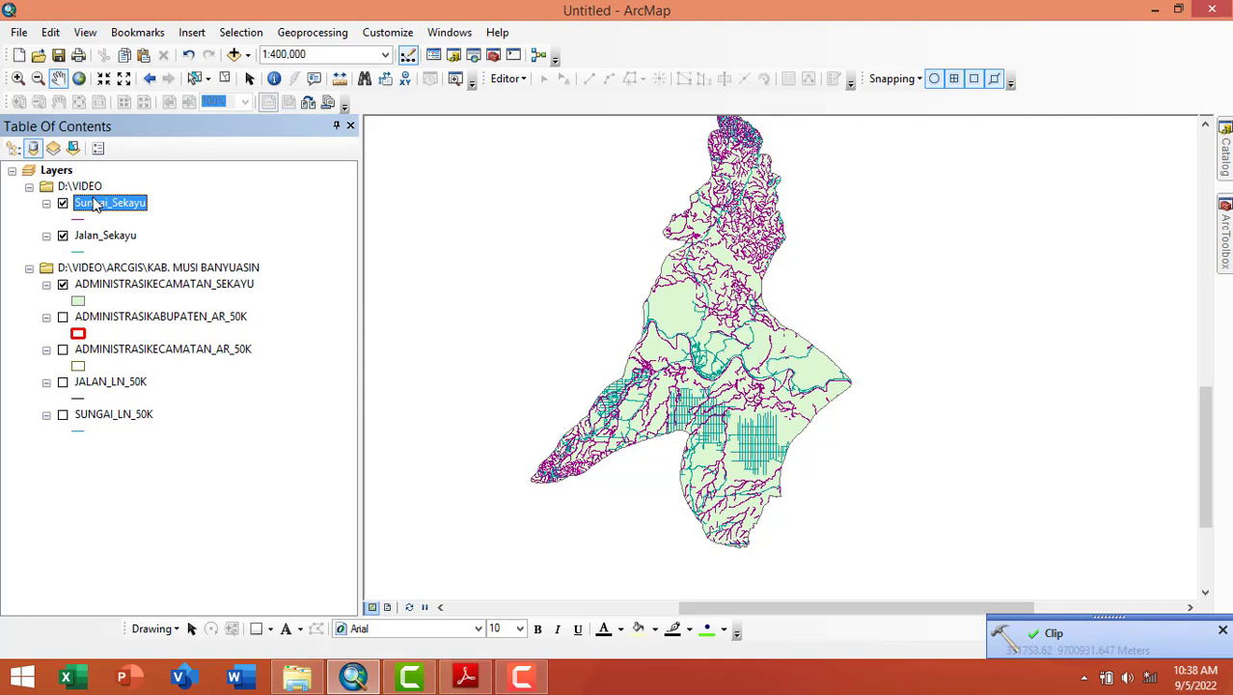
pyautogui.moveTo(794, 264); pyautogui.dragTo(787, 278)
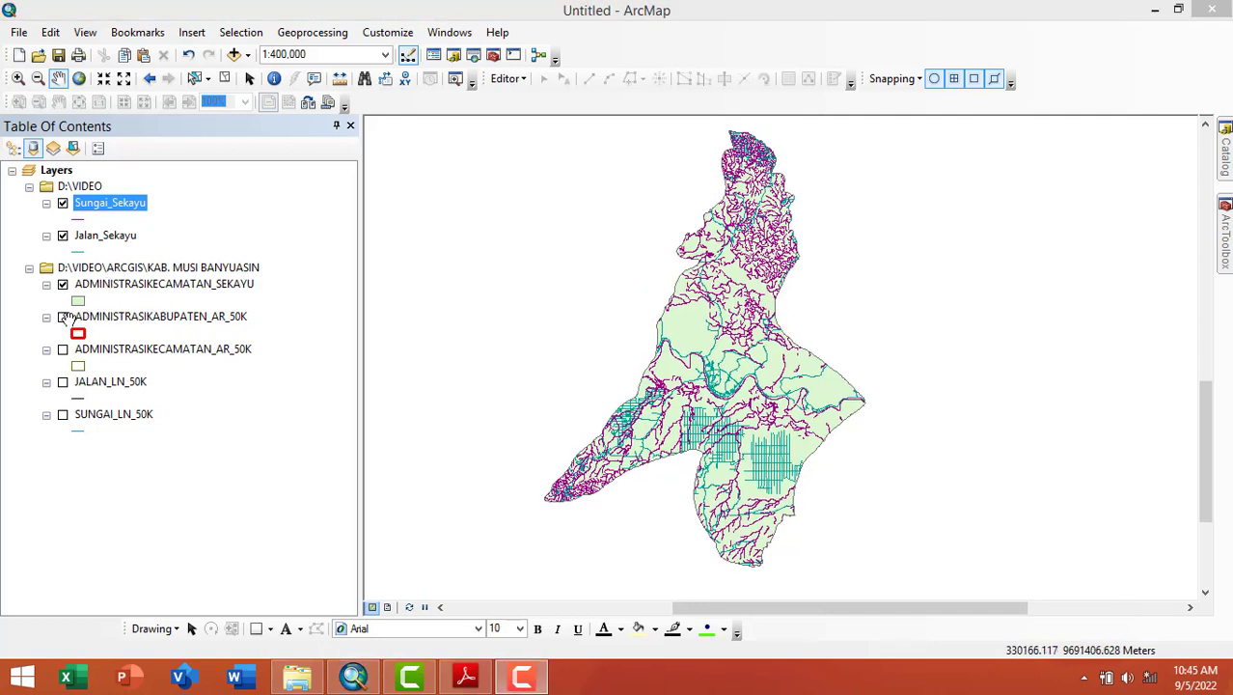
# Remove the ADMINISTRASIKABUPATEN_AR_50K and ADMINISTRASIKECAMATAN_AR_50K layers from the map.
pyautogui.click(131, 318)
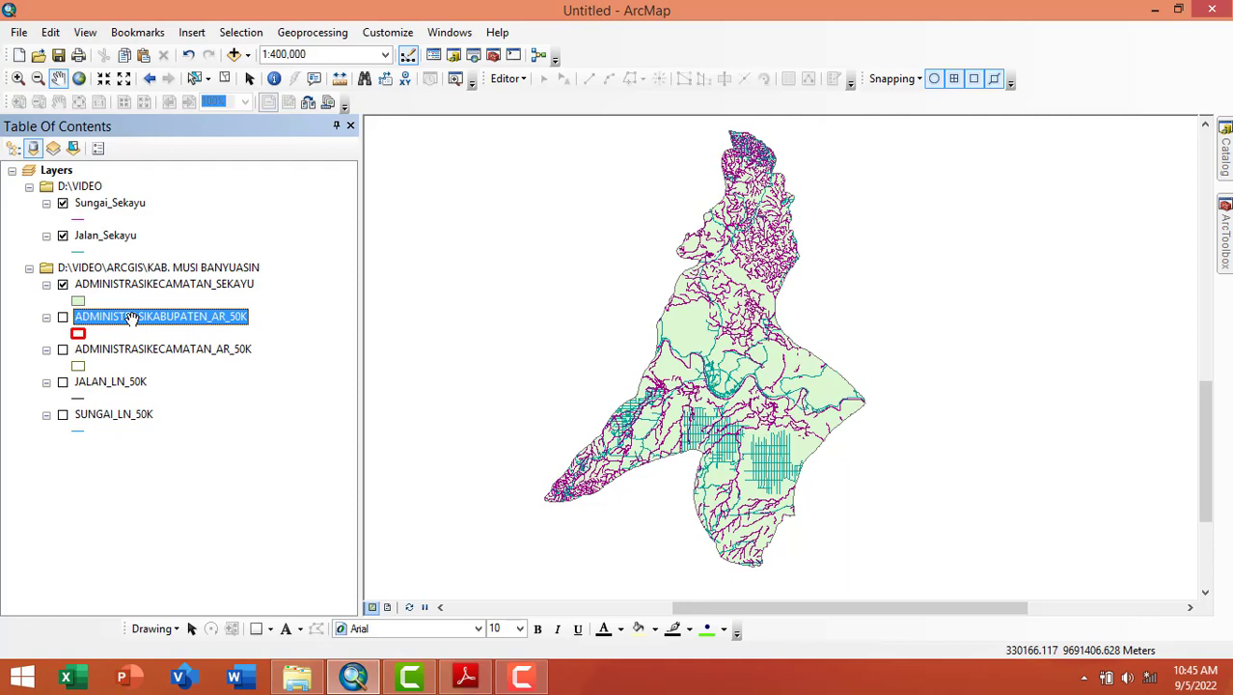
pyautogui.rightClick(131, 319)
pyautogui.click(174, 295)
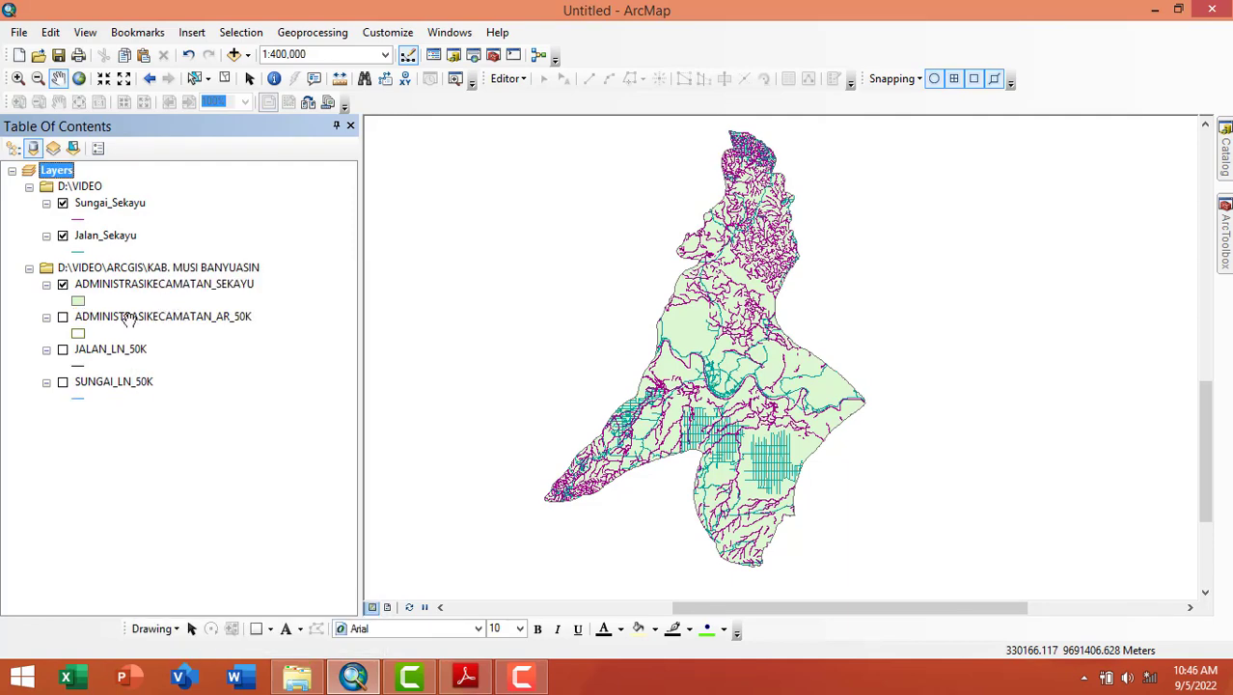
pyautogui.click(128, 318)
pyautogui.rightClick(129, 318)
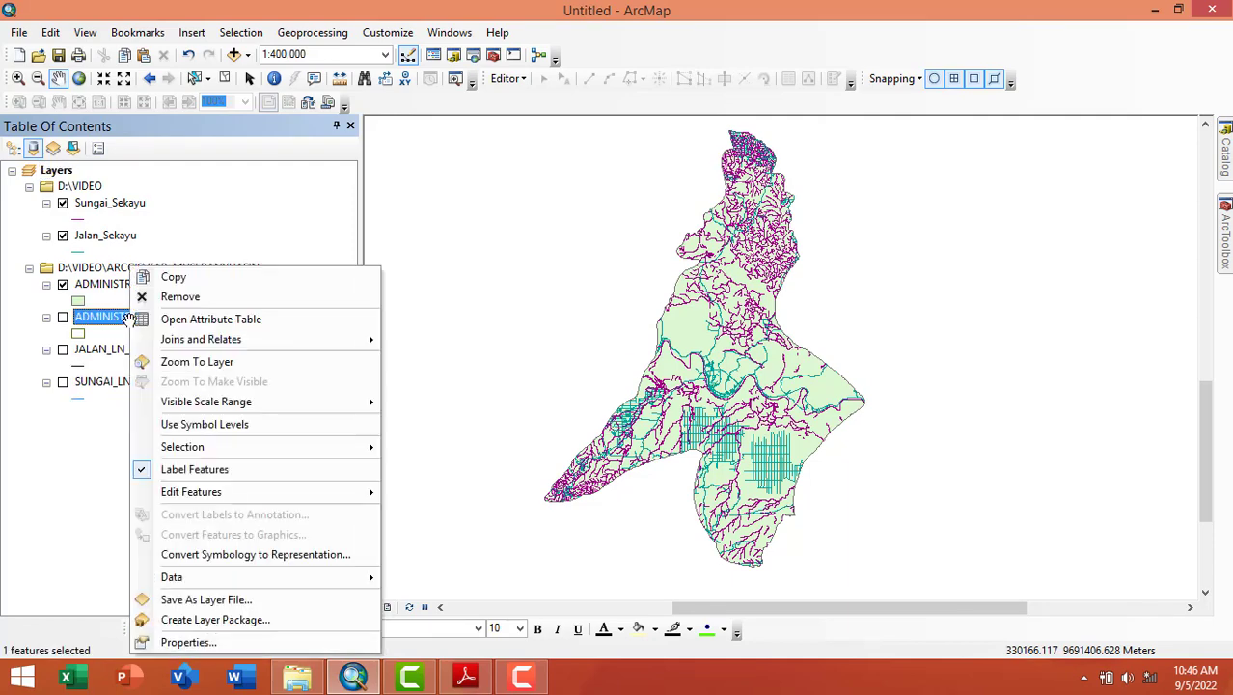
pyautogui.click(180, 296)
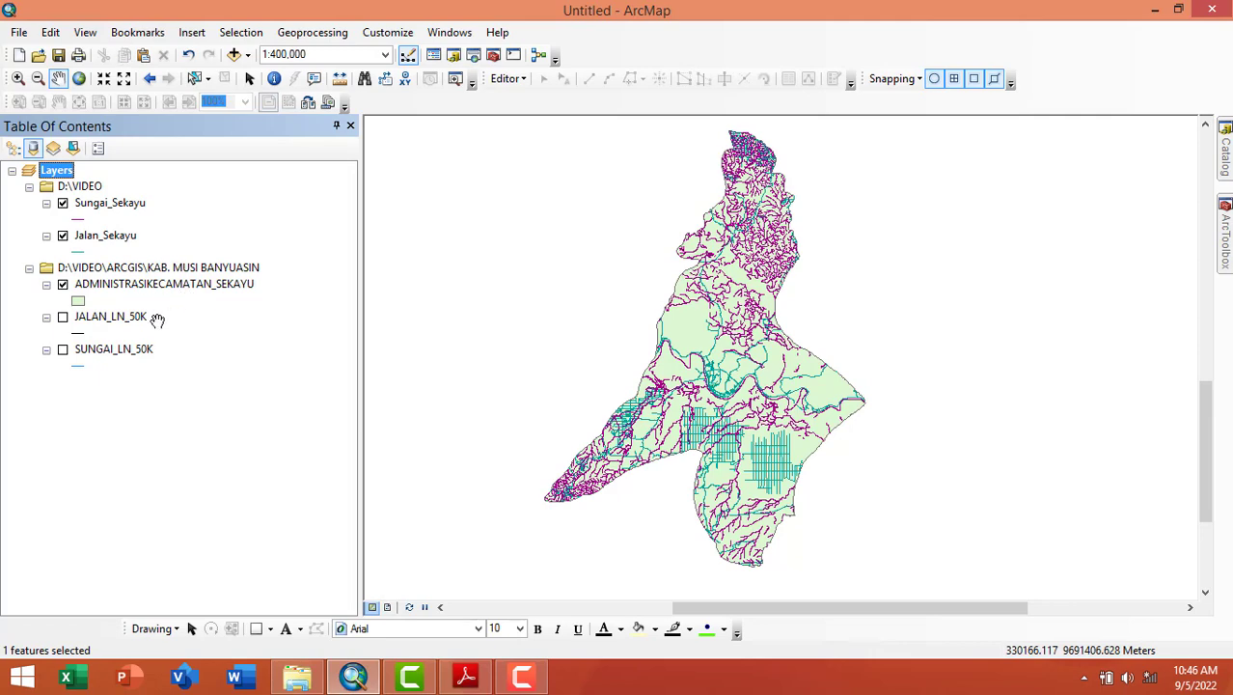
# Remove the original JALAN_LN_50K and SUNGAI_LN_50K layers from the map, displaying the rivers once before removing them.
pyautogui.click(87, 318)
pyautogui.rightClick(94, 319)
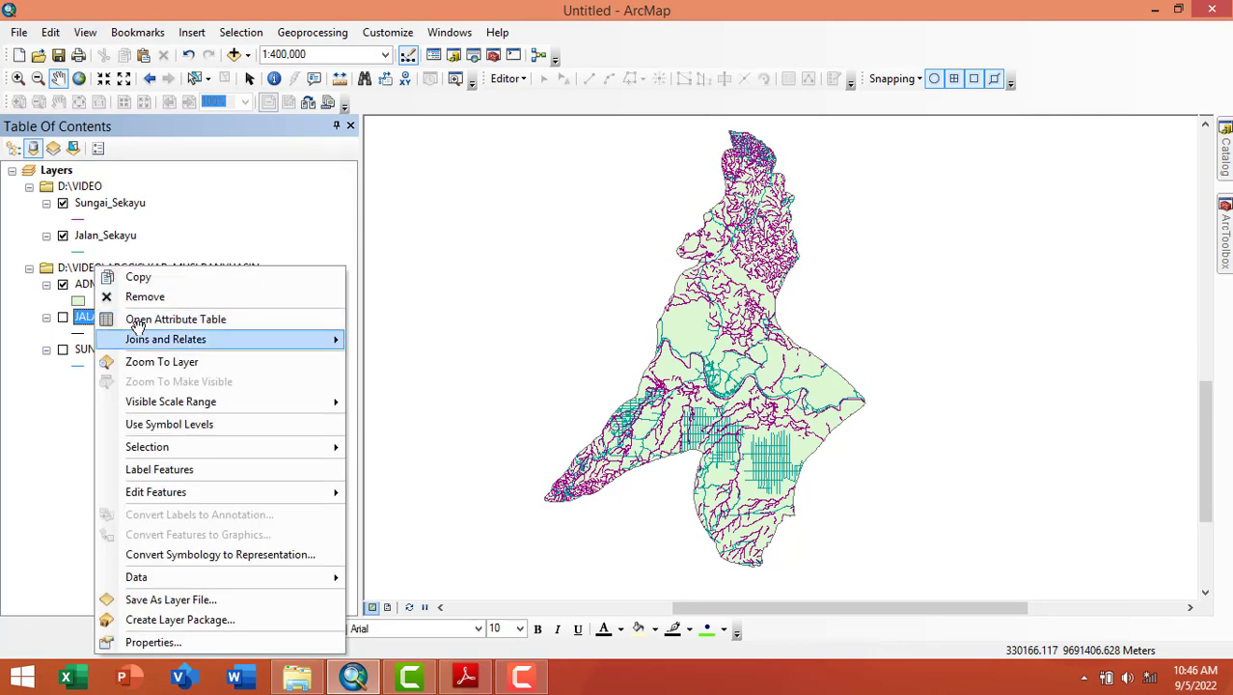
pyautogui.click(145, 296)
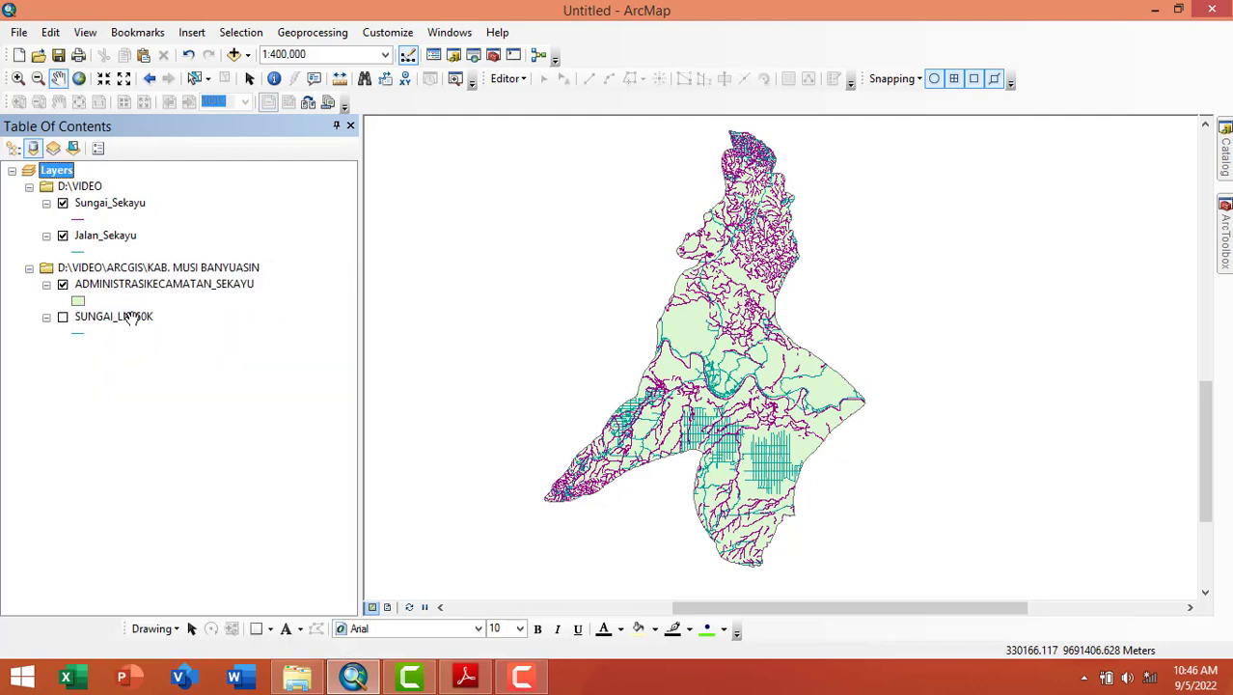
pyautogui.click(63, 316)
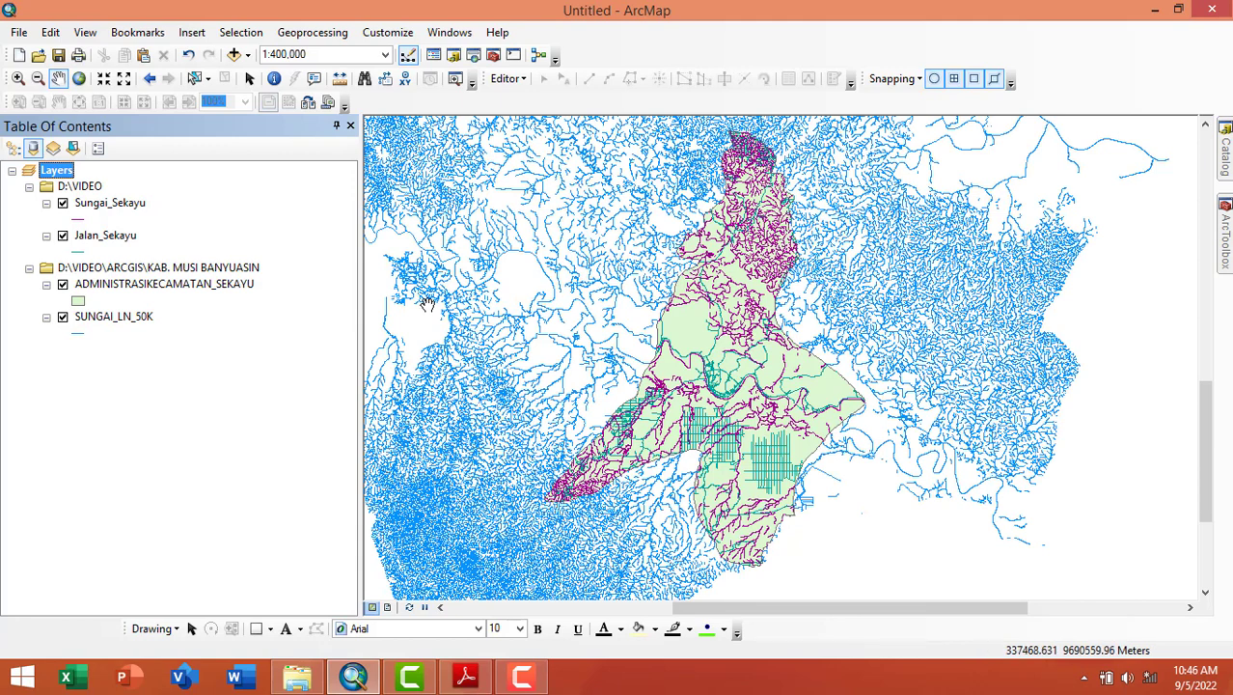
pyautogui.click(101, 320)
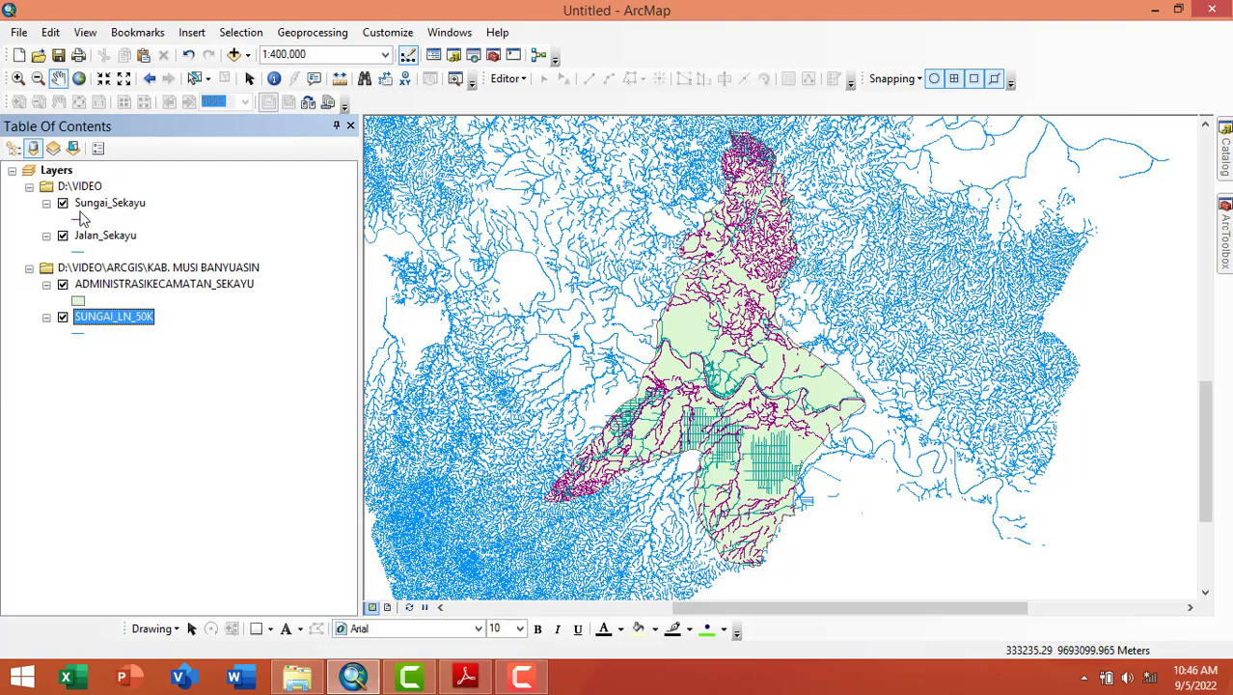
pyautogui.rightClick(134, 326)
pyautogui.click(173, 295)
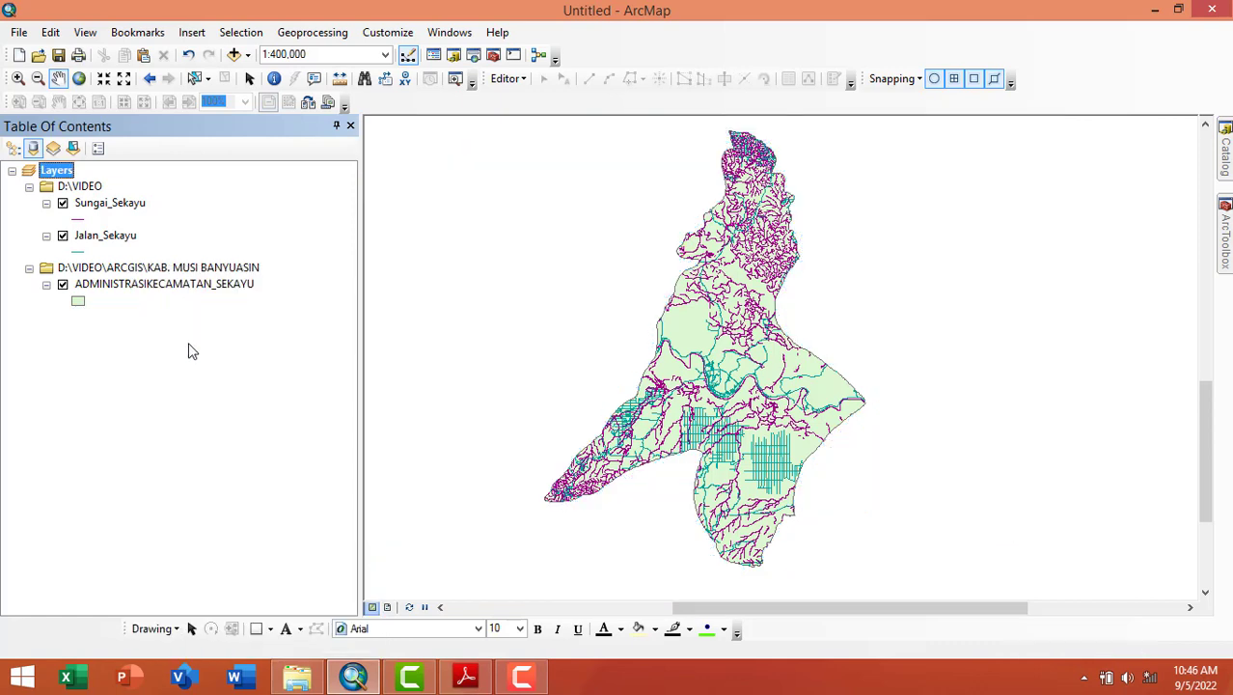
pyautogui.click(188, 366)
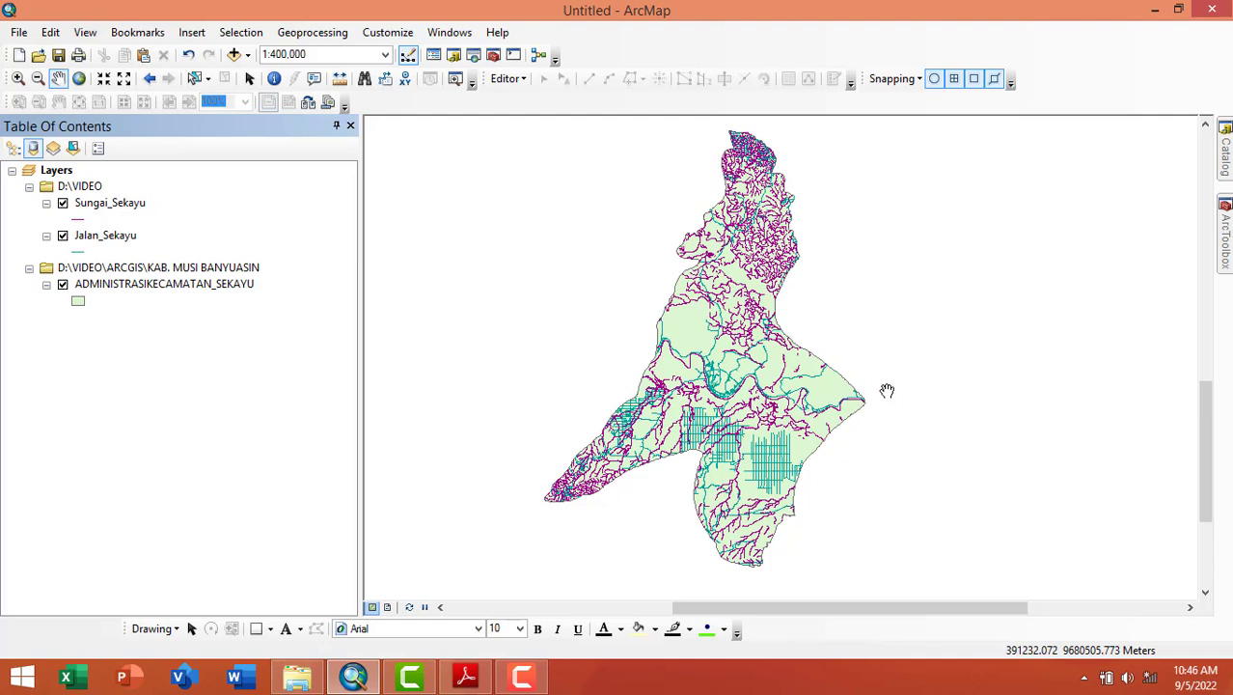
# Set the page and print setup to A4 paper in landscape orientation.
pyautogui.click(18, 34)
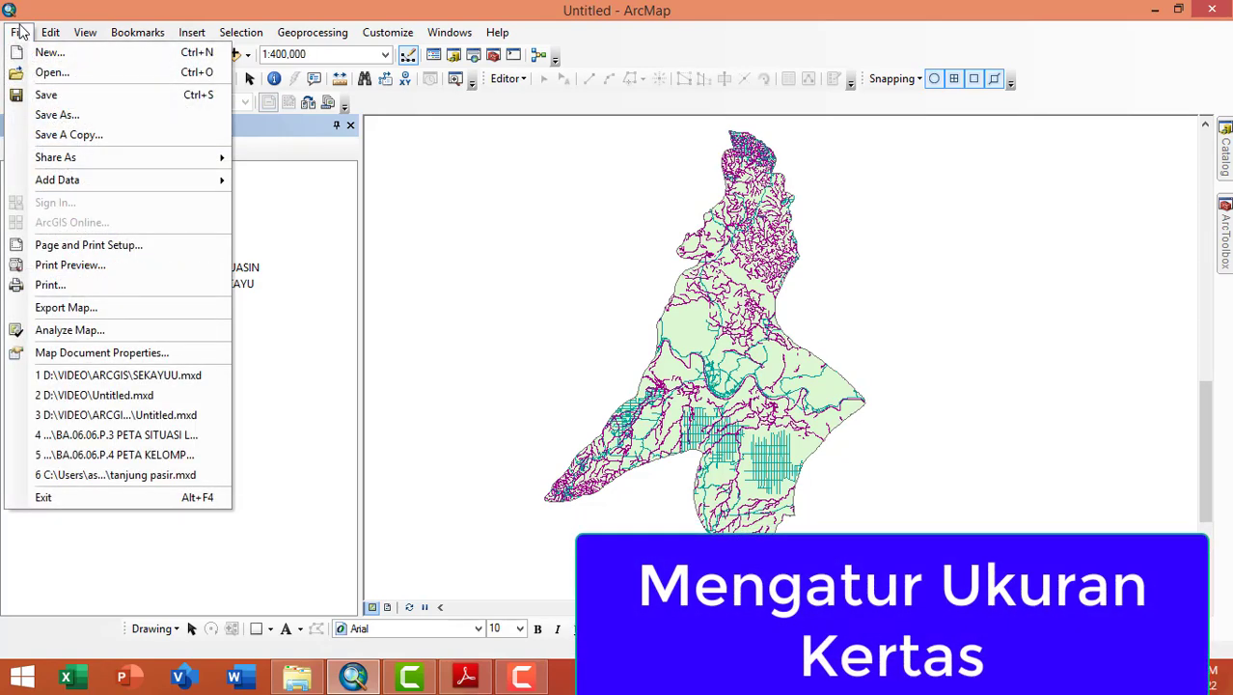
pyautogui.click(66, 247)
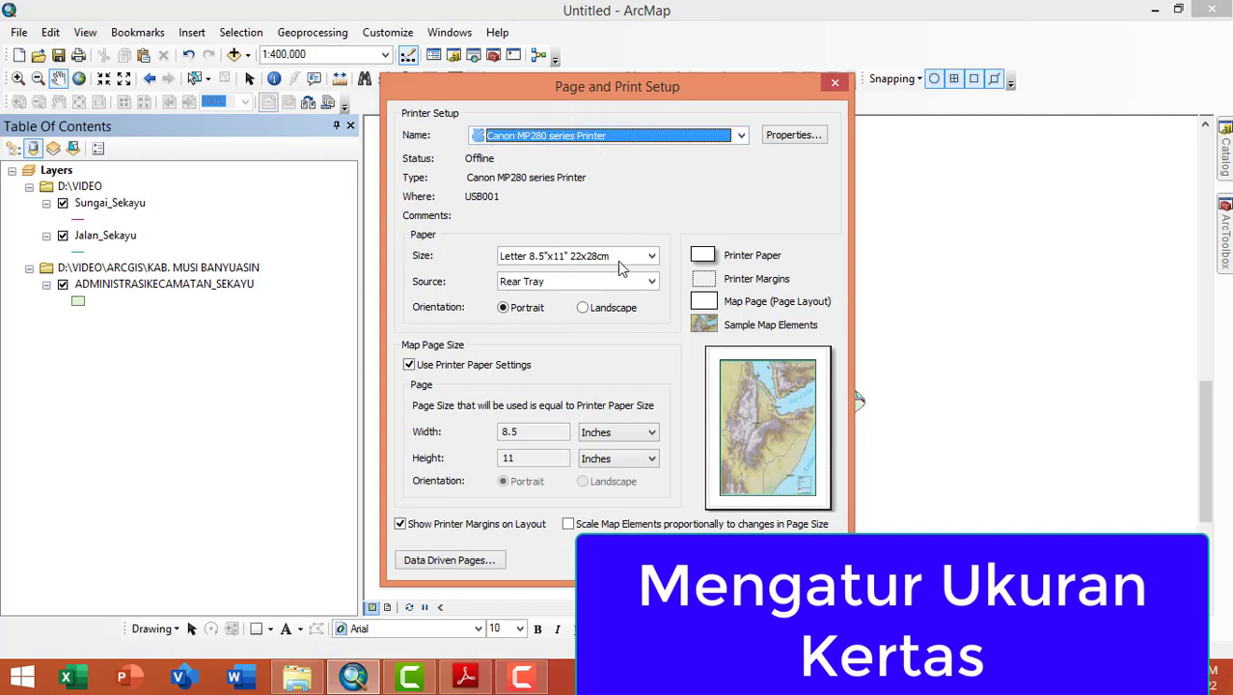
pyautogui.click(651, 258)
pyautogui.scroll(-5, 583, 307)
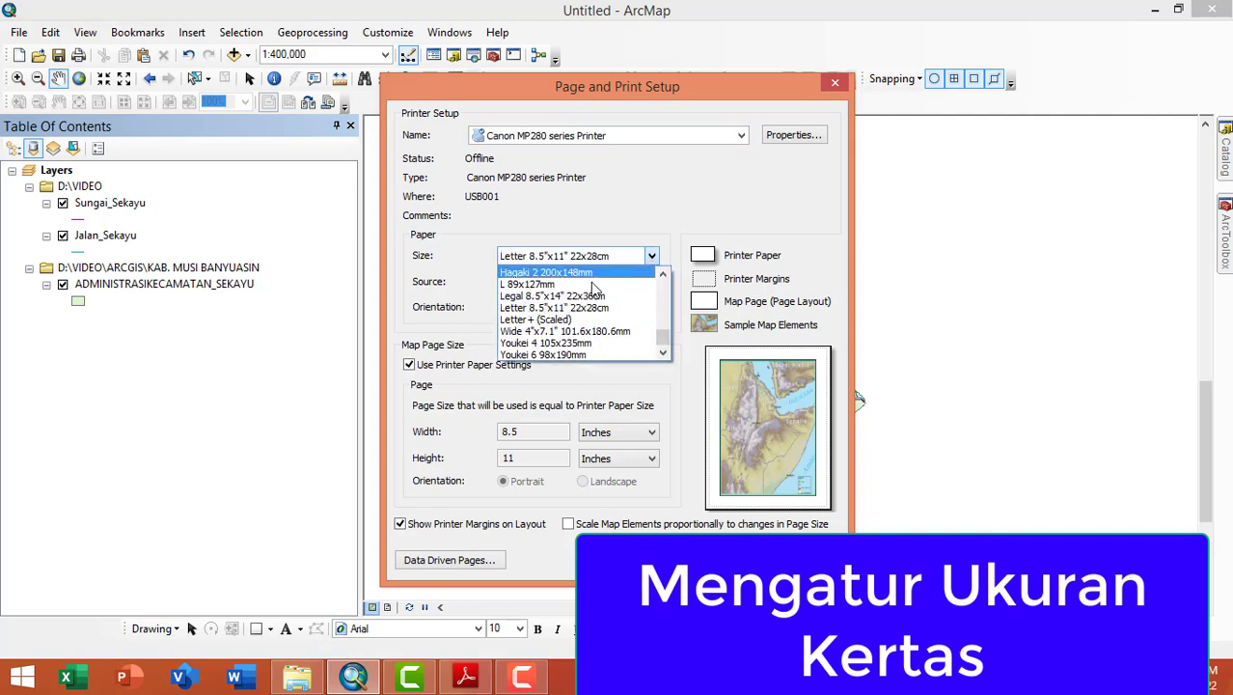
pyautogui.scroll(-8, 583, 307)
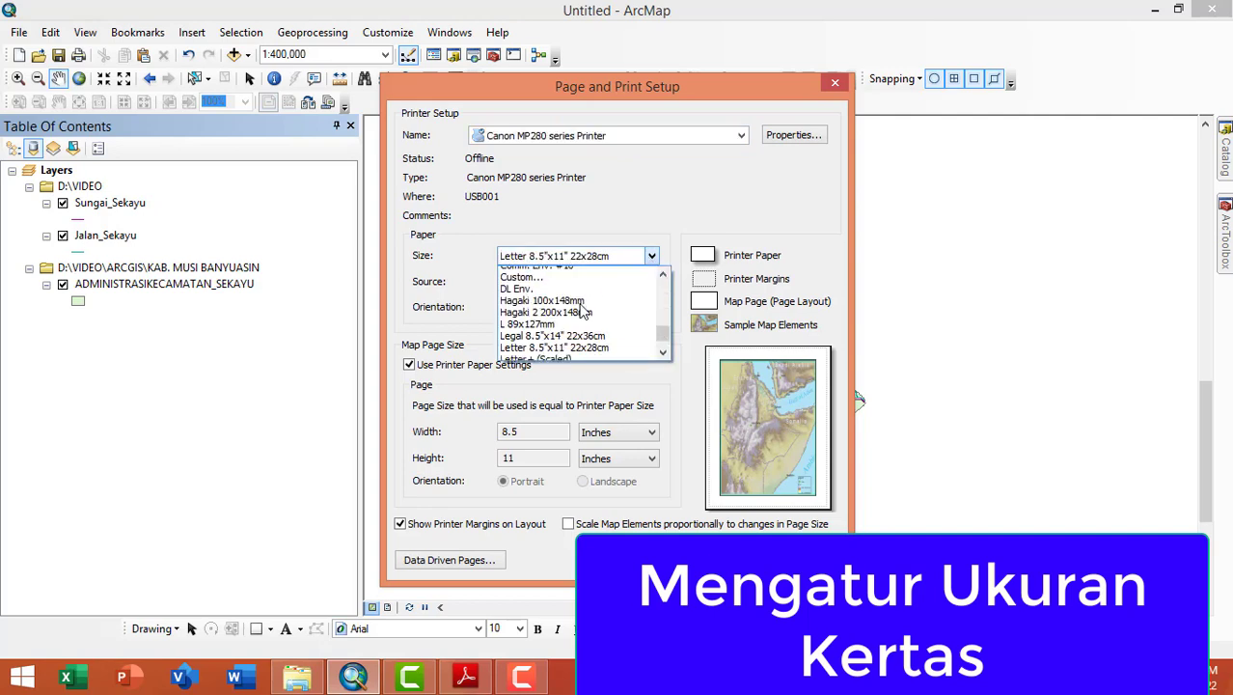
pyautogui.scroll(5, 582, 309)
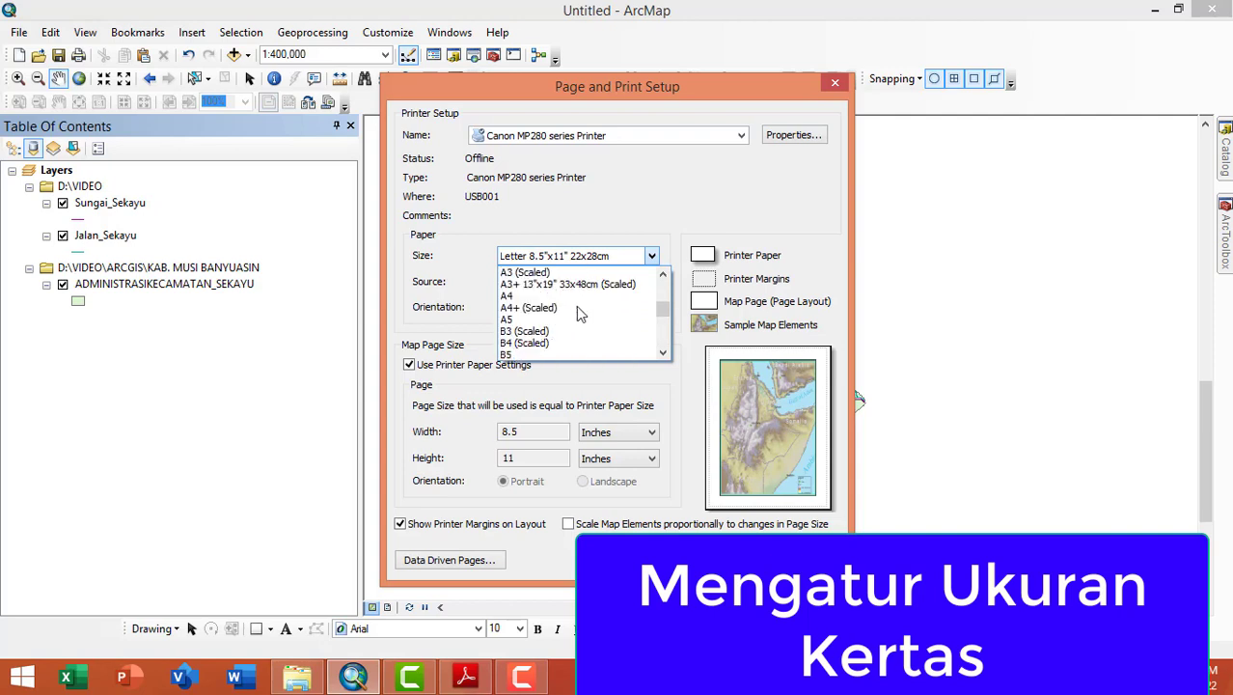
pyautogui.click(530, 298)
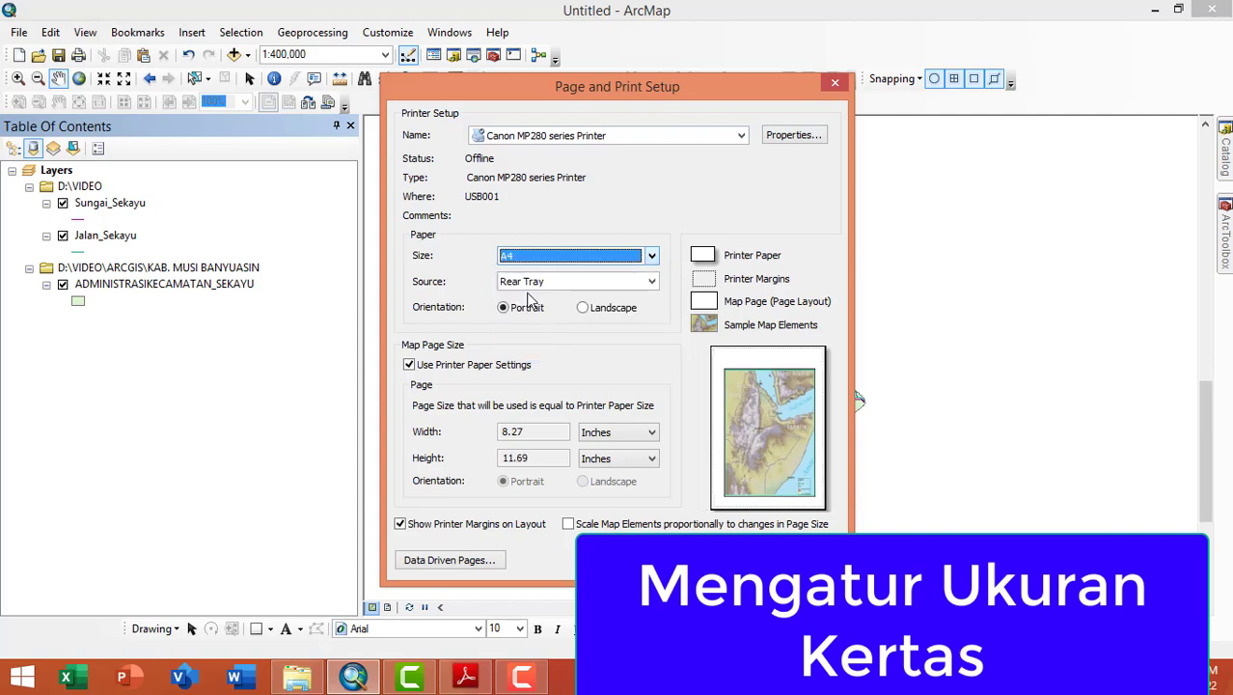
pyautogui.click(594, 311)
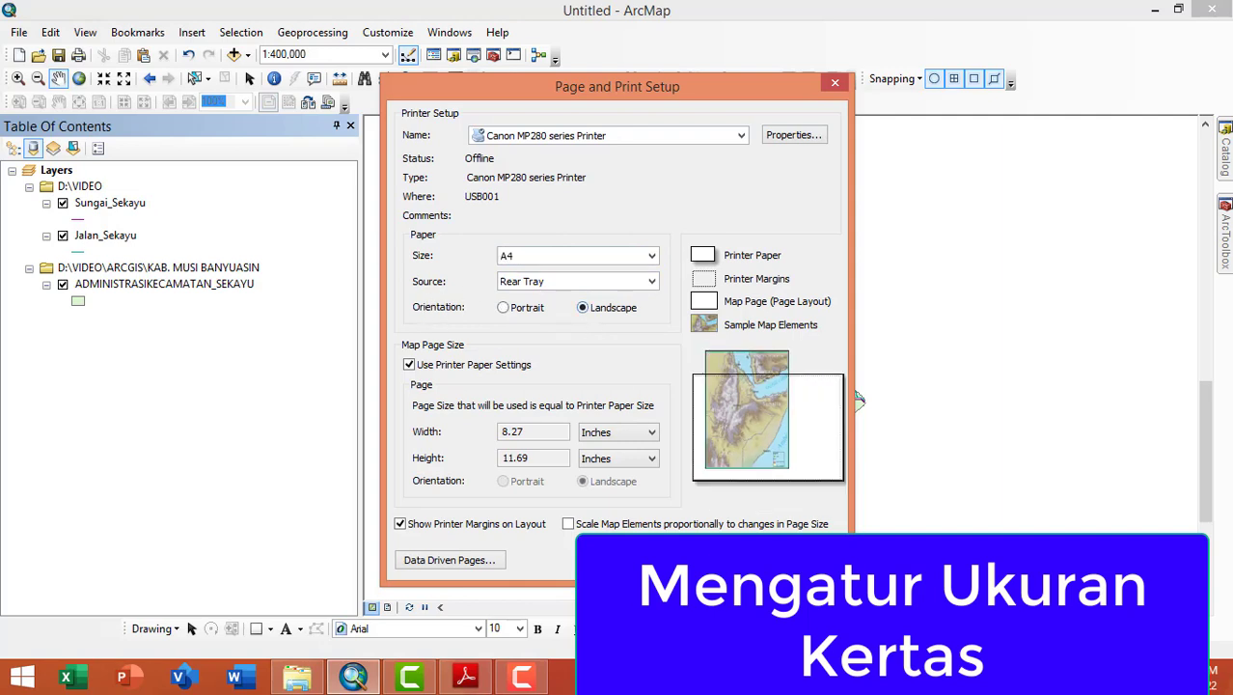
pyautogui.click(735, 560)
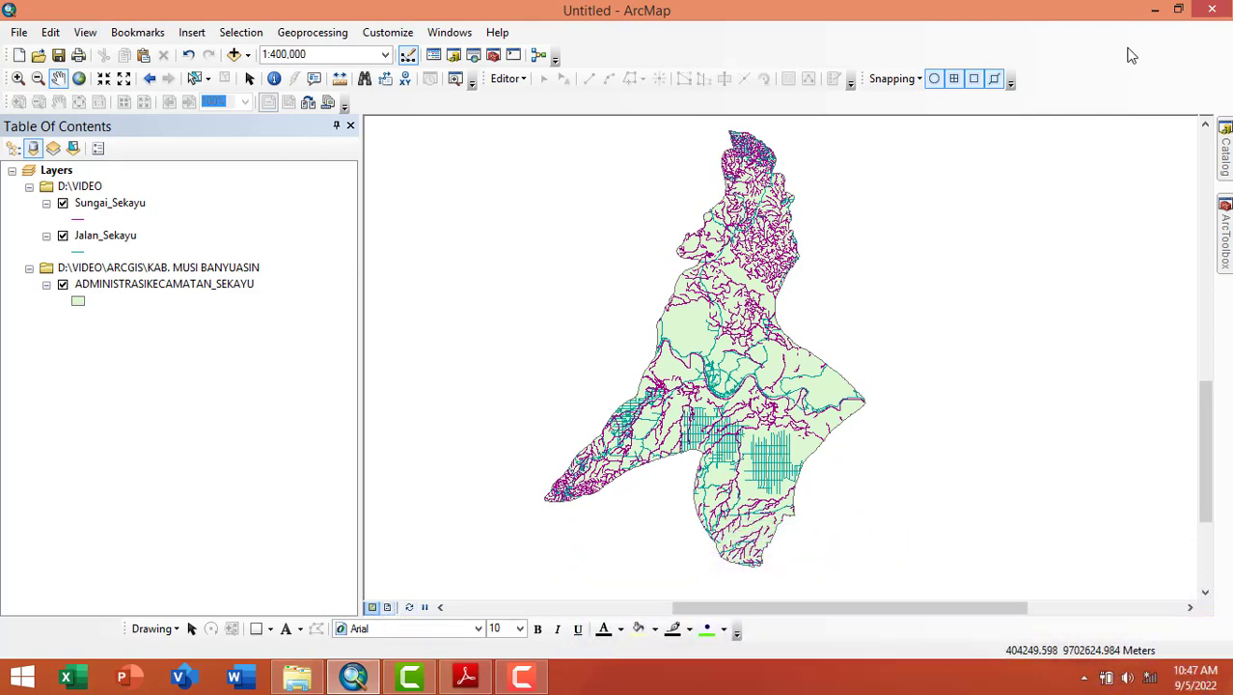
# Switch to layout view, then move and shrink the data frame to fit within the left part of the landscape page.
pyautogui.click(83, 34)
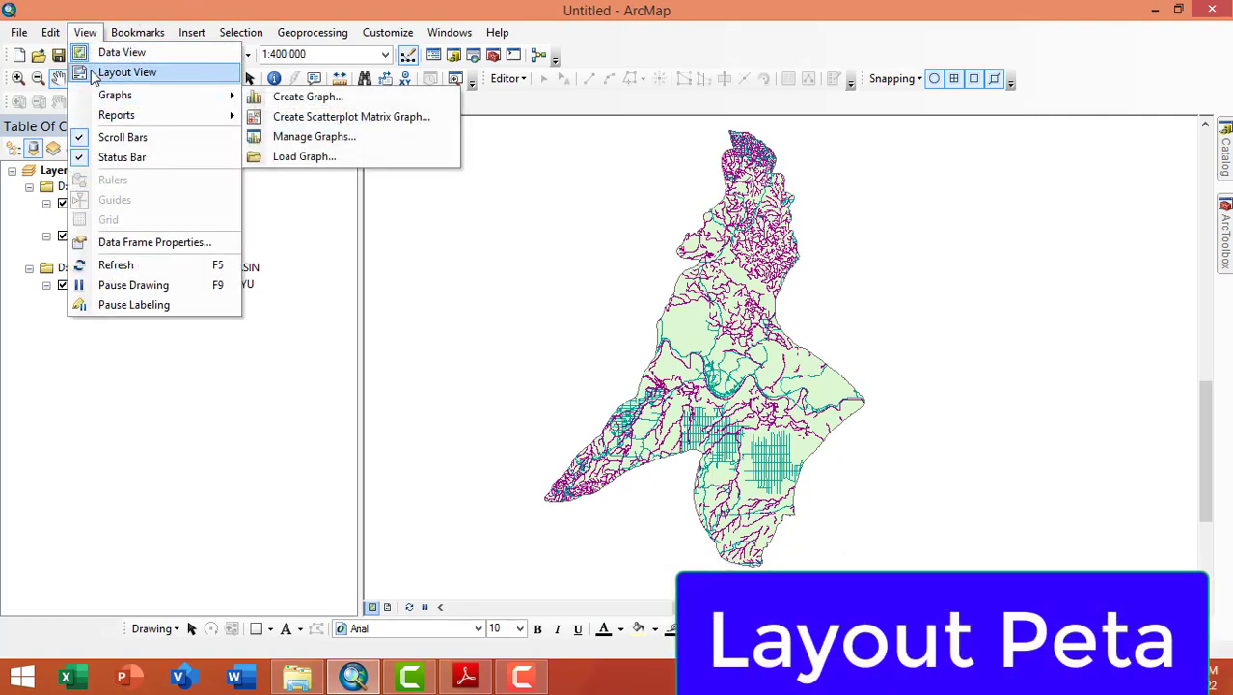
pyautogui.click(127, 72)
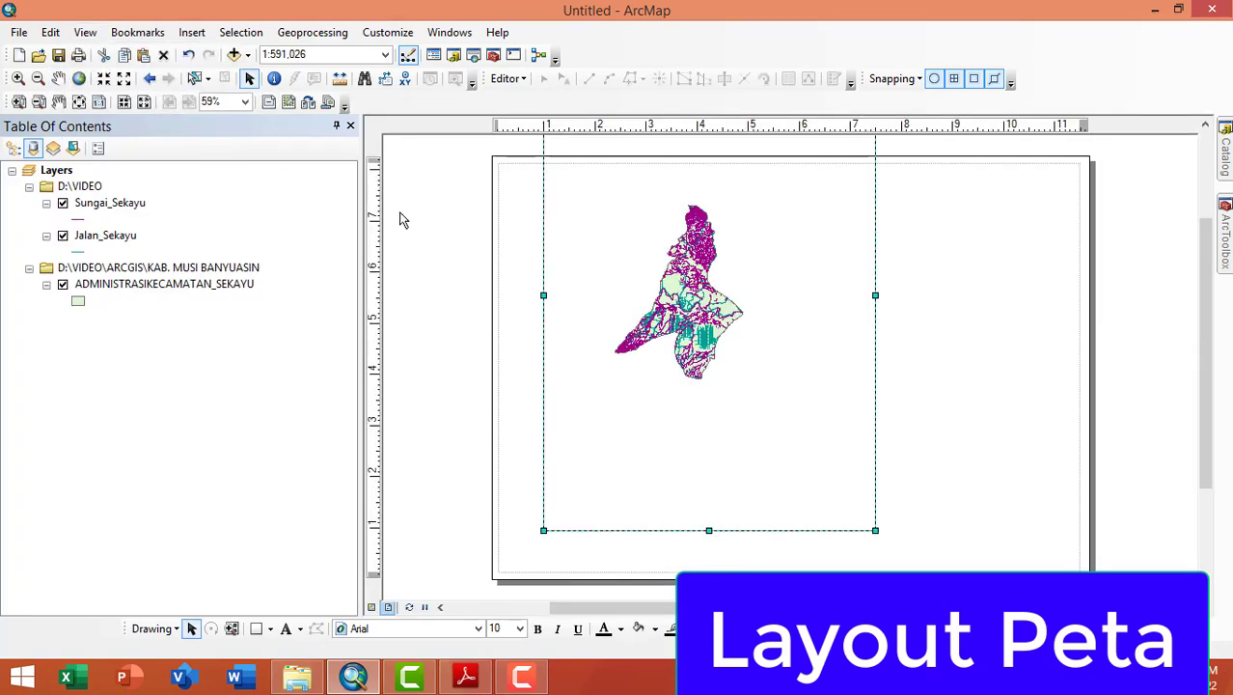
pyautogui.moveTo(777, 226); pyautogui.dragTo(718, 358)
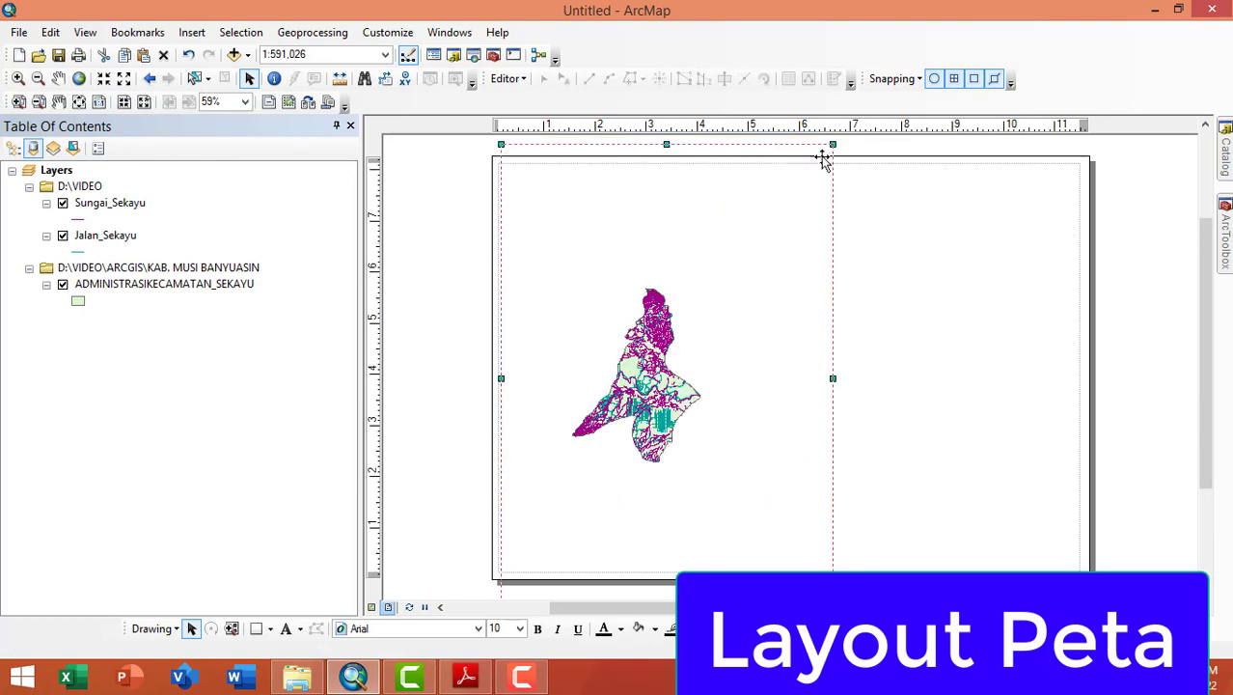
pyautogui.moveTo(832, 146); pyautogui.dragTo(799, 210)
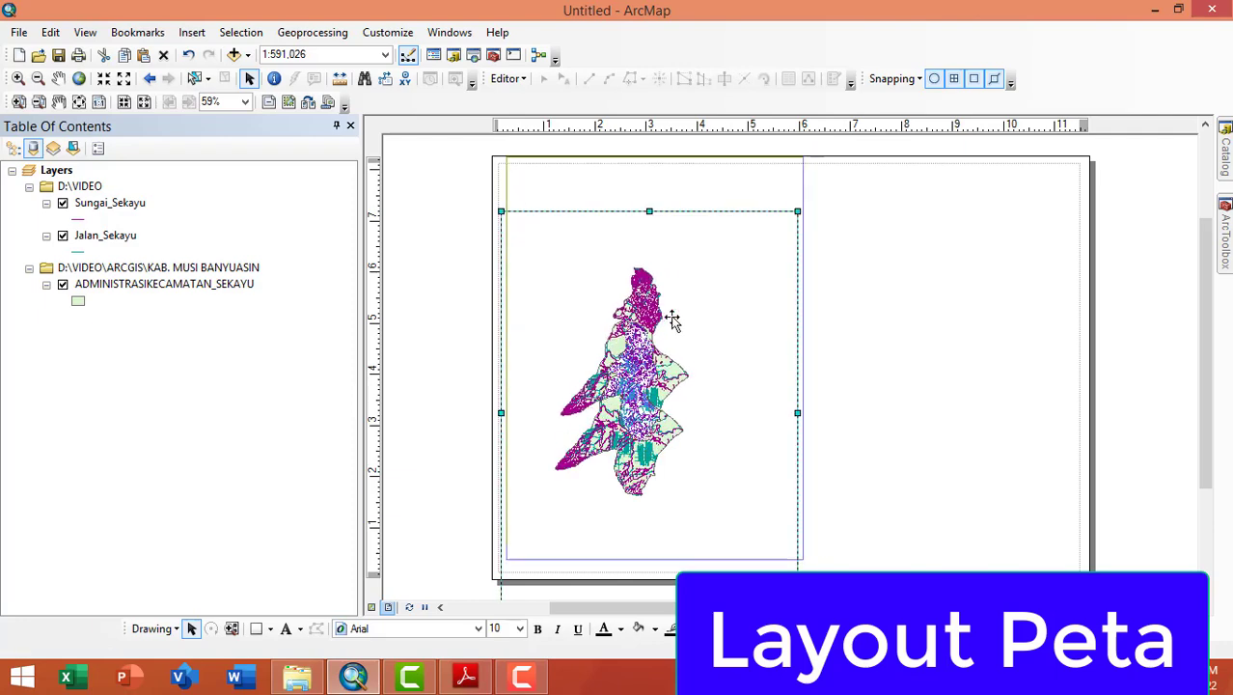
pyautogui.moveTo(668, 319); pyautogui.dragTo(666, 319)
pyautogui.moveTo(691, 394); pyautogui.dragTo(694, 401)
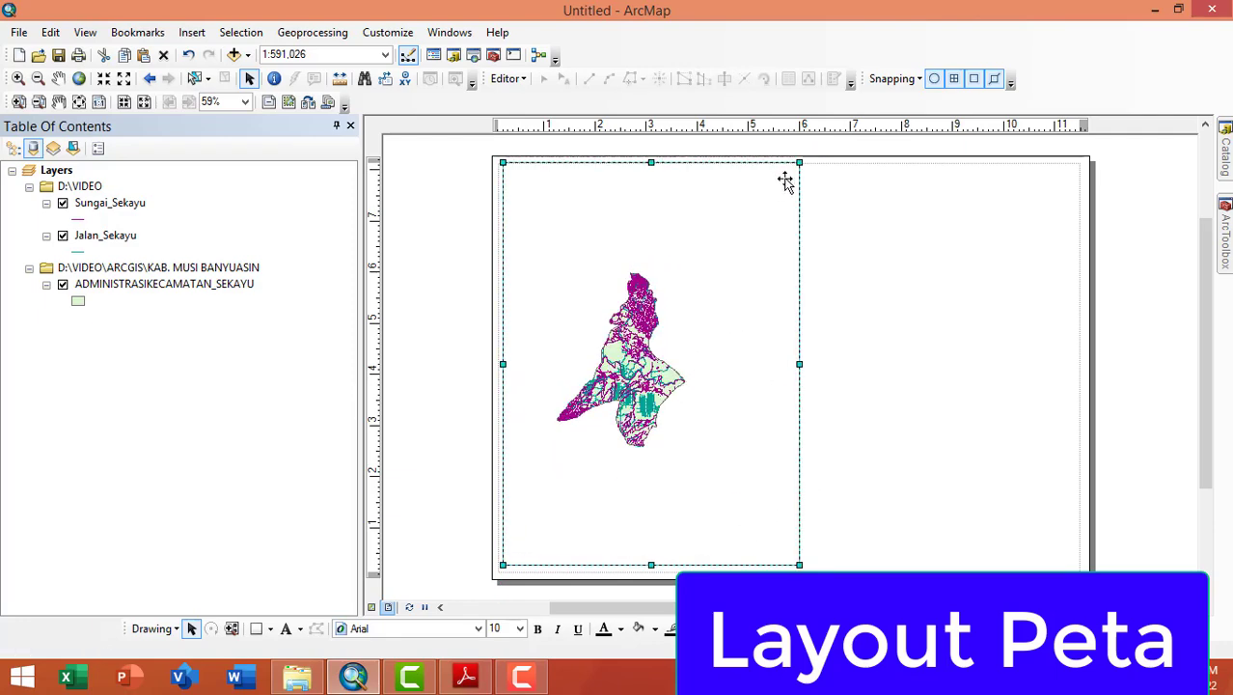
pyautogui.moveTo(798, 163); pyautogui.dragTo(794, 168)
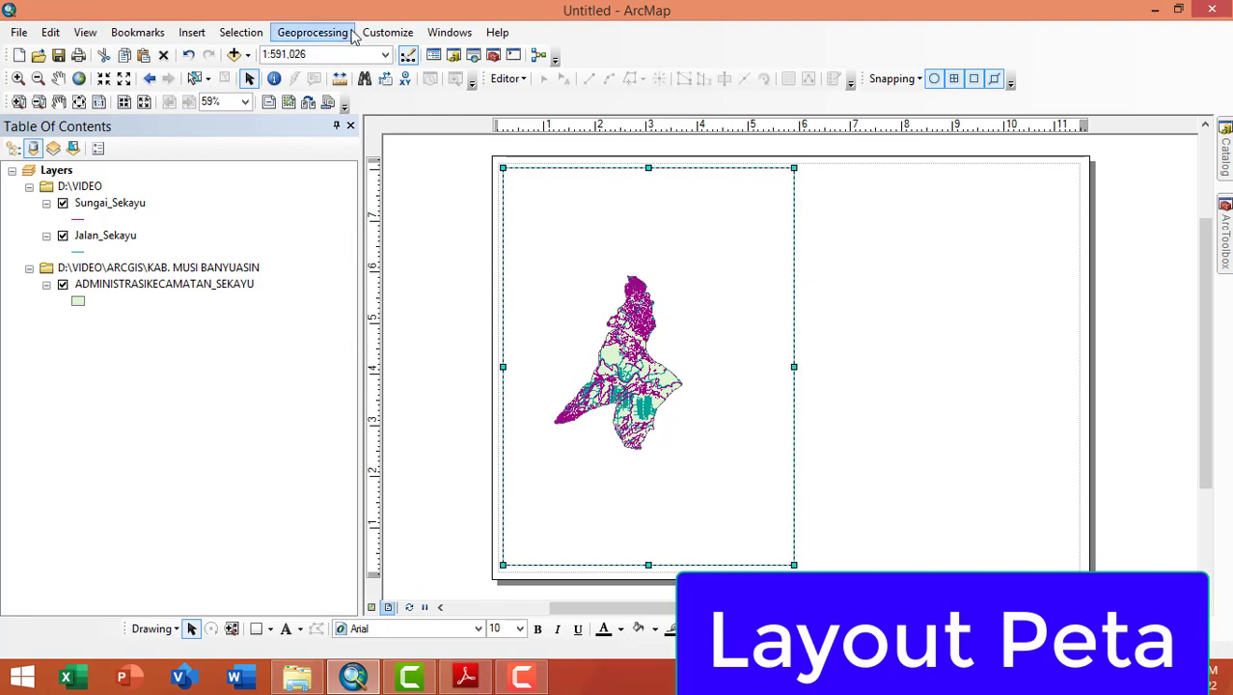
# Try a map scale of 1:250,000 and replace it with the 1:300,000 scale used in SEKAYU_JIS.pdf, consulted in Adobe Reader.
pyautogui.click(385, 56)
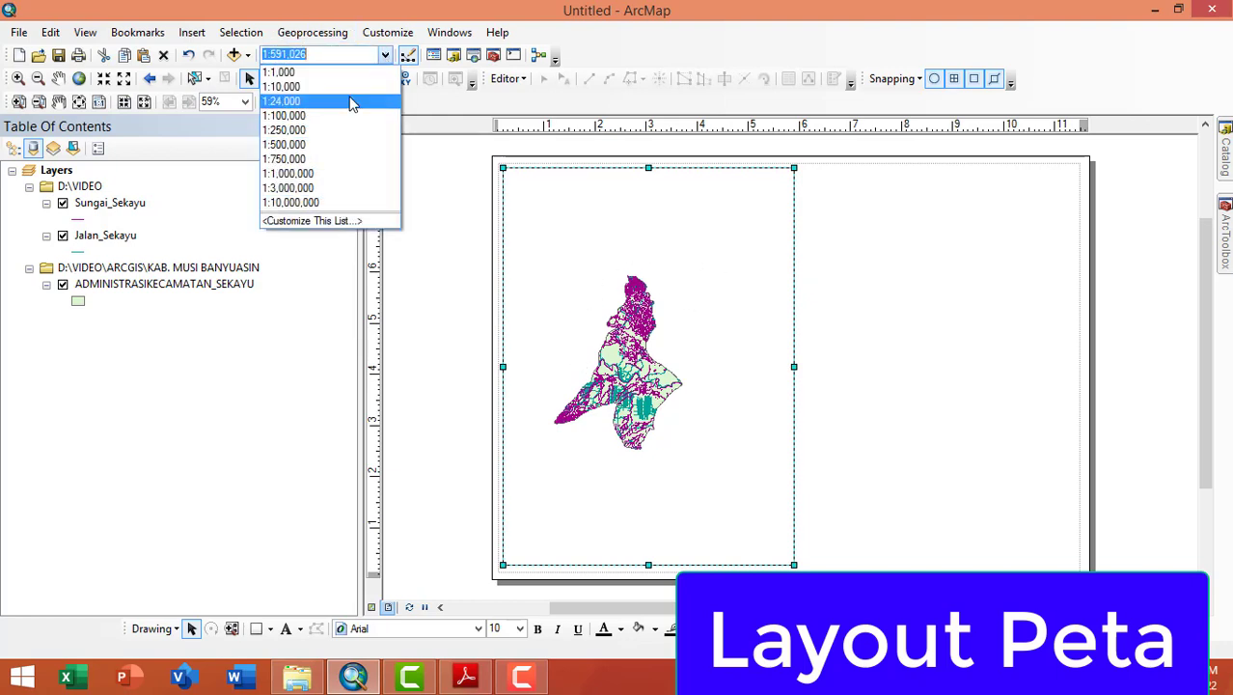
pyautogui.click(328, 129)
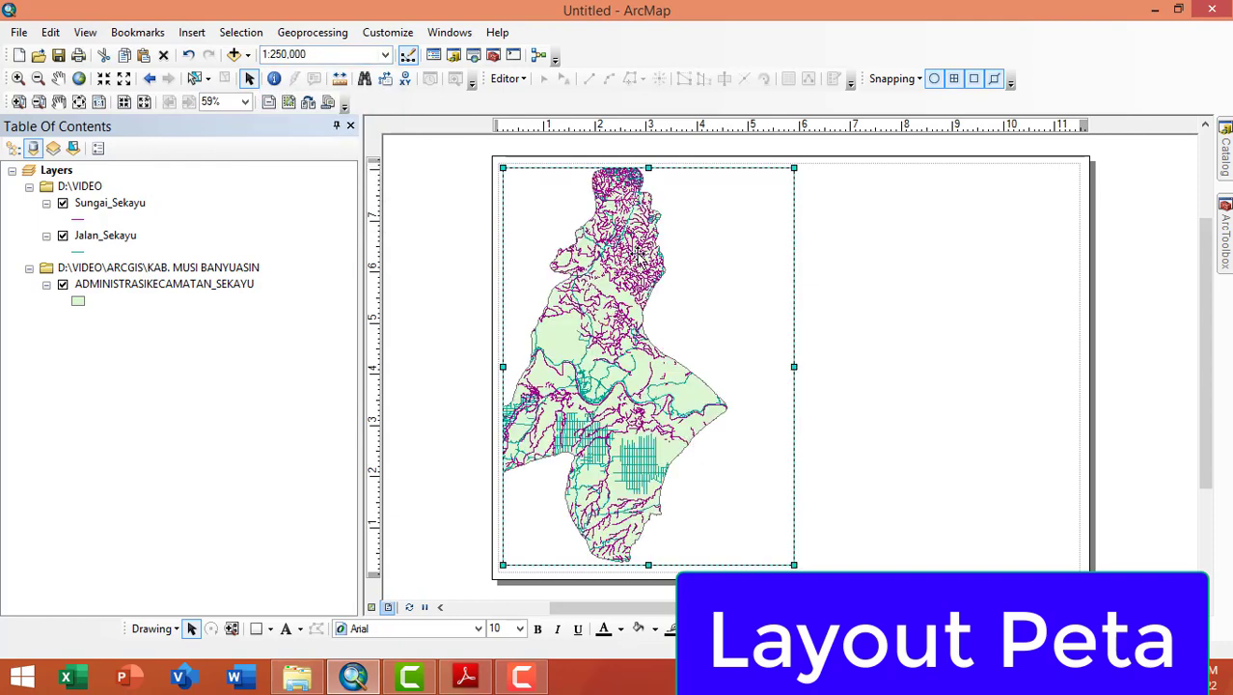
pyautogui.click(283, 55)
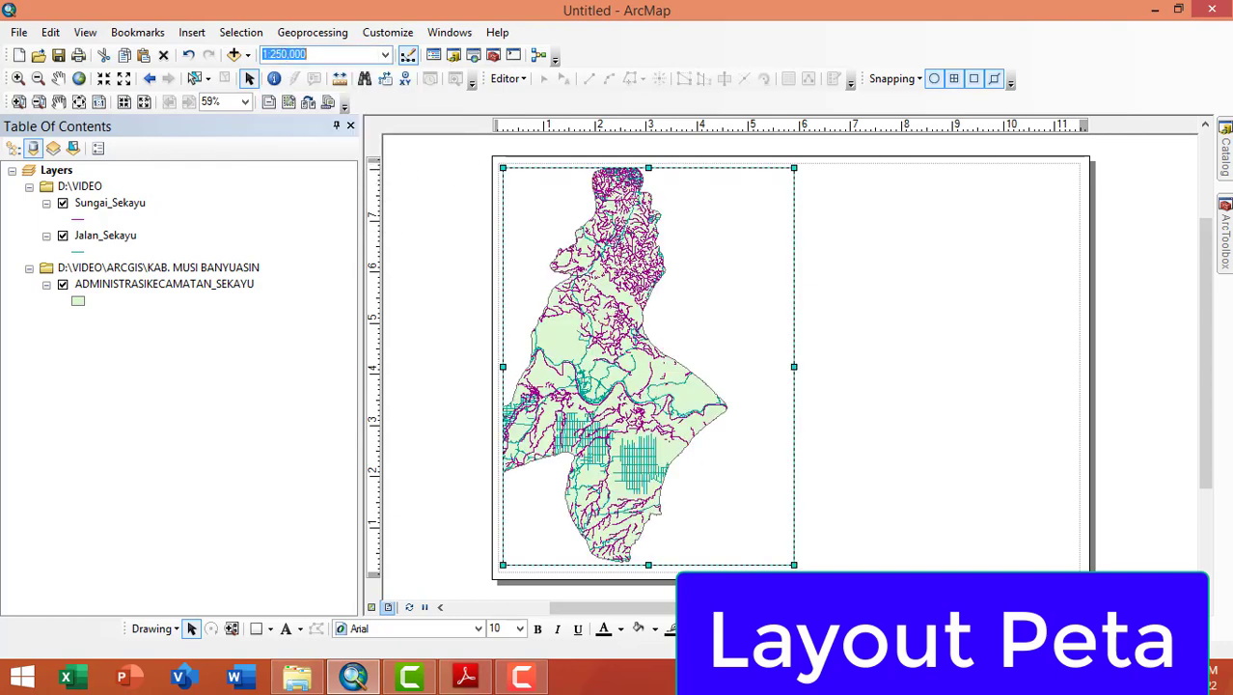
pyautogui.click(483, 680)
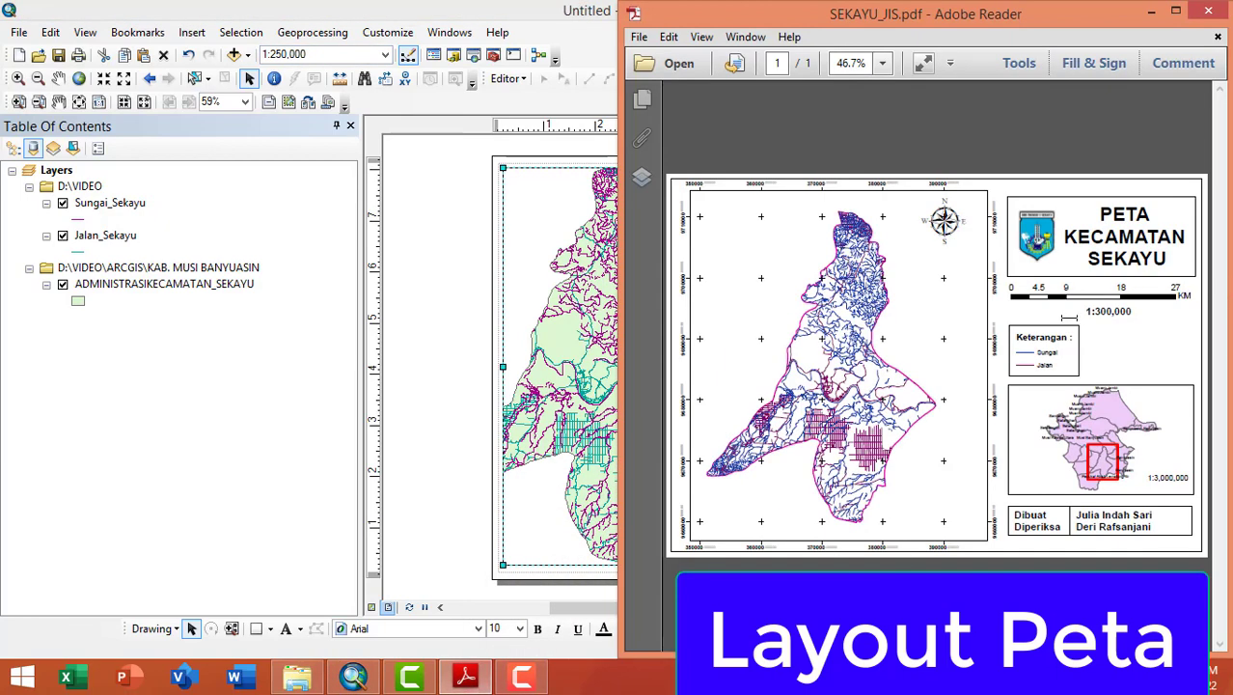
pyautogui.click(1152, 13)
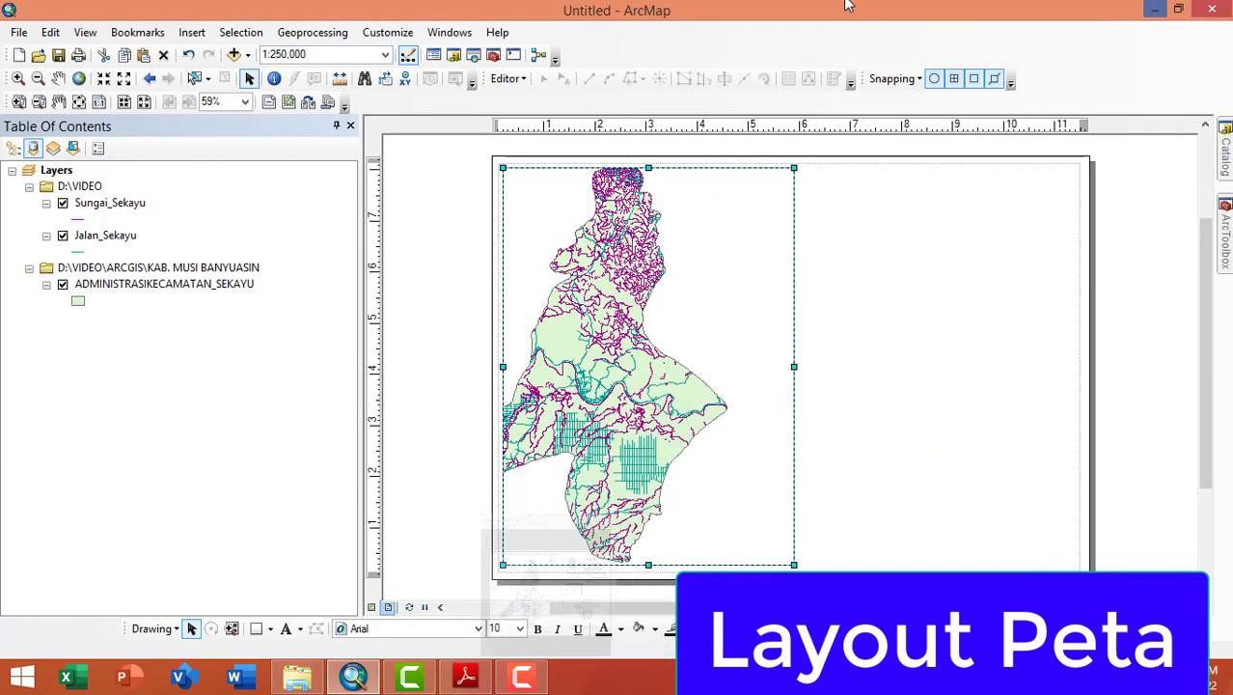
pyautogui.click(284, 55)
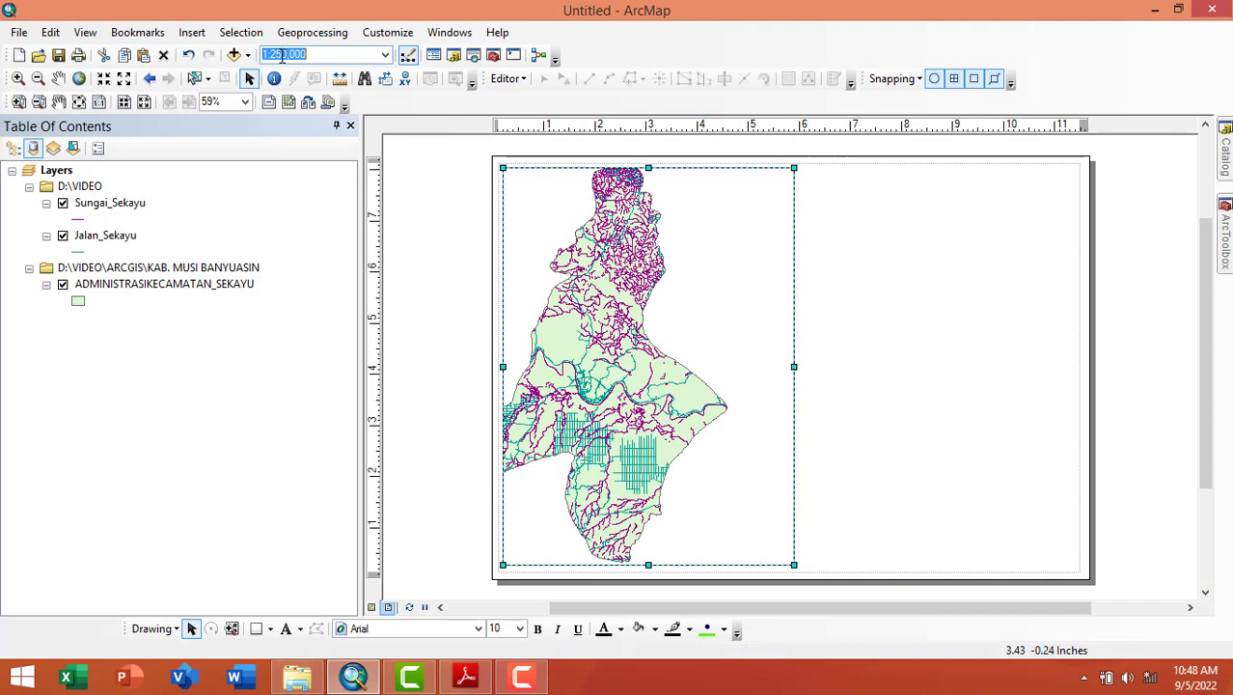
pyautogui.click(283, 55)
pyautogui.press('Return')
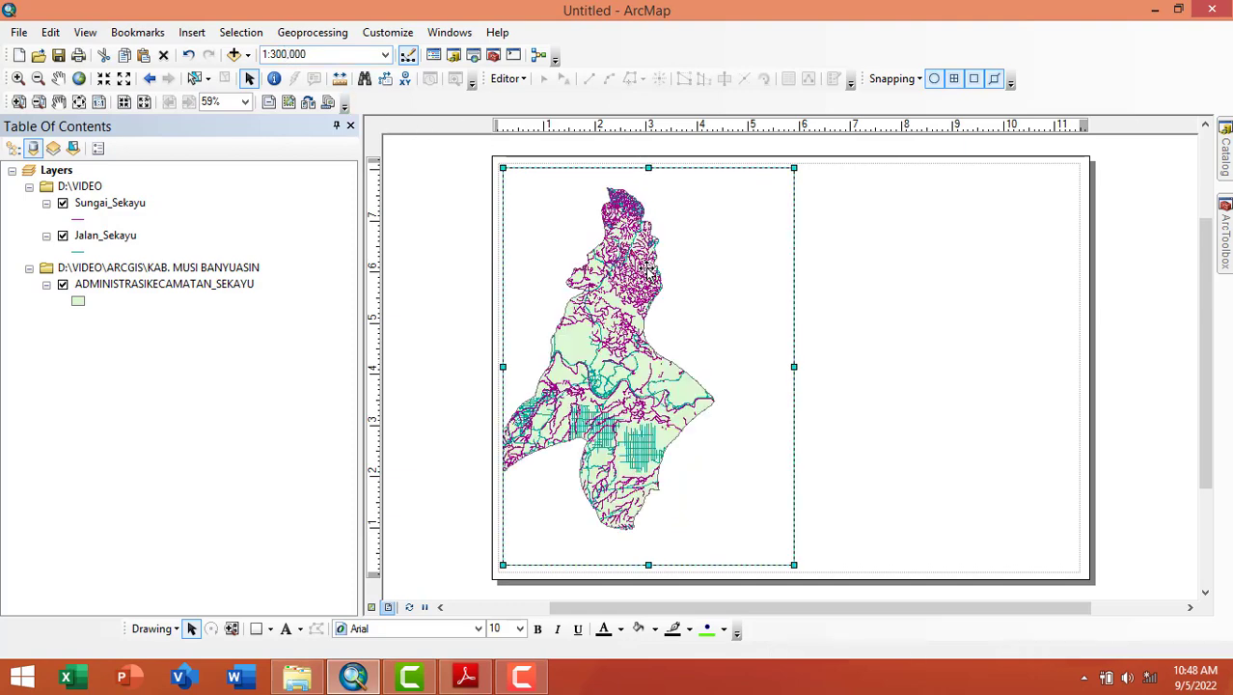
# Widen the data frame to the page's left margin and shift the Sekayu map rightward in data view before returning to the layout.
pyautogui.moveTo(650, 271); pyautogui.dragTo(666, 265)
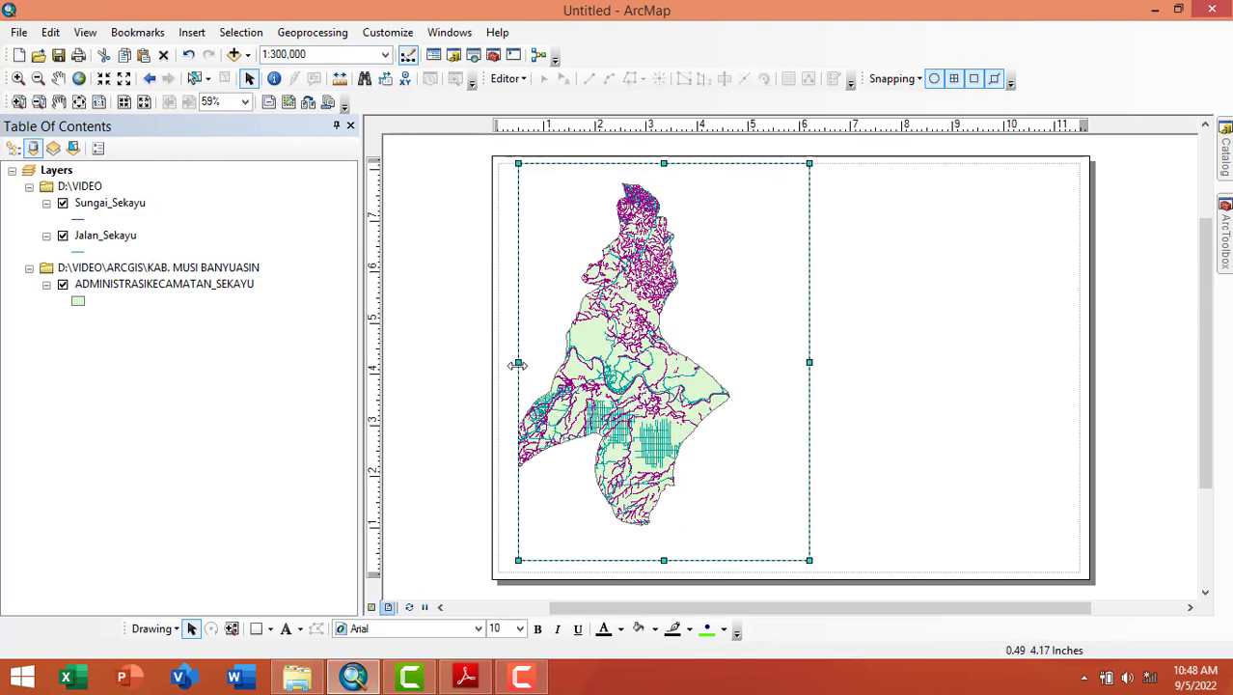
pyautogui.moveTo(519, 363); pyautogui.dragTo(500, 374)
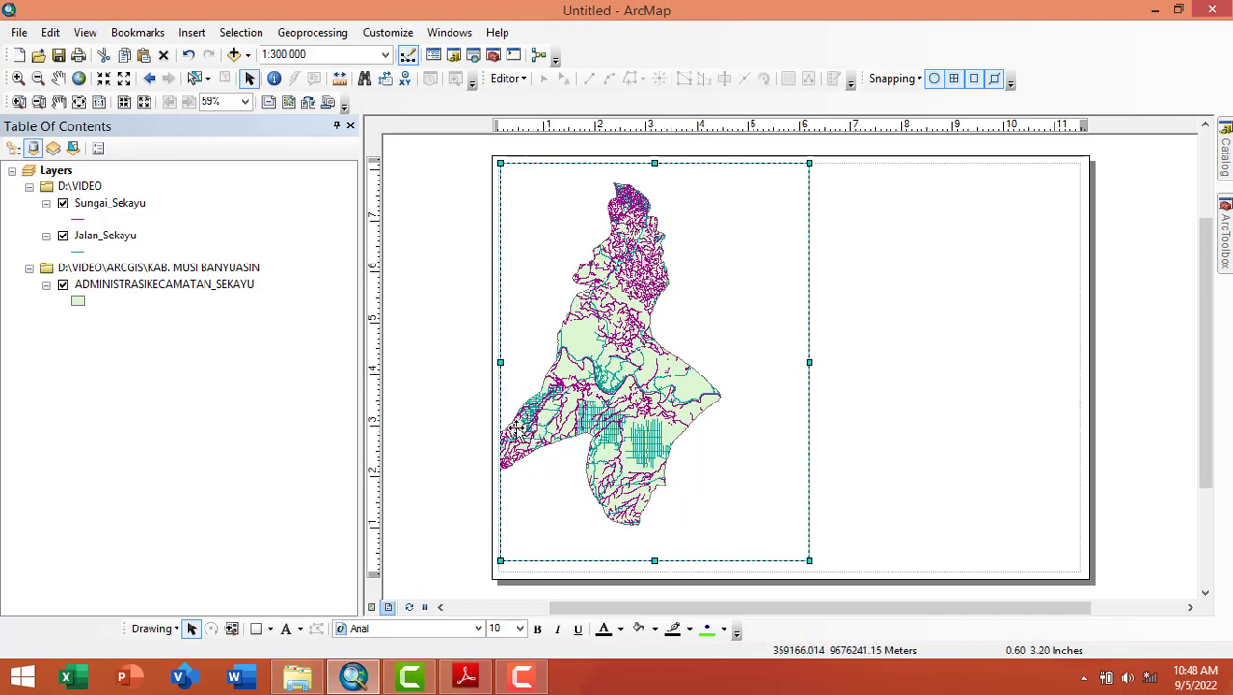
pyautogui.click(374, 608)
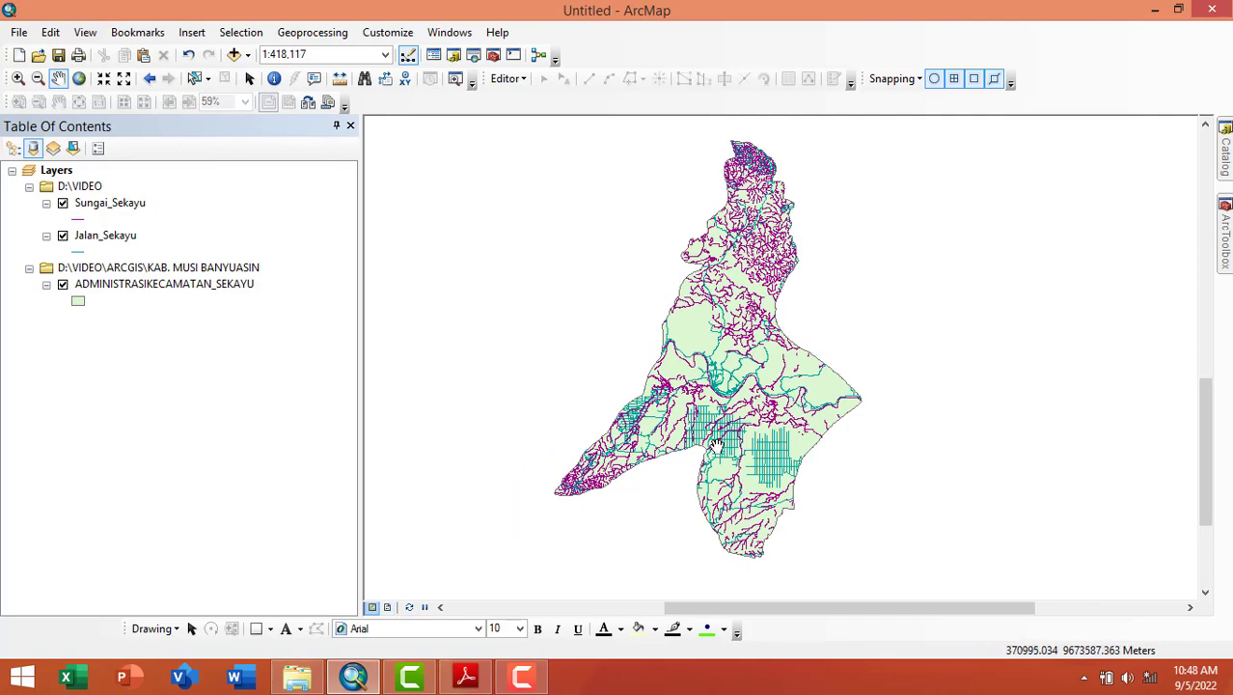
pyautogui.moveTo(714, 442); pyautogui.dragTo(766, 444)
pyautogui.scroll(-2, 765, 444)
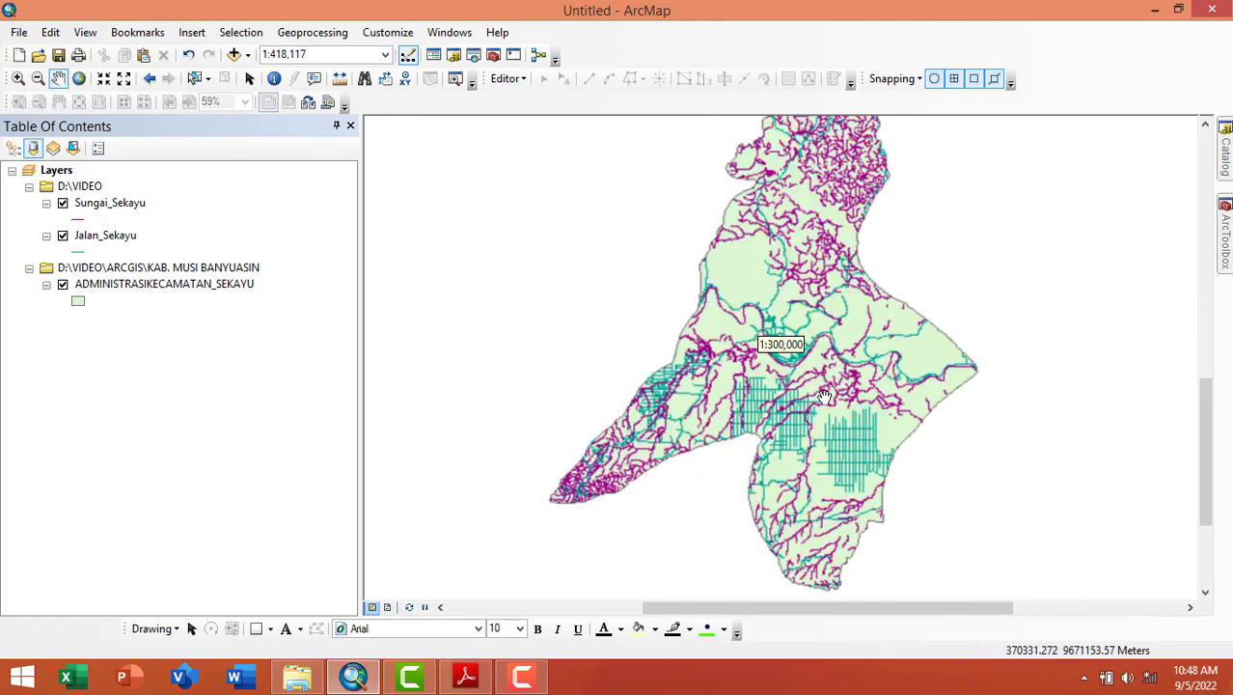
pyautogui.scroll(1, 815, 405)
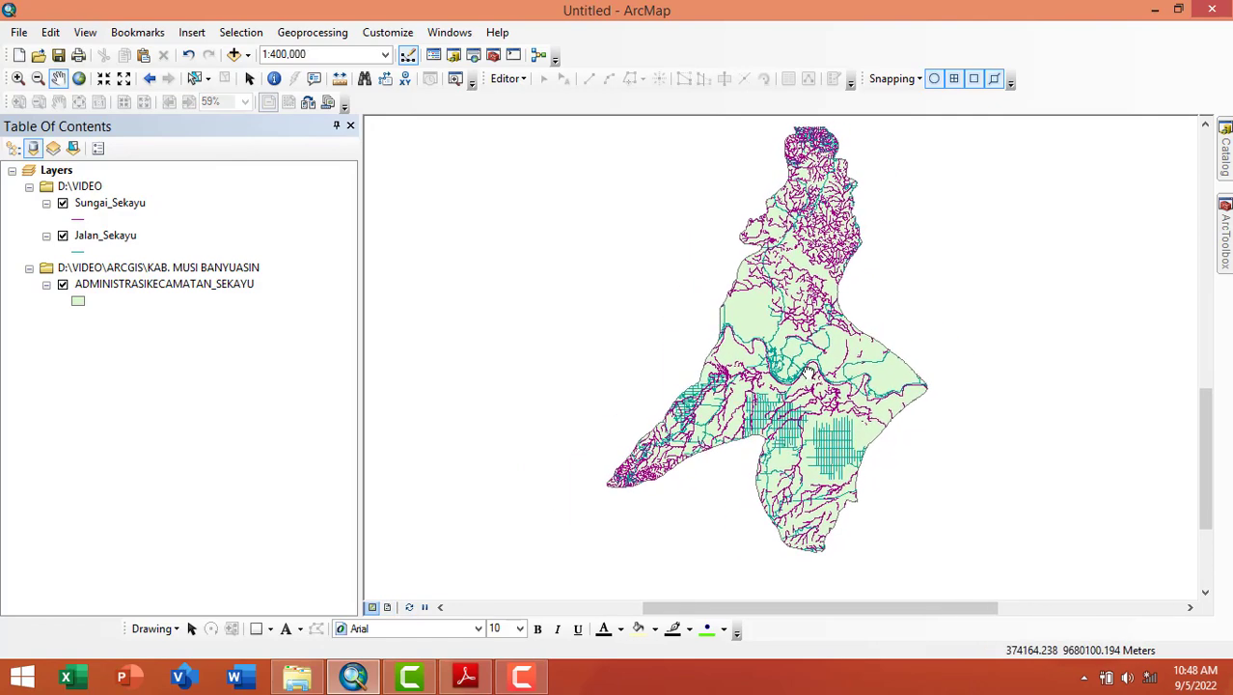
pyautogui.moveTo(801, 400); pyautogui.dragTo(818, 400)
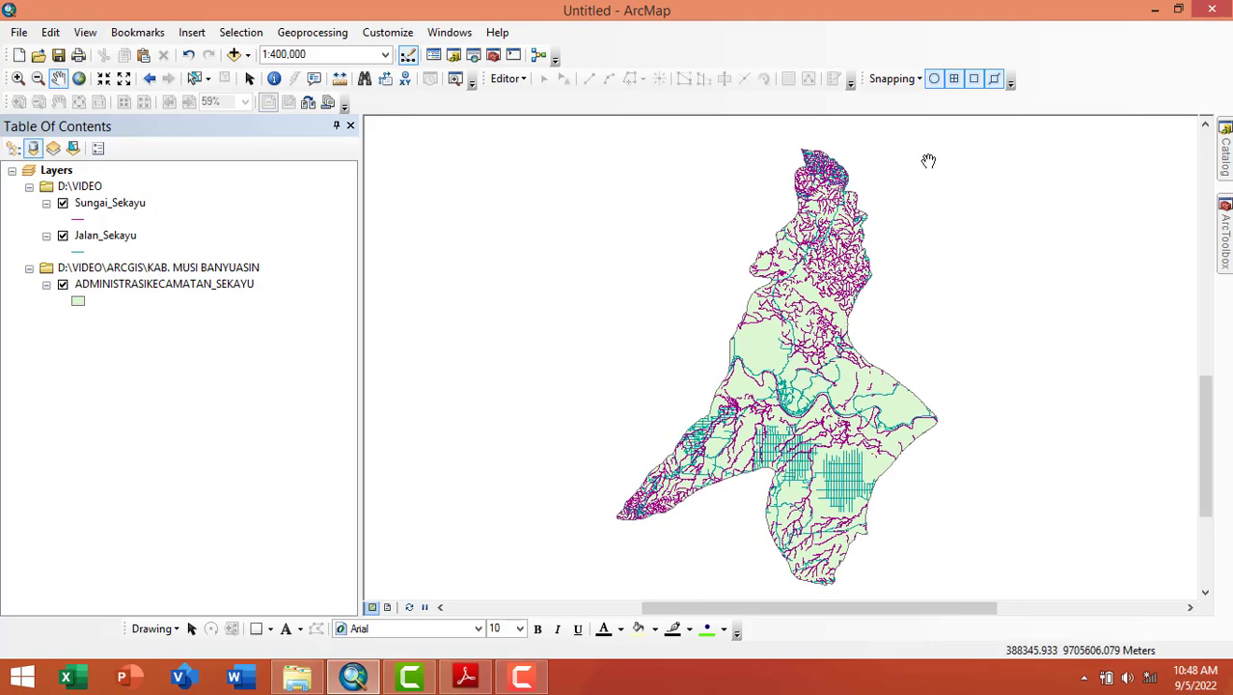
pyautogui.moveTo(782, 357); pyautogui.dragTo(789, 352)
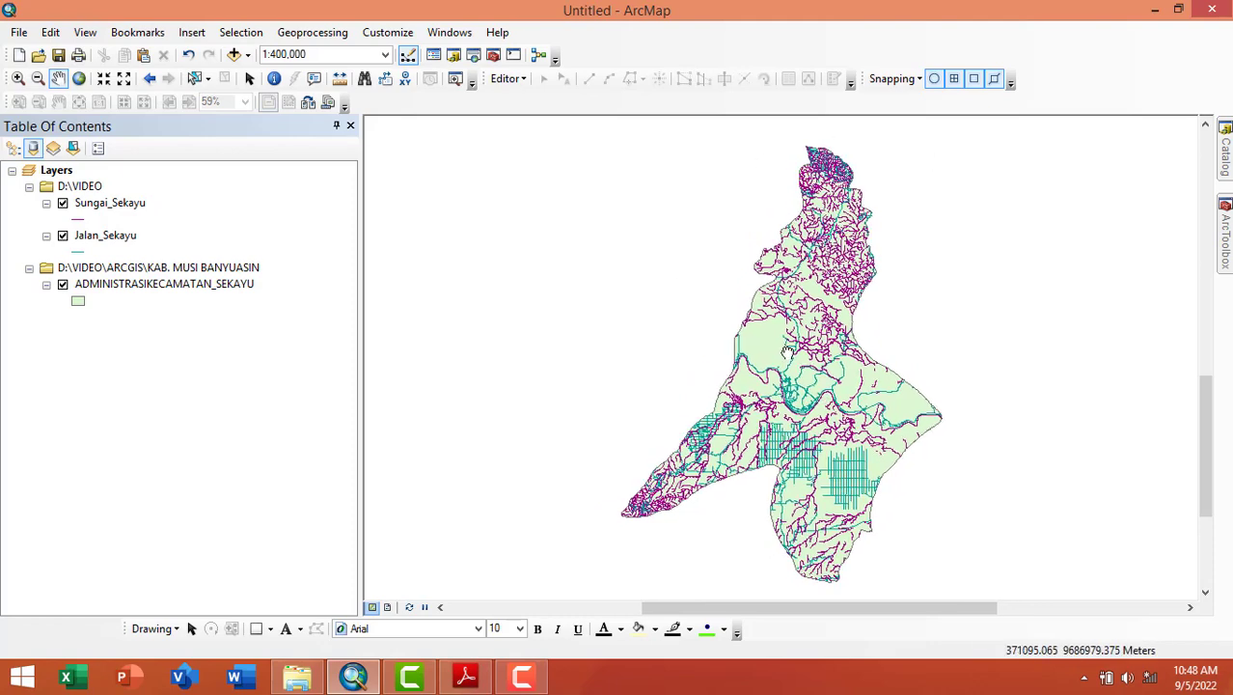
pyautogui.click(390, 608)
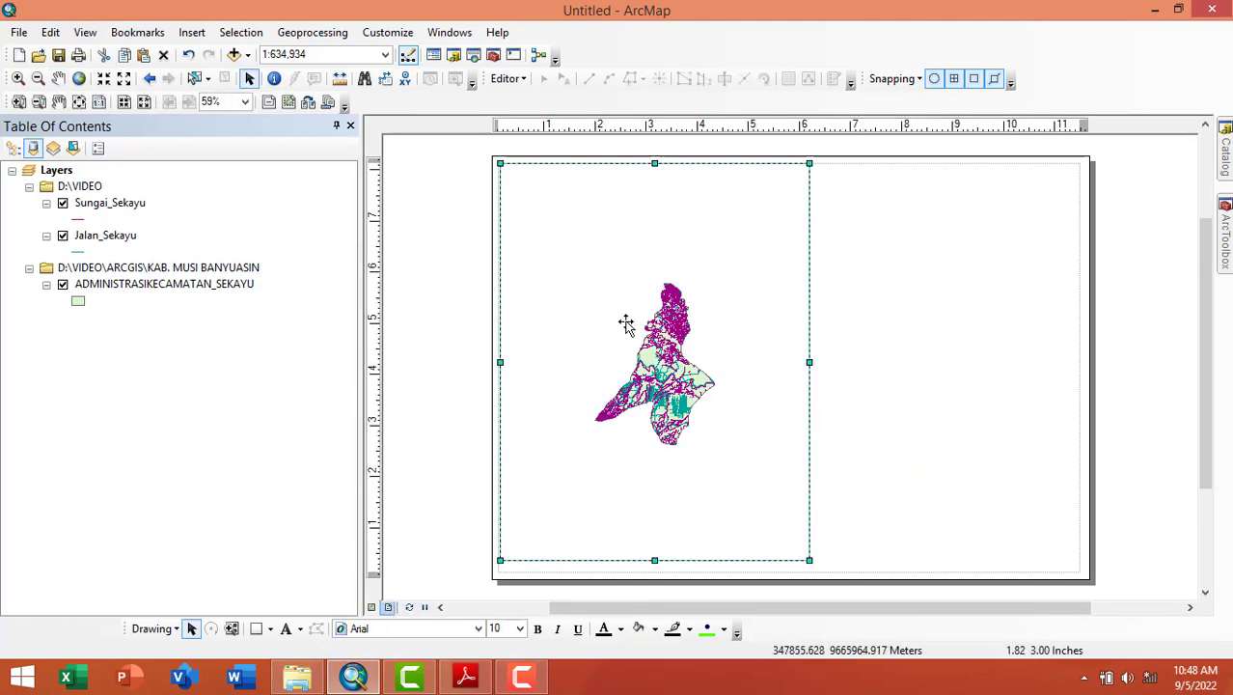
# Set the map scale to 1:300,000 and extend the data frame's lower edge to the page's bottom margin.
pyautogui.click(307, 56)
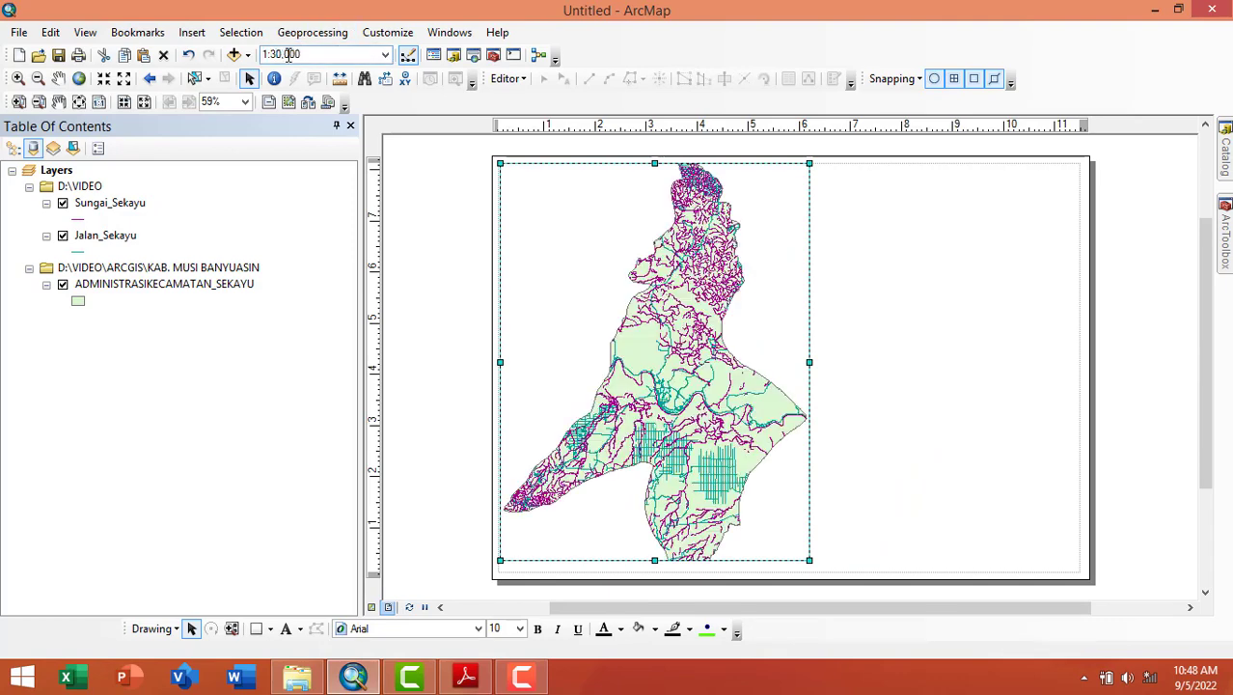
pyautogui.press('Return')
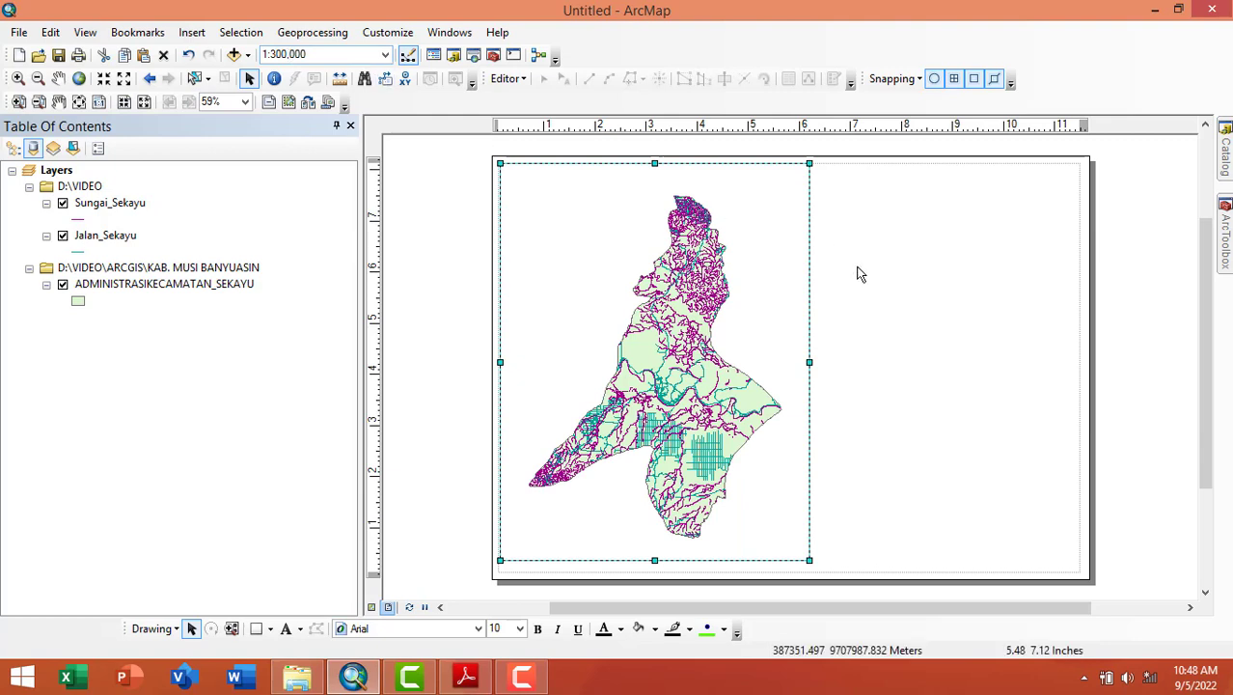
pyautogui.click(1149, 310)
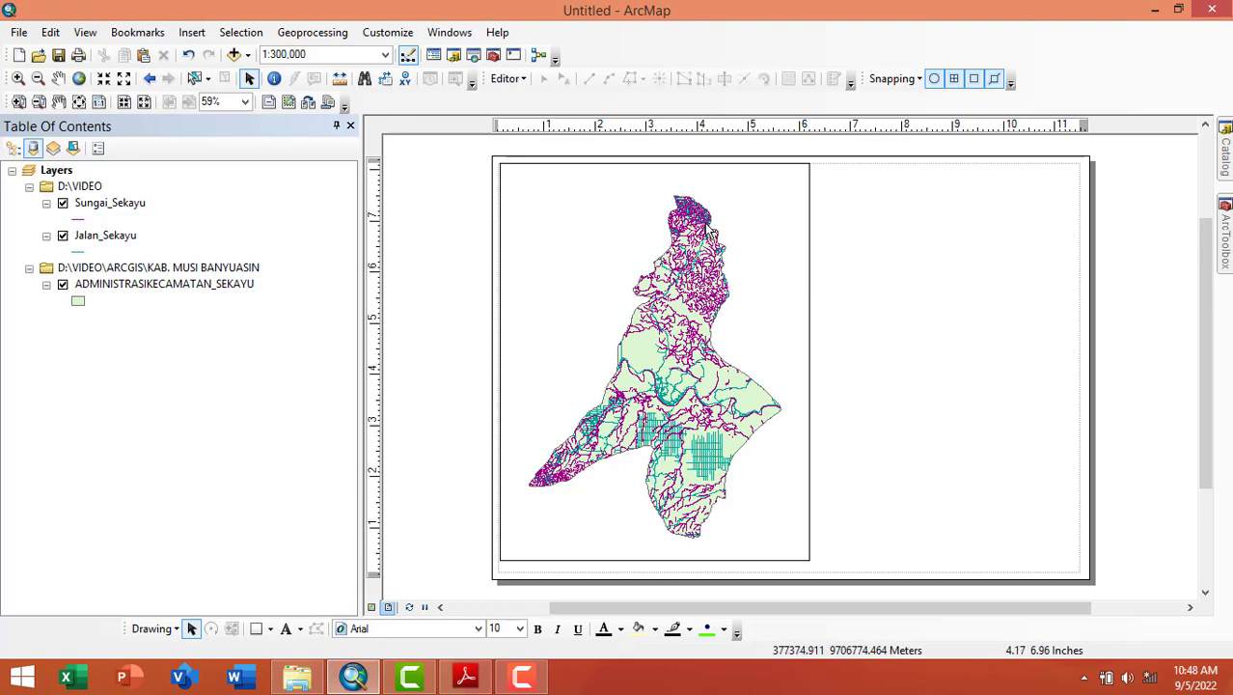
pyautogui.click(715, 171)
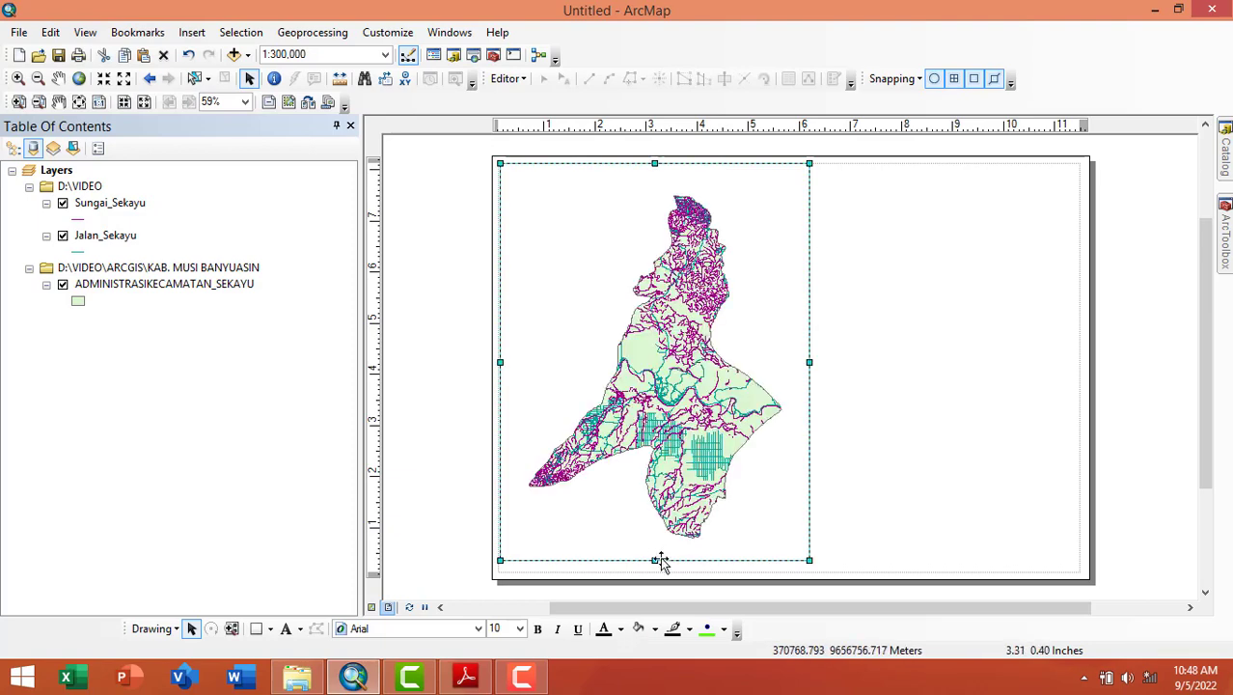
pyautogui.moveTo(656, 560); pyautogui.dragTo(658, 570)
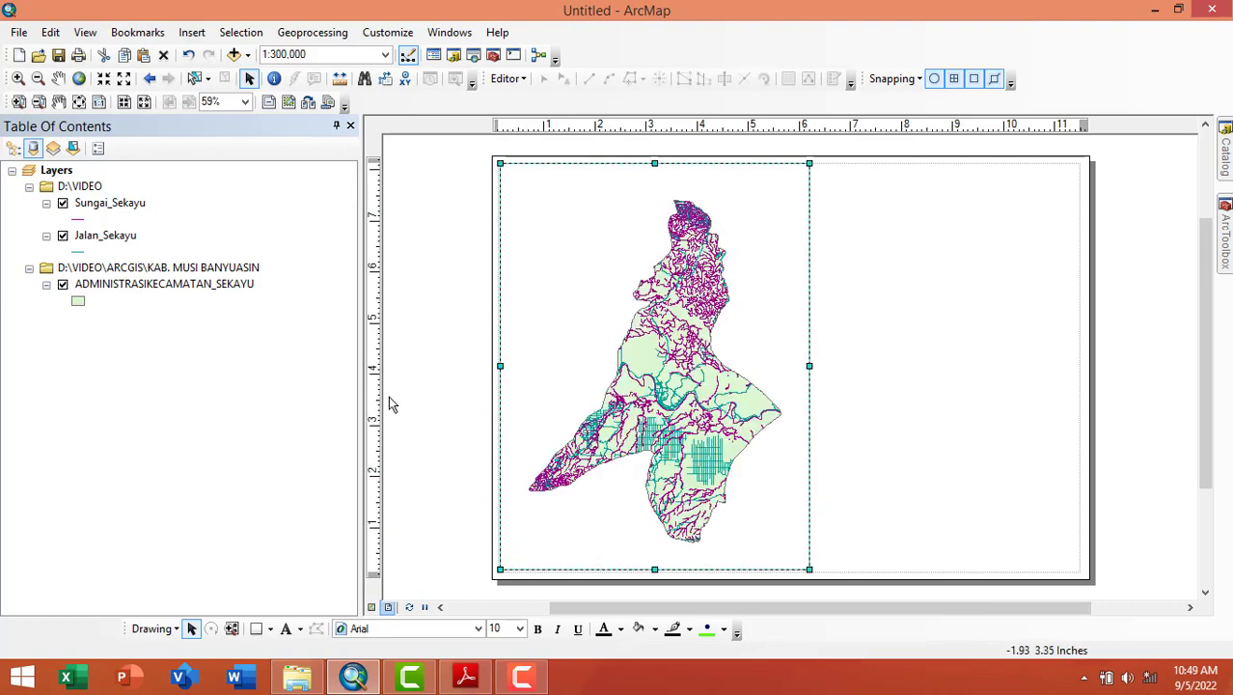
pyautogui.click(413, 365)
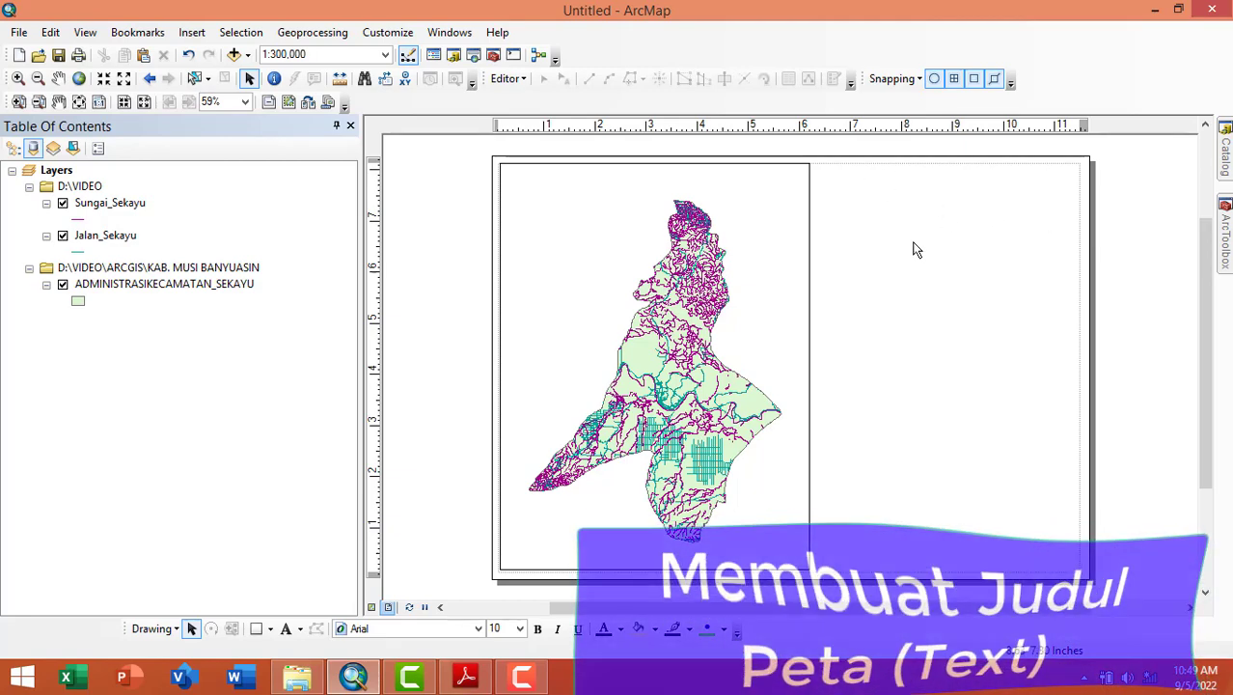
# Insert the text PETA KECAMATAN SEKAYU on the layout page as the map title.
pyautogui.click(192, 35)
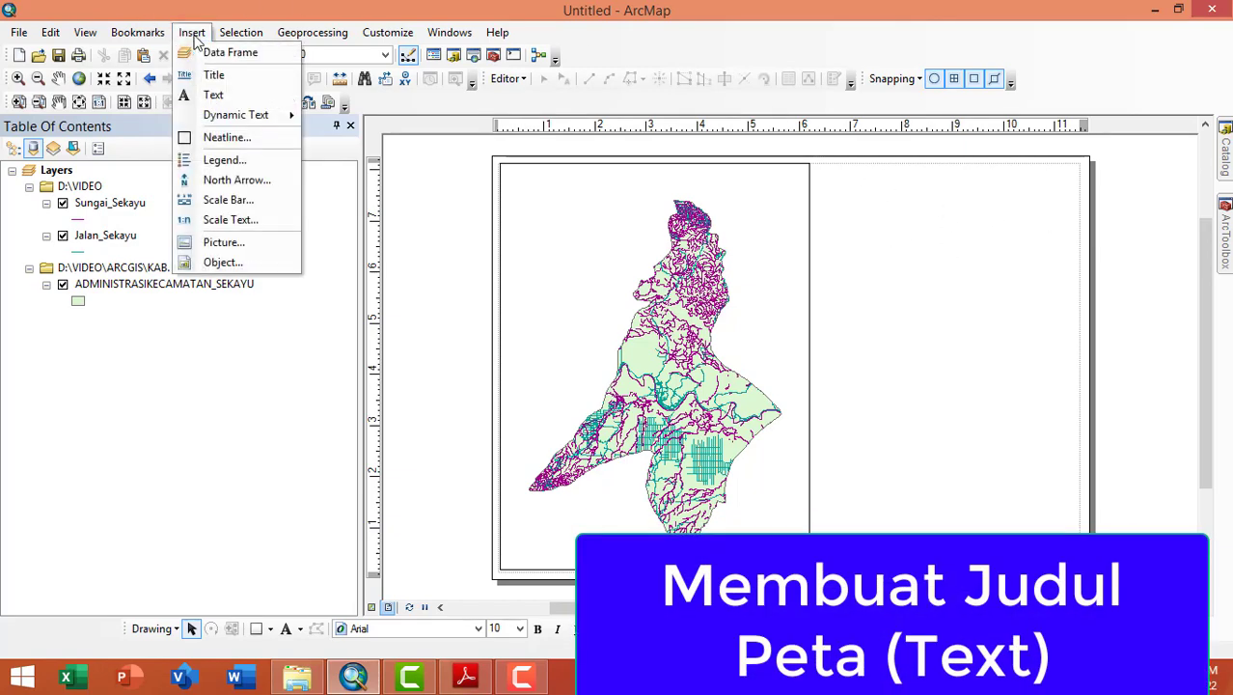
pyautogui.click(193, 101)
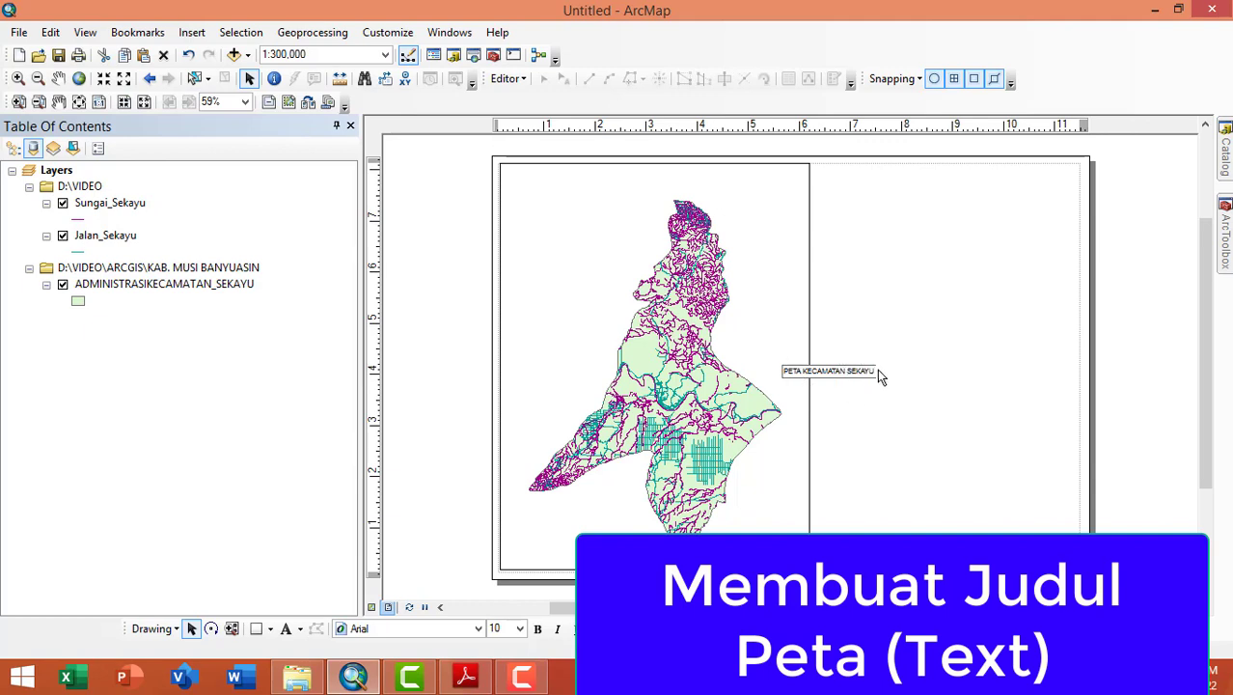
pyautogui.moveTo(877, 371); pyautogui.dragTo(860, 372)
# Set the title's font size to 36 and move it to the upper right of the page.
pyautogui.click(479, 629)
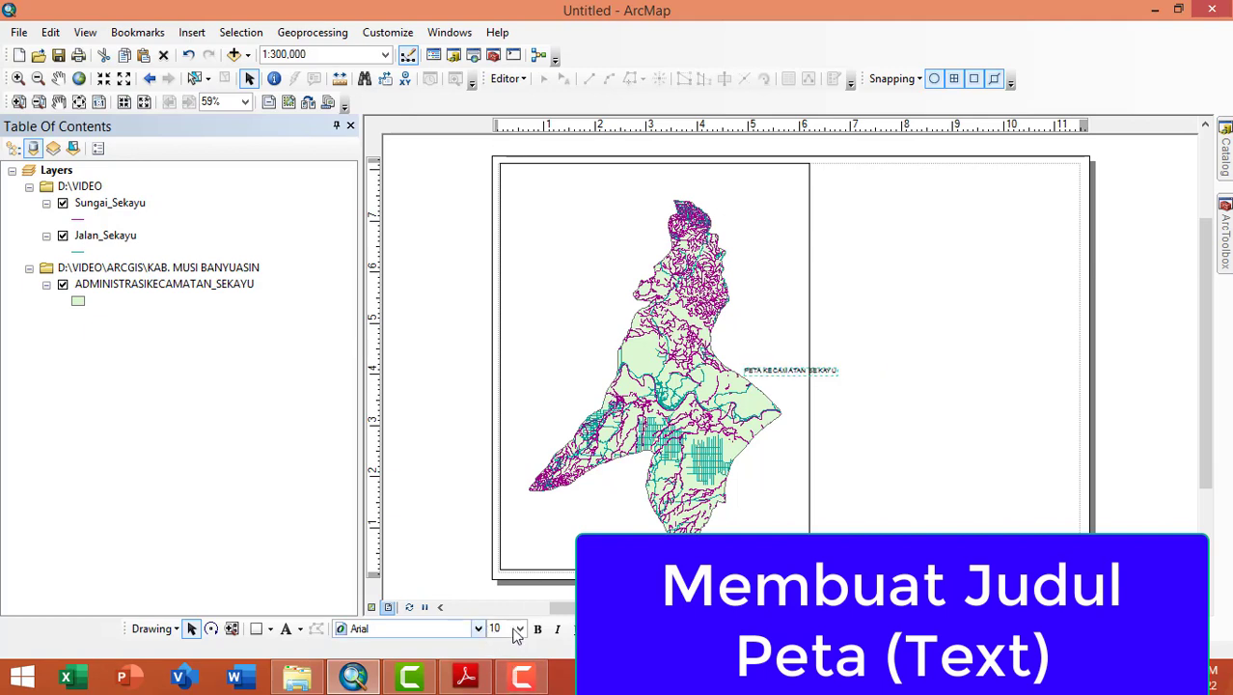
pyautogui.click(521, 630)
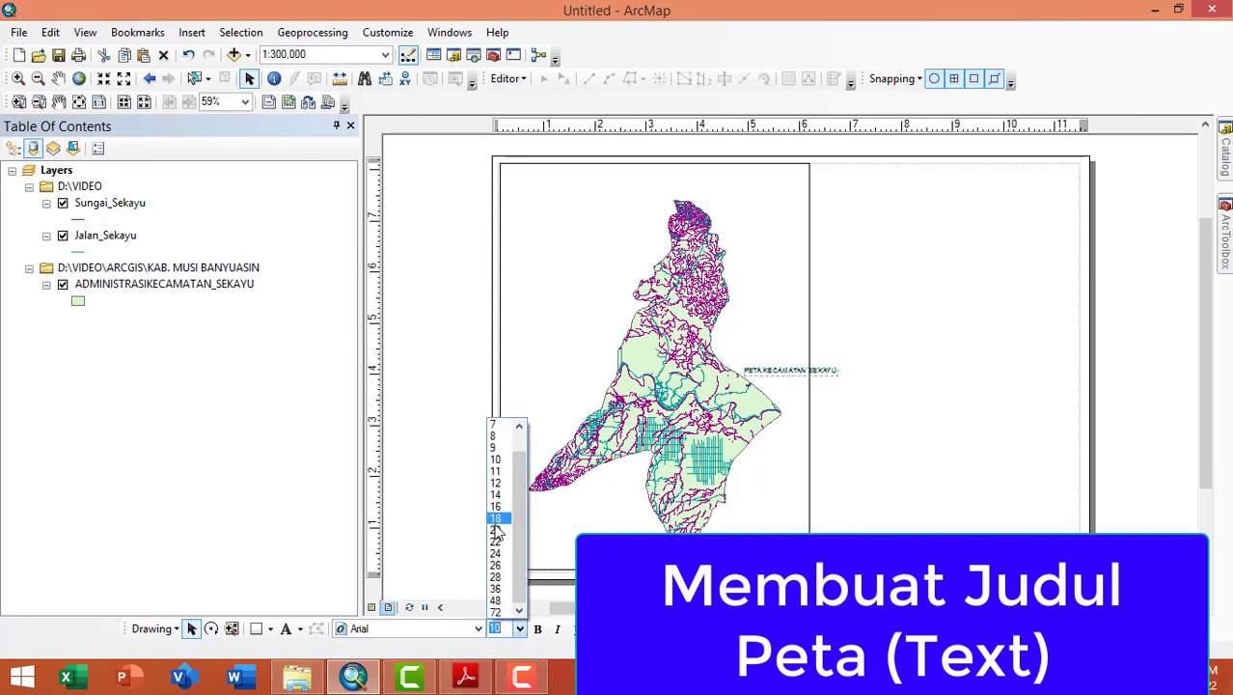
pyautogui.click(495, 589)
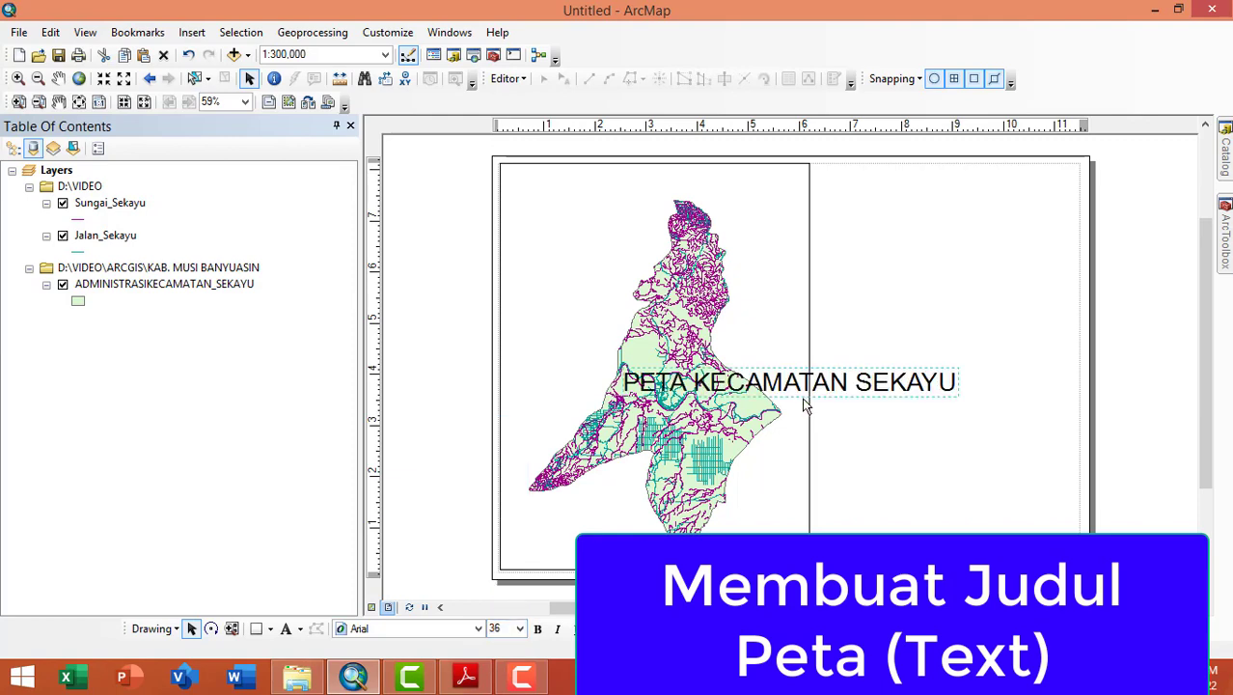
pyautogui.moveTo(869, 374); pyautogui.dragTo(1005, 205)
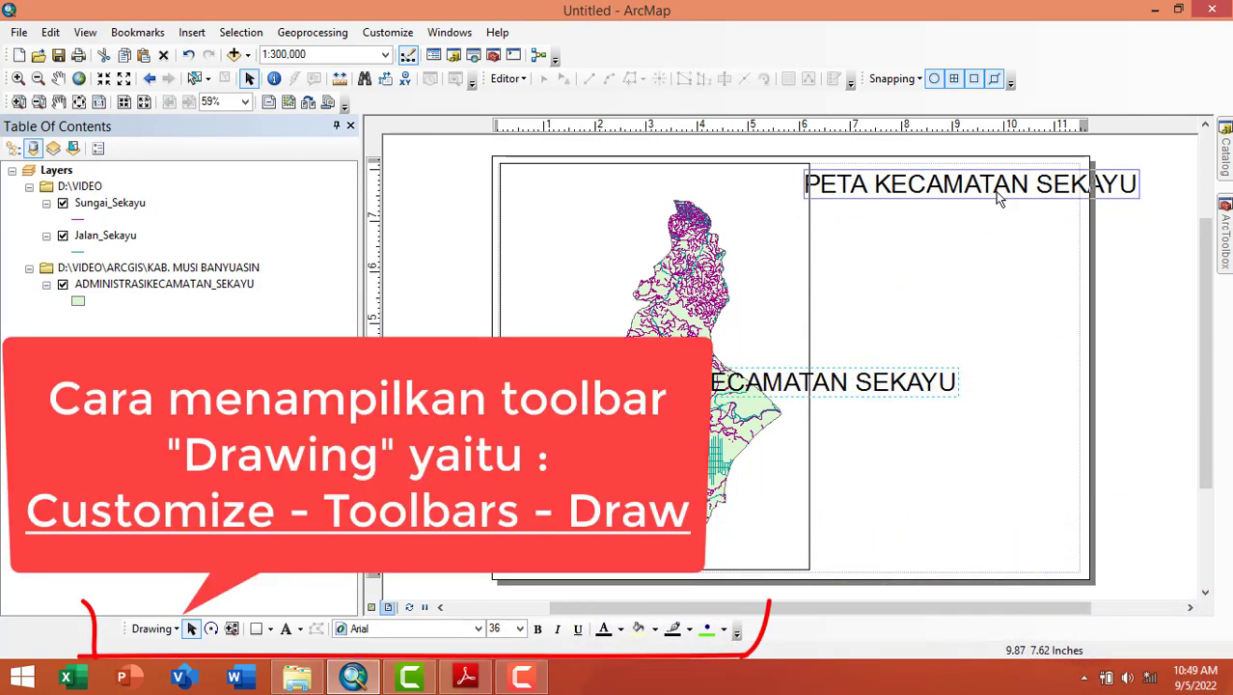
# Break the title after PETA into two lines and move it between the data frame and the page's right margin.
pyautogui.doubleClick(883, 196)
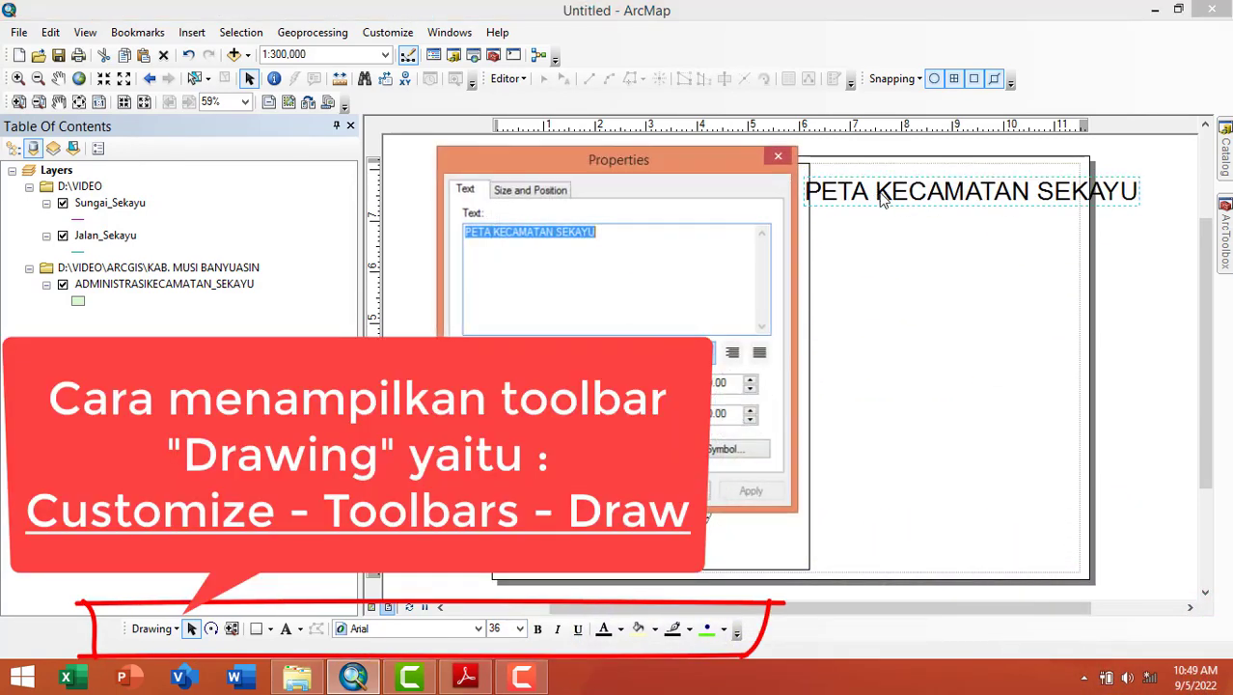
pyautogui.click(496, 232)
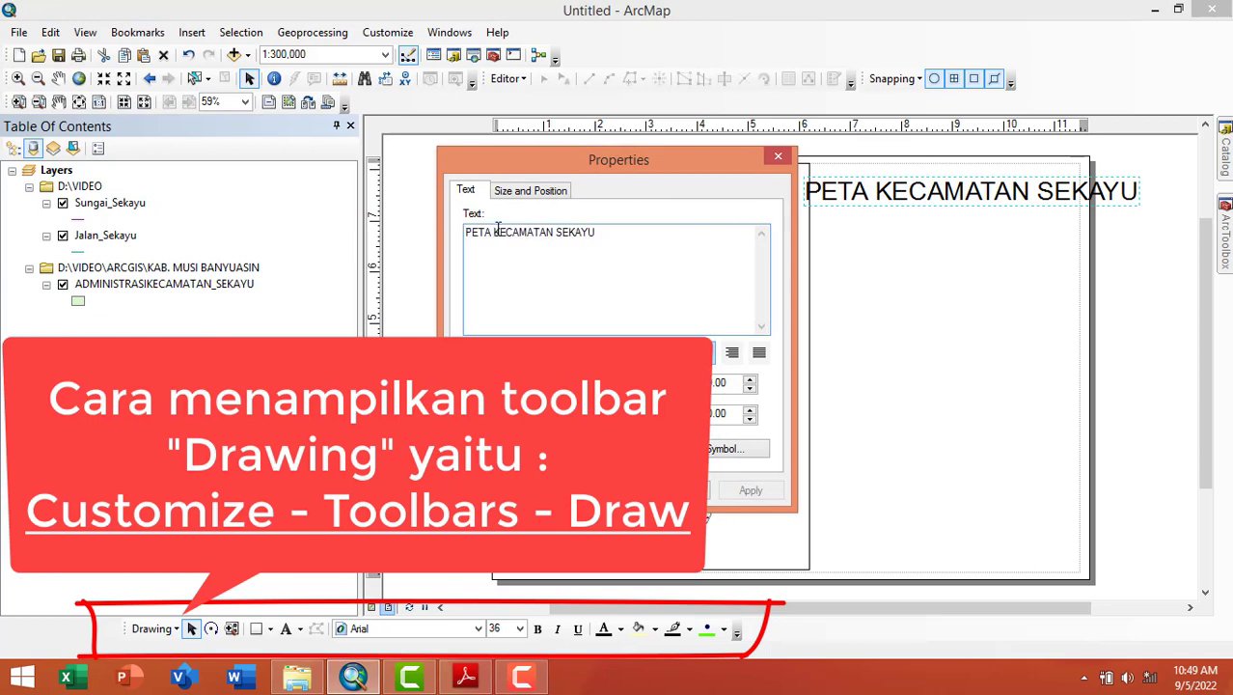
pyautogui.press('Return')
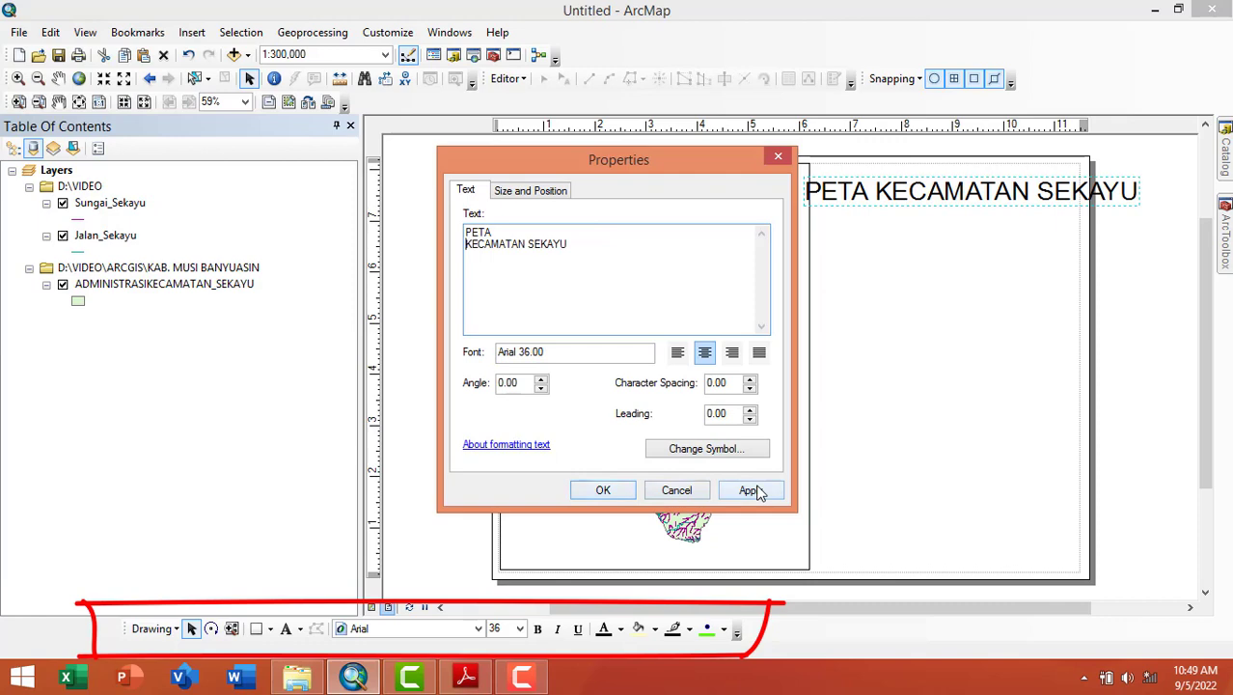
pyautogui.click(750, 490)
pyautogui.click(1014, 209)
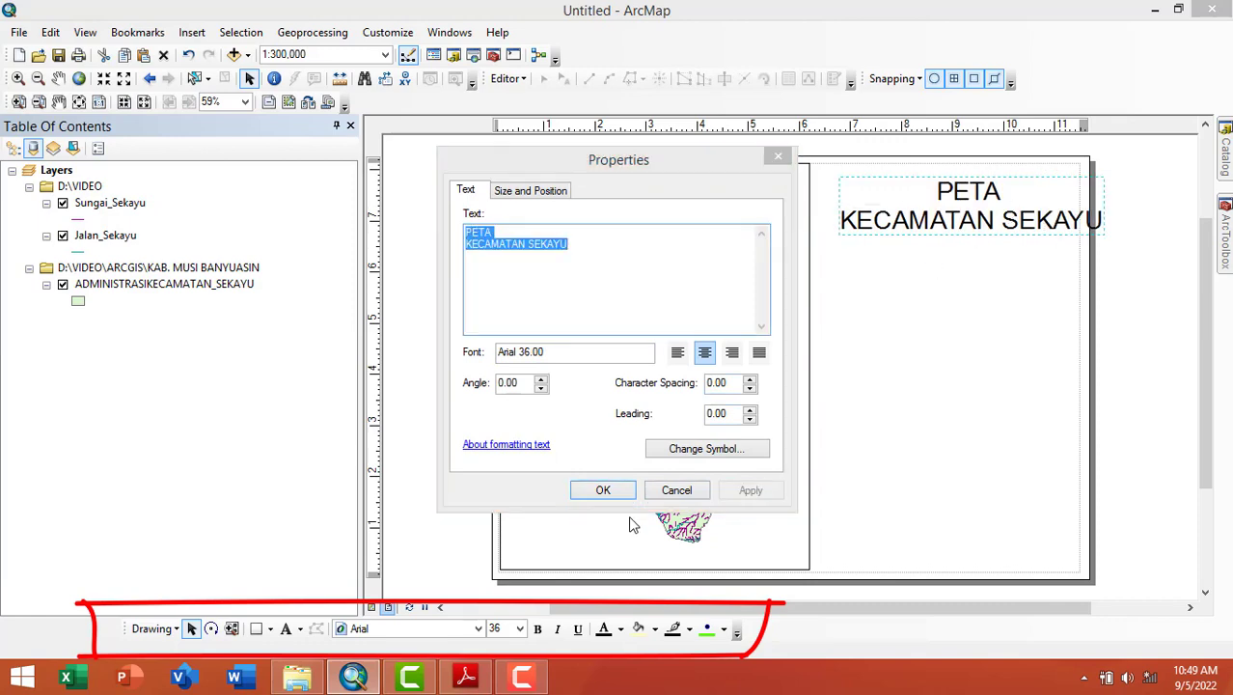
pyautogui.click(603, 491)
pyautogui.moveTo(987, 205); pyautogui.dragTo(963, 197)
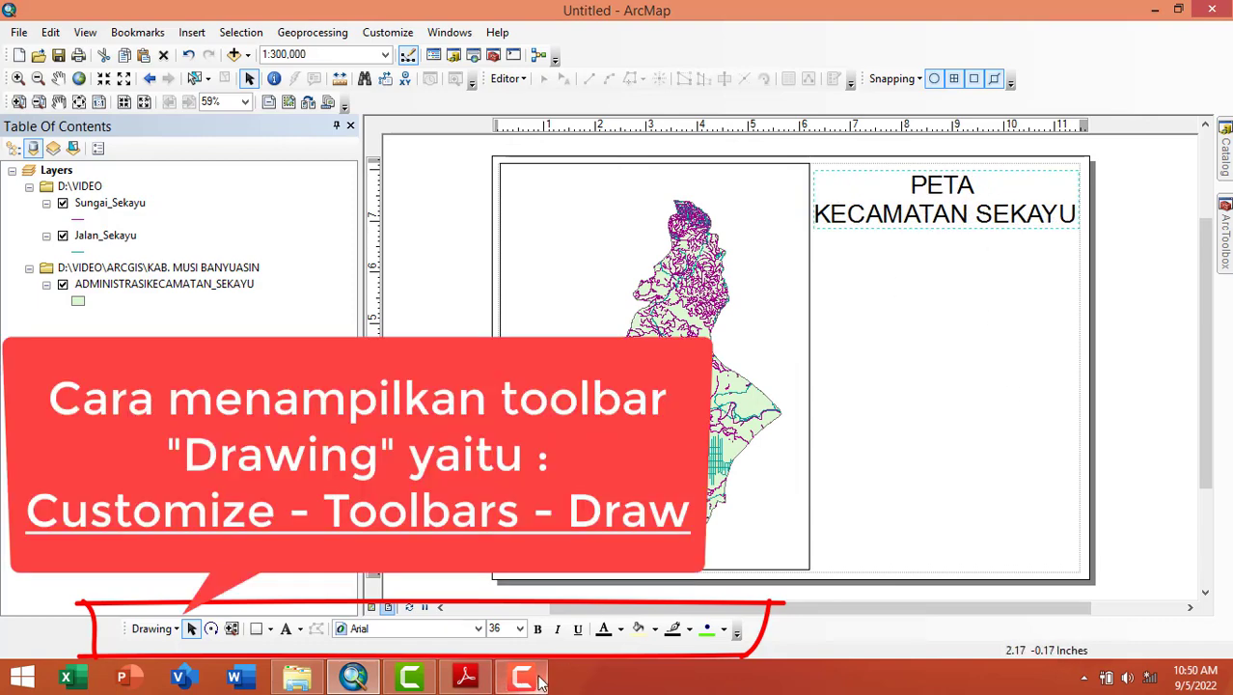
# Consult SEKAYU_JIS.pdf in Adobe Reader, then return to ArcMap and break the title so SEKAYU sits on its own third line.
pyautogui.click(467, 679)
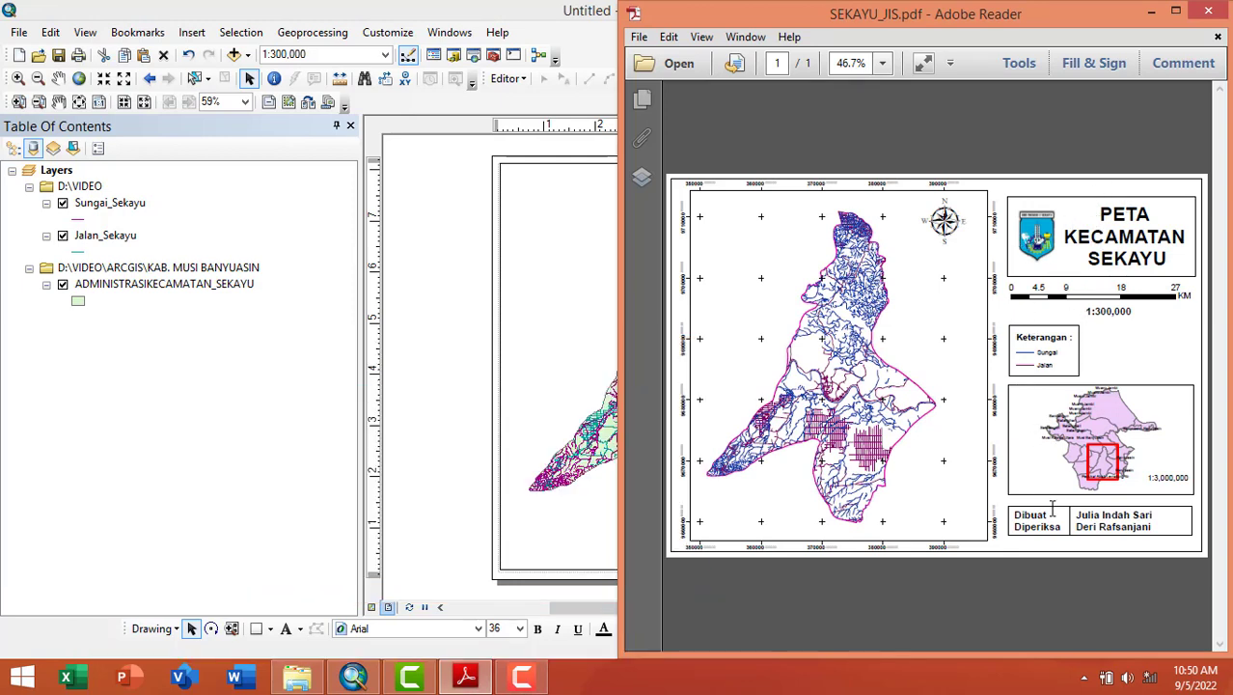
pyautogui.click(1152, 12)
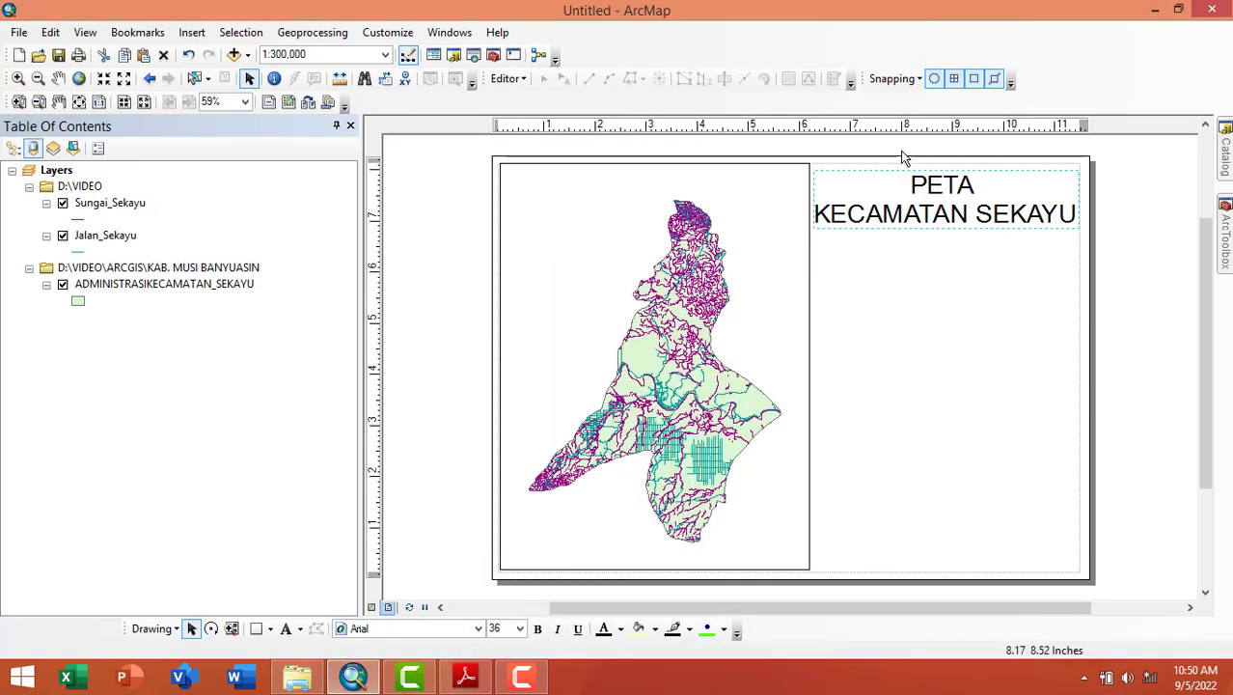
pyautogui.doubleClick(886, 201)
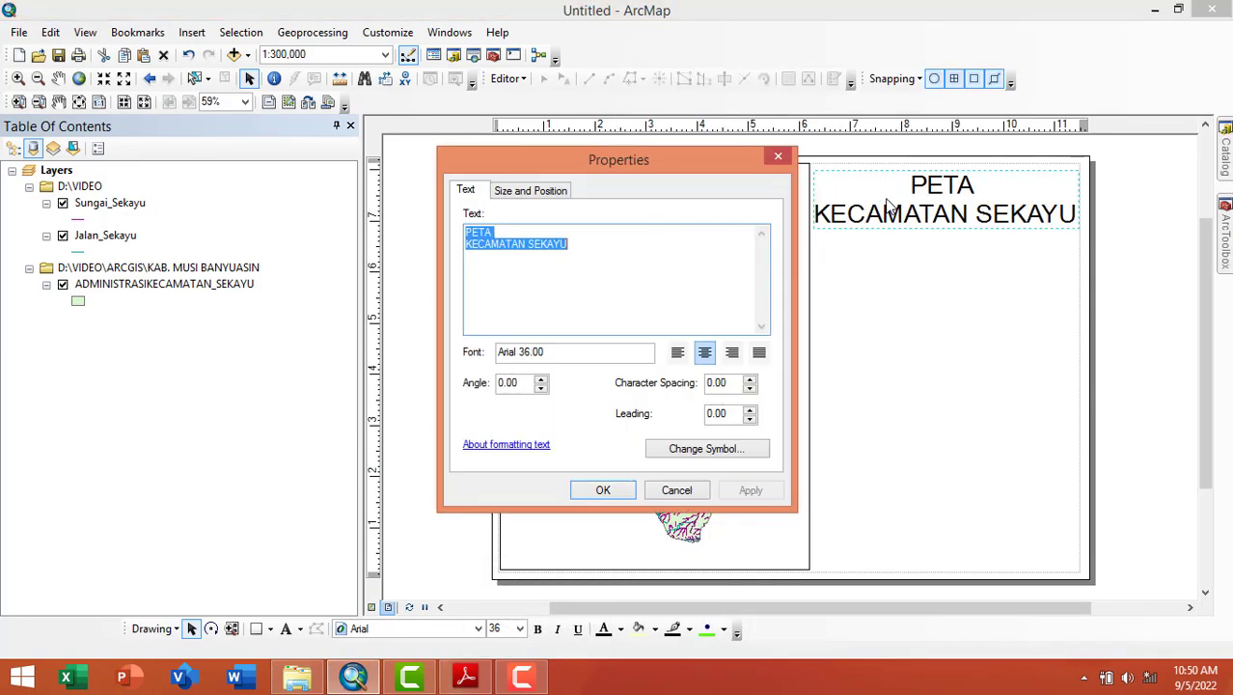
pyautogui.click(529, 245)
pyautogui.press('Return')
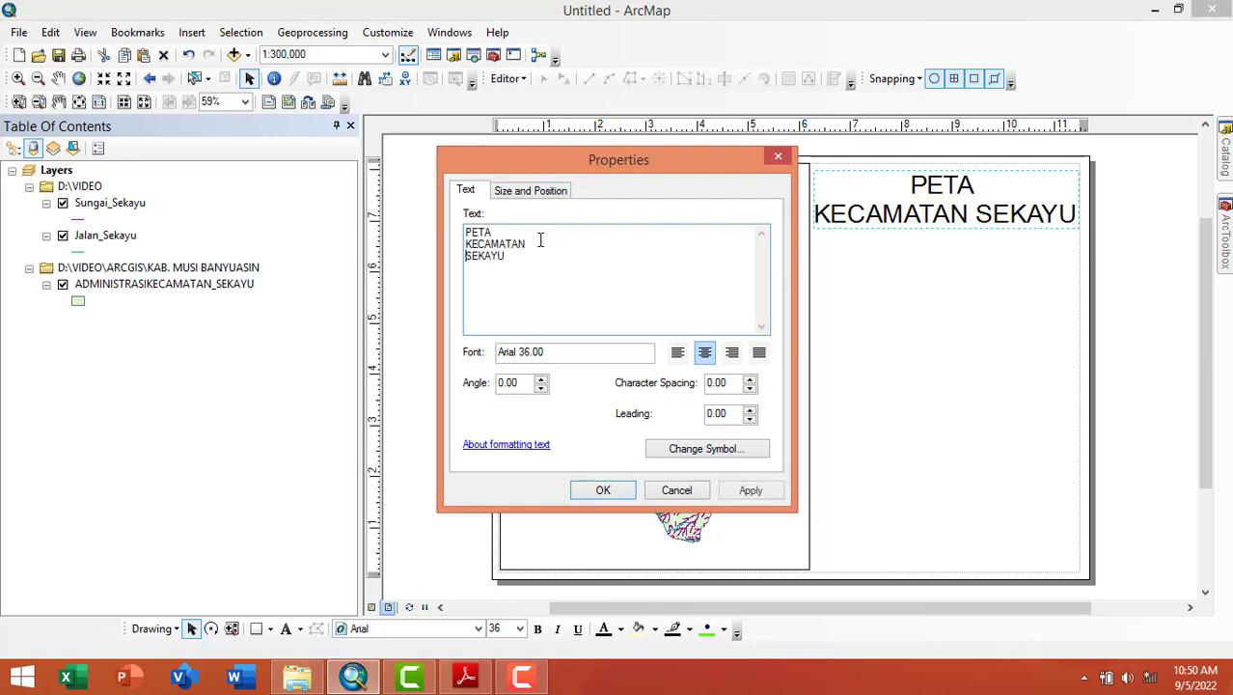
pyautogui.click(603, 491)
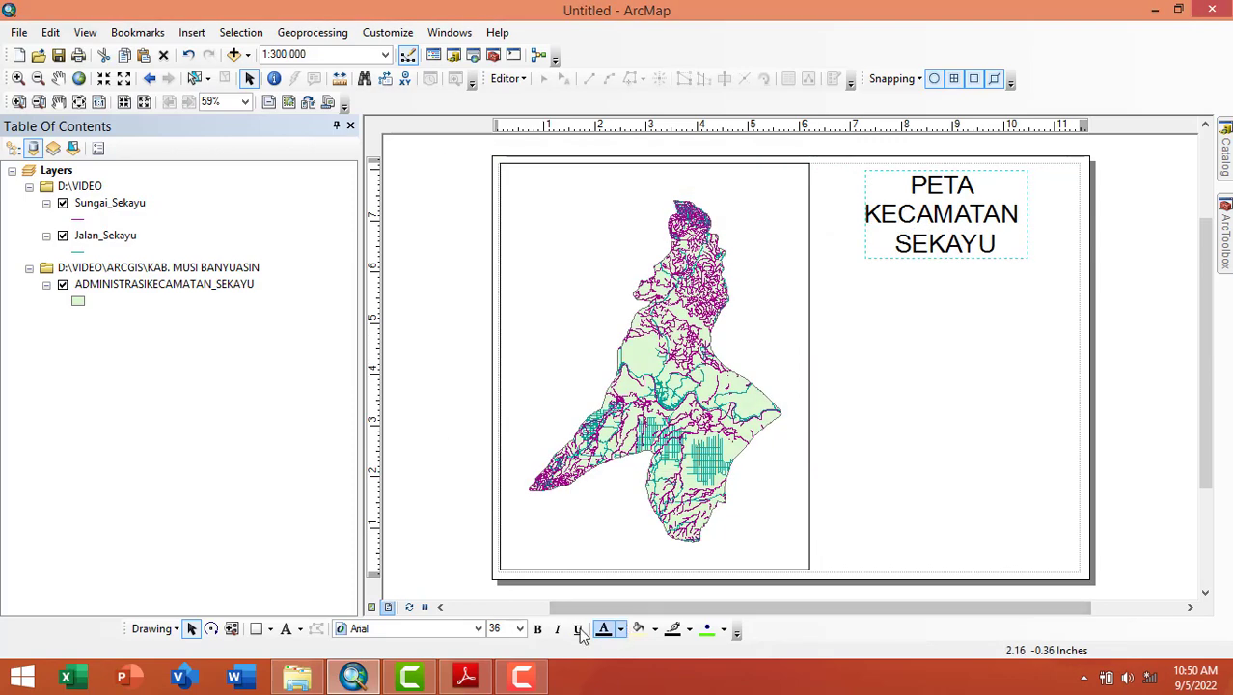
# Make the title bold and shift it toward the page's right margin, leaving space for a logo beside it.
pyautogui.click(539, 629)
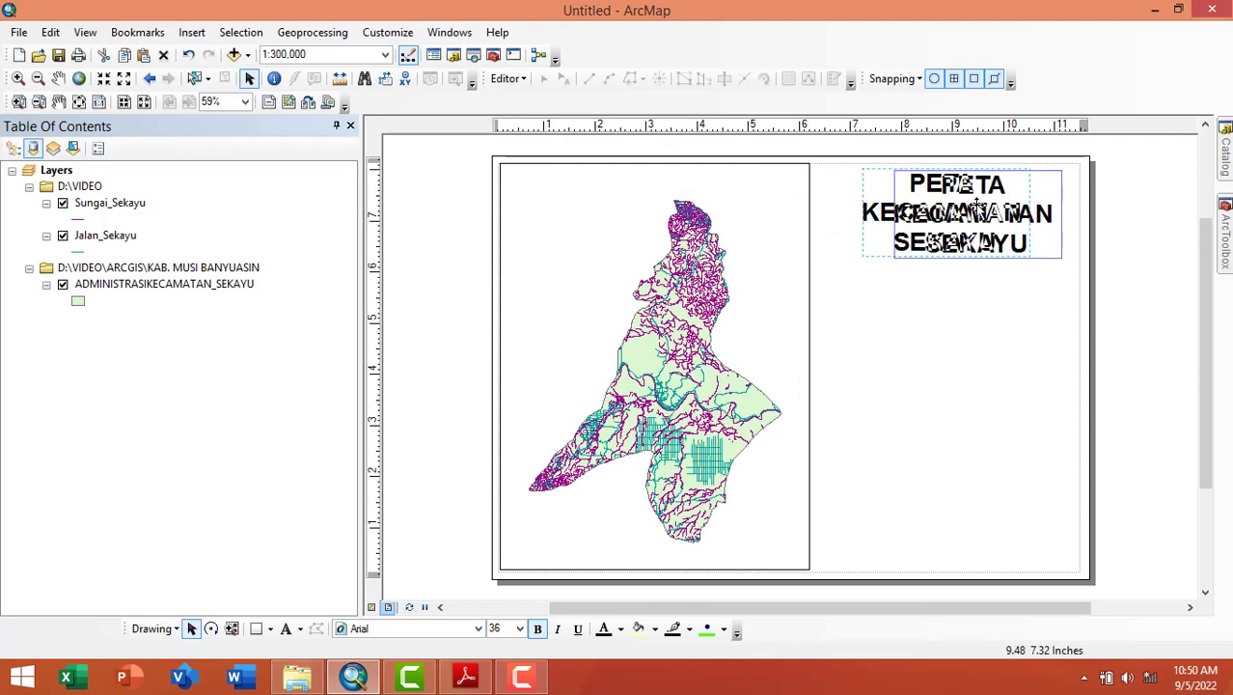
pyautogui.moveTo(963, 205); pyautogui.dragTo(981, 203)
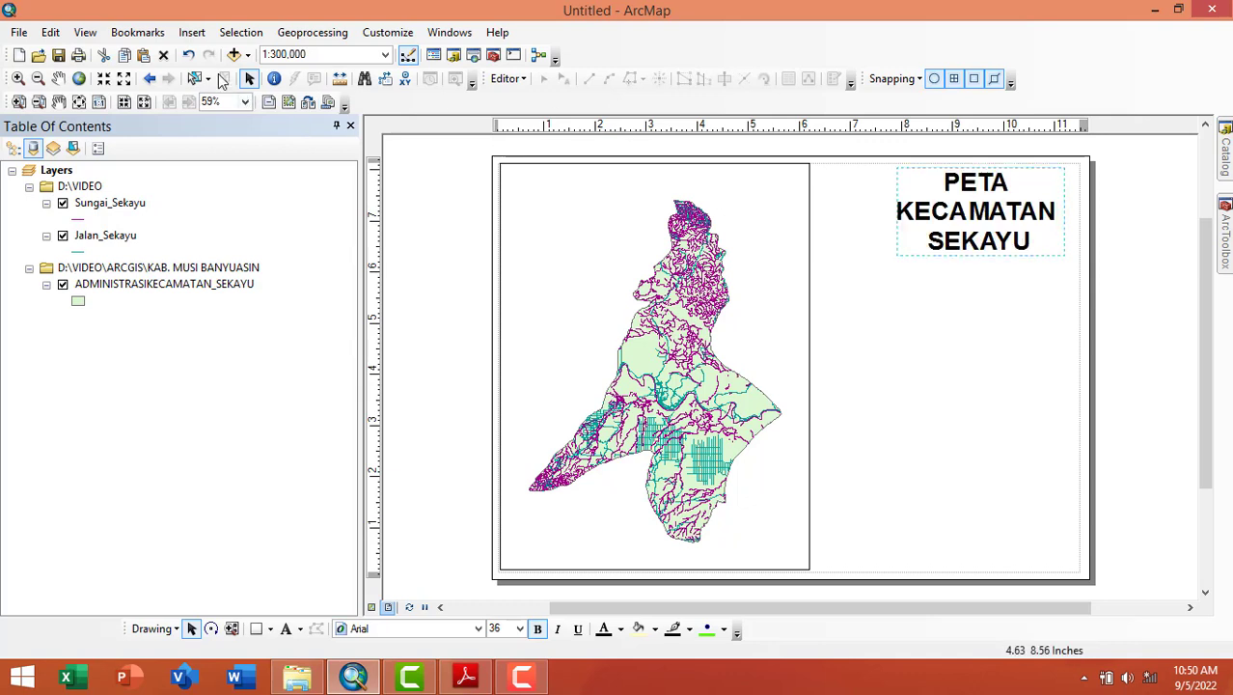
# Insert a neatline around the title with a 10-point gap and nudge the framed title inside the page margin.
pyautogui.click(190, 39)
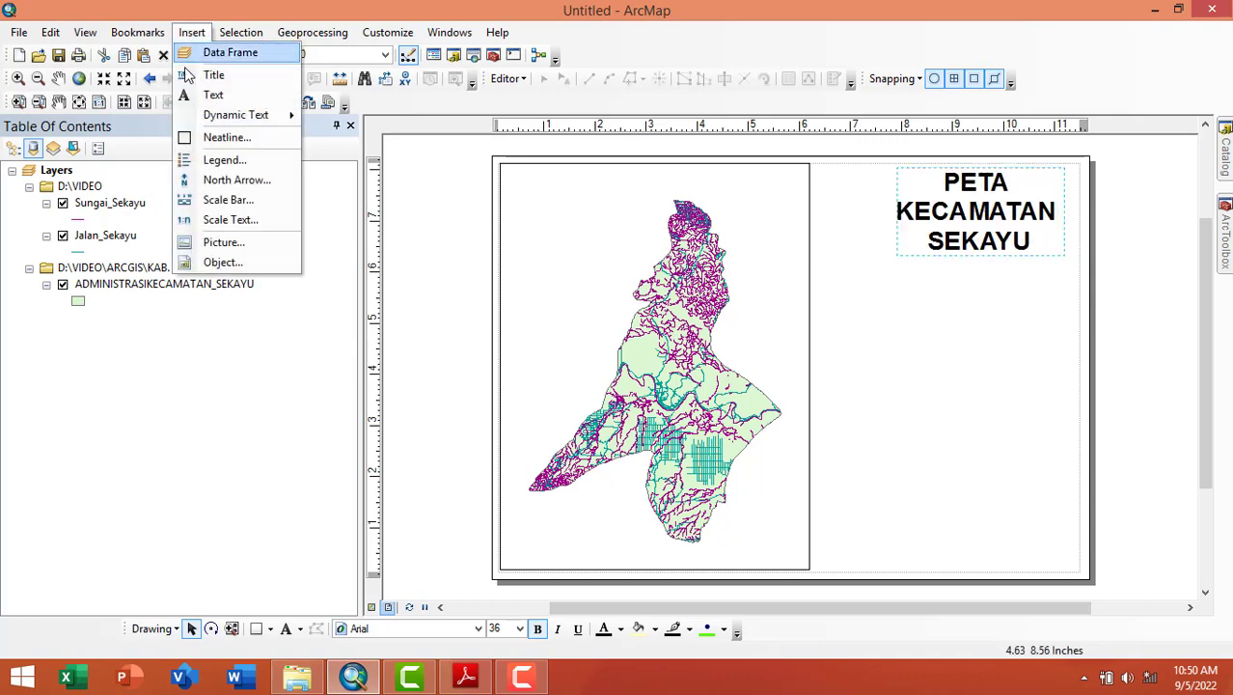
pyautogui.click(228, 138)
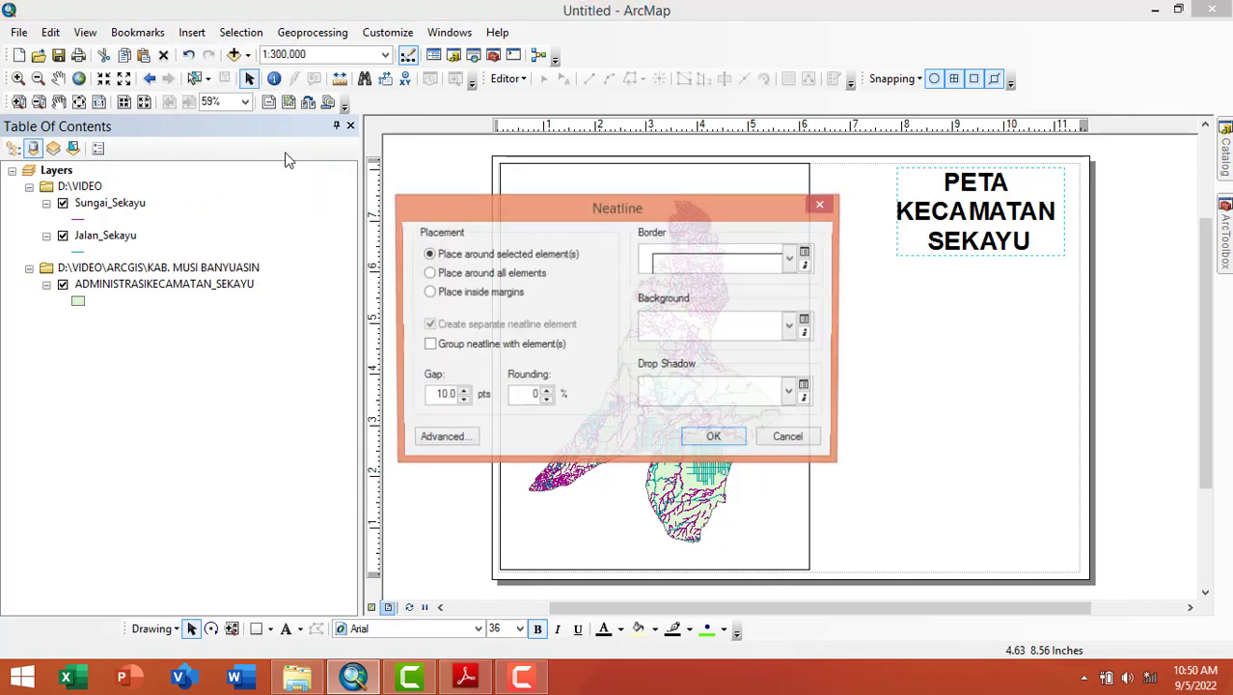
pyautogui.click(731, 267)
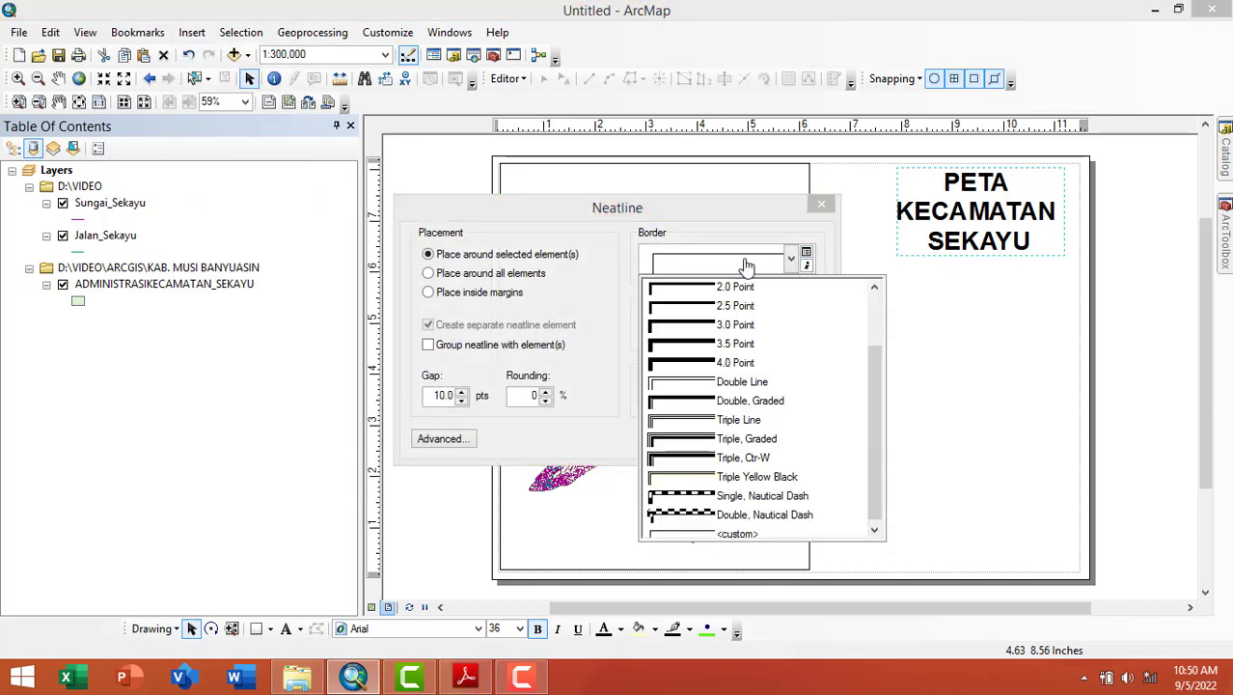
pyautogui.click(745, 262)
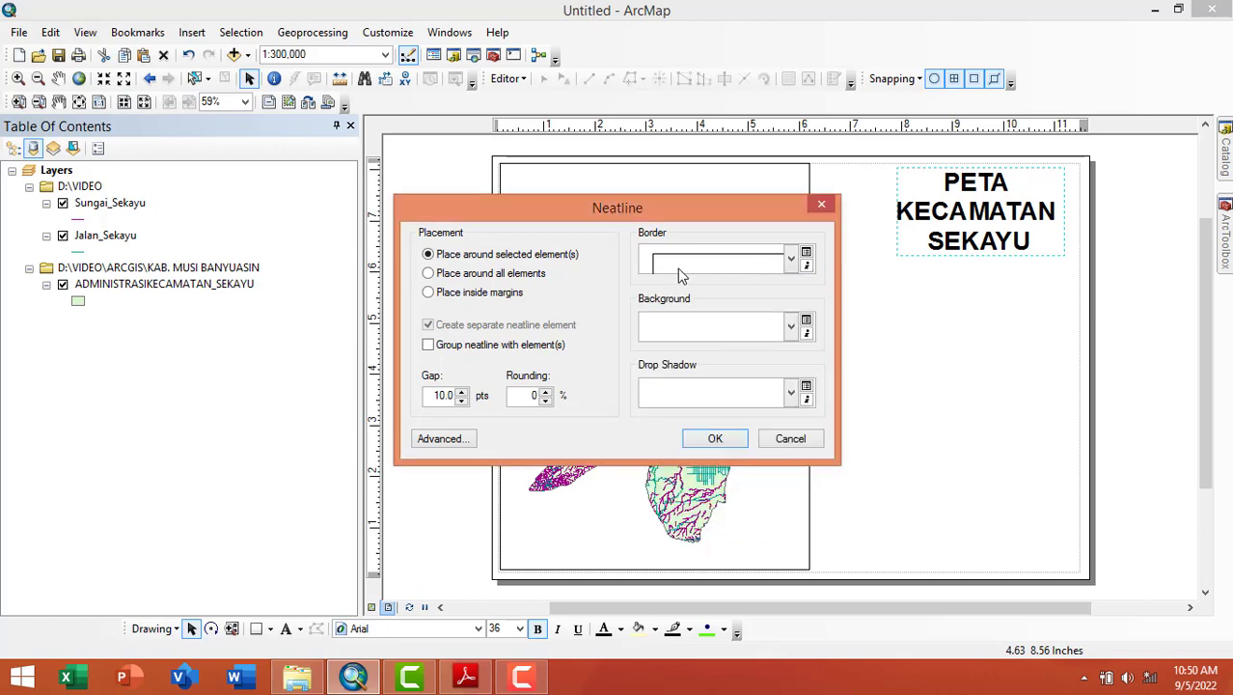
pyautogui.click(793, 263)
pyautogui.click(715, 440)
pyautogui.click(1020, 328)
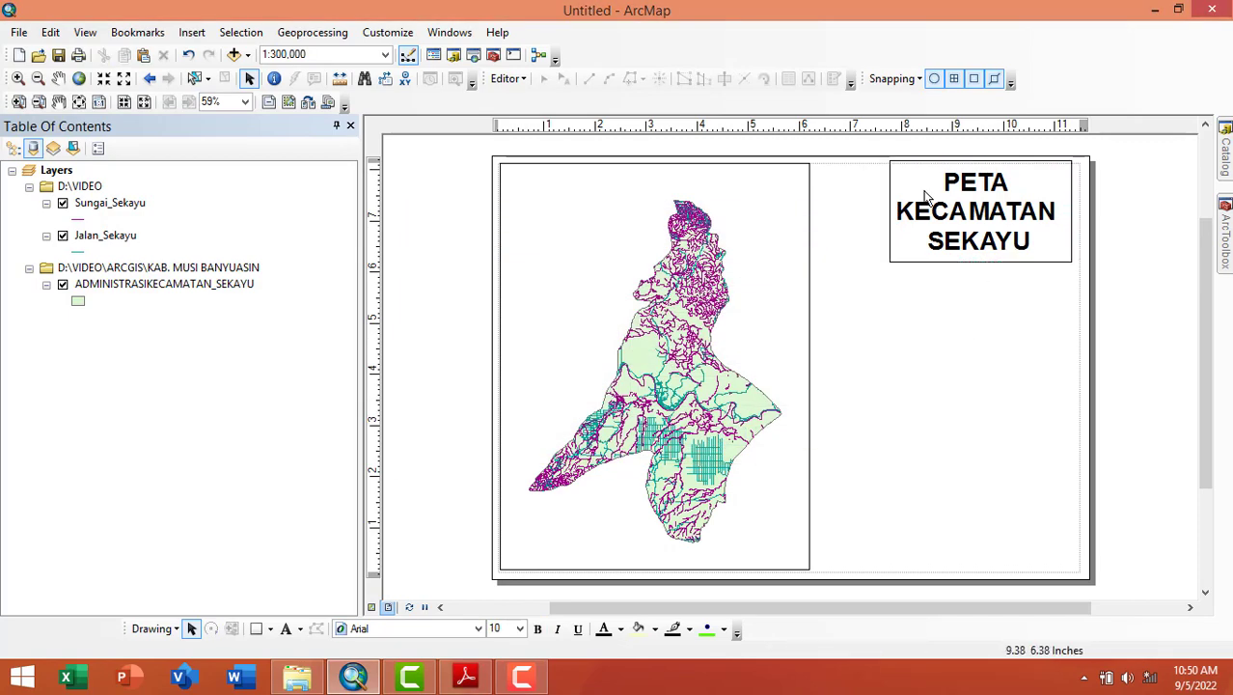
pyautogui.click(1051, 175)
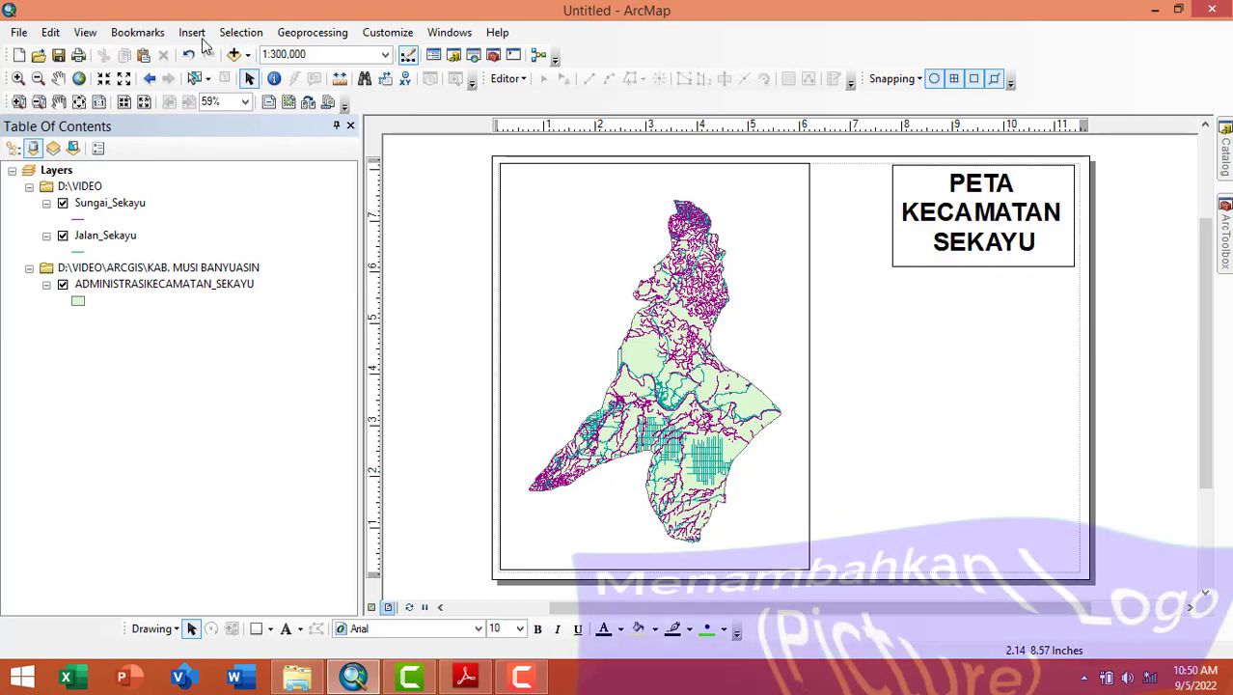
# Insert the picture "logooo okee" from drive D:, shrink it and place it between the data frame and the framed title.
pyautogui.click(192, 32)
pyautogui.click(222, 242)
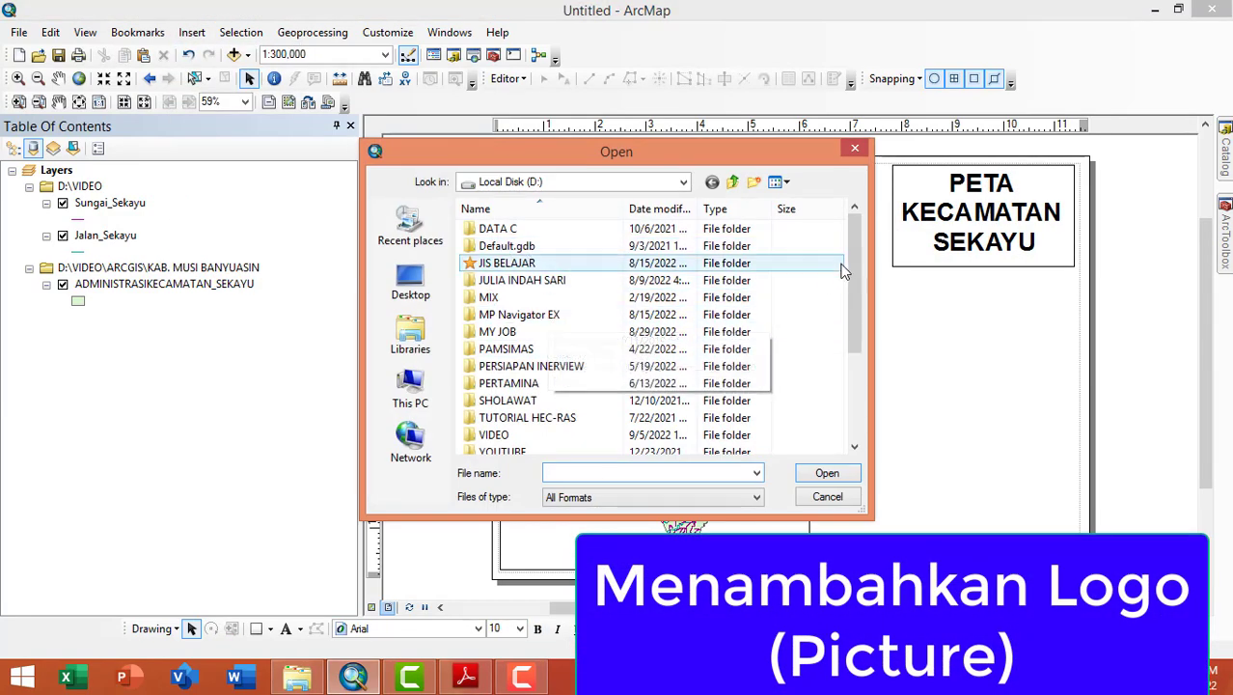
pyautogui.moveTo(856, 268); pyautogui.dragTo(866, 377)
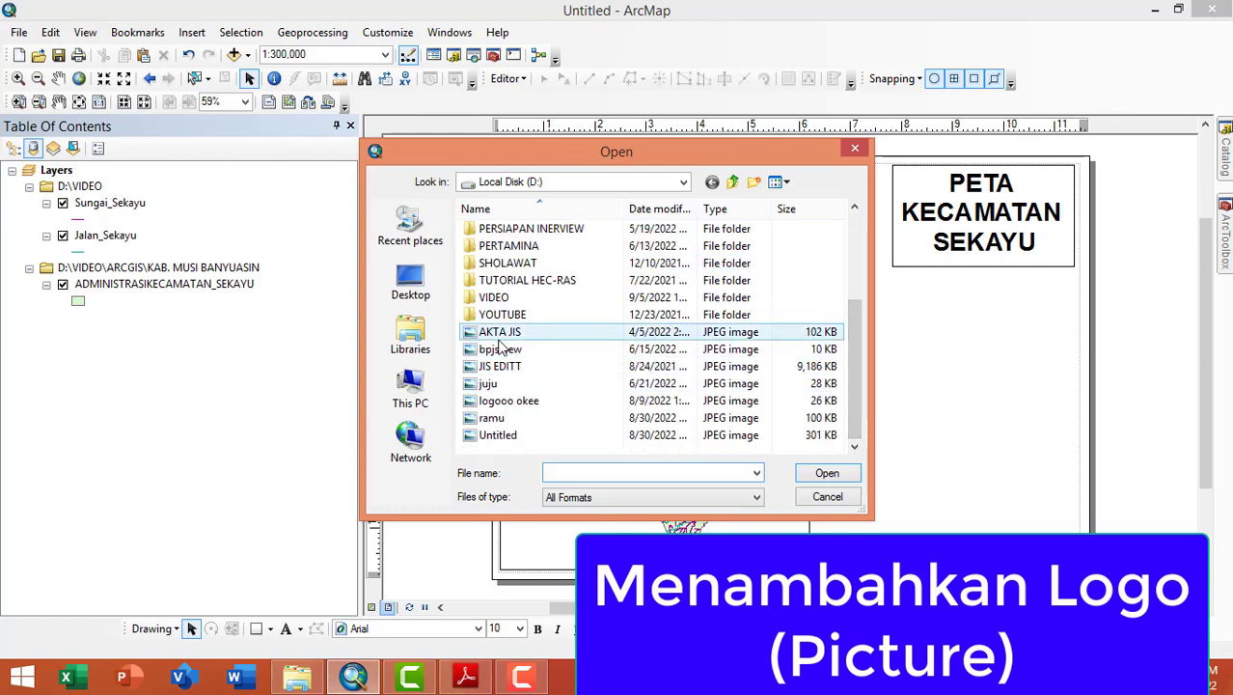
pyautogui.doubleClick(501, 400)
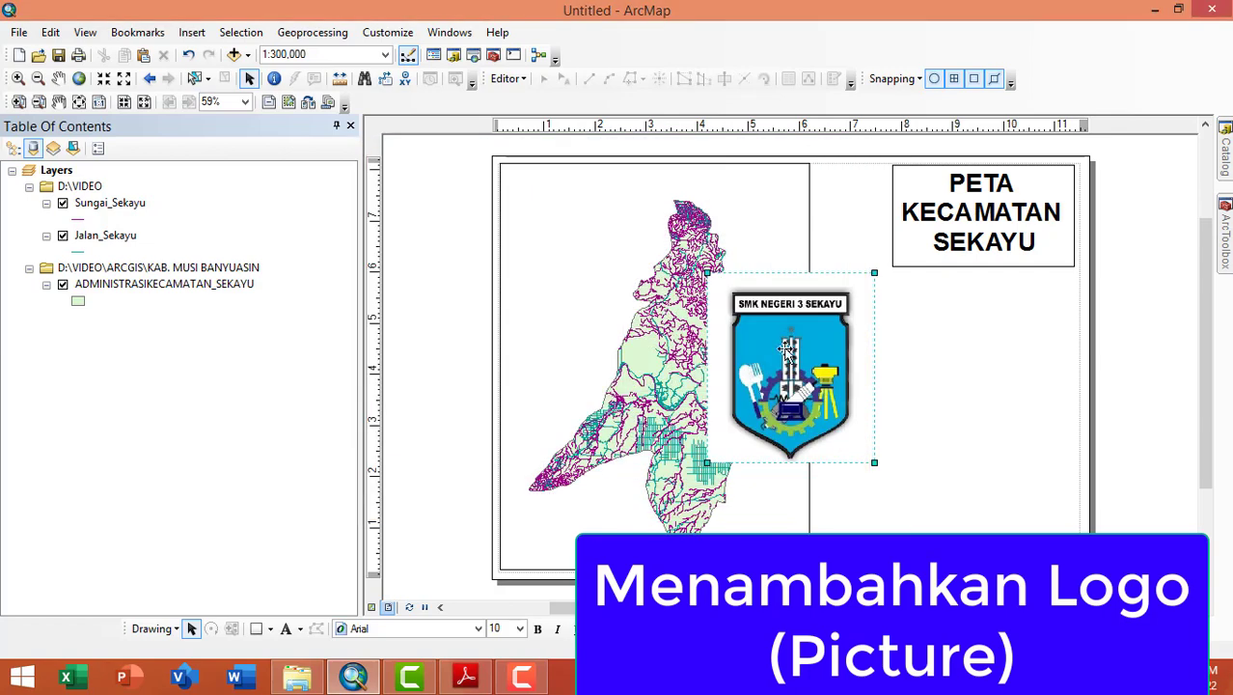
pyautogui.moveTo(871, 461); pyautogui.dragTo(872, 215)
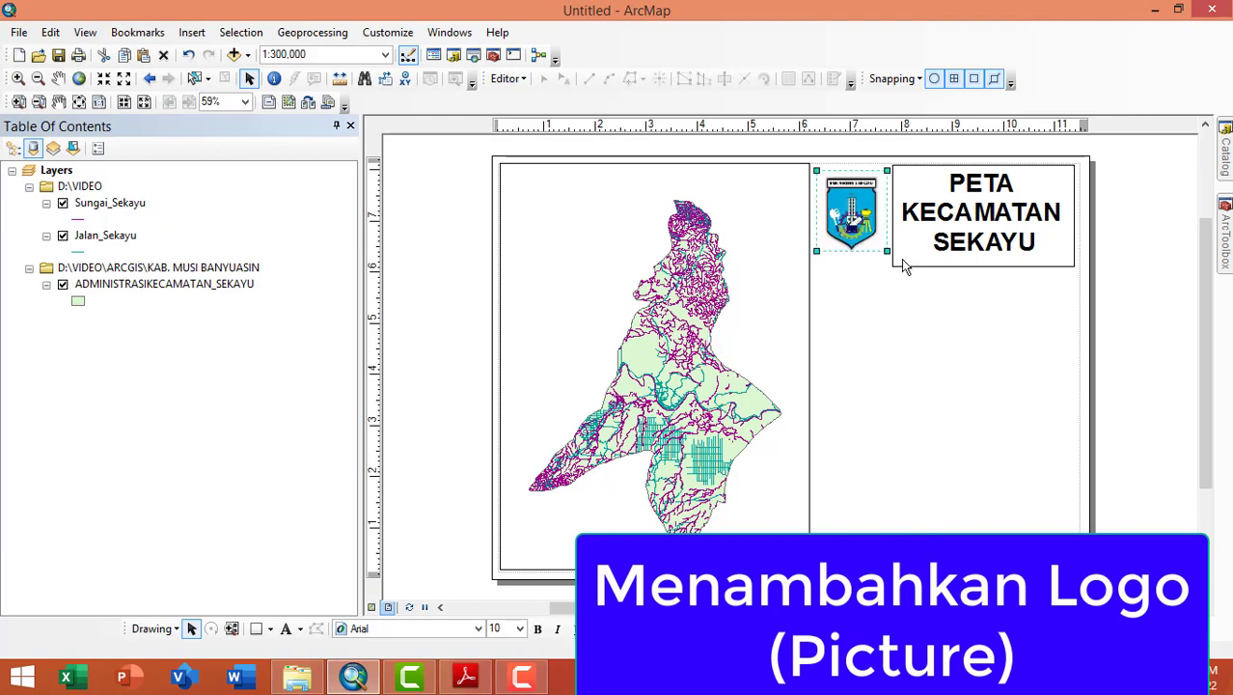
pyautogui.click(1029, 228)
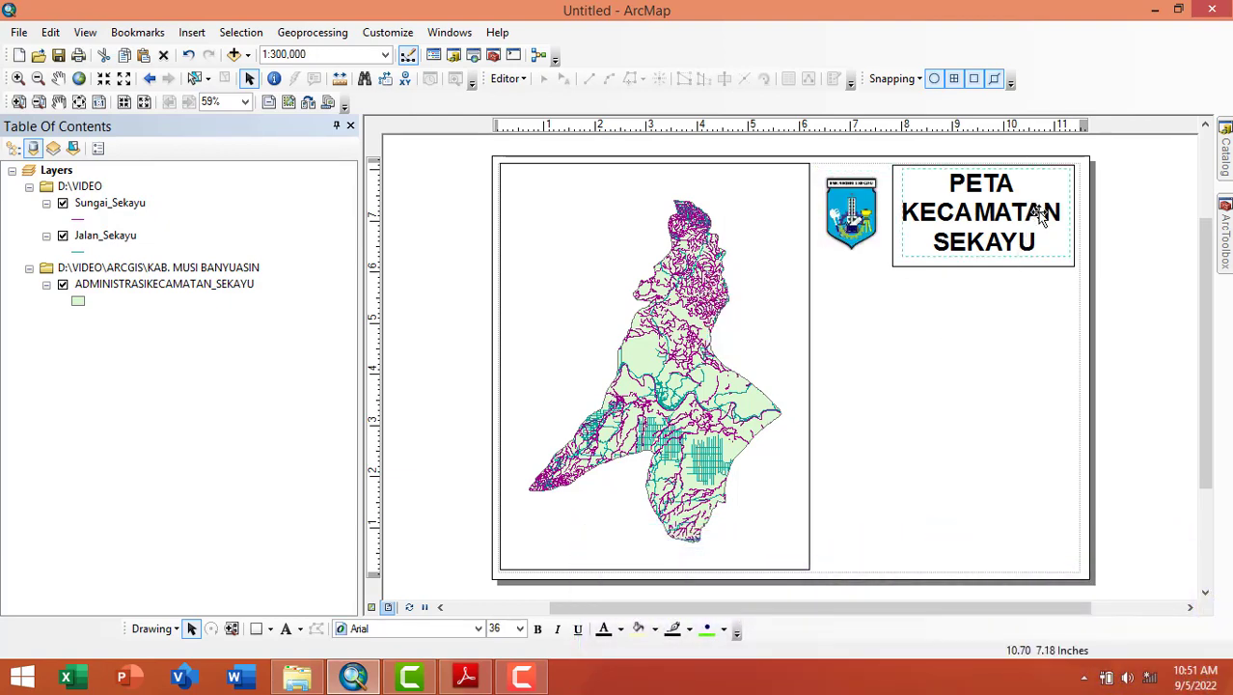
# Widen the neatline around the title so it also encloses the logo, and shift the logo slightly toward the title text.
pyautogui.click(1074, 171)
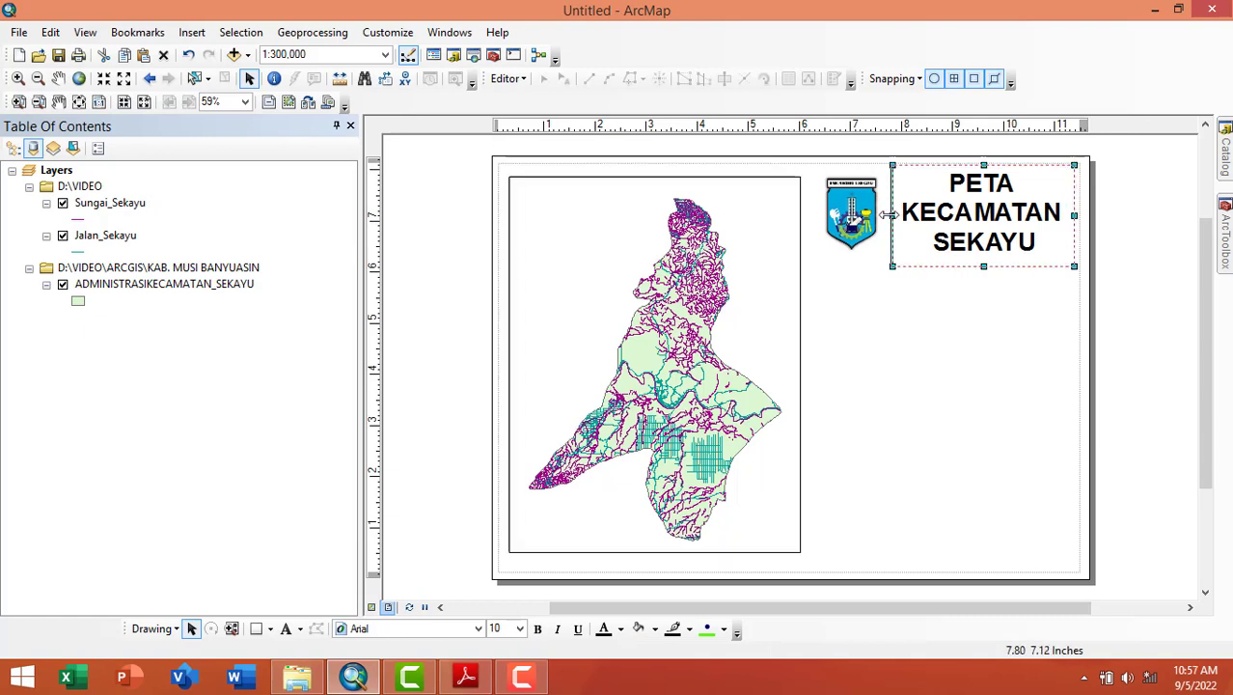
pyautogui.moveTo(887, 215); pyautogui.dragTo(816, 215)
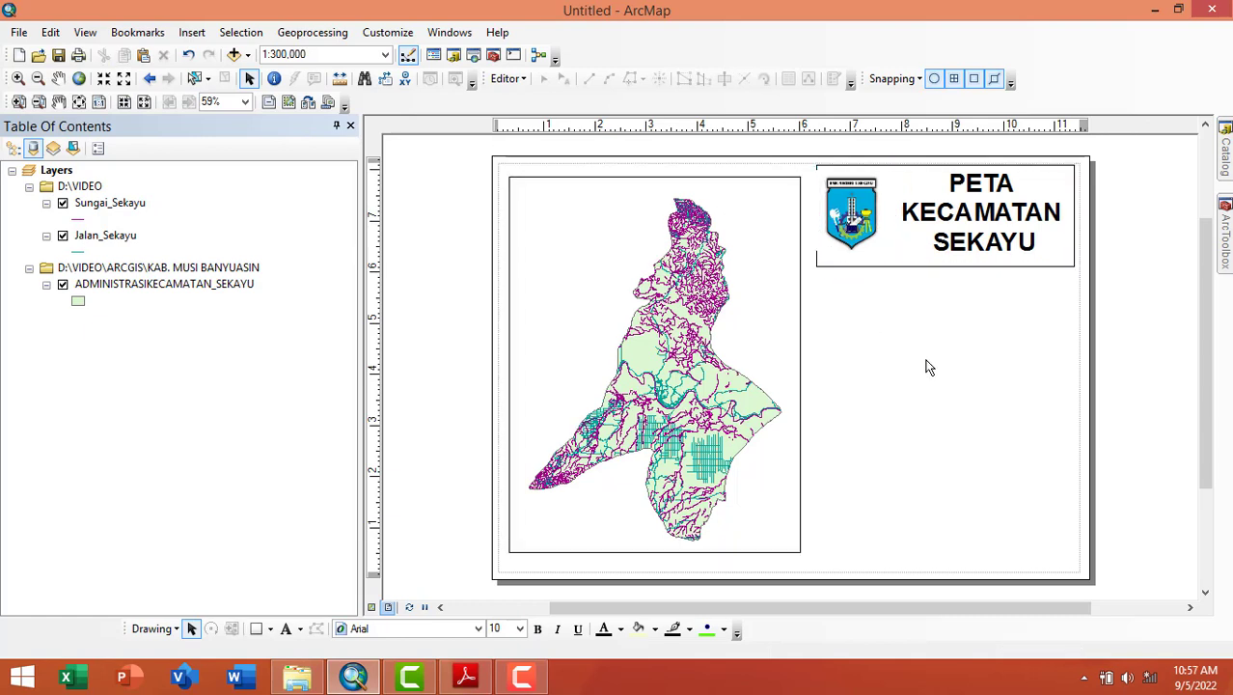
pyautogui.click(836, 248)
pyautogui.moveTo(846, 219); pyautogui.dragTo(859, 220)
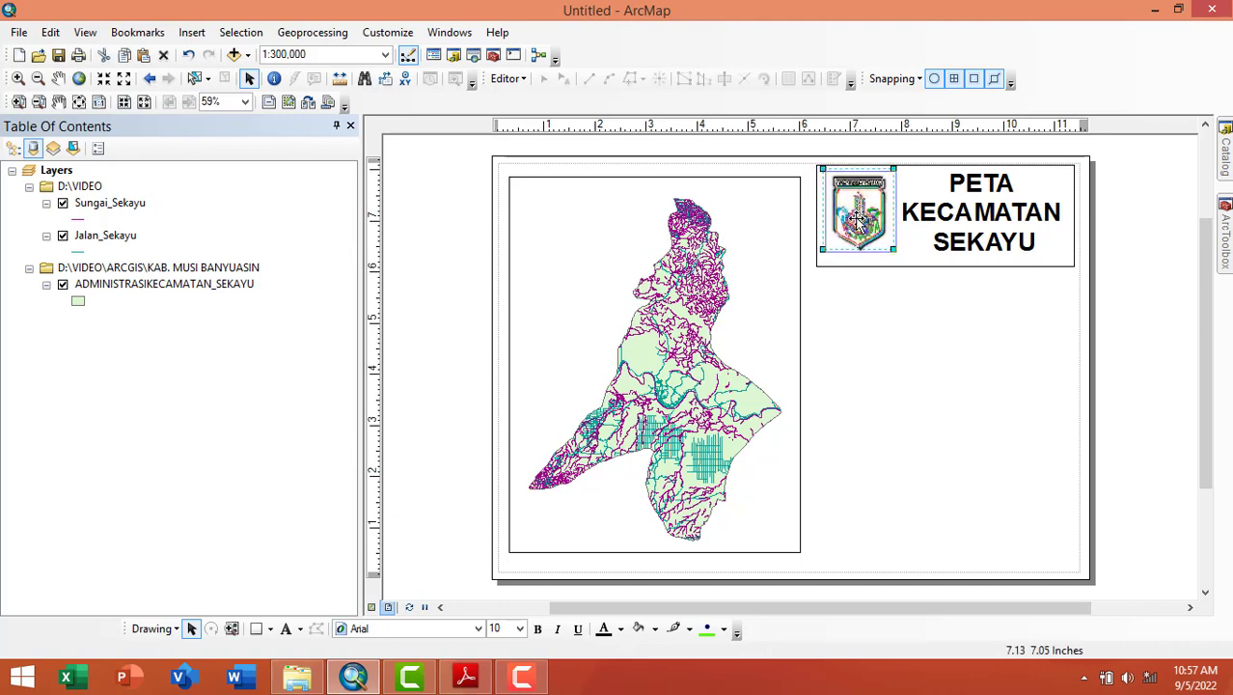
pyautogui.click(867, 278)
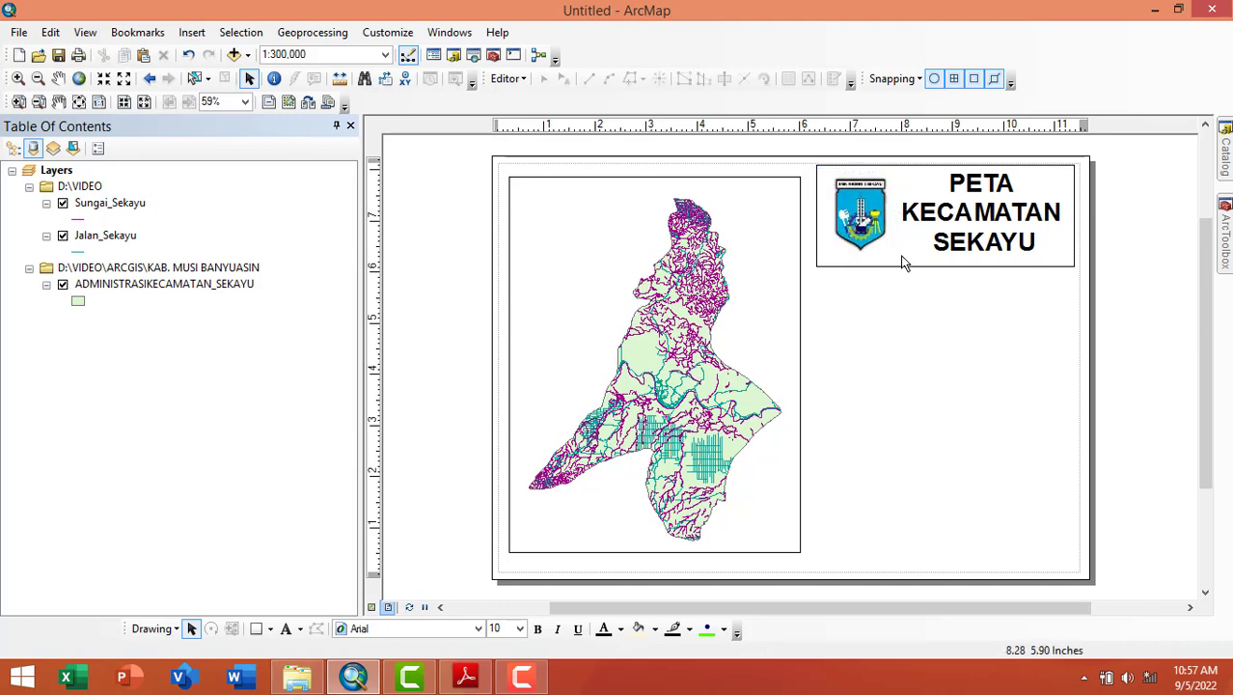
# Insert an Alternating Scale Bar 1 and place it just below the framed title.
pyautogui.click(191, 32)
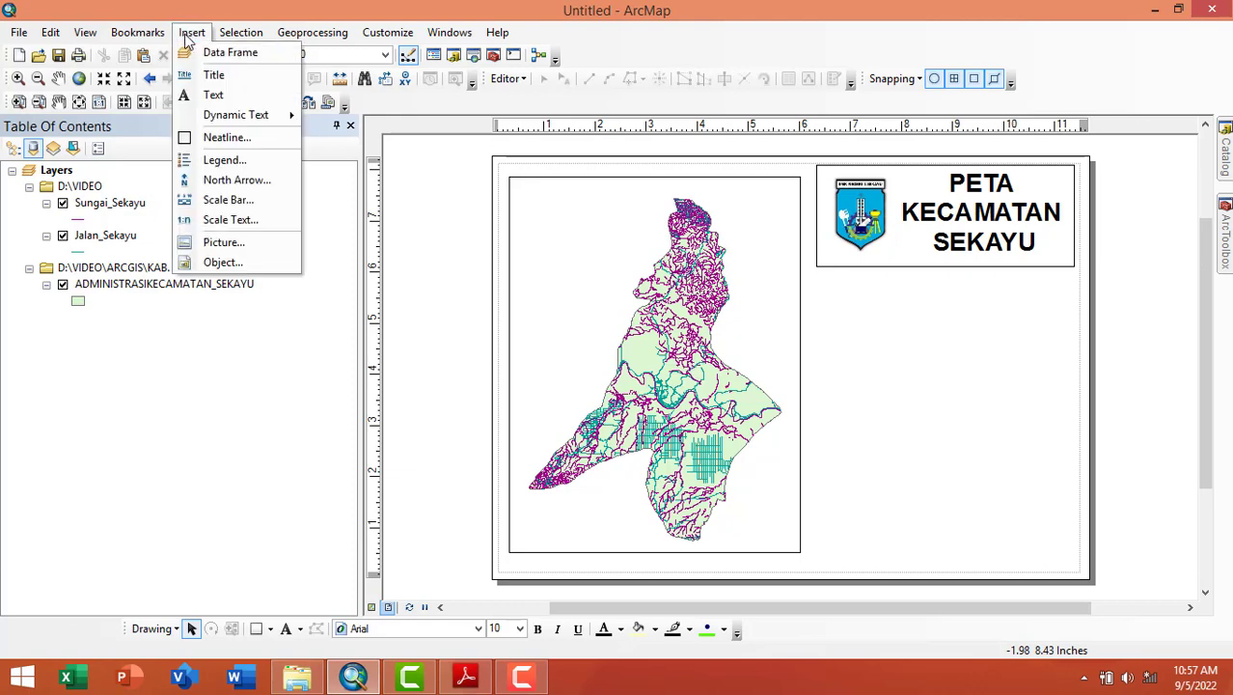
pyautogui.click(228, 200)
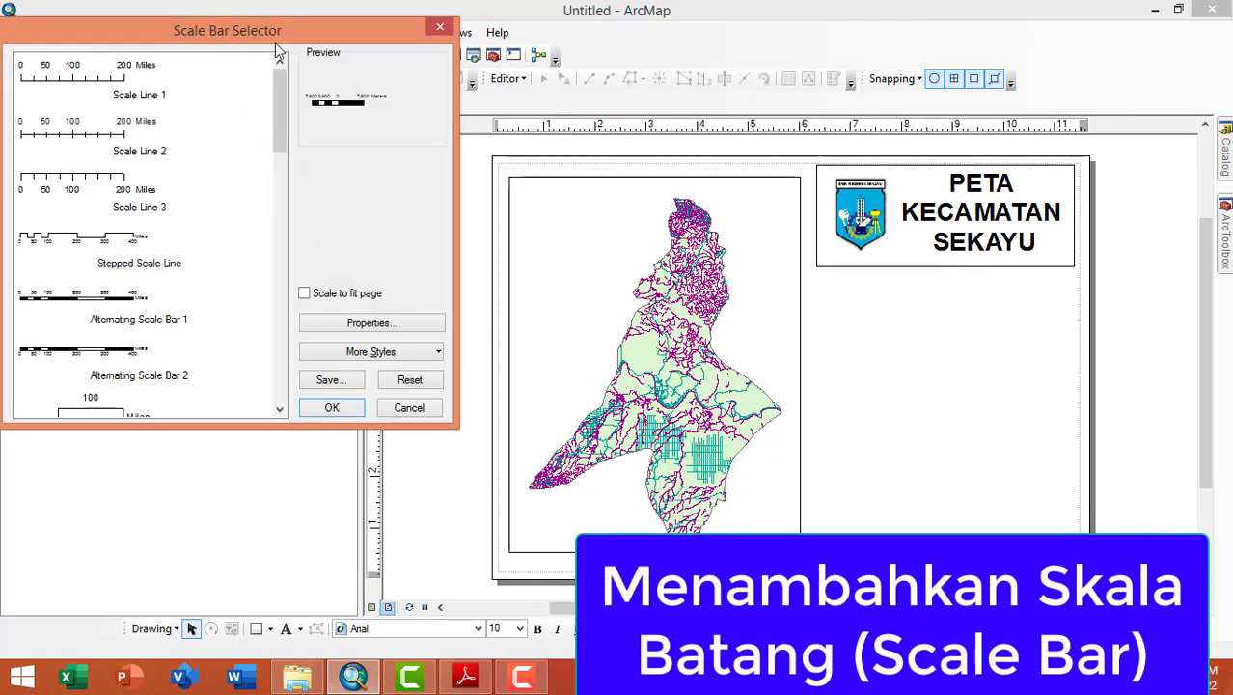
pyautogui.click(204, 319)
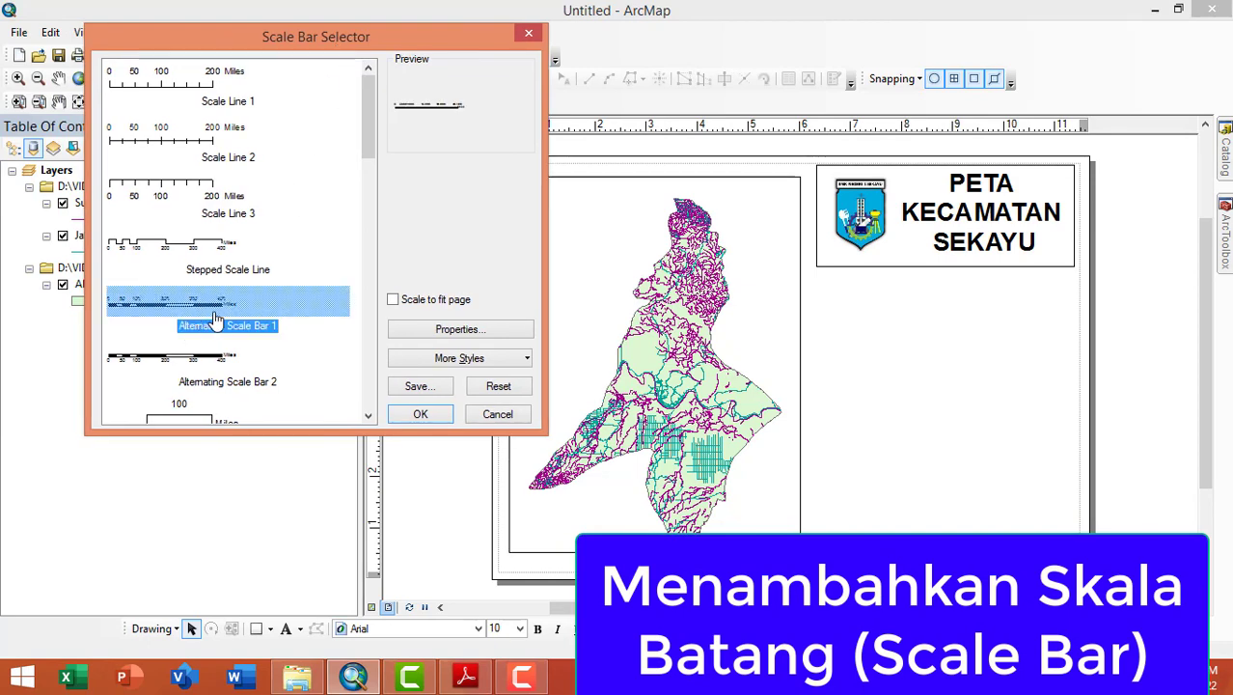
pyautogui.doubleClick(216, 320)
pyautogui.moveTo(815, 363); pyautogui.dragTo(963, 285)
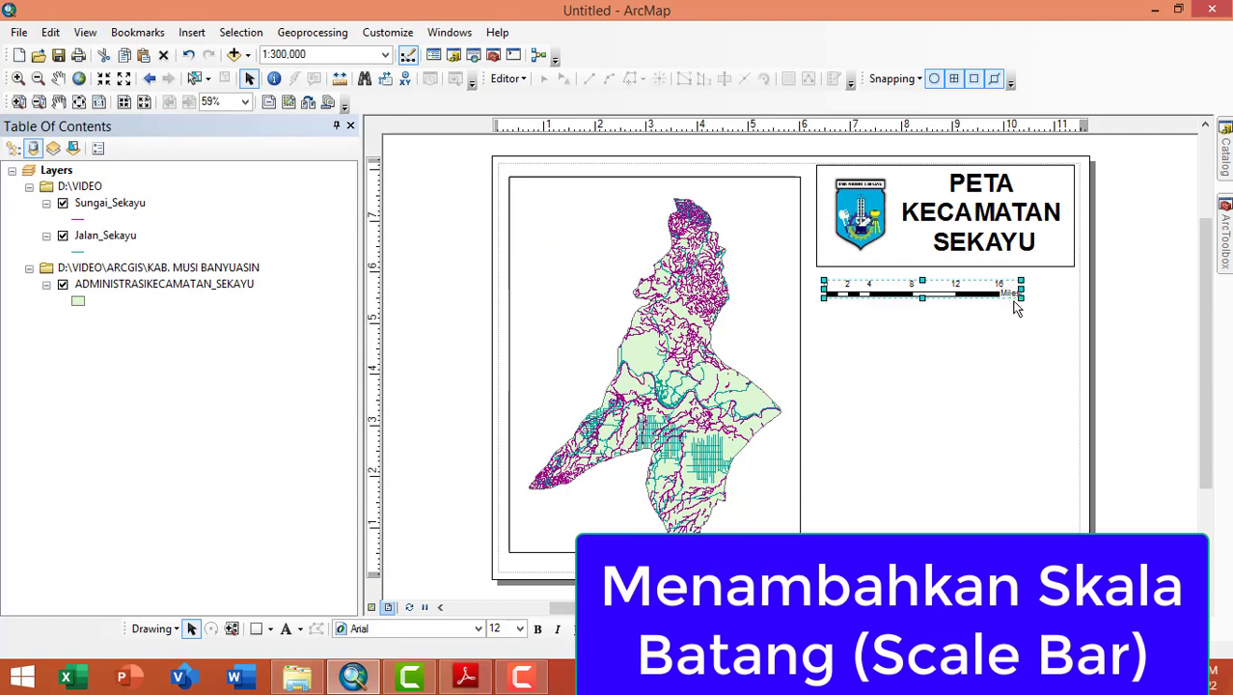
# Set the scale bar to Kilometers with label KM, 3 divisions and 3 subdivisions, and lengthen it to span 30 km.
pyautogui.doubleClick(950, 290)
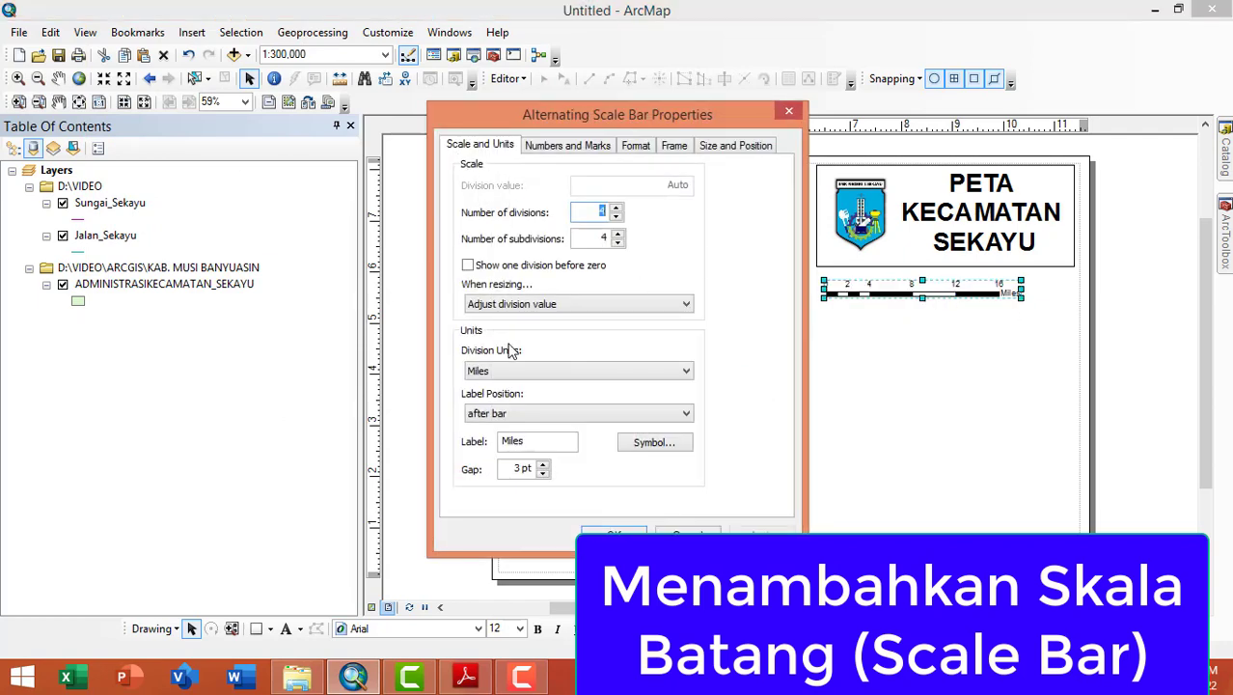
pyautogui.click(497, 374)
pyautogui.click(512, 444)
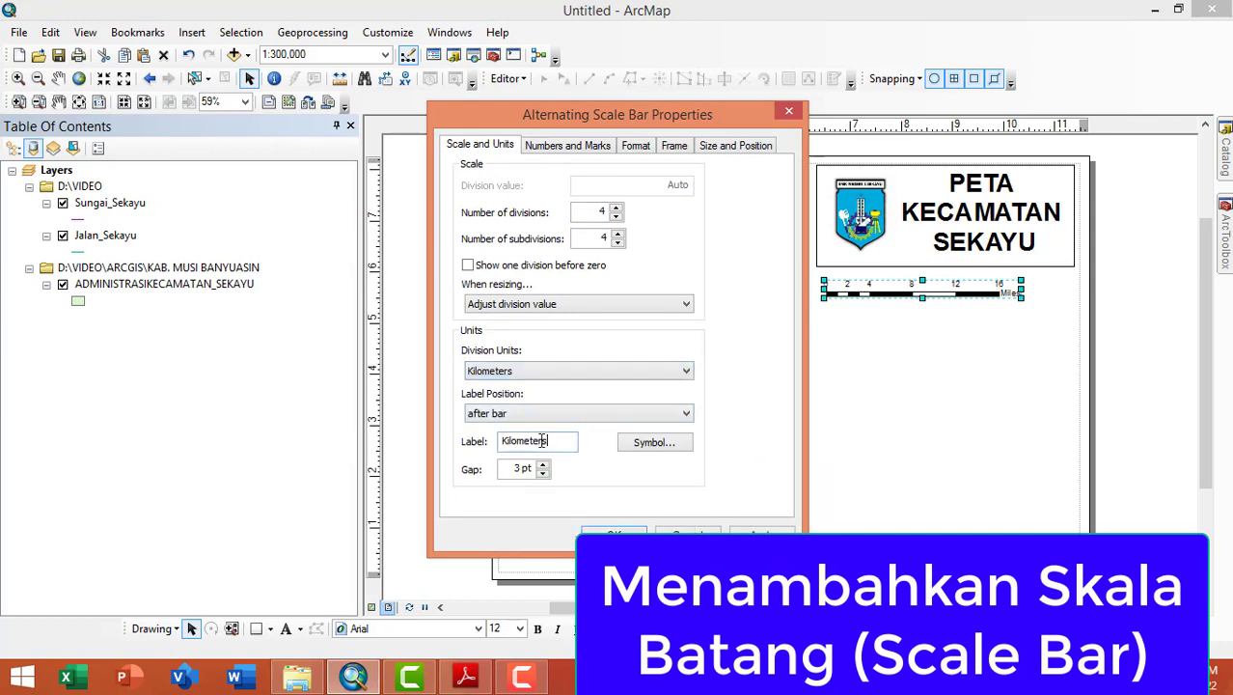
pyautogui.moveTo(543, 440); pyautogui.dragTo(511, 442)
pyautogui.press('BackSpace')
pyautogui.click(617, 214)
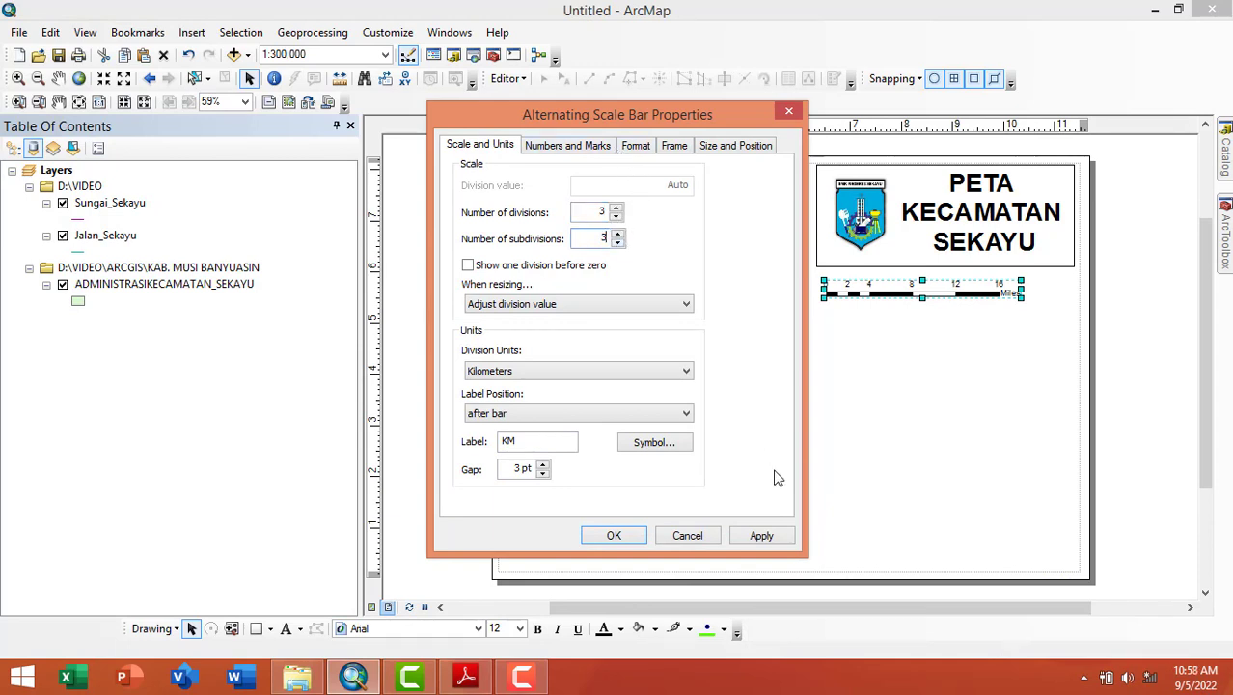
pyautogui.click(759, 537)
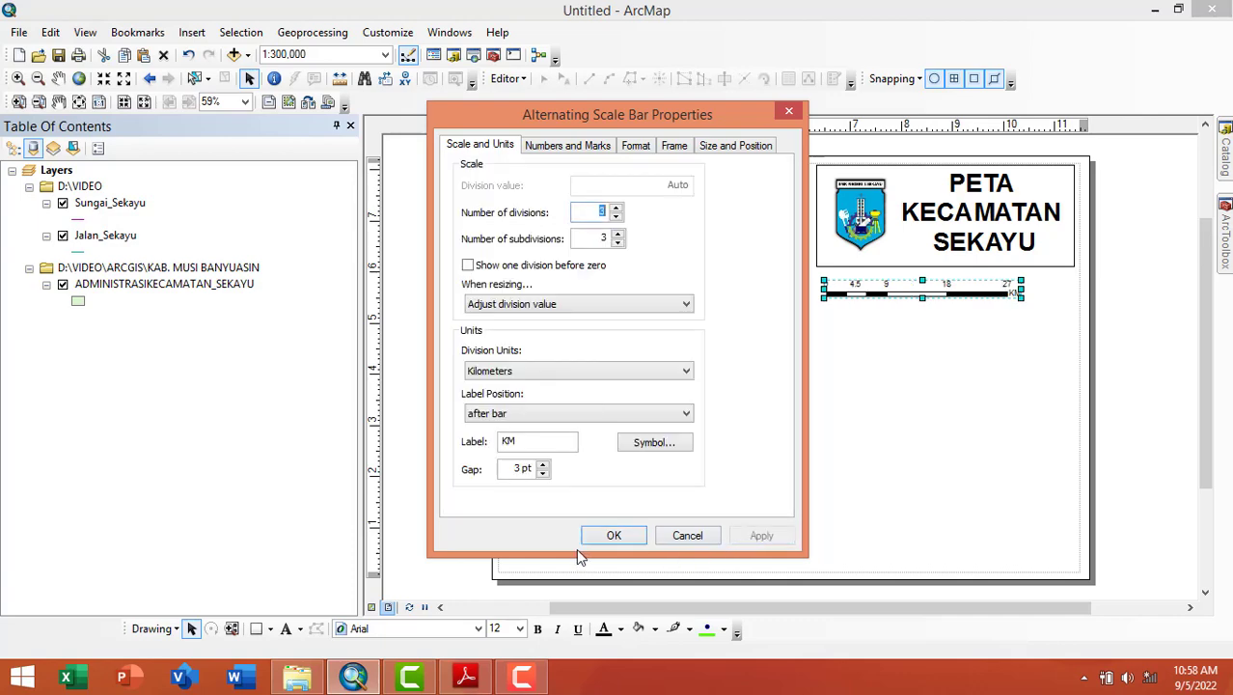
pyautogui.click(613, 536)
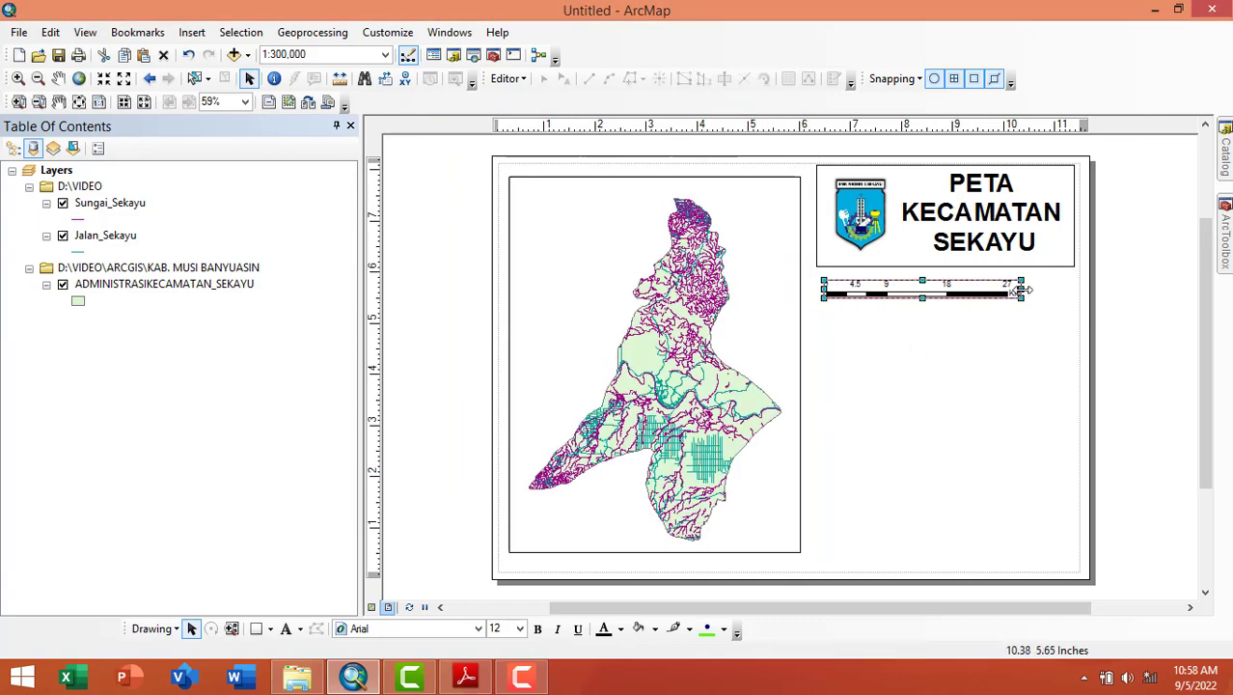
pyautogui.moveTo(1025, 290)
pyautogui.mouseDown()
pyautogui.moveTo(1064, 289)
pyautogui.moveTo(1018, 293)
pyautogui.mouseUp()
pyautogui.click(1020, 370)
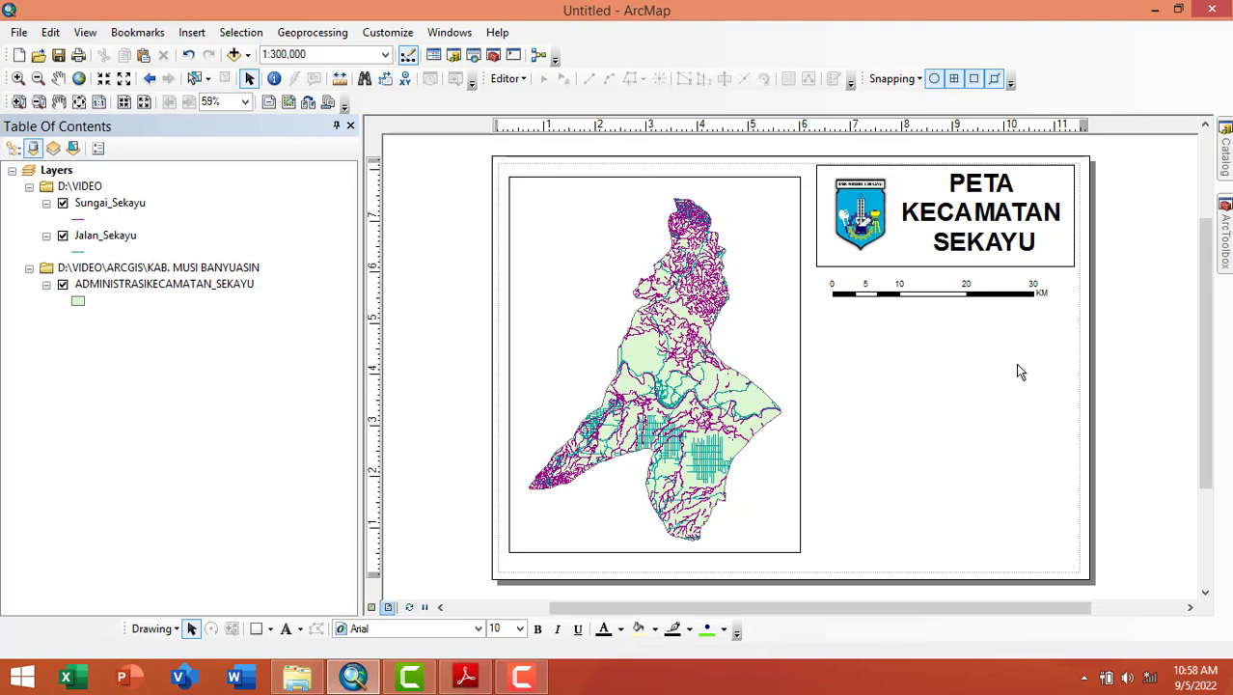
# Insert a scale text in the Absolute Scale style and place it centred below the scale bar.
pyautogui.click(84, 39)
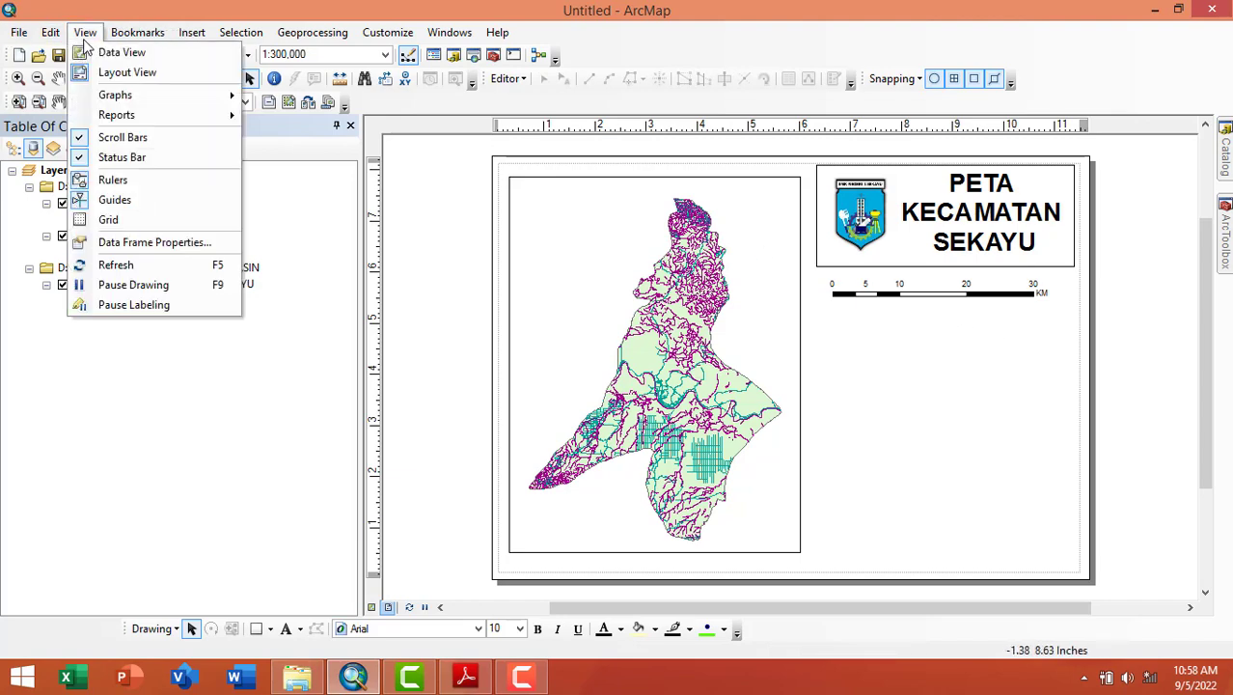
pyautogui.moveTo(191, 31)
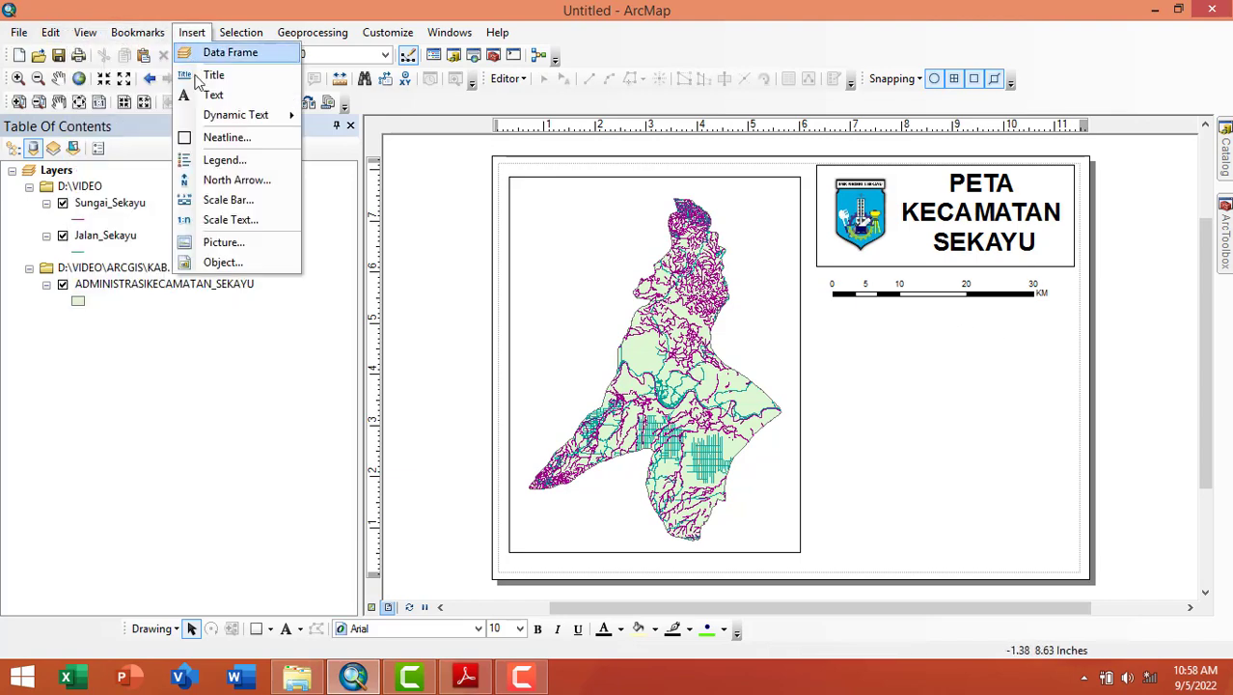
pyautogui.click(221, 220)
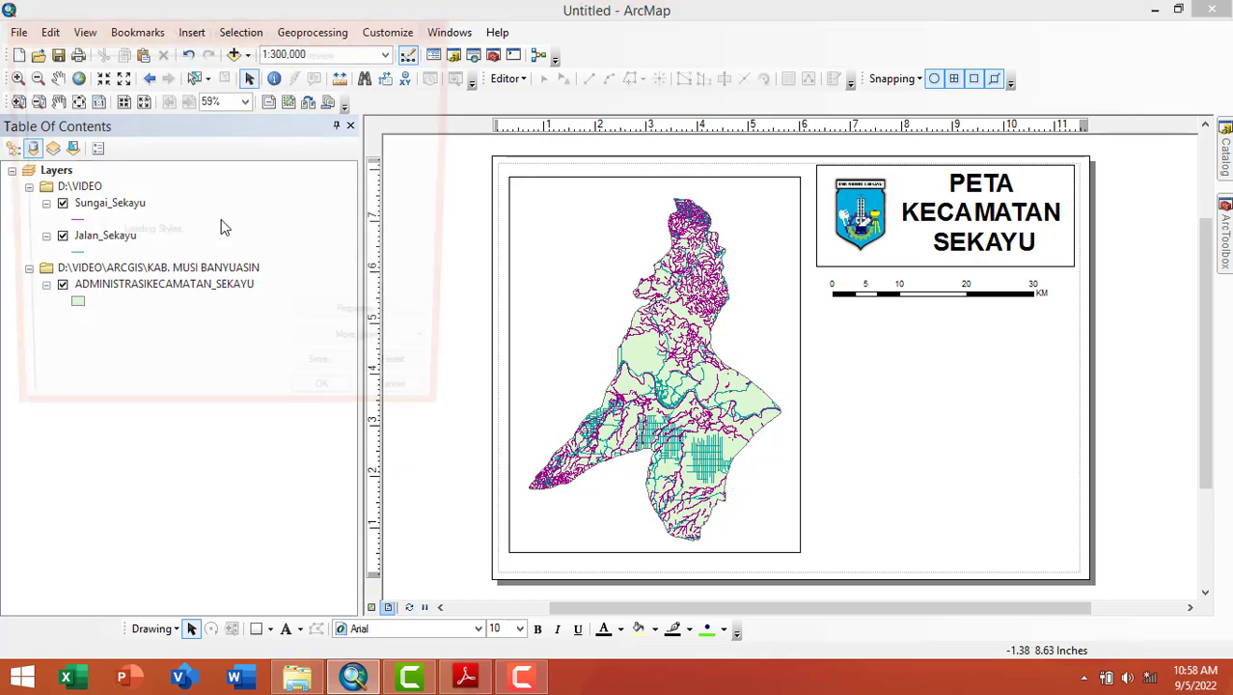
pyautogui.click(166, 81)
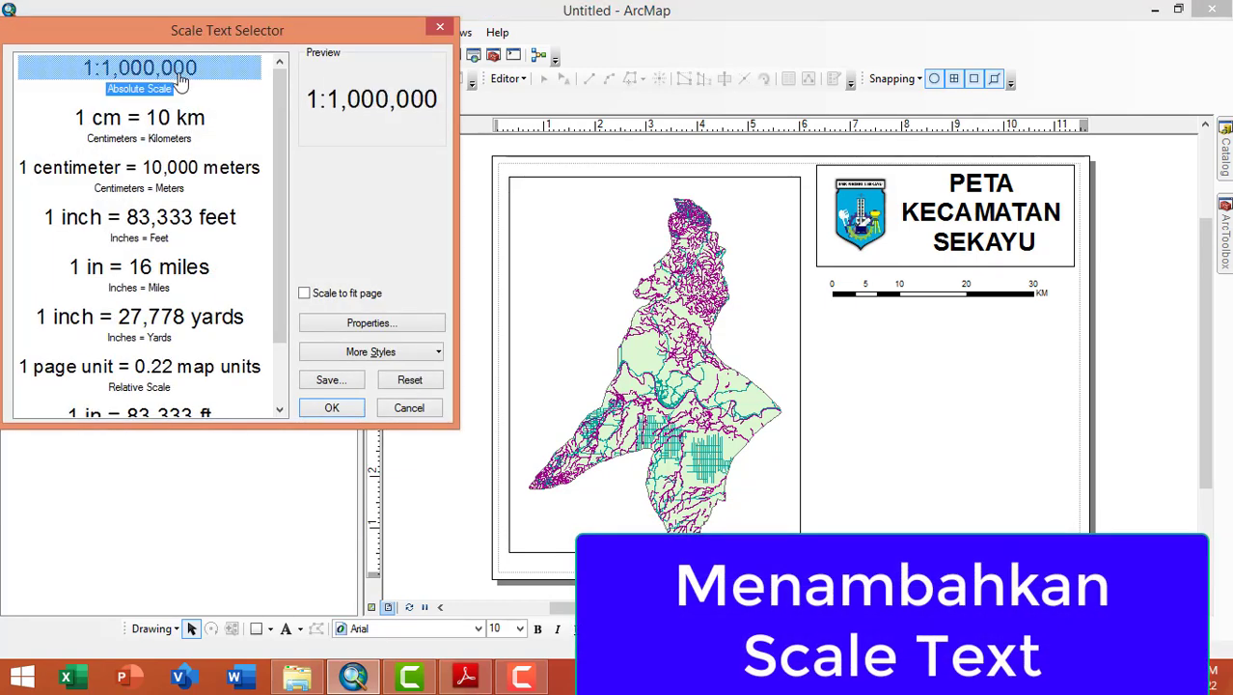
pyautogui.doubleClick(181, 83)
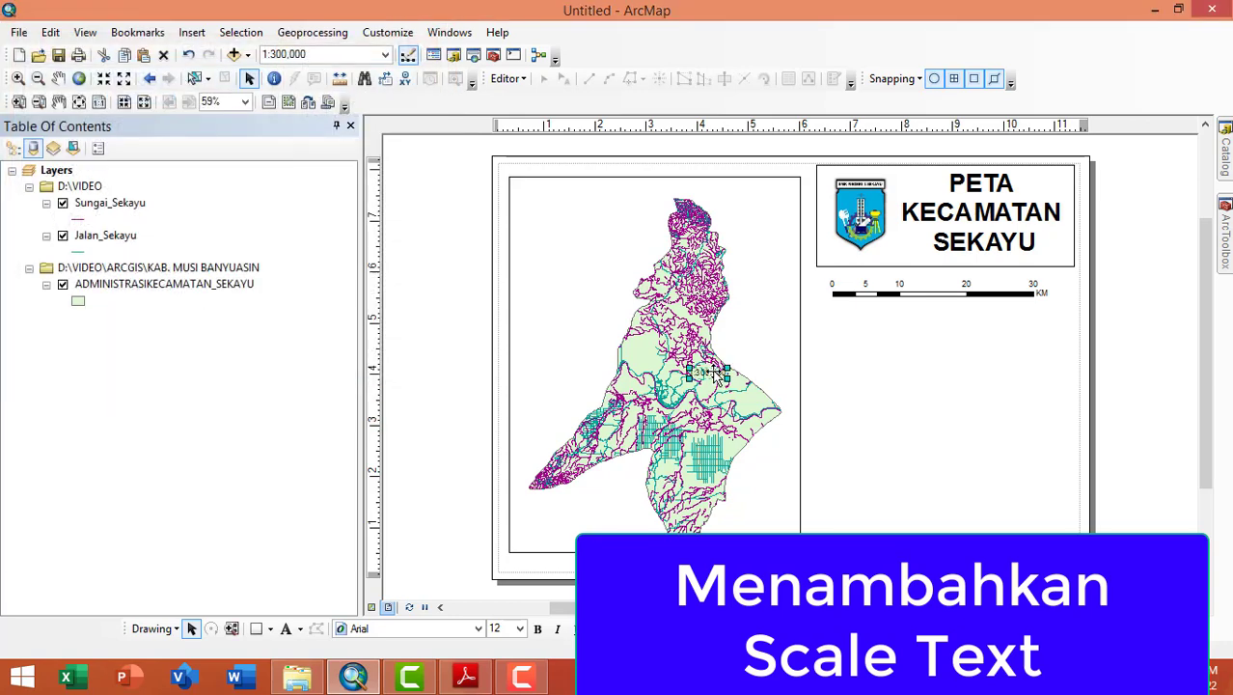
pyautogui.moveTo(709, 372); pyautogui.dragTo(941, 308)
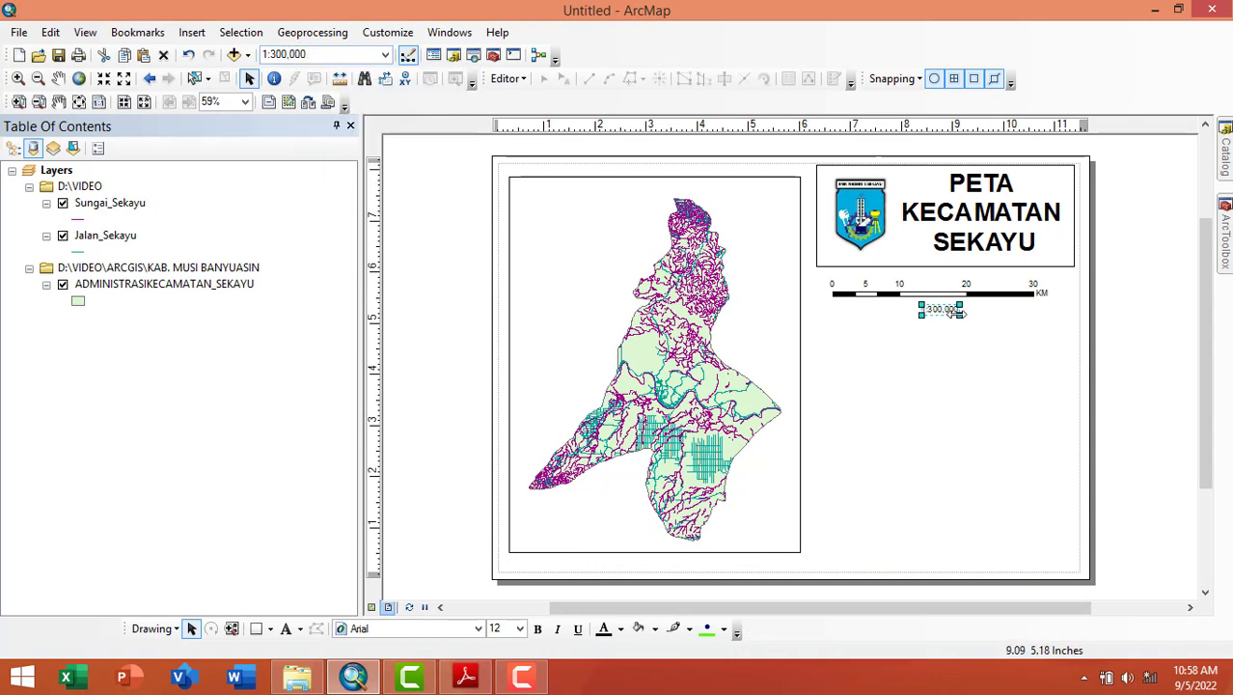
# Enlarge the scale text to about 17 points and make it bold.
pyautogui.moveTo(960, 314); pyautogui.dragTo(975, 323)
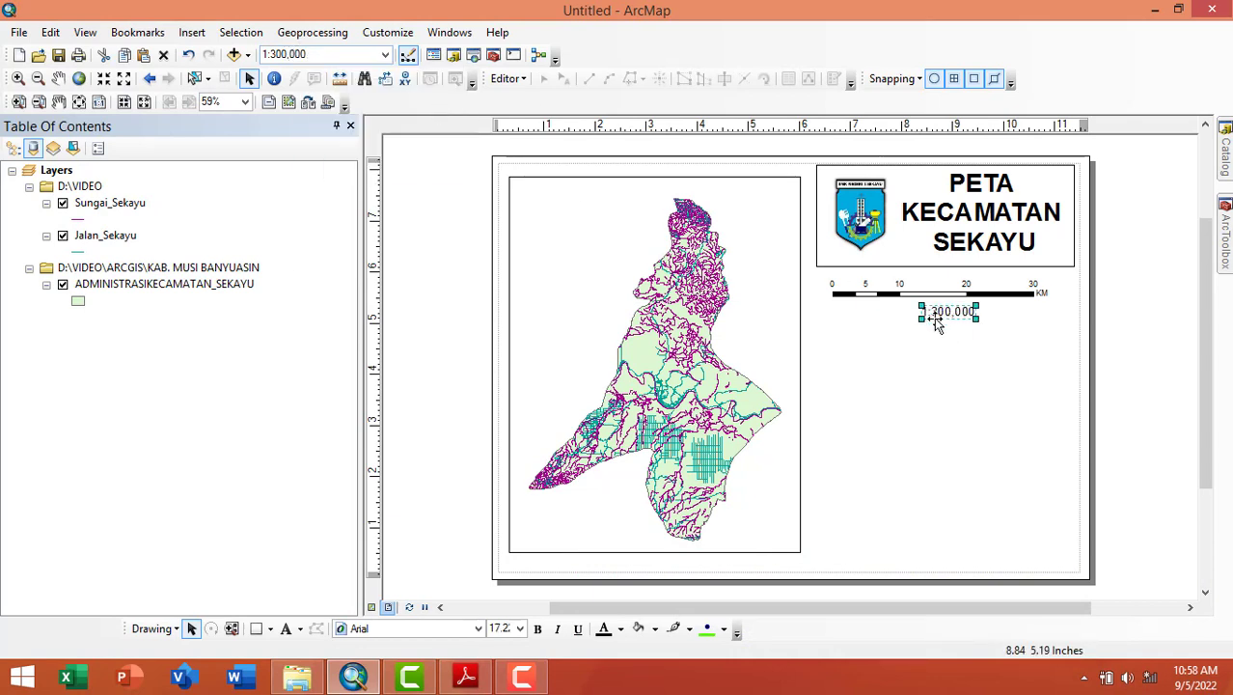
pyautogui.click(791, 560)
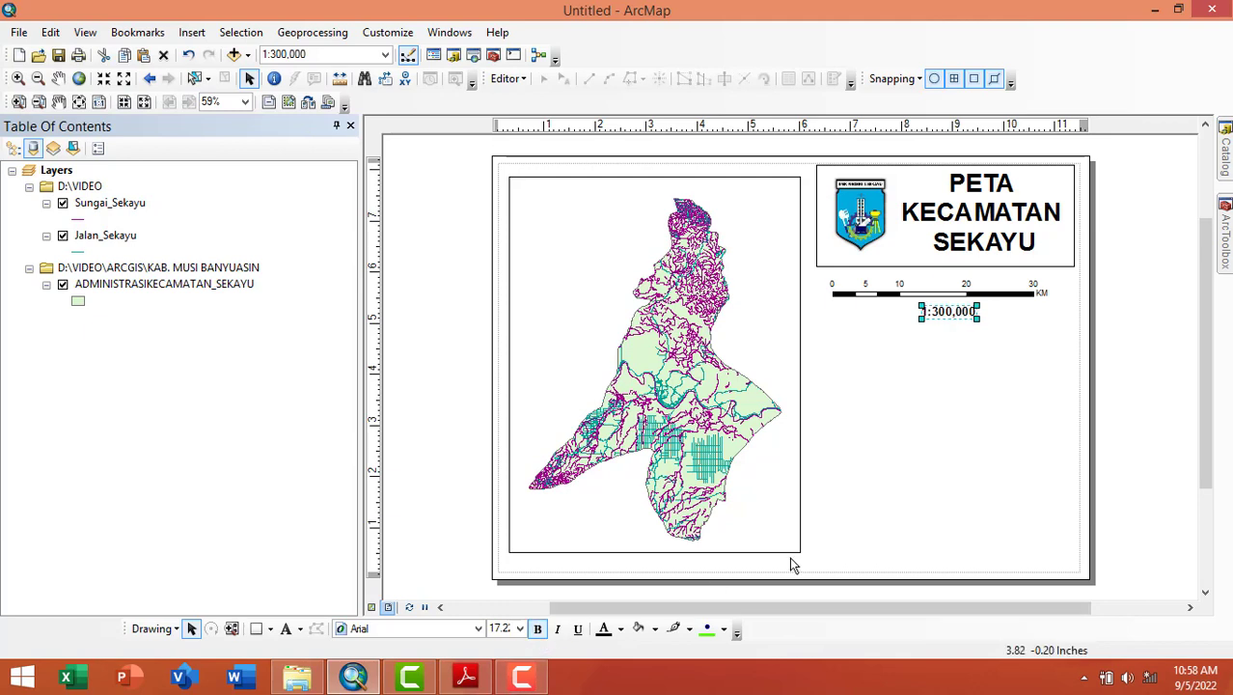
pyautogui.click(1013, 293)
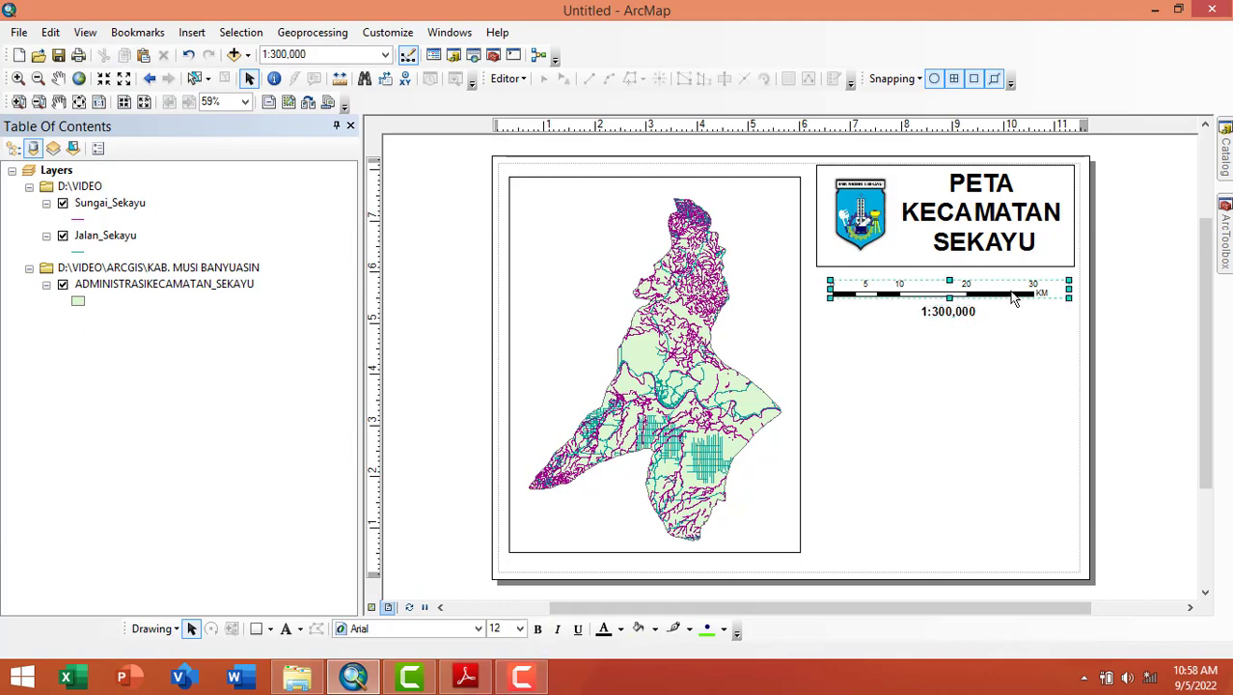
pyautogui.click(998, 385)
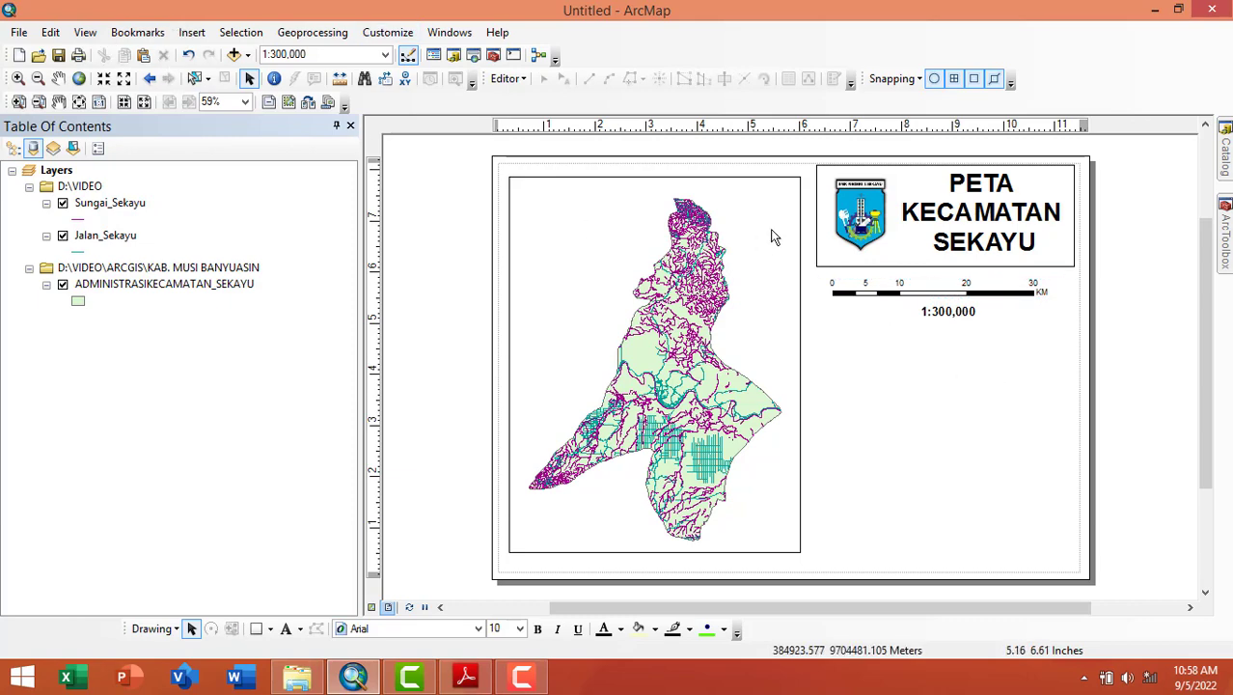
# Insert the ESRI North 7 north arrow, move it to the data frame's upper-right corner and enlarge it to about 68 points.
pyautogui.click(192, 33)
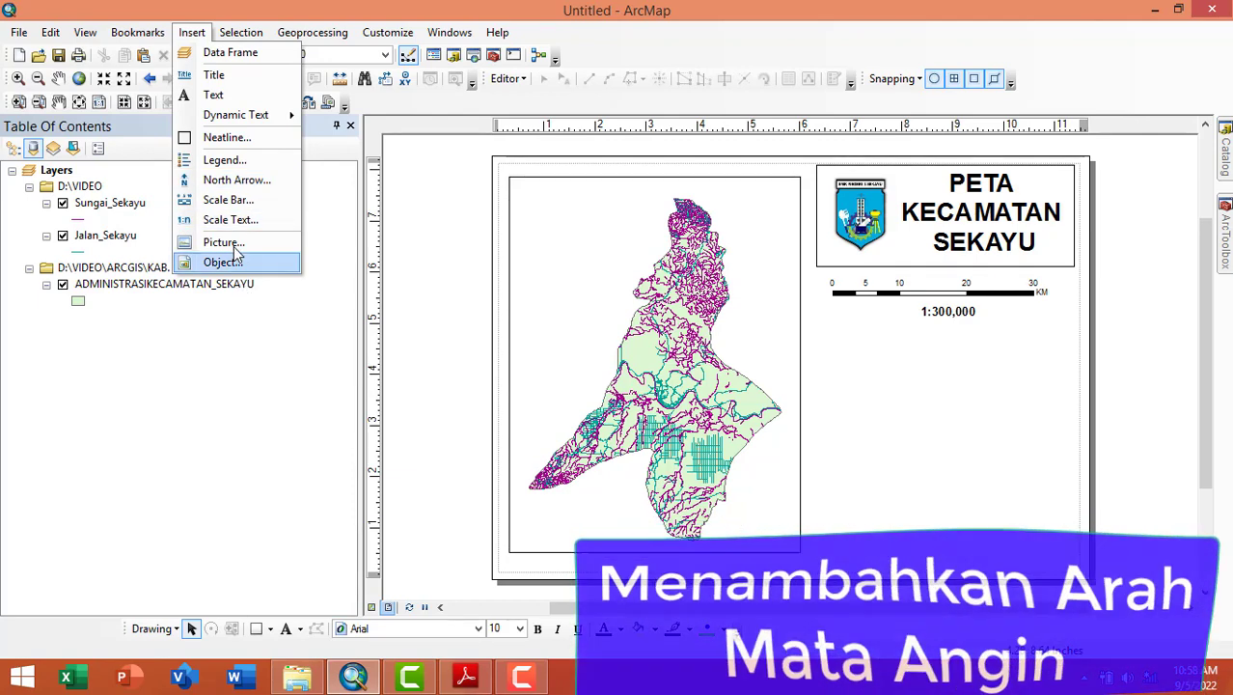
pyautogui.click(236, 180)
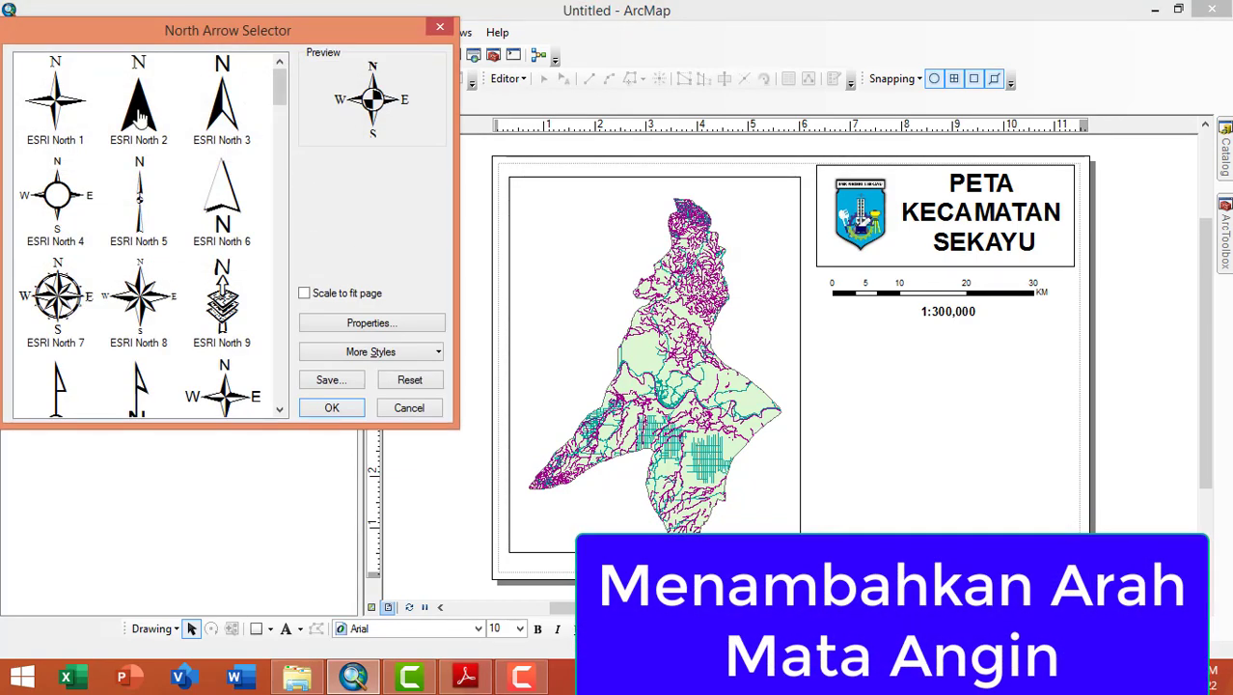
pyautogui.click(67, 307)
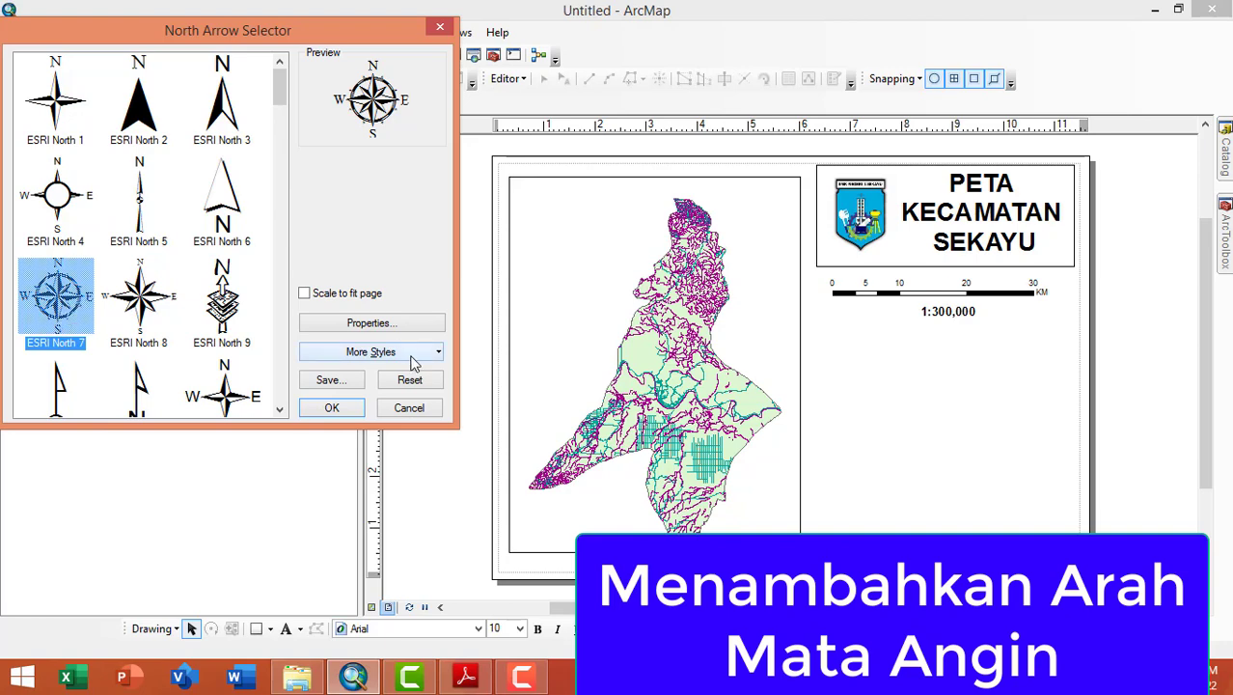
pyautogui.click(347, 409)
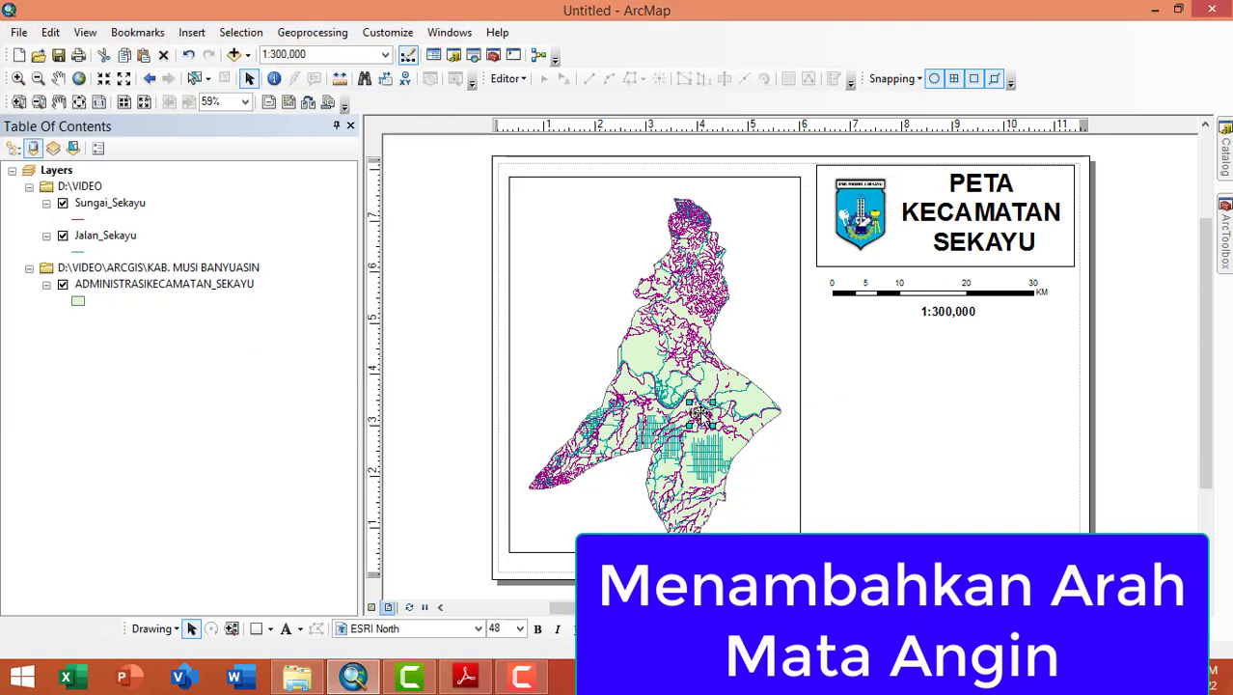
pyautogui.moveTo(700, 415); pyautogui.dragTo(782, 202)
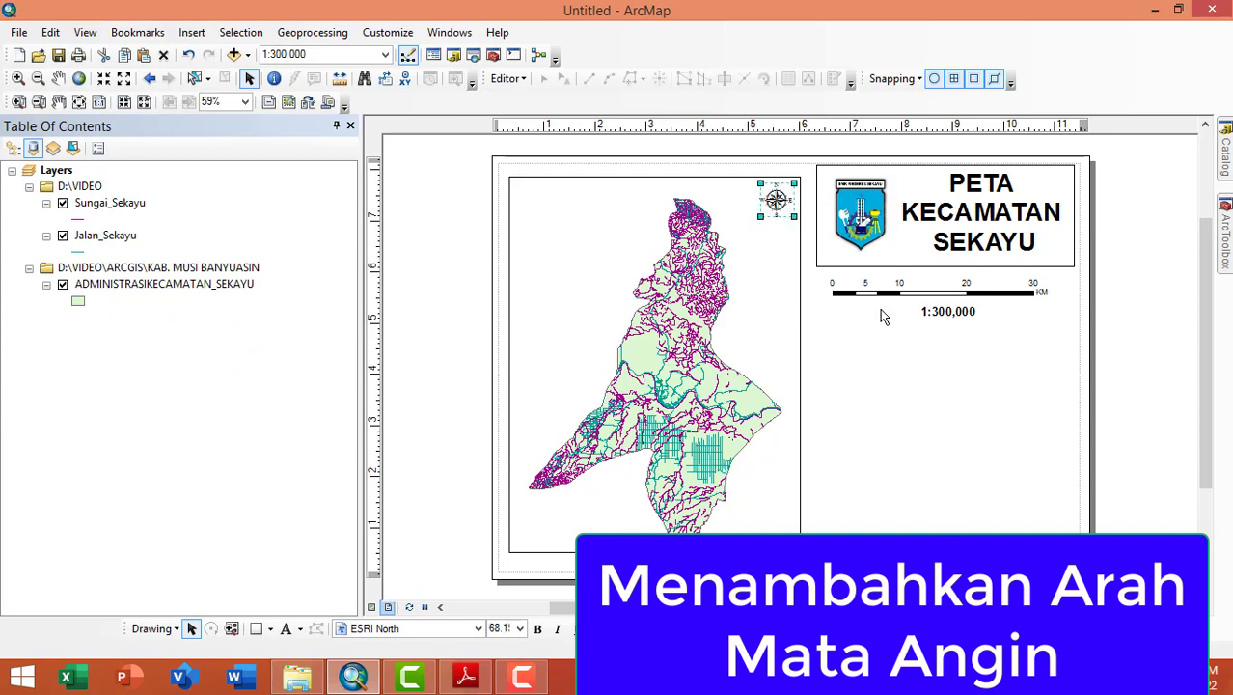
pyautogui.click(974, 380)
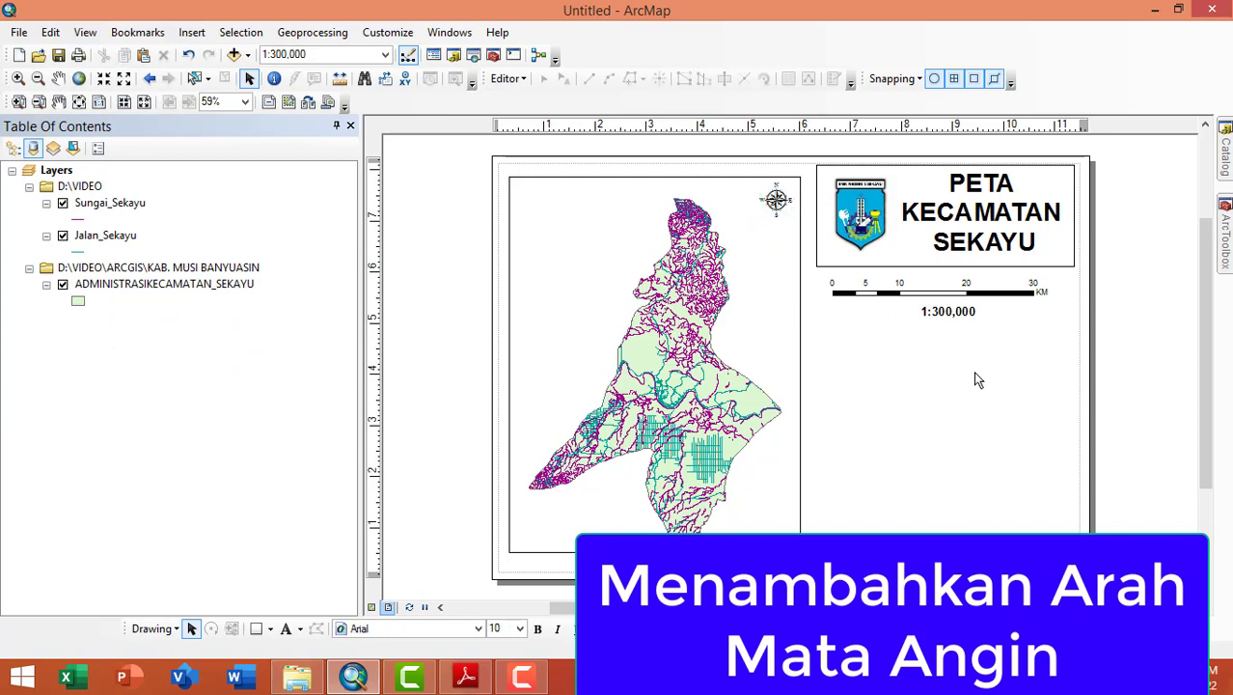
# Check the SEKAYU_JIS.pdf reference, then start a new Measured Grid for the map's data frame.
pyautogui.click(473, 679)
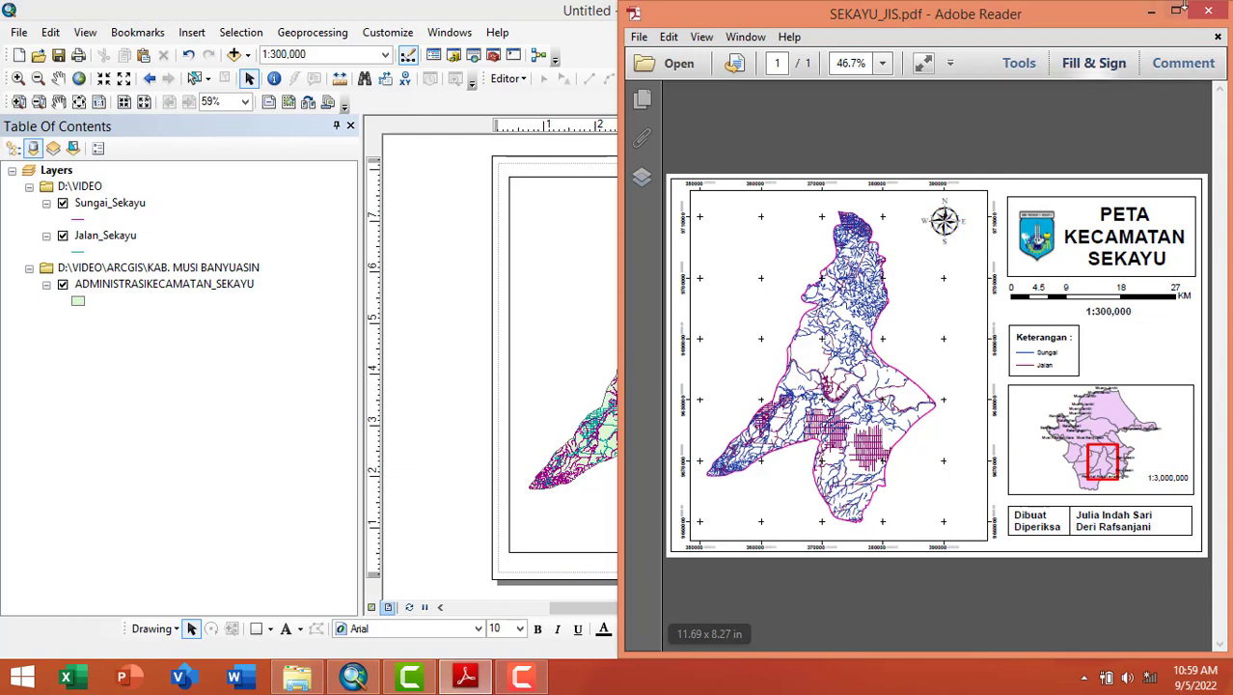
pyautogui.click(1155, 13)
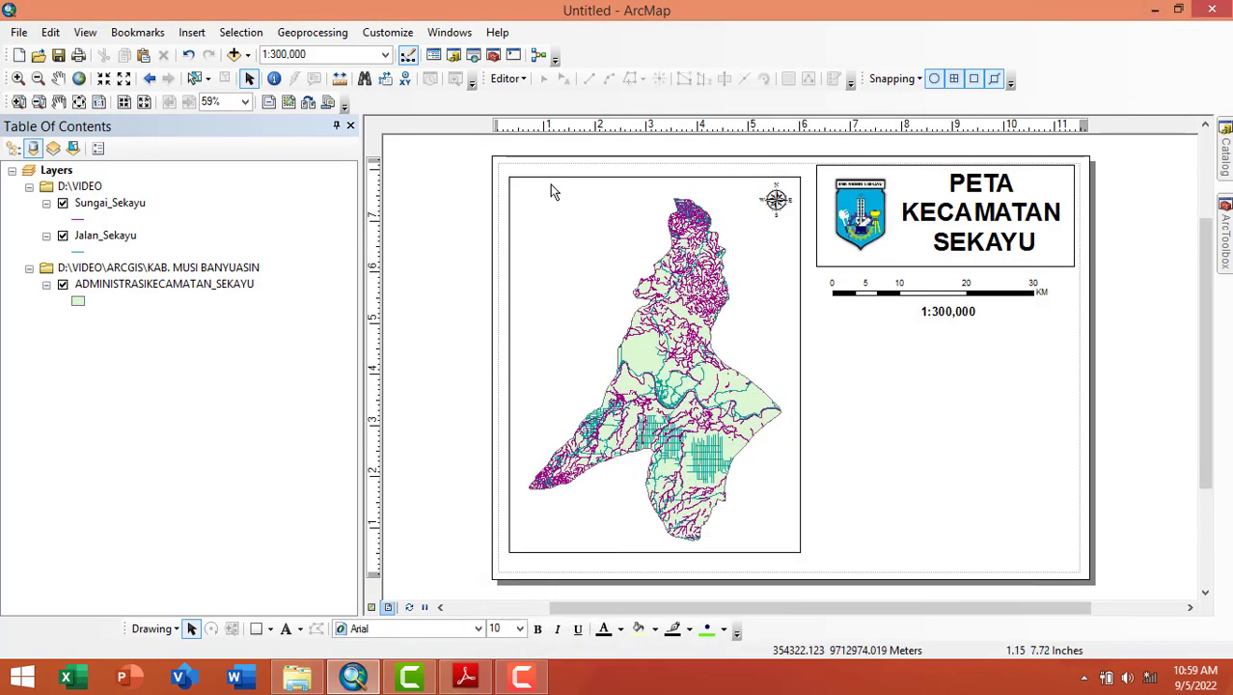
pyautogui.click(551, 192)
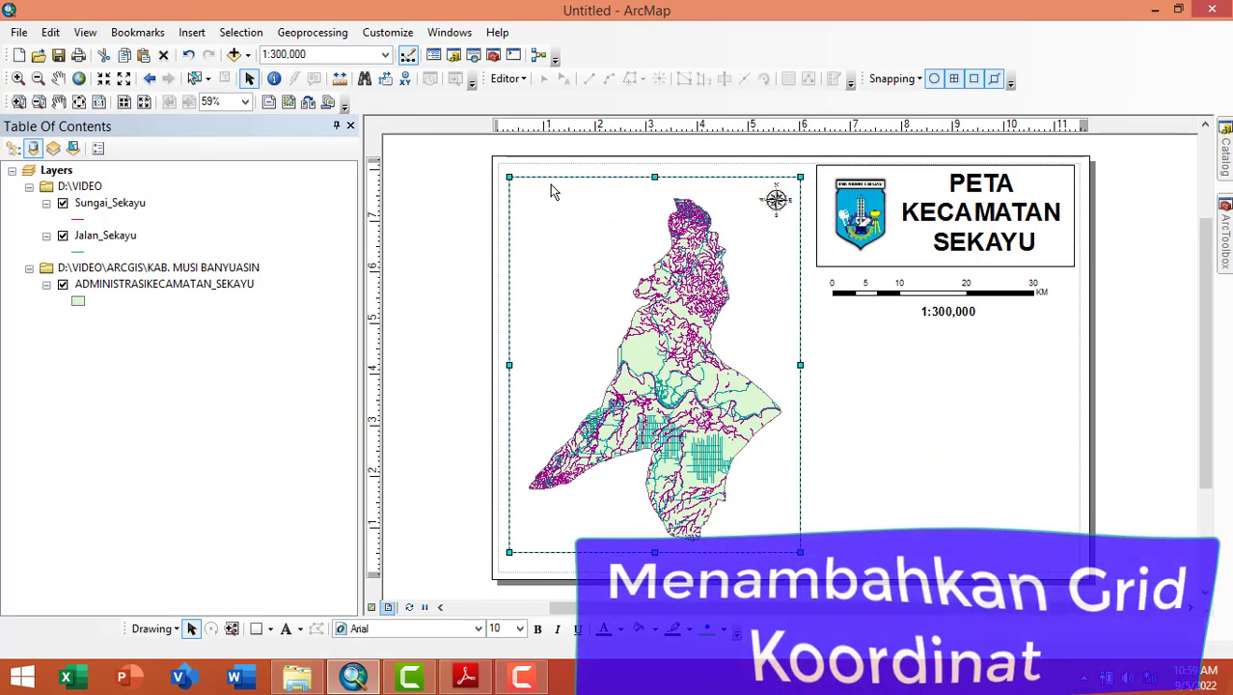
pyautogui.rightClick(564, 241)
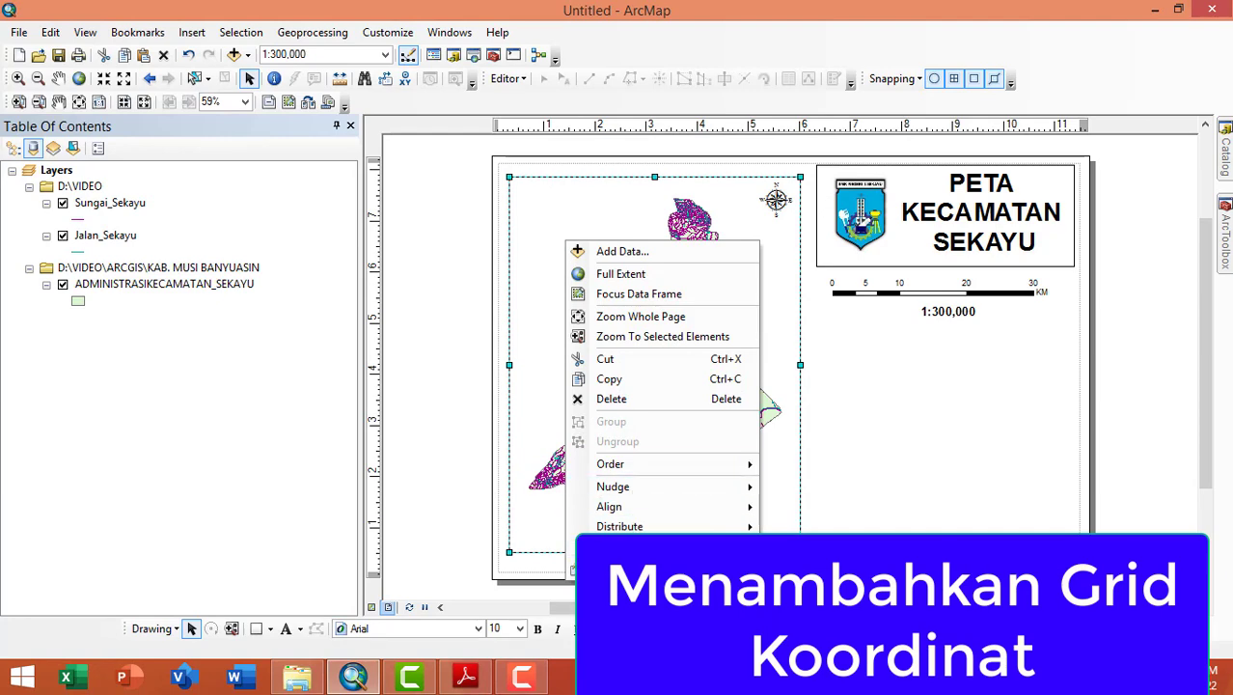
pyautogui.click(622, 570)
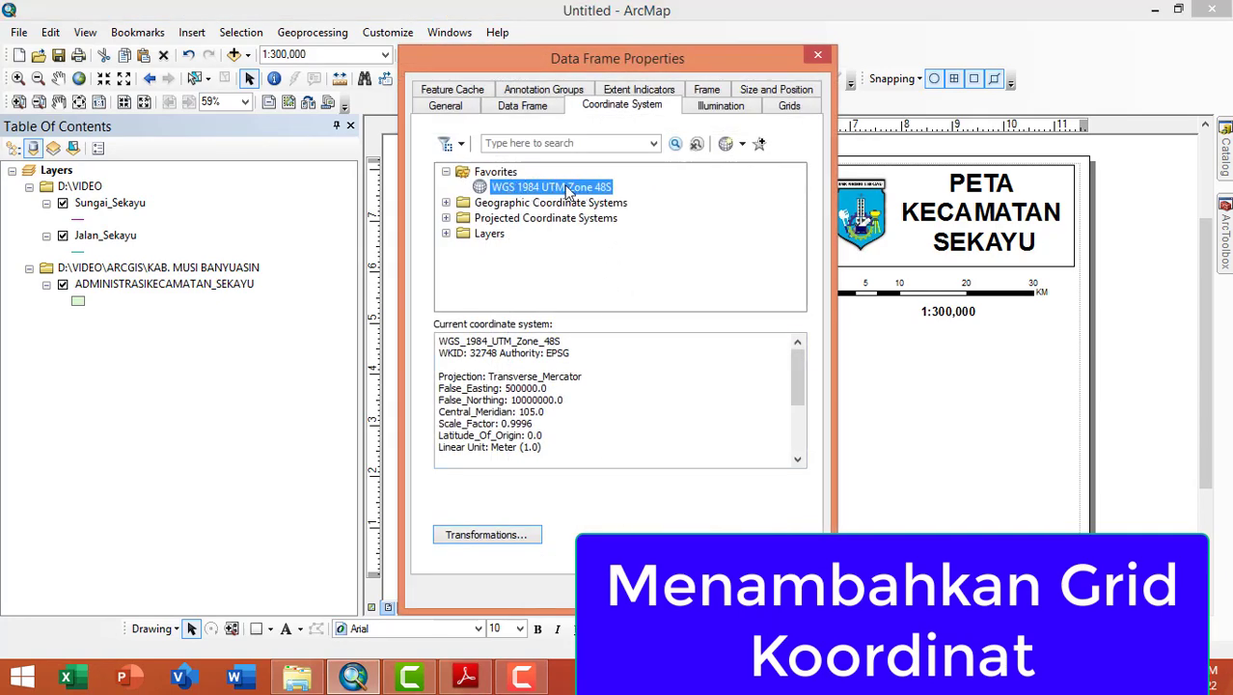
pyautogui.click(789, 106)
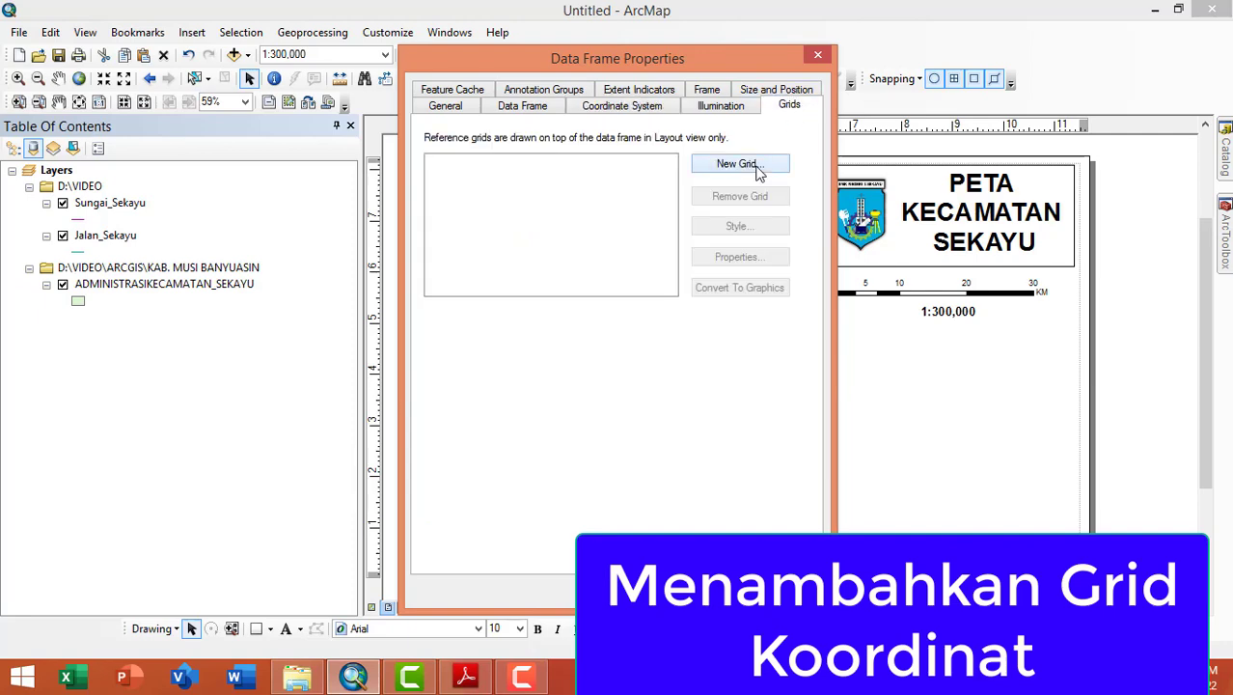
pyautogui.click(737, 165)
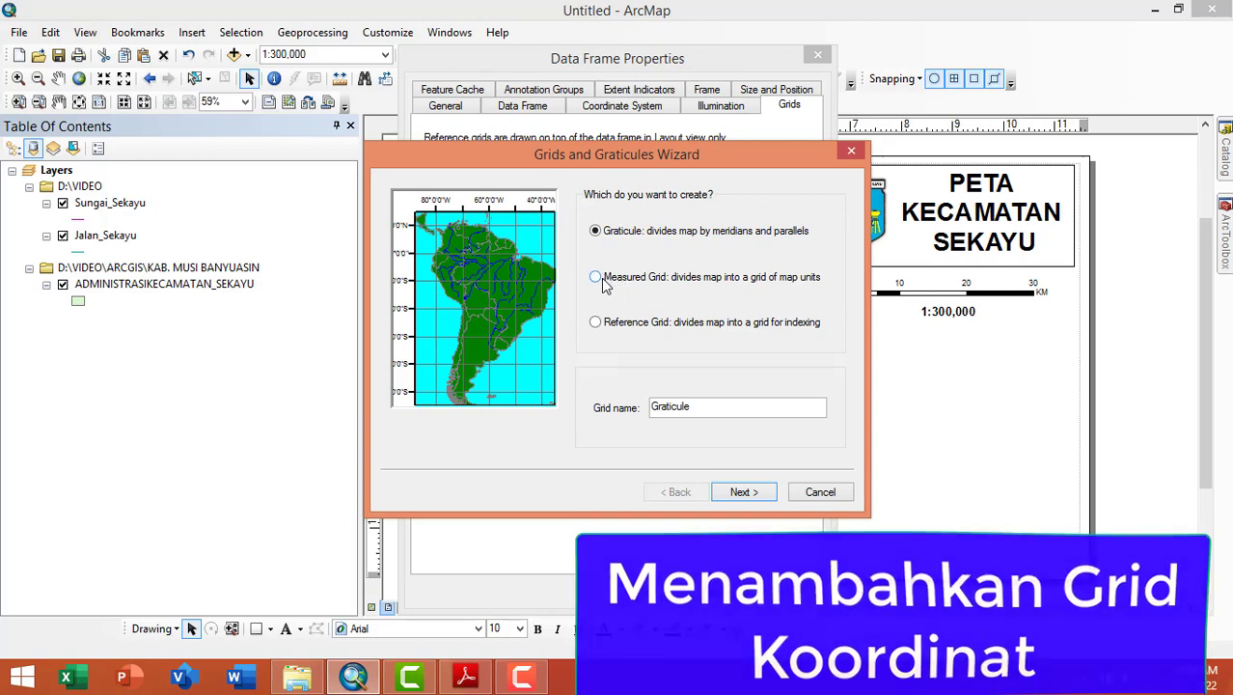
pyautogui.click(604, 283)
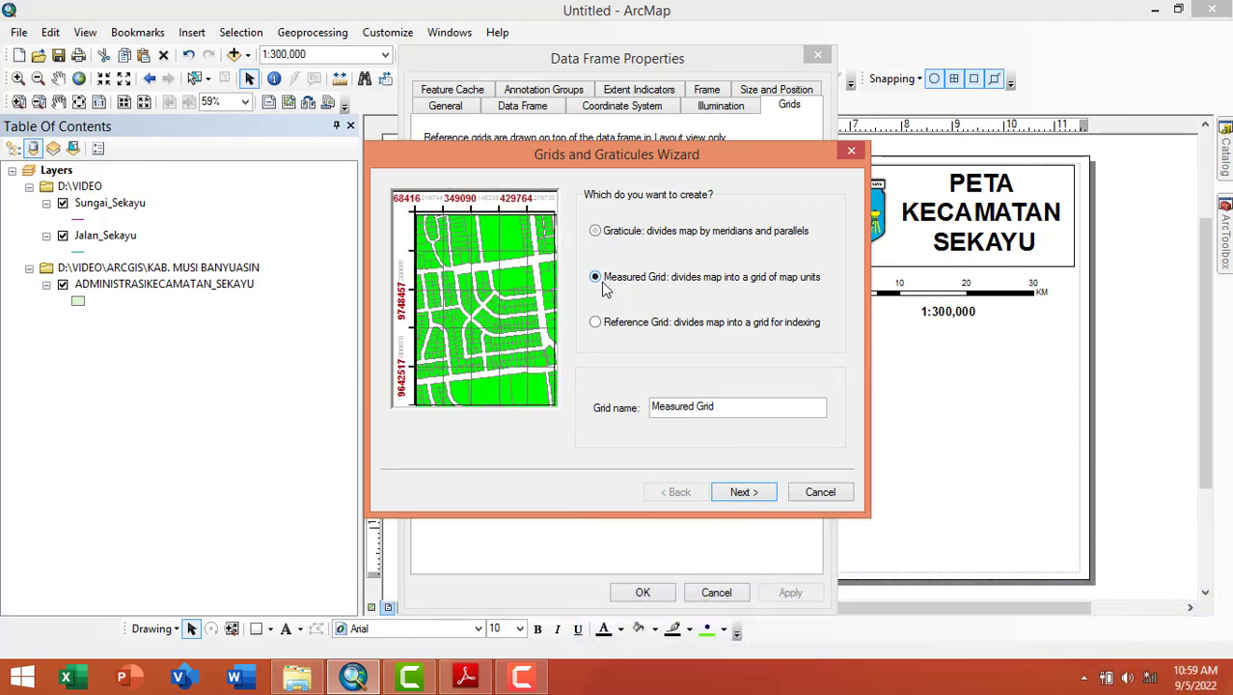
pyautogui.click(738, 494)
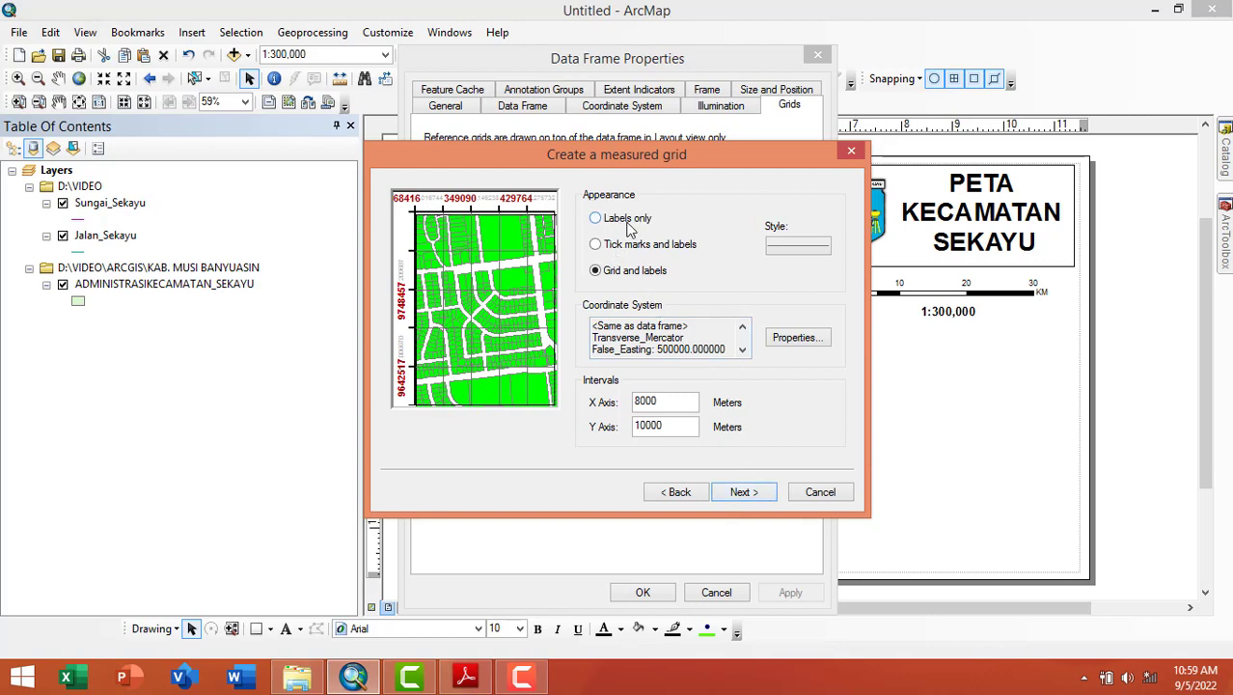
# Give the measured grid the Tick marks and labels appearance, accept the default intervals, axes and border settings, and apply it.
pyautogui.click(596, 218)
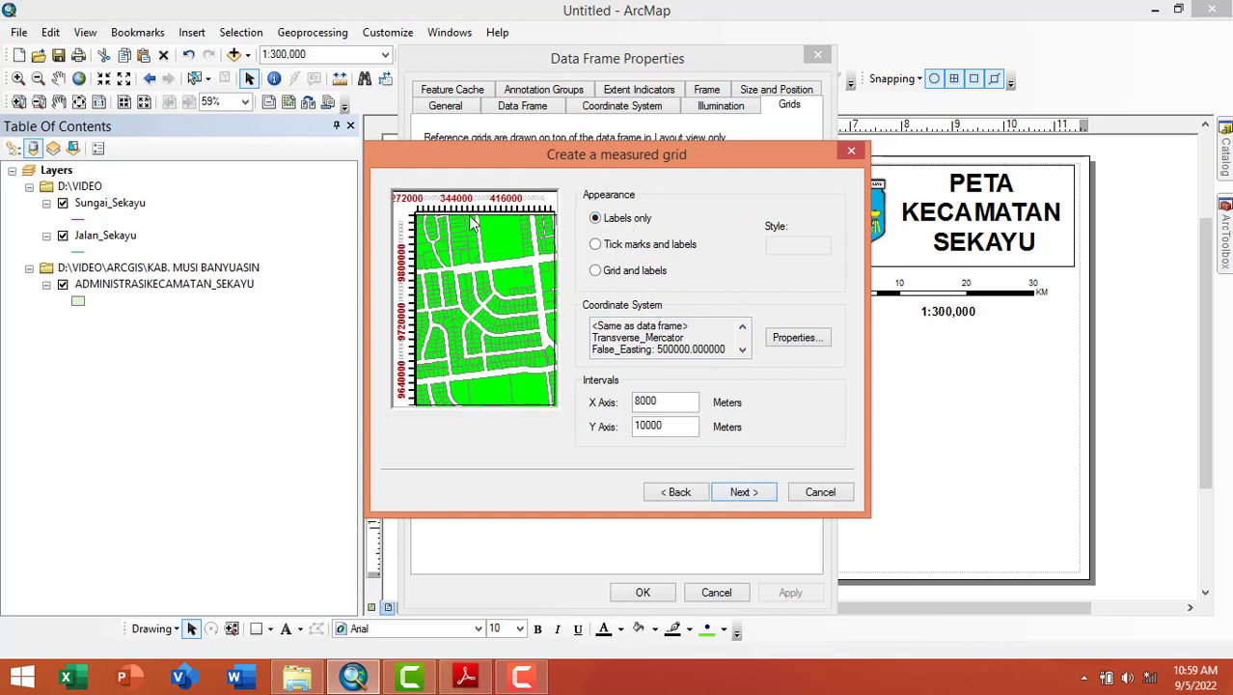
pyautogui.click(647, 247)
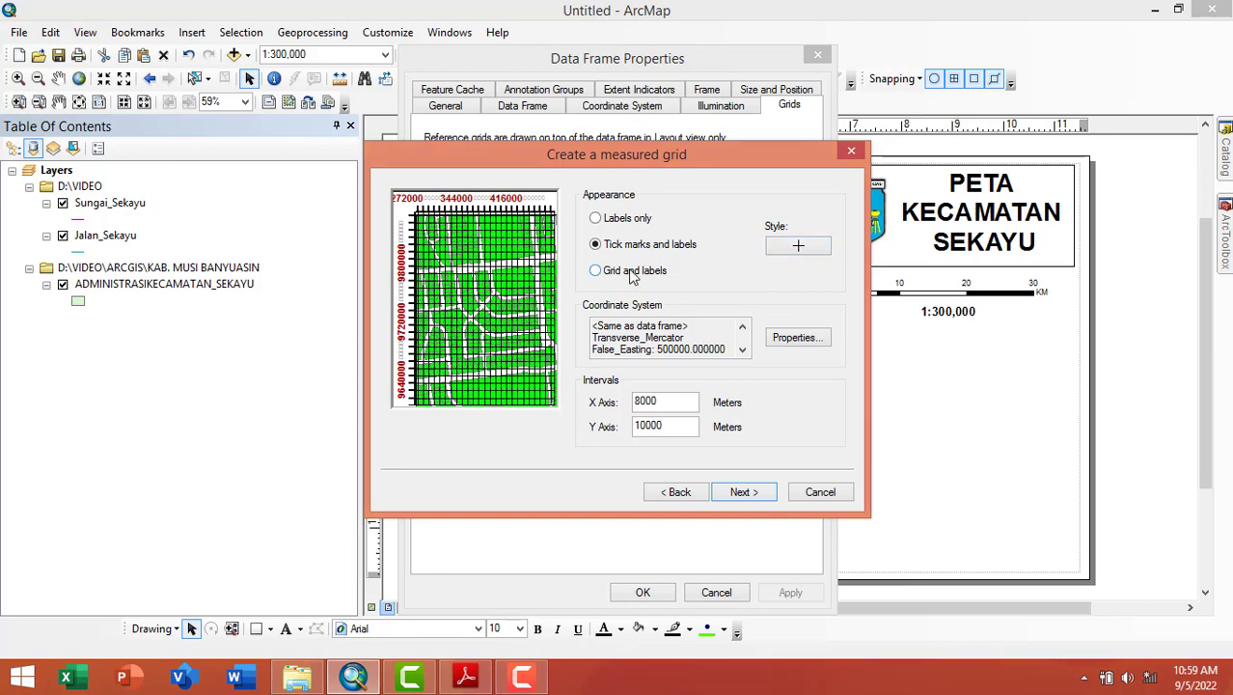
pyautogui.click(632, 273)
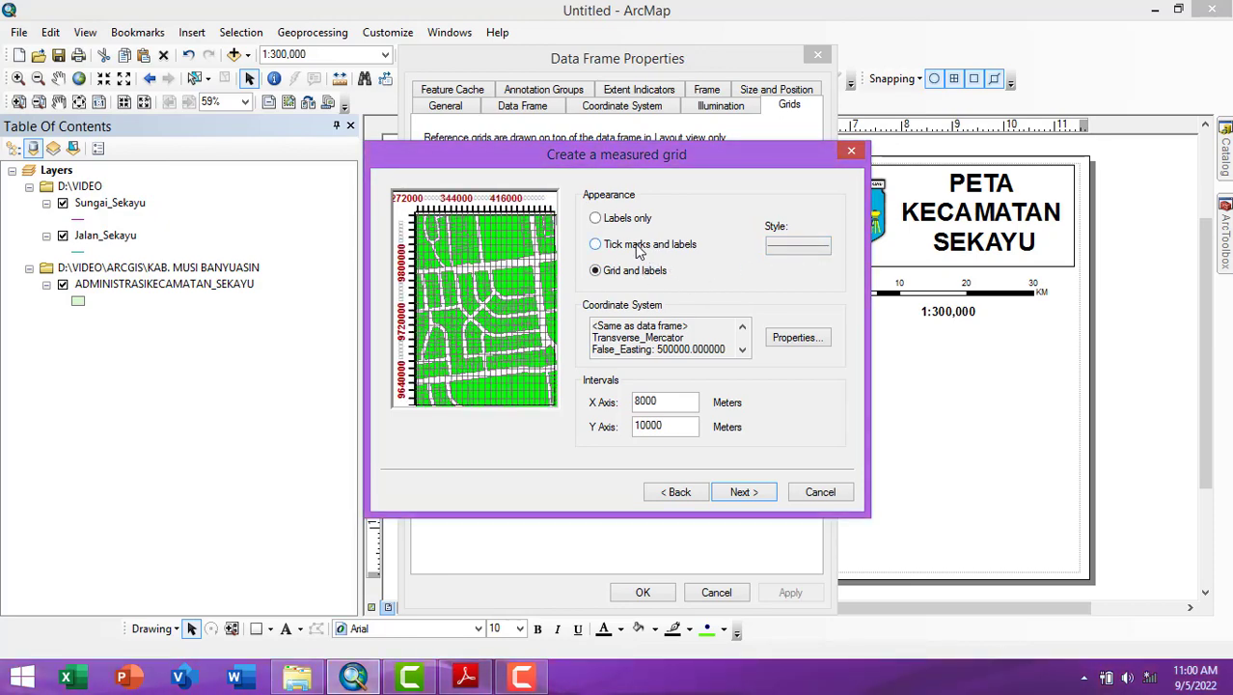
pyautogui.click(639, 248)
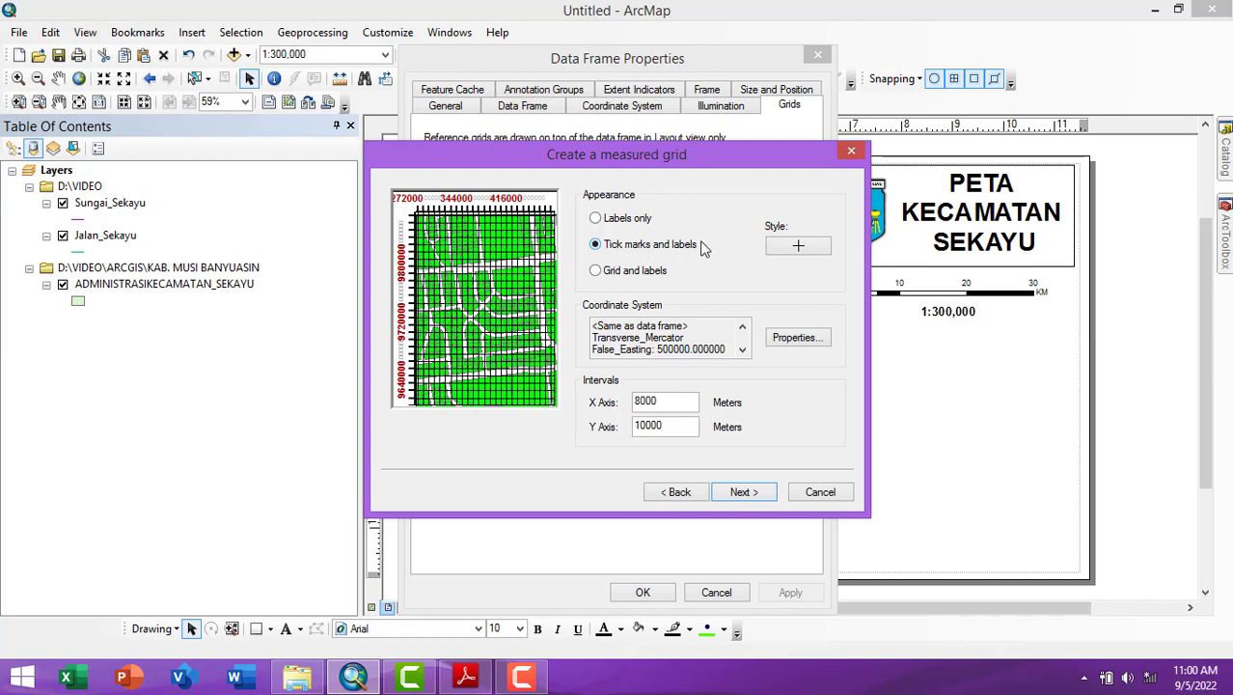
pyautogui.click(744, 493)
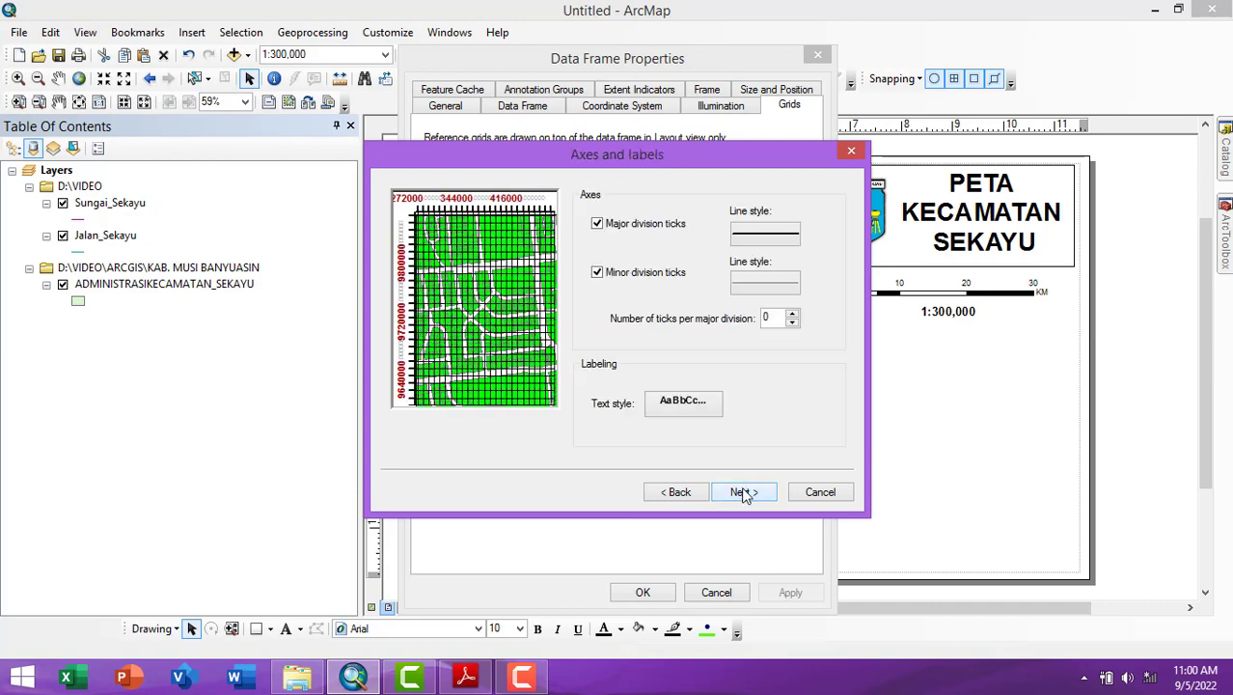
pyautogui.click(743, 491)
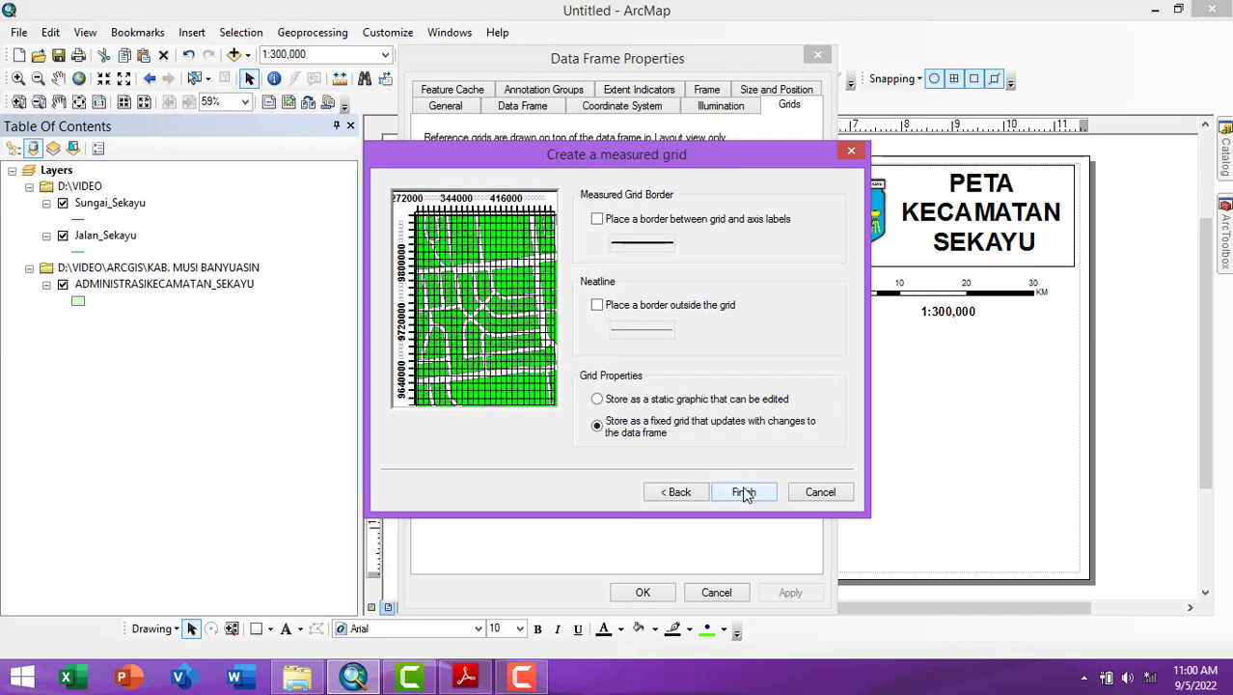
pyautogui.click(744, 492)
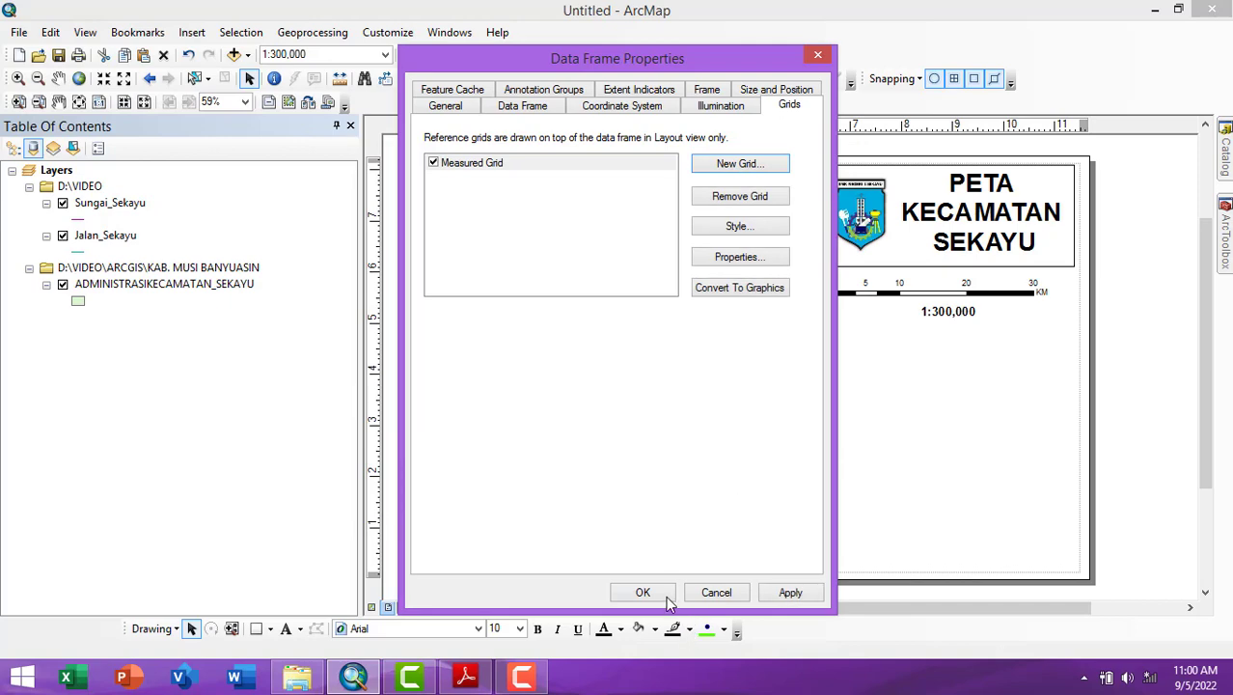
pyautogui.click(792, 592)
pyautogui.click(660, 593)
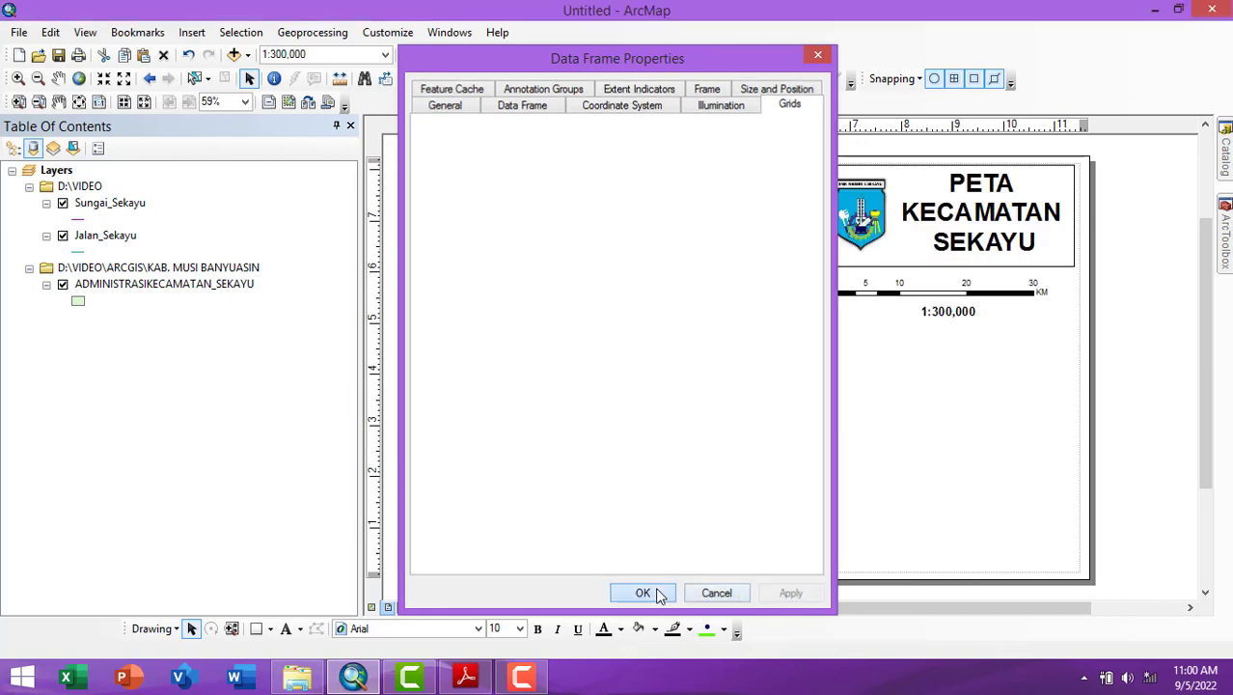
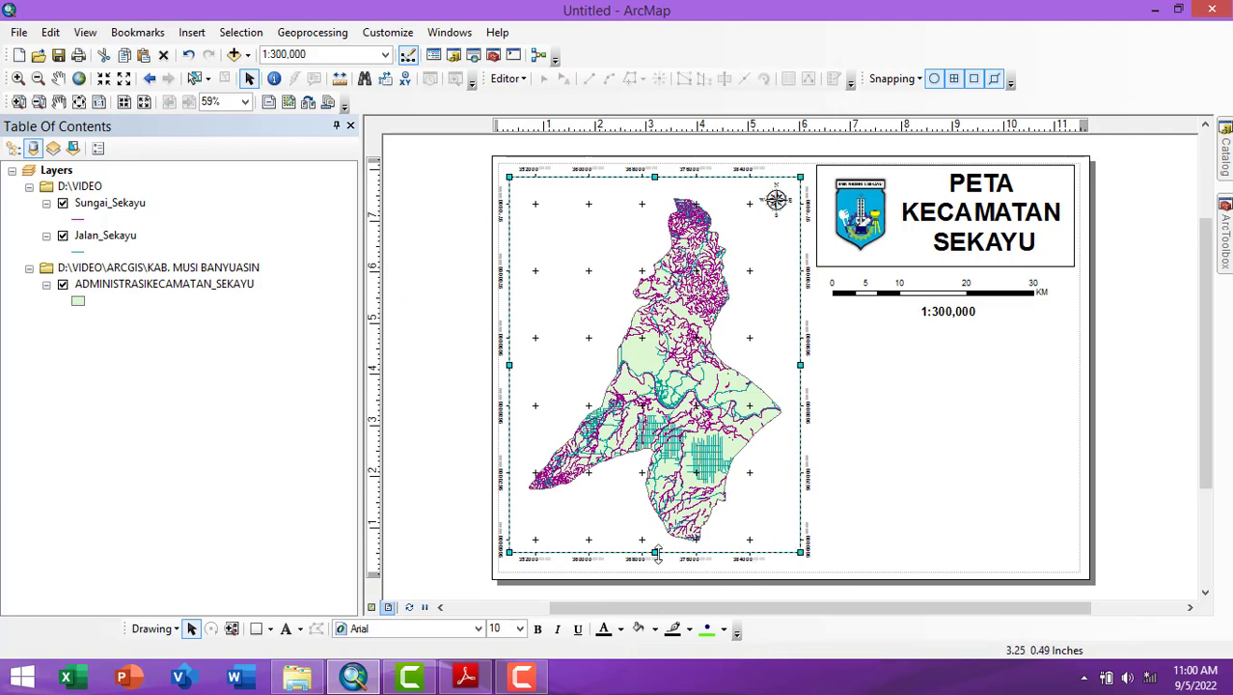
# Stretch the data frame slightly downward by its lower edge.
pyautogui.moveTo(655, 553); pyautogui.dragTo(656, 559)
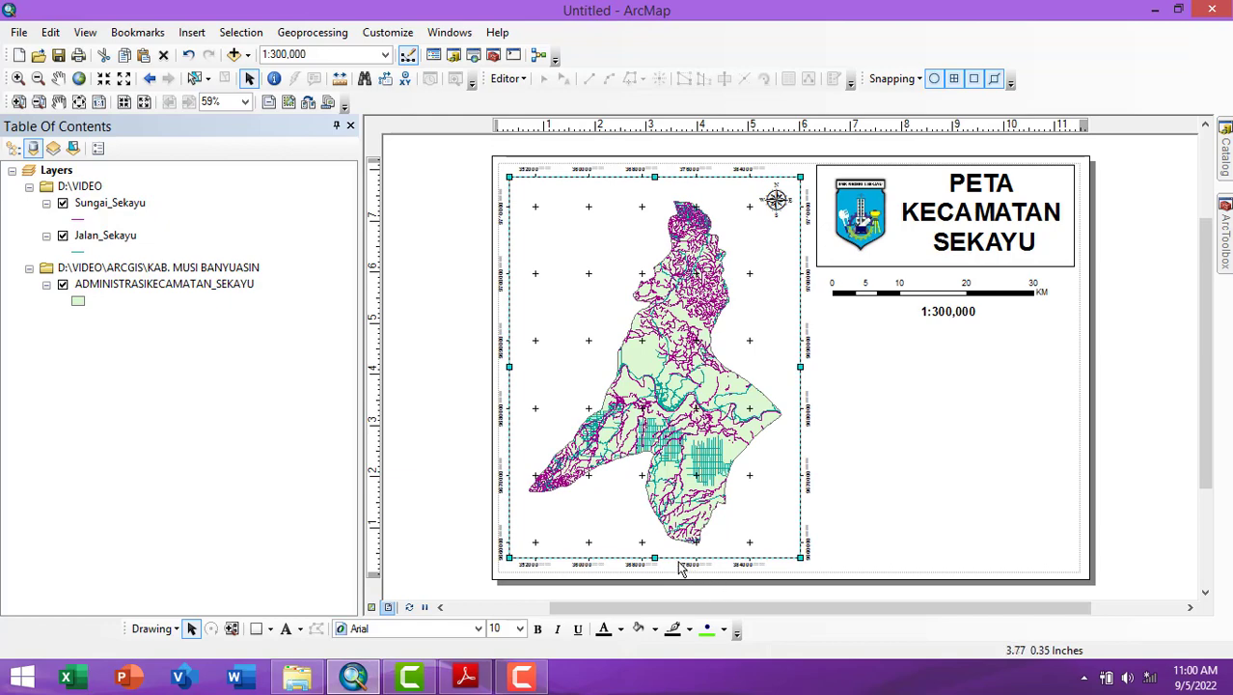
pyautogui.click(443, 239)
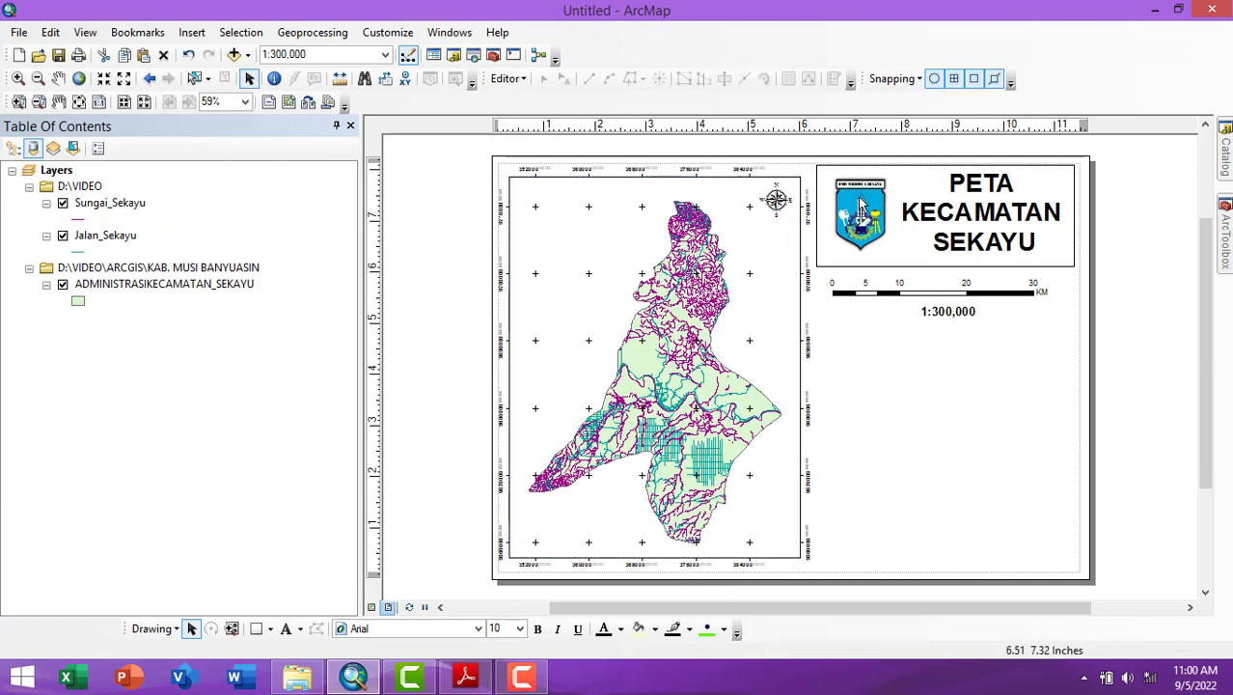
pyautogui.scroll(-2, 814, 232)
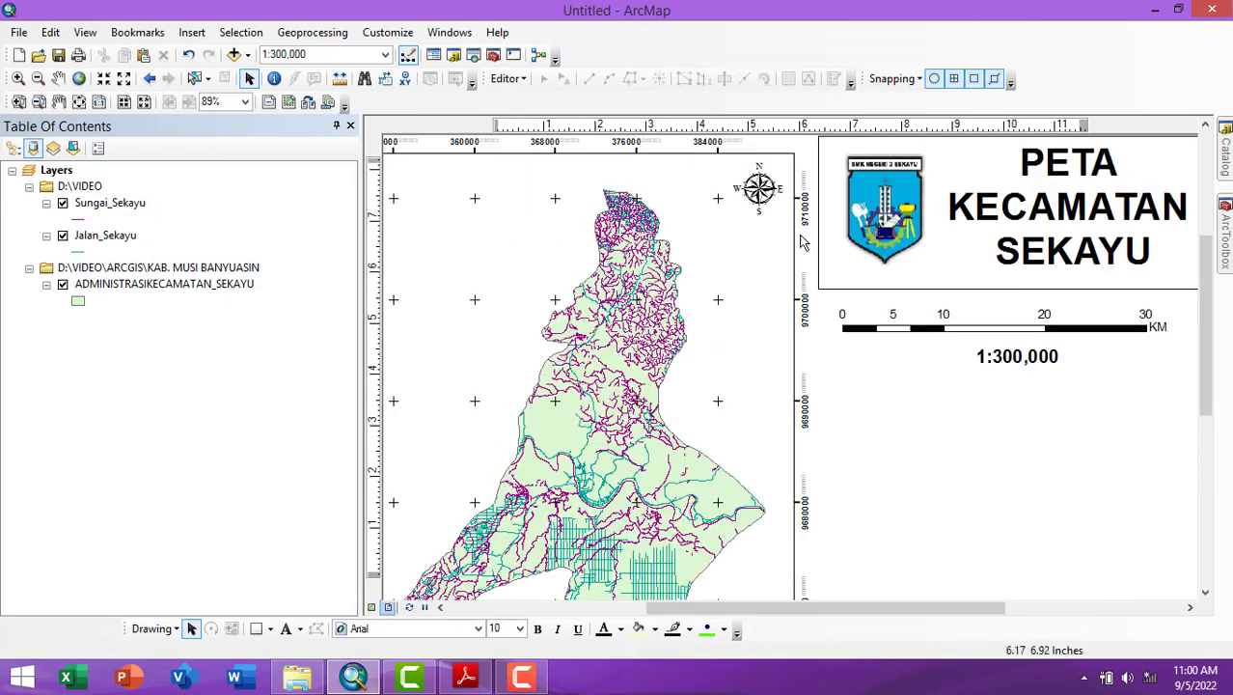
pyautogui.scroll(2, 832, 251)
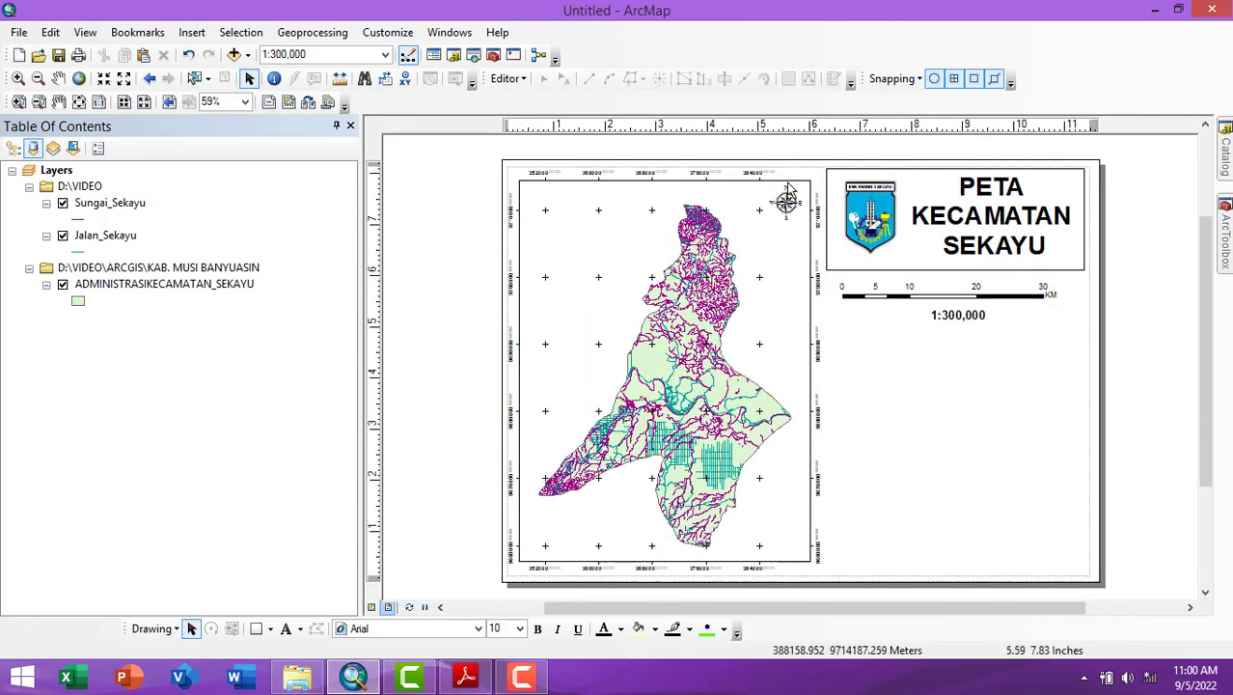
# Set the measured grid's coordinate label size to 8 and apply it to the data frame.
pyautogui.click(788, 189)
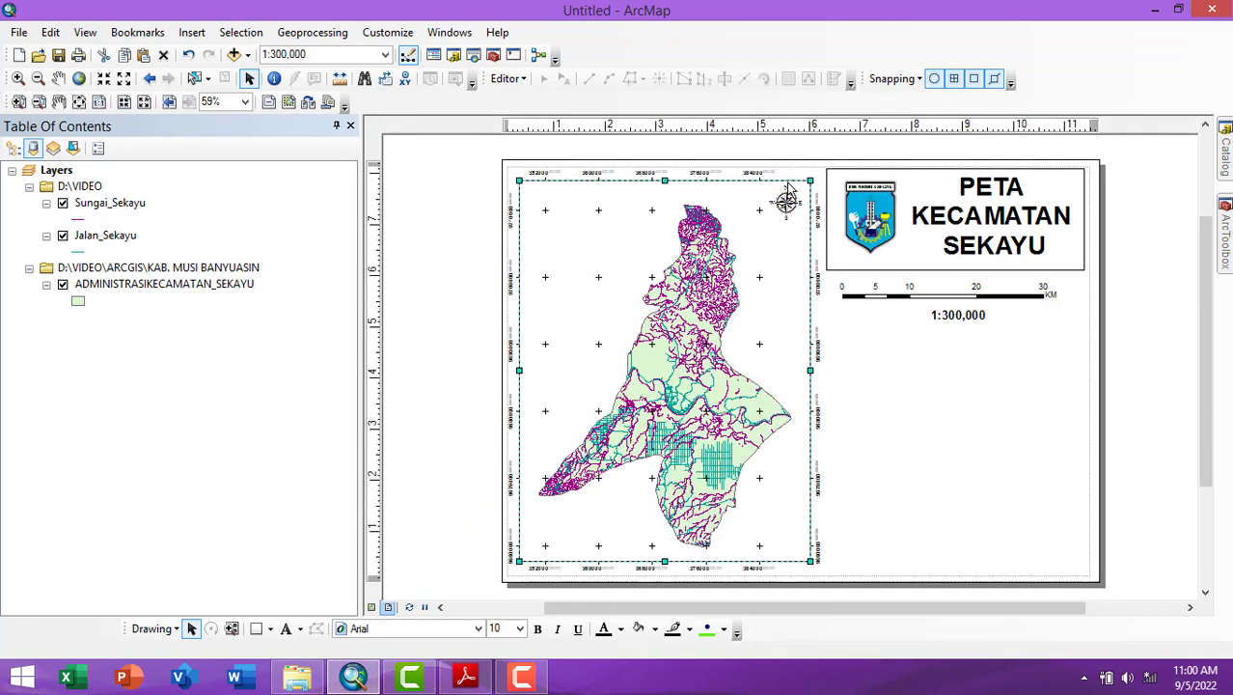
pyautogui.rightClick(787, 188)
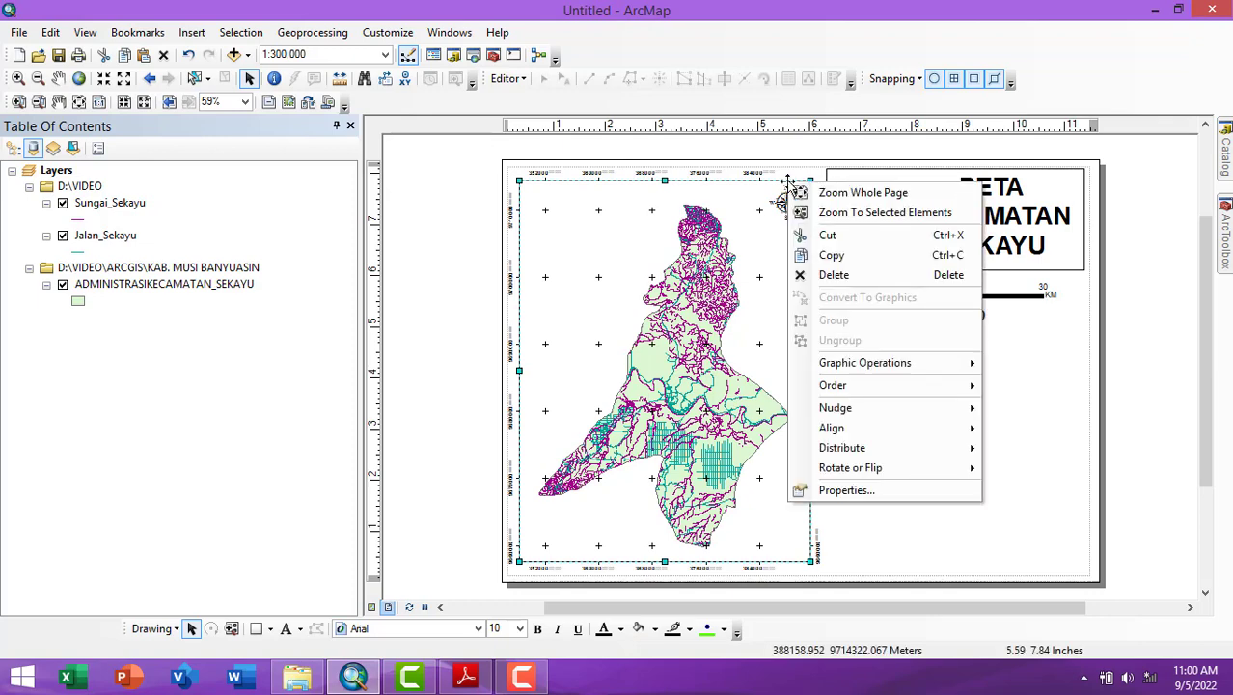
pyautogui.click(873, 492)
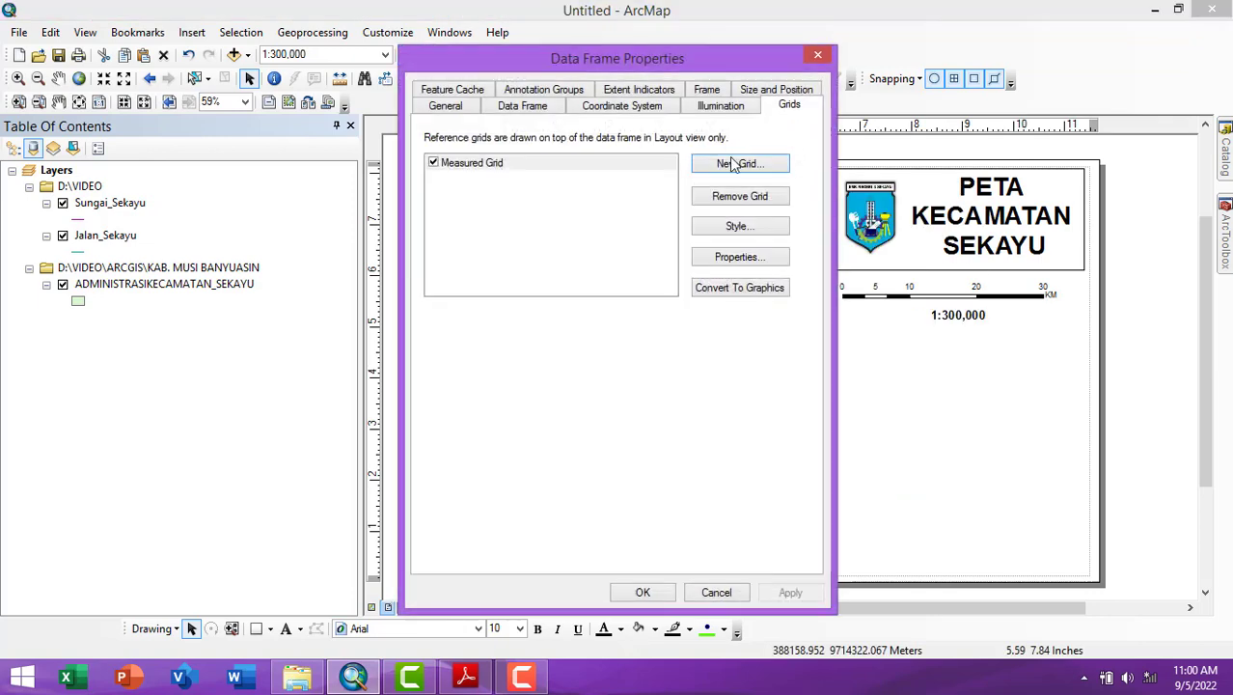
pyautogui.click(740, 257)
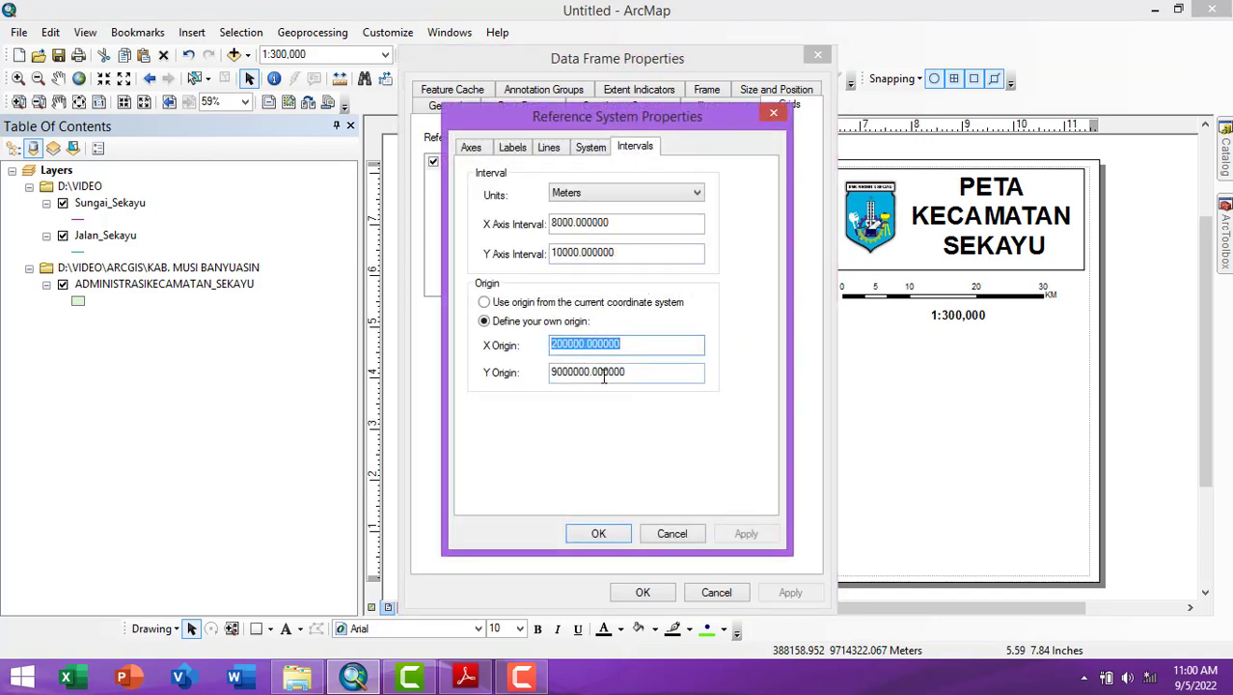
pyautogui.click(475, 150)
pyautogui.click(524, 154)
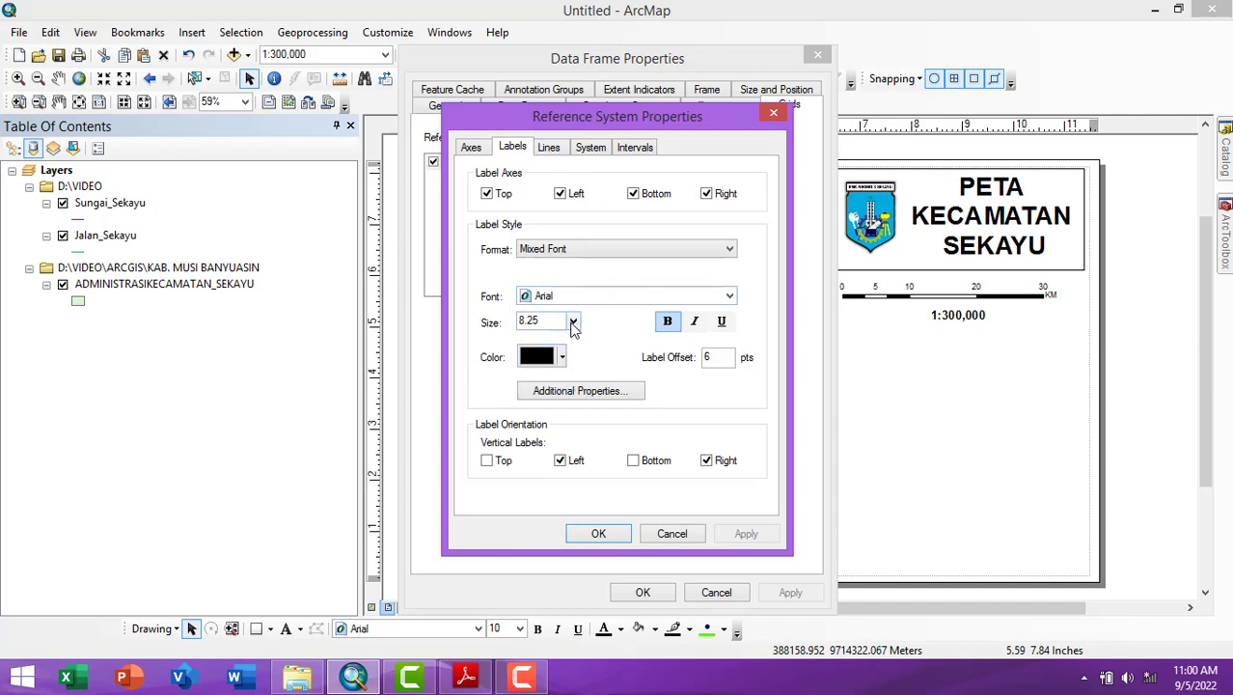
pyautogui.click(573, 322)
pyautogui.scroll(1, 563, 350)
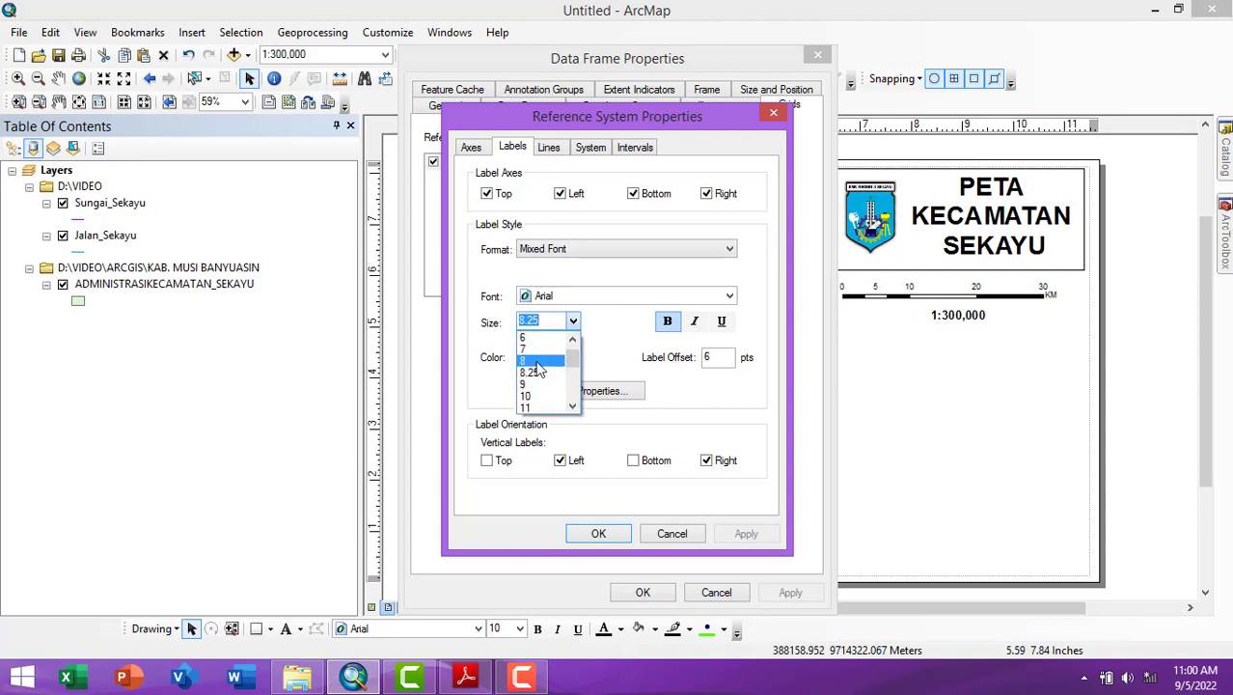
pyautogui.click(531, 336)
pyautogui.click(746, 534)
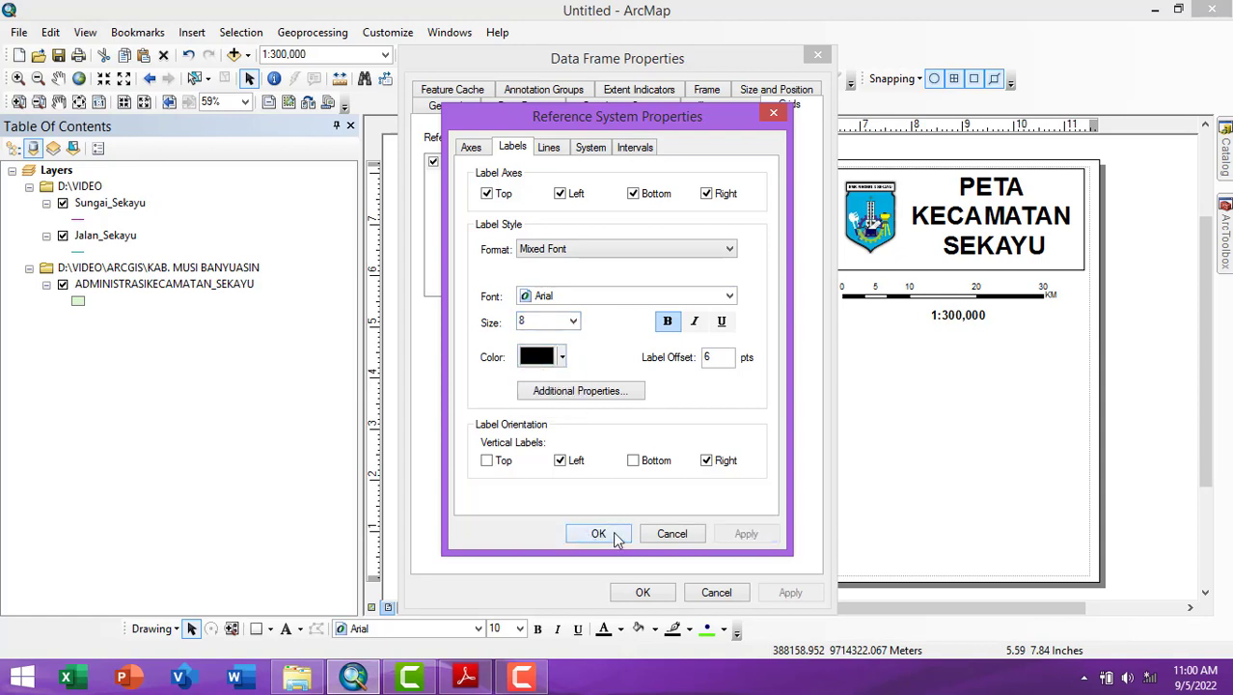
pyautogui.click(598, 534)
pyautogui.click(644, 591)
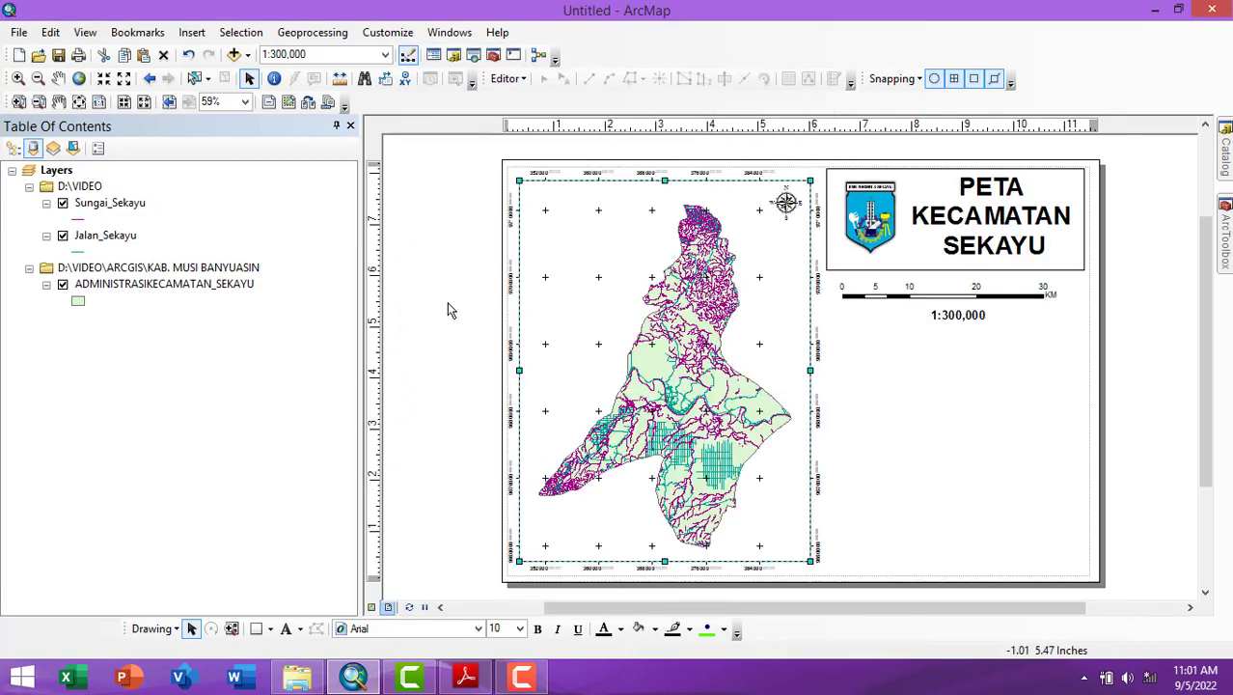
# Move the 1:300,000 scale text and the scale bar slightly down, away from the title box.
pyautogui.click(787, 203)
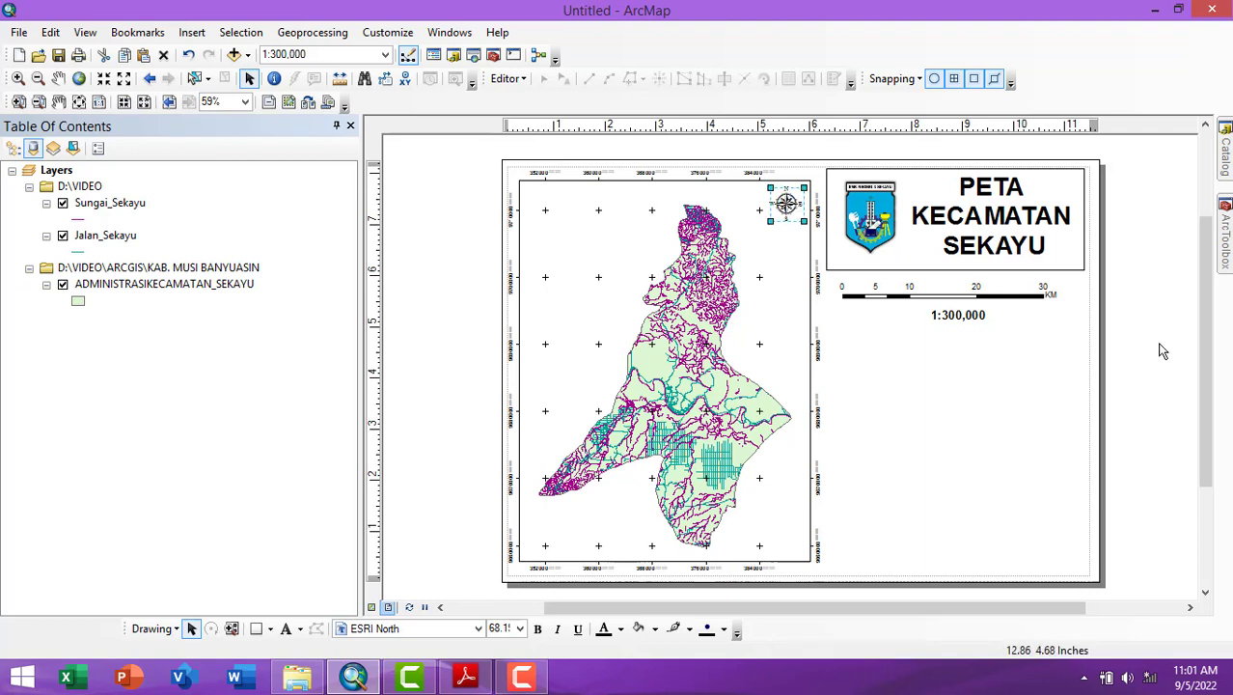
pyautogui.click(1069, 336)
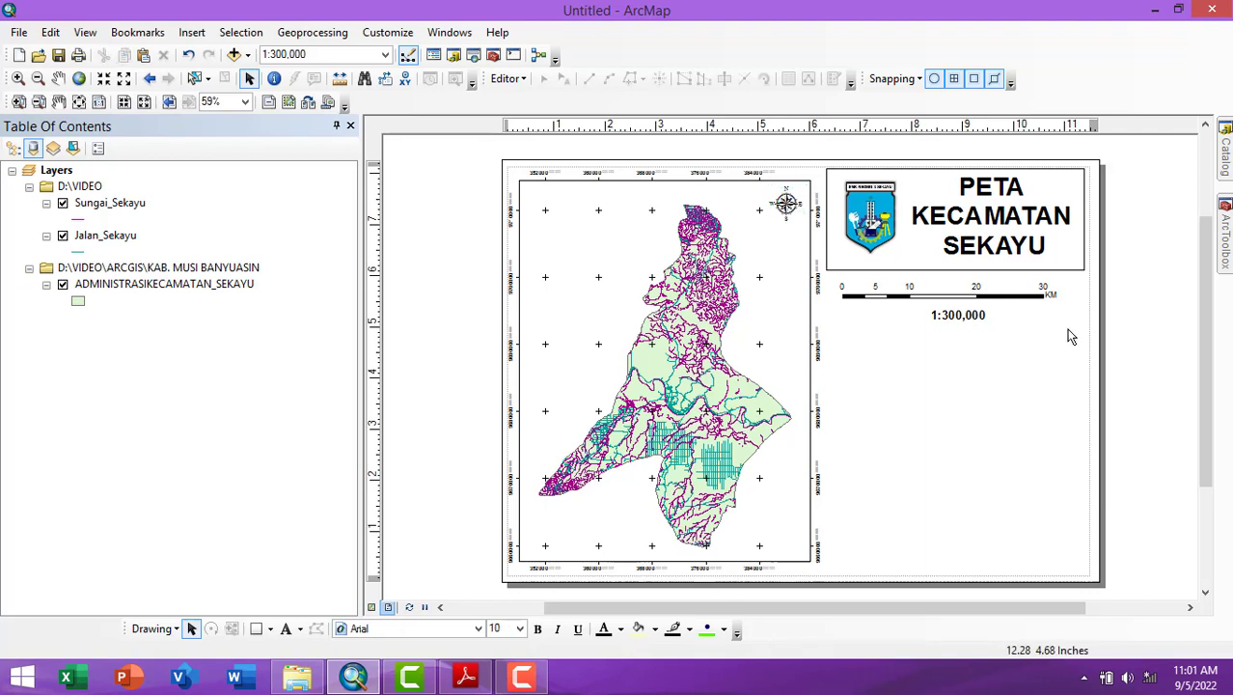
pyautogui.click(975, 294)
pyautogui.click(960, 317)
pyautogui.moveTo(962, 312); pyautogui.dragTo(963, 321)
pyautogui.click(977, 291)
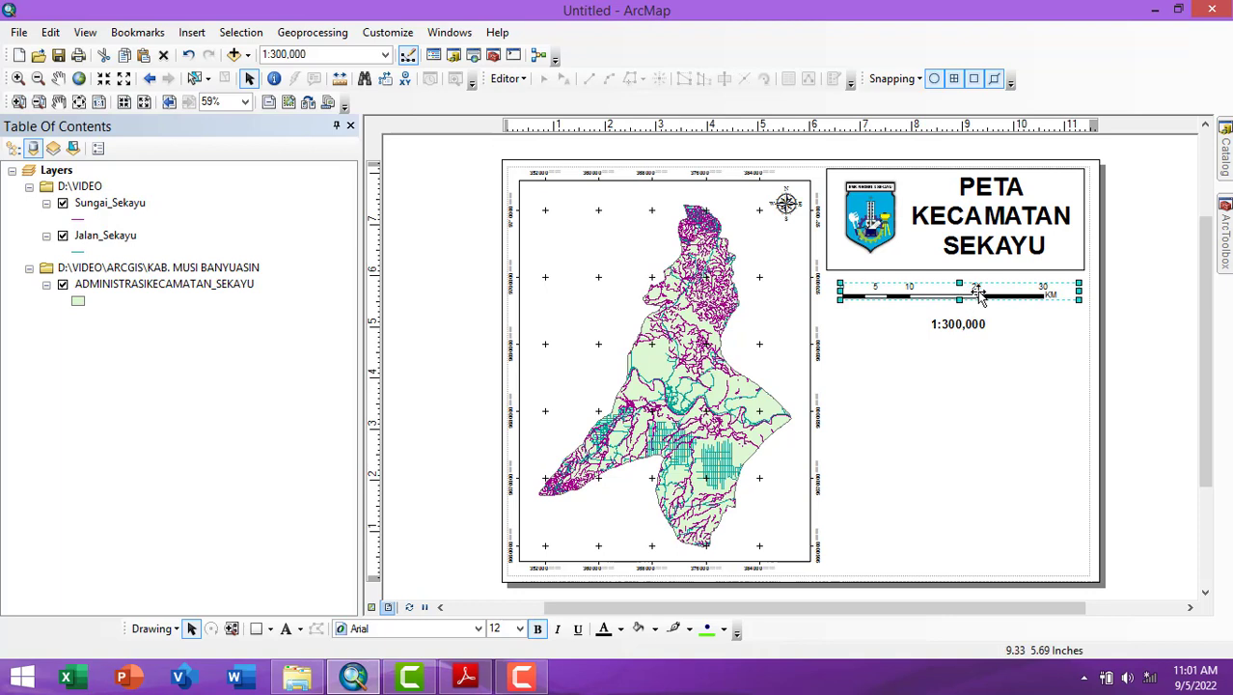
pyautogui.moveTo(979, 285); pyautogui.dragTo(979, 292)
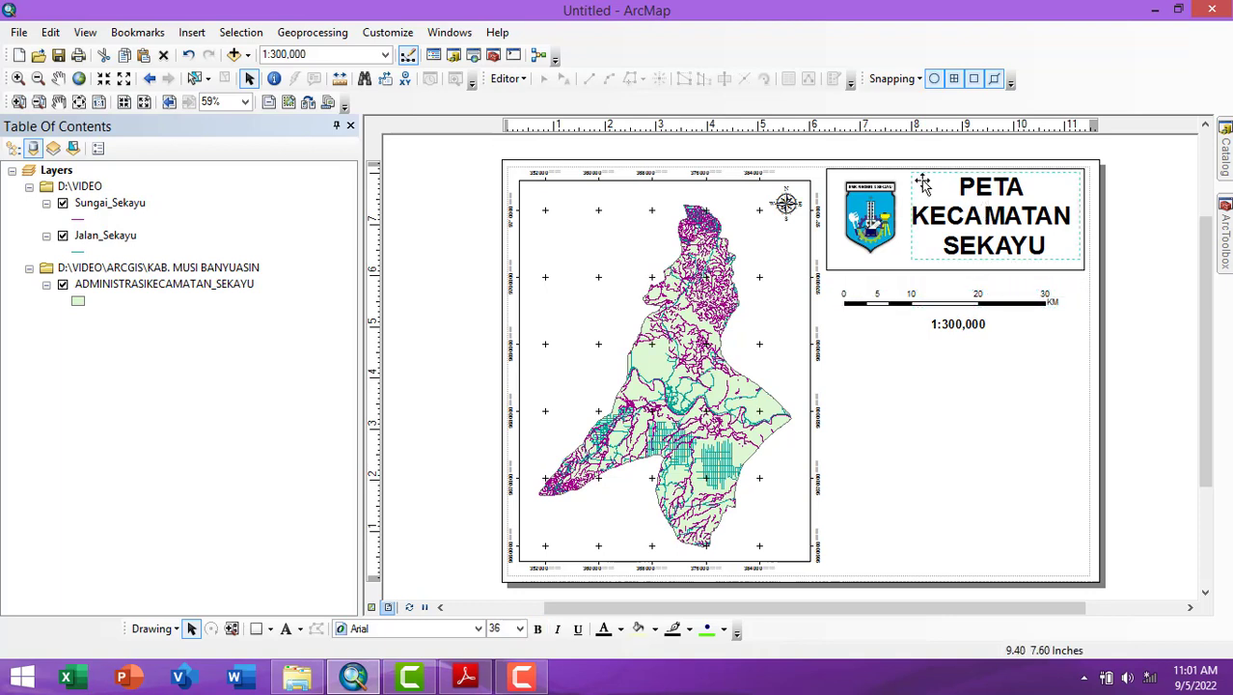
pyautogui.click(893, 205)
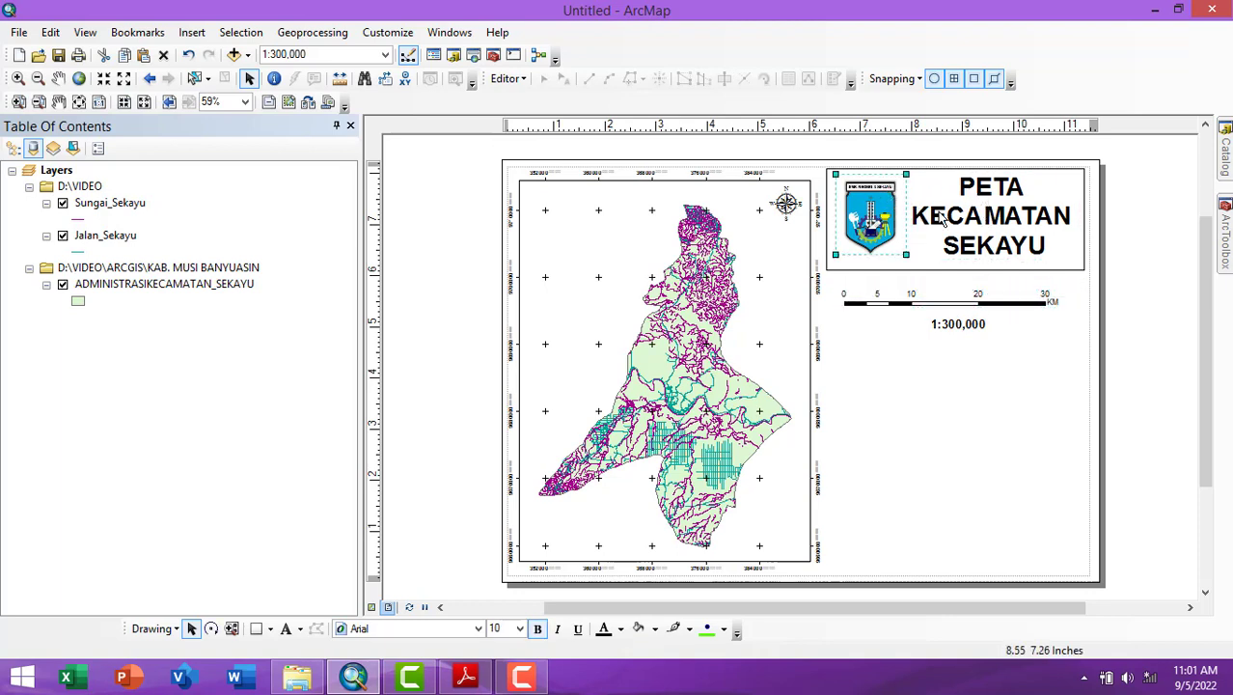
# Move the title box together with its title text and logo slightly down, level with the main map frame's upper edge.
pyautogui.keyDown('shift'); pyautogui.click(911, 264); pyautogui.keyUp('shift')
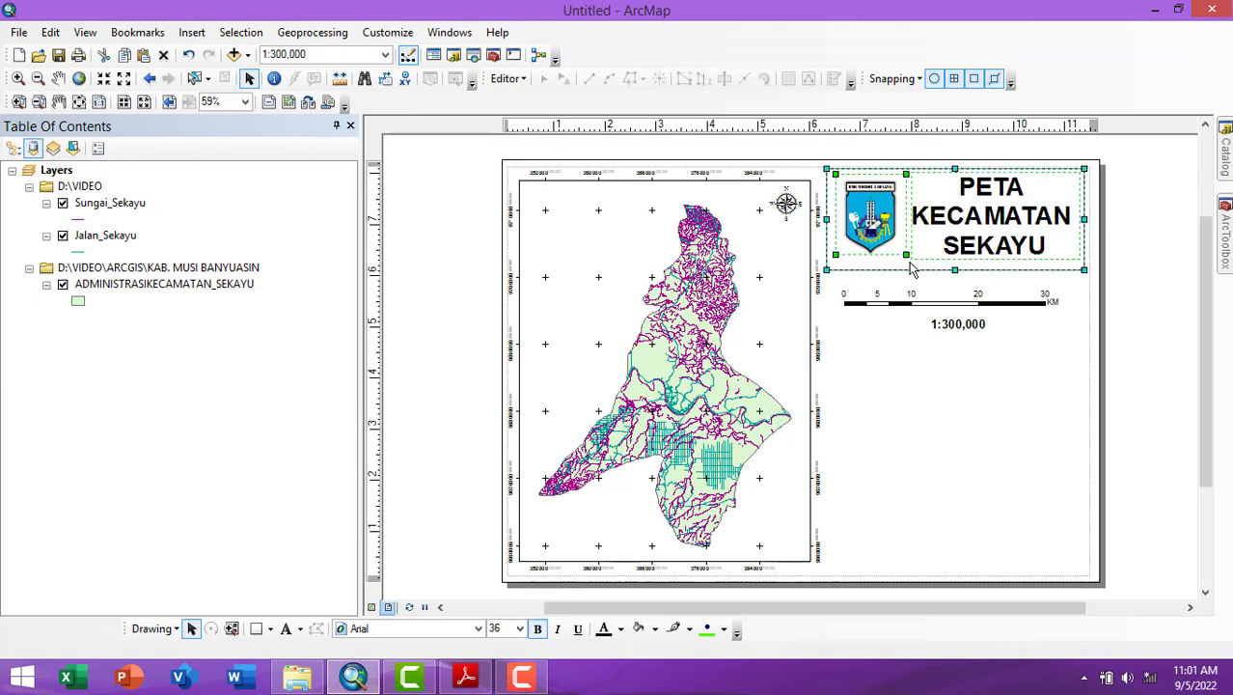
pyautogui.moveTo(894, 268); pyautogui.dragTo(892, 280)
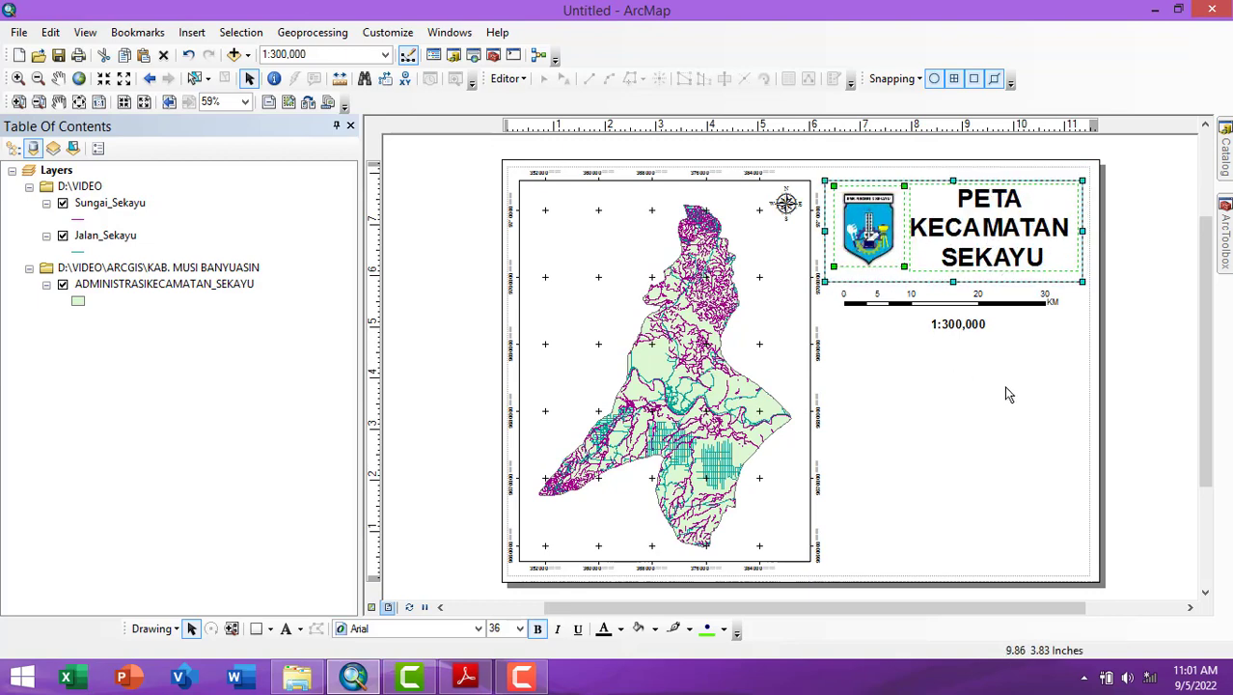
pyautogui.press('Right')
pyautogui.press('Right')
pyautogui.press('Right')
pyautogui.press('Right')
pyautogui.press('Right')
pyautogui.press('Right')
pyautogui.press('Right')
pyautogui.press('Right')
pyautogui.press('Right')
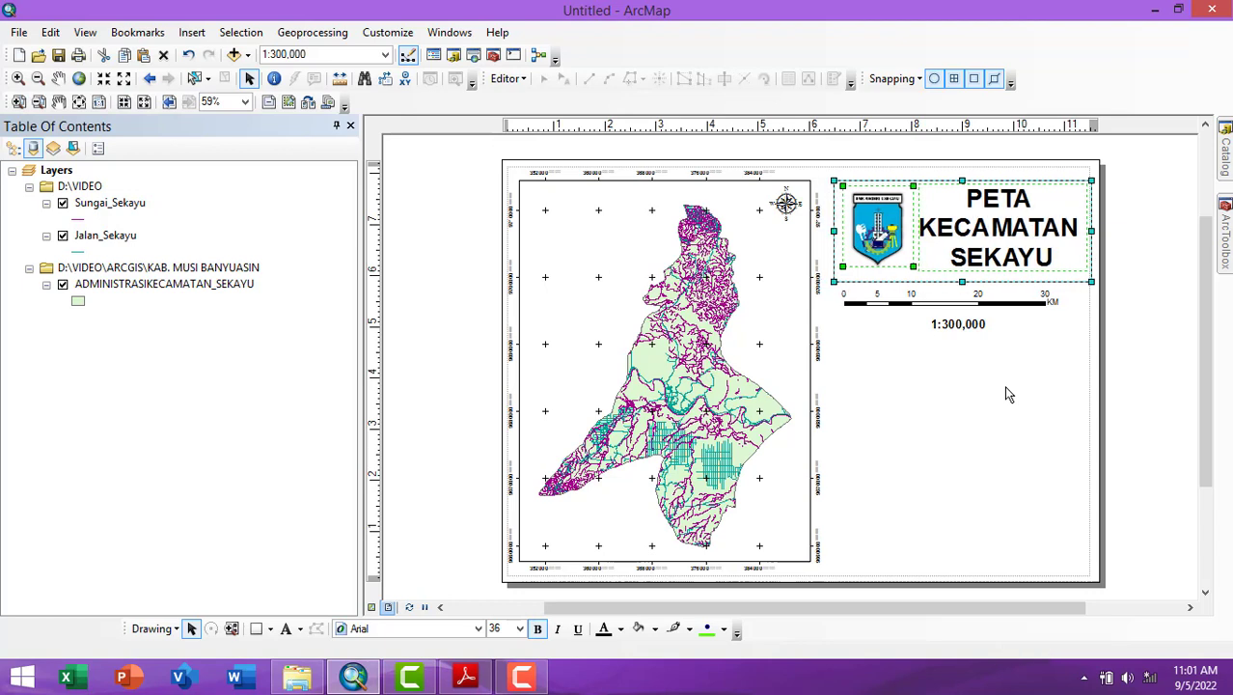
pyautogui.press('Left')
pyautogui.press('Left')
pyautogui.press('Left')
pyautogui.press('Left')
pyautogui.press('Left')
pyautogui.press('Left')
pyautogui.press('Left')
pyautogui.press('Left')
pyautogui.press('Left')
pyautogui.click(1005, 394)
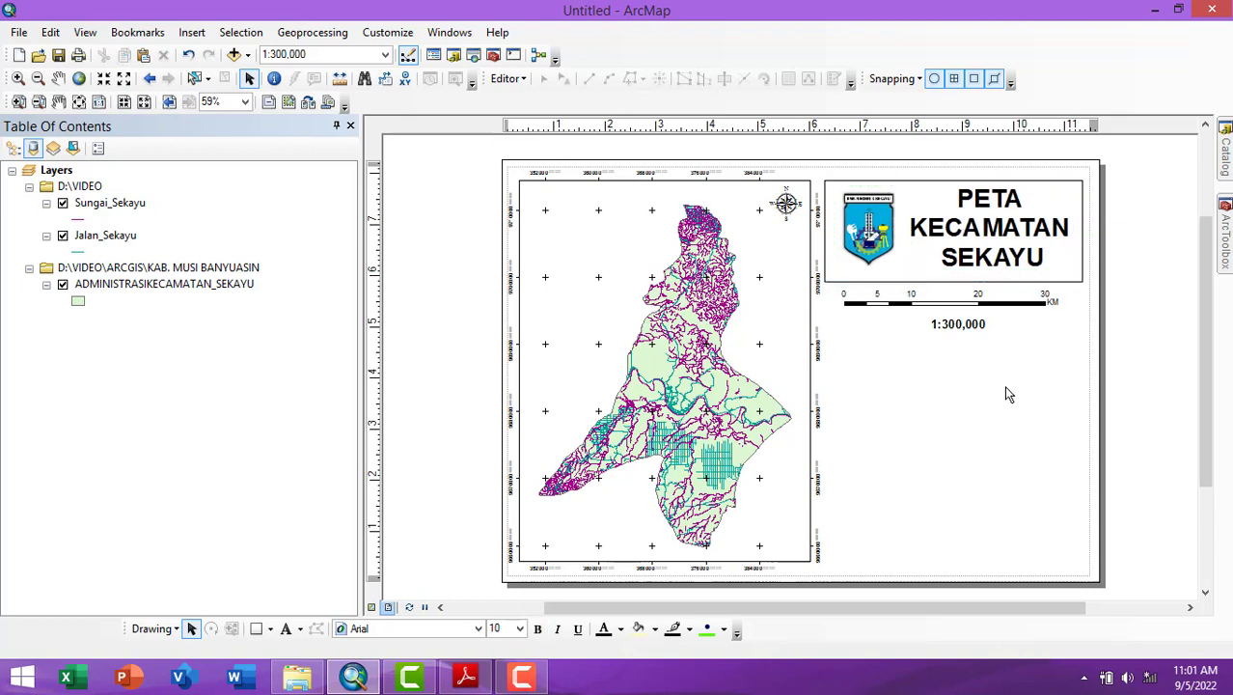
# Check the SEKAYU_JIS.pdf reference layout in Adobe Reader against the map, then return to ArcMap.
pyautogui.click(981, 311)
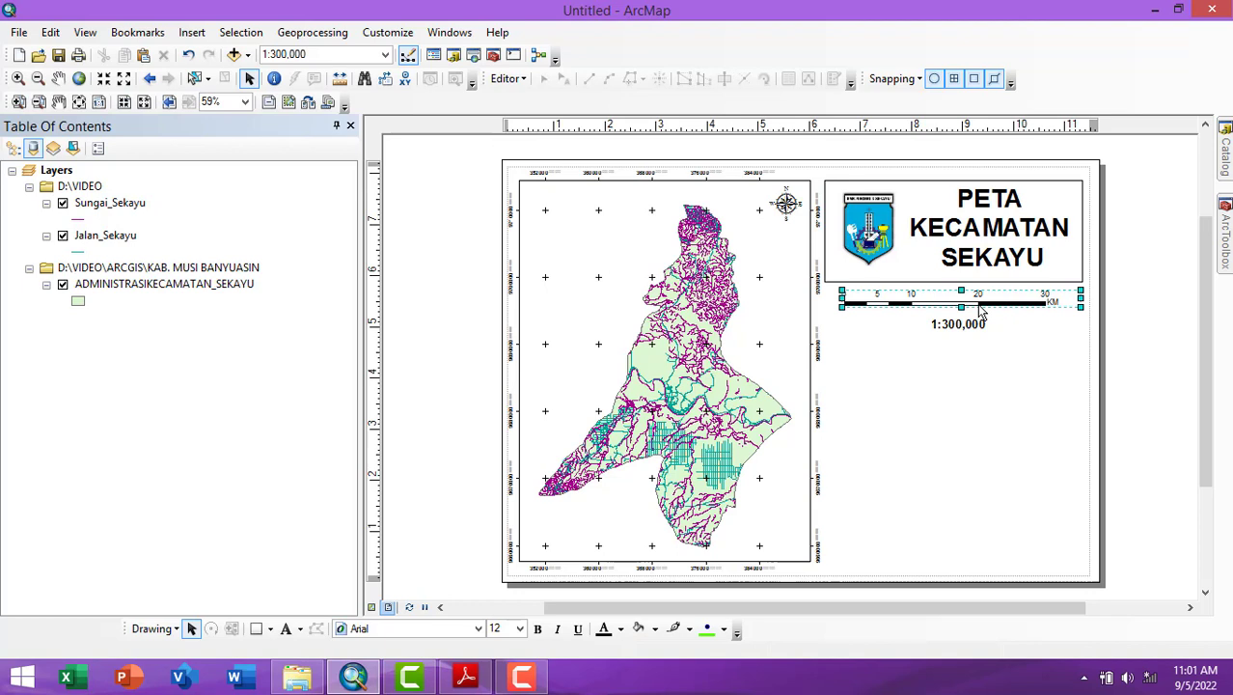
pyautogui.click(1000, 394)
pyautogui.click(479, 679)
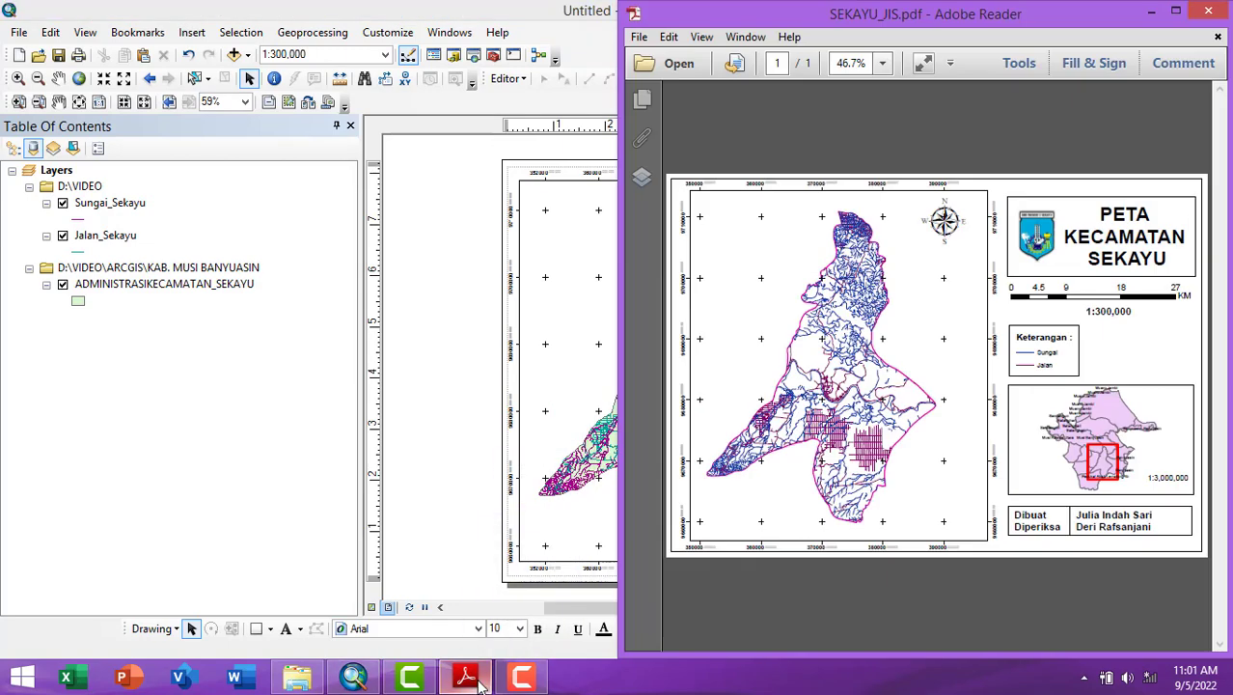
pyautogui.click(478, 680)
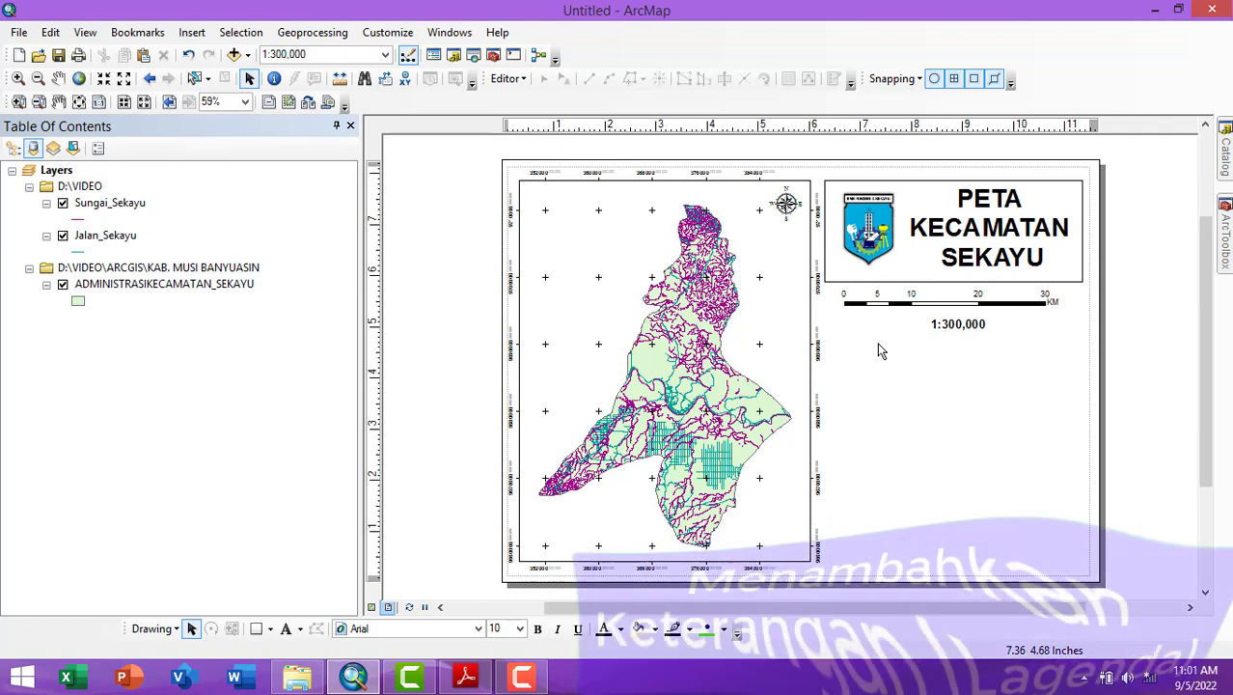
# Insert a legend of only Sungai_Sekayu and Jalan_Sekayu with default wizard settings and place it below the scale text.
pyautogui.click(190, 35)
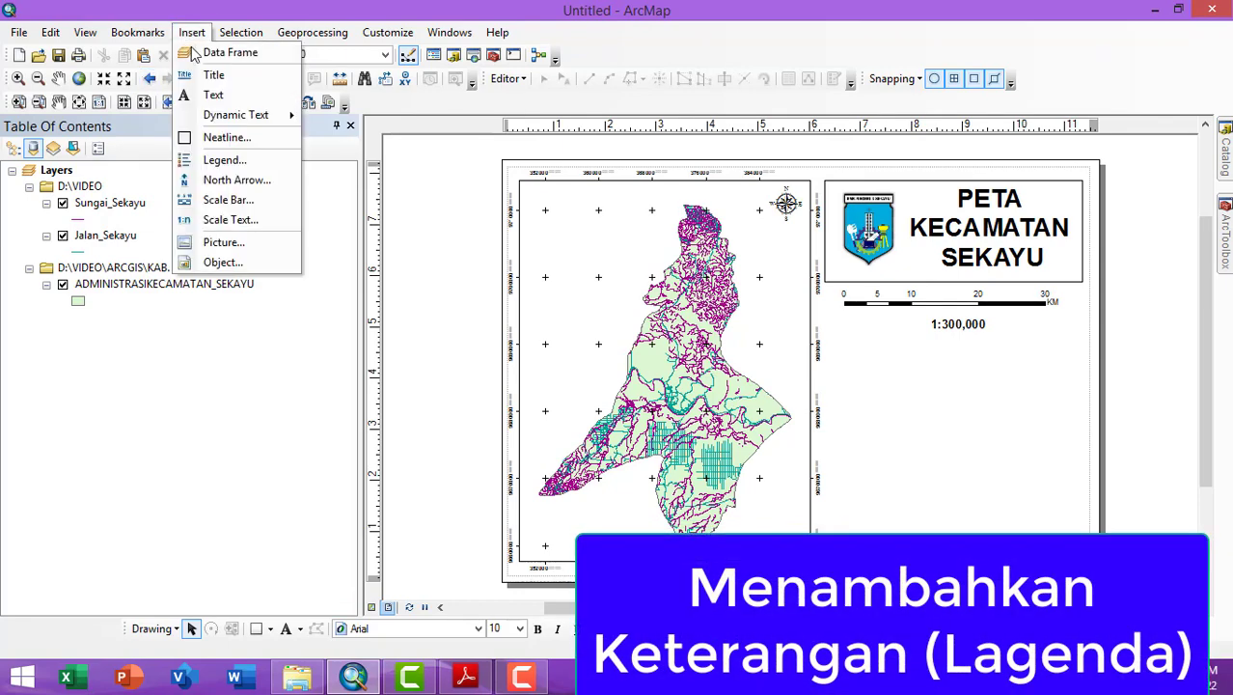
pyautogui.click(257, 162)
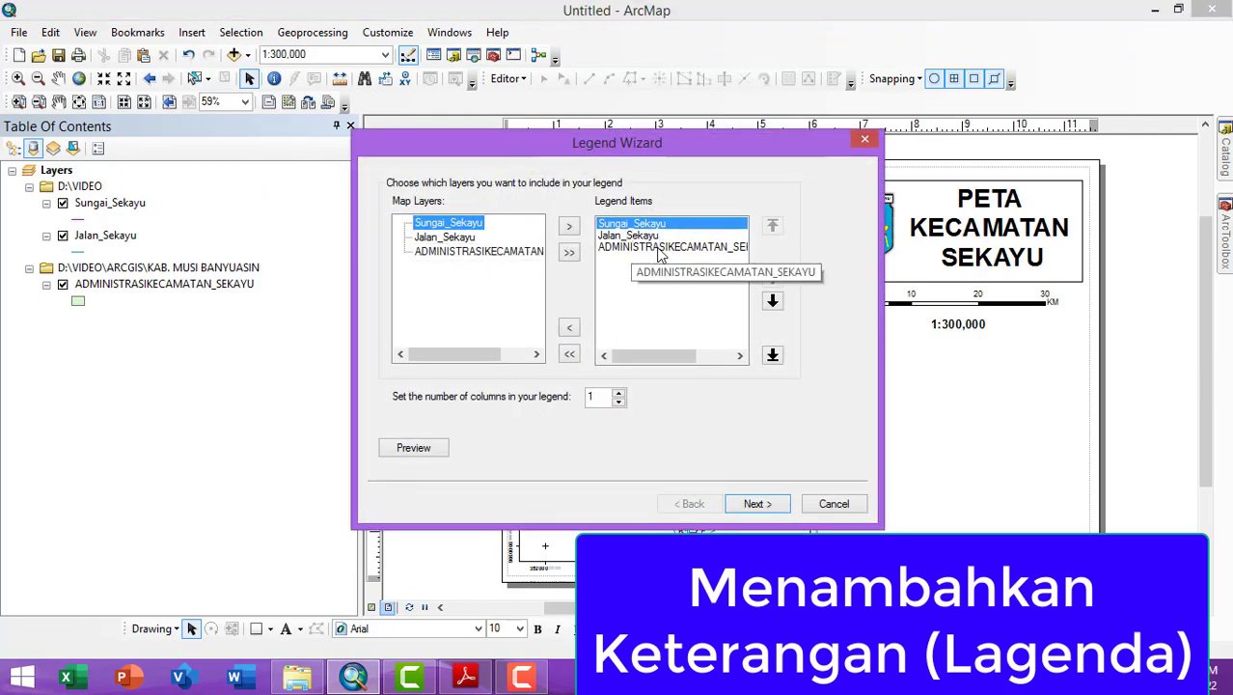
pyautogui.click(658, 247)
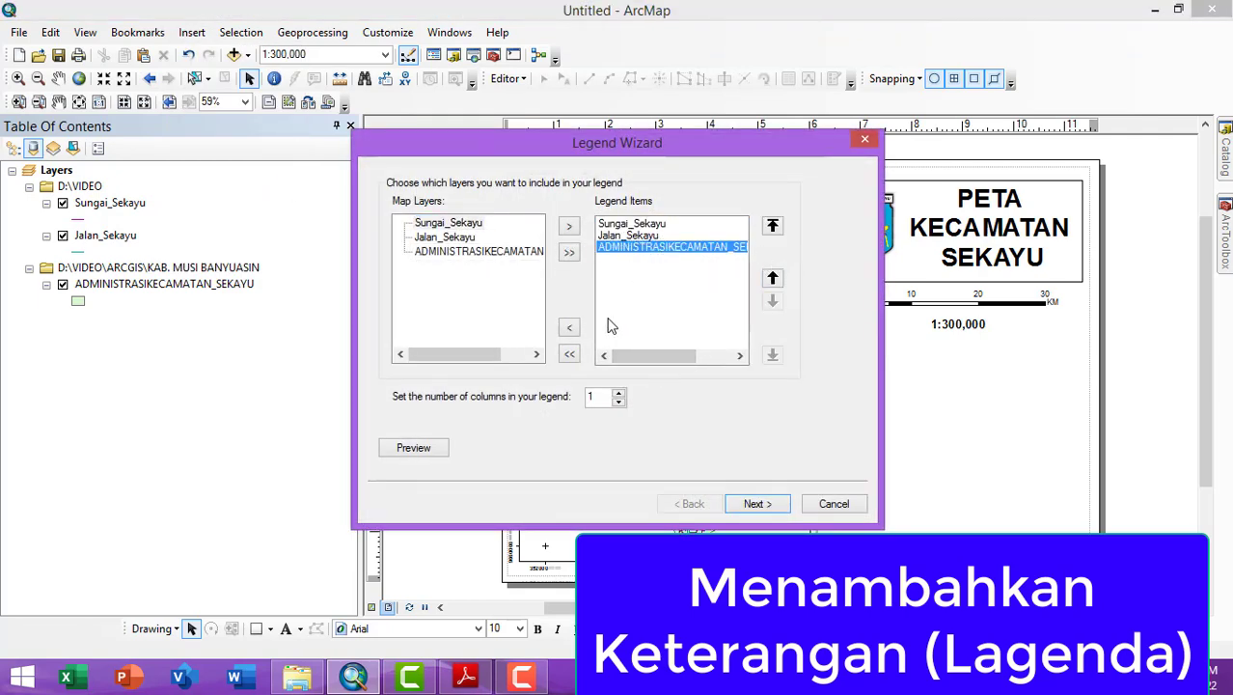
pyautogui.click(568, 329)
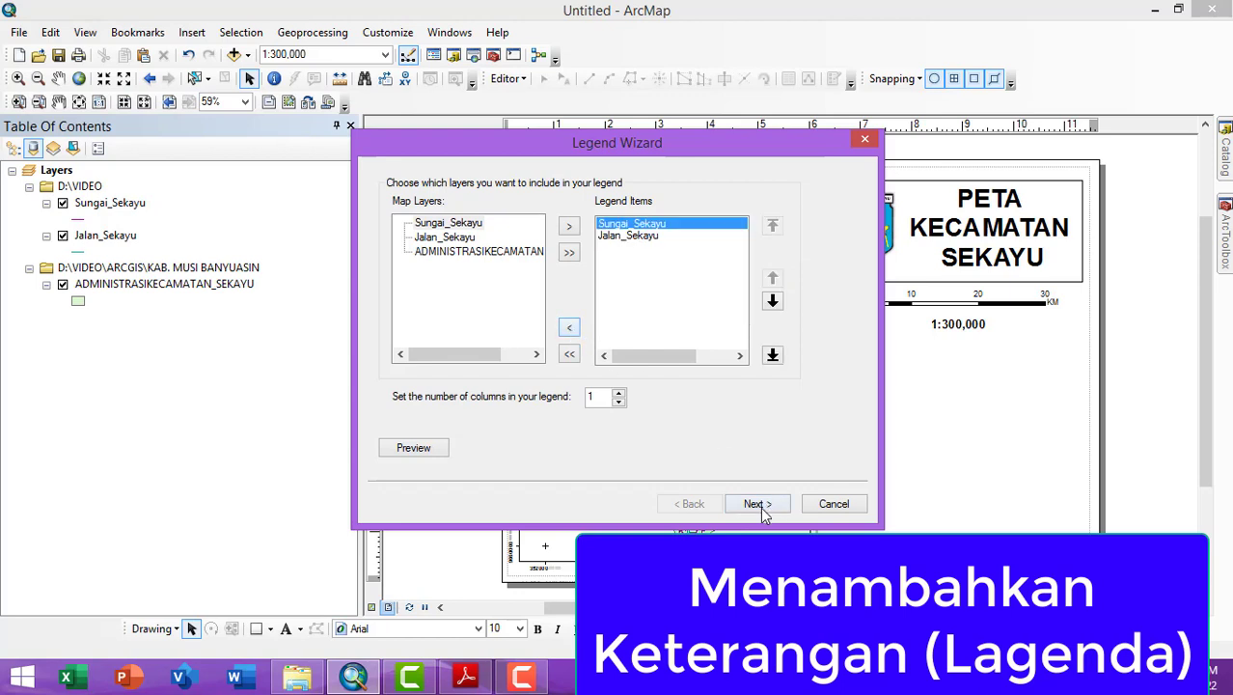
pyautogui.click(757, 503)
pyautogui.click(757, 504)
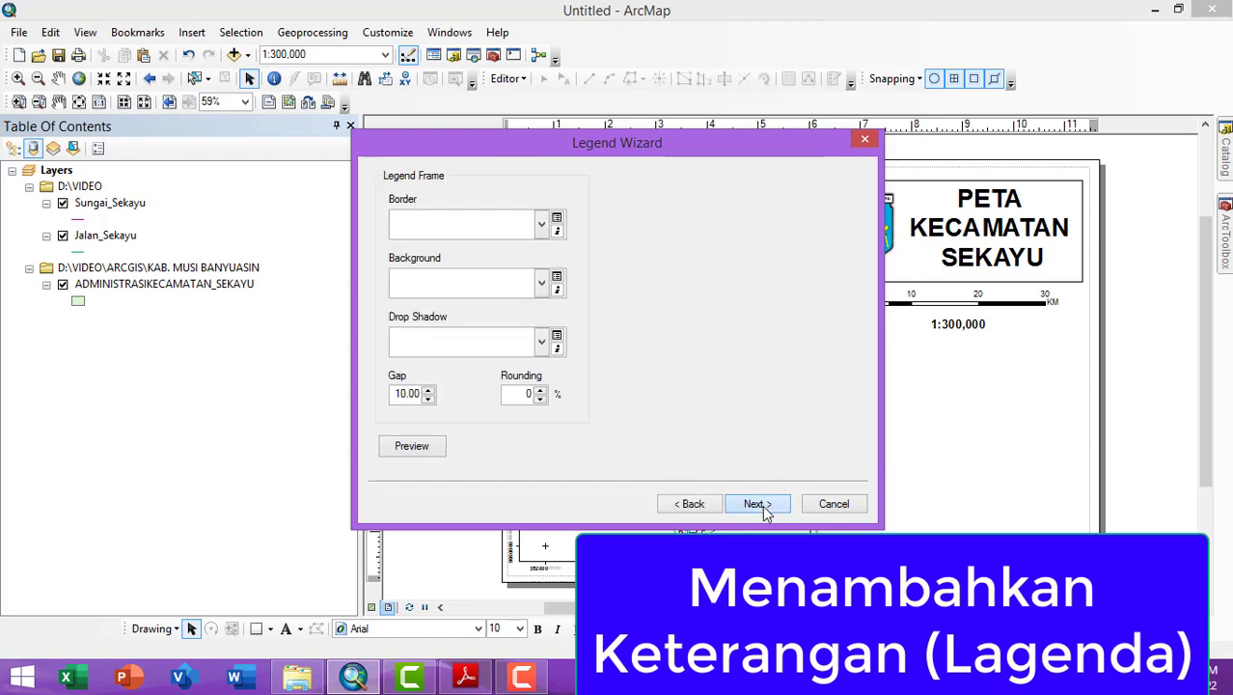
pyautogui.click(756, 504)
pyautogui.click(757, 504)
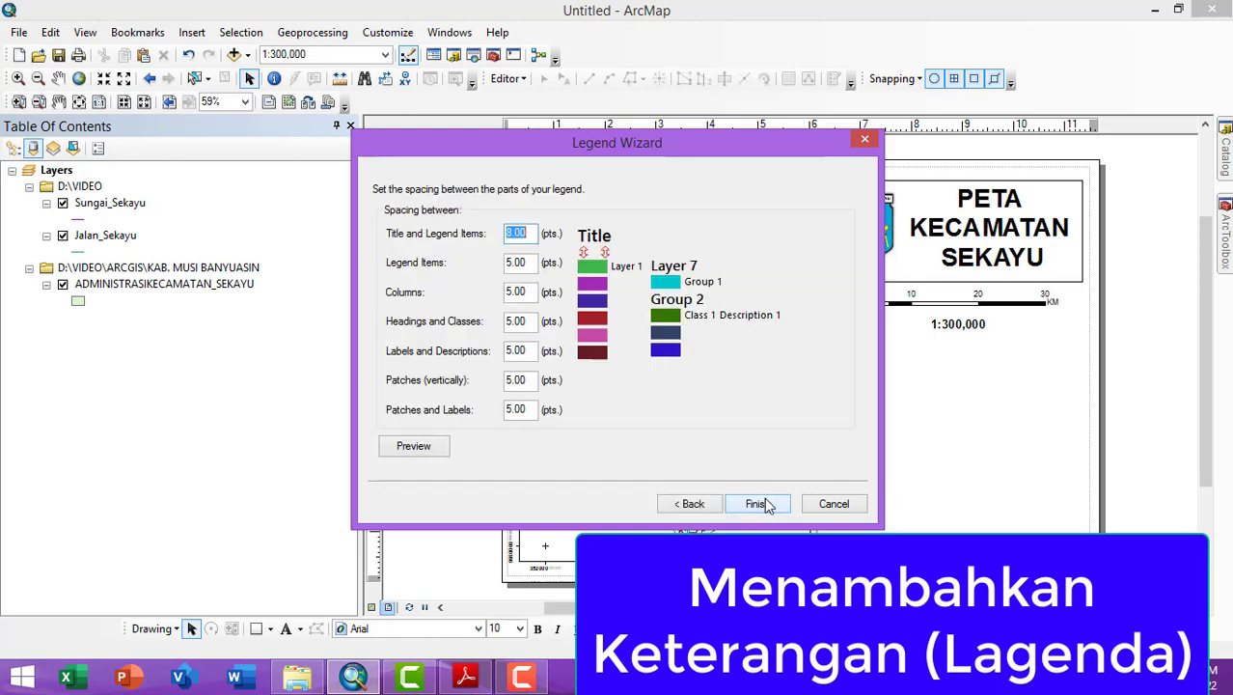
pyautogui.click(756, 504)
pyautogui.moveTo(713, 402); pyautogui.dragTo(885, 357)
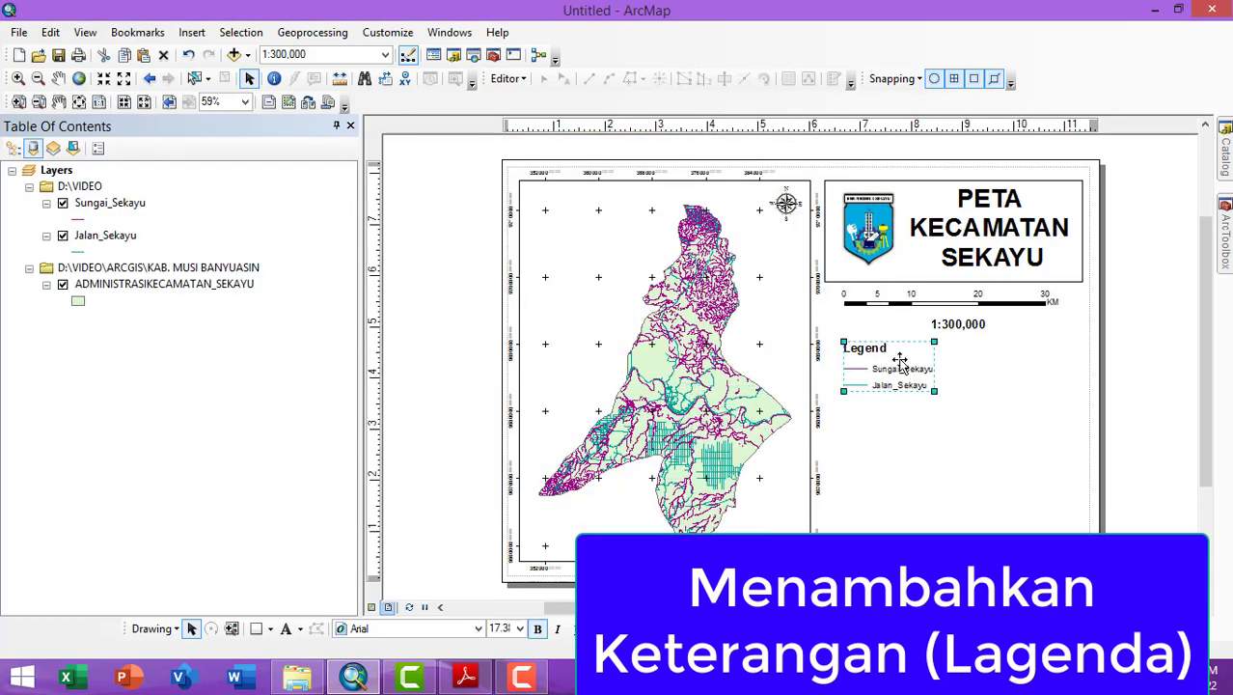
# Change the legend's title to Keterangan.
pyautogui.doubleClick(885, 357)
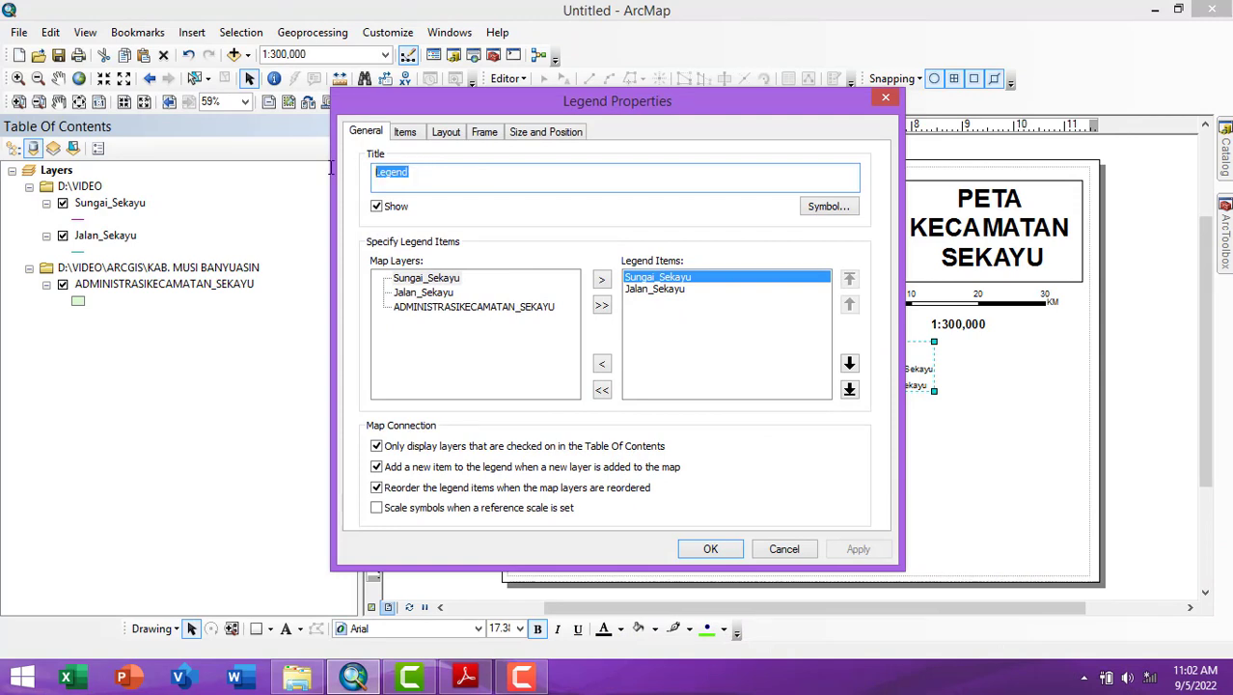
pyautogui.press('Delete')
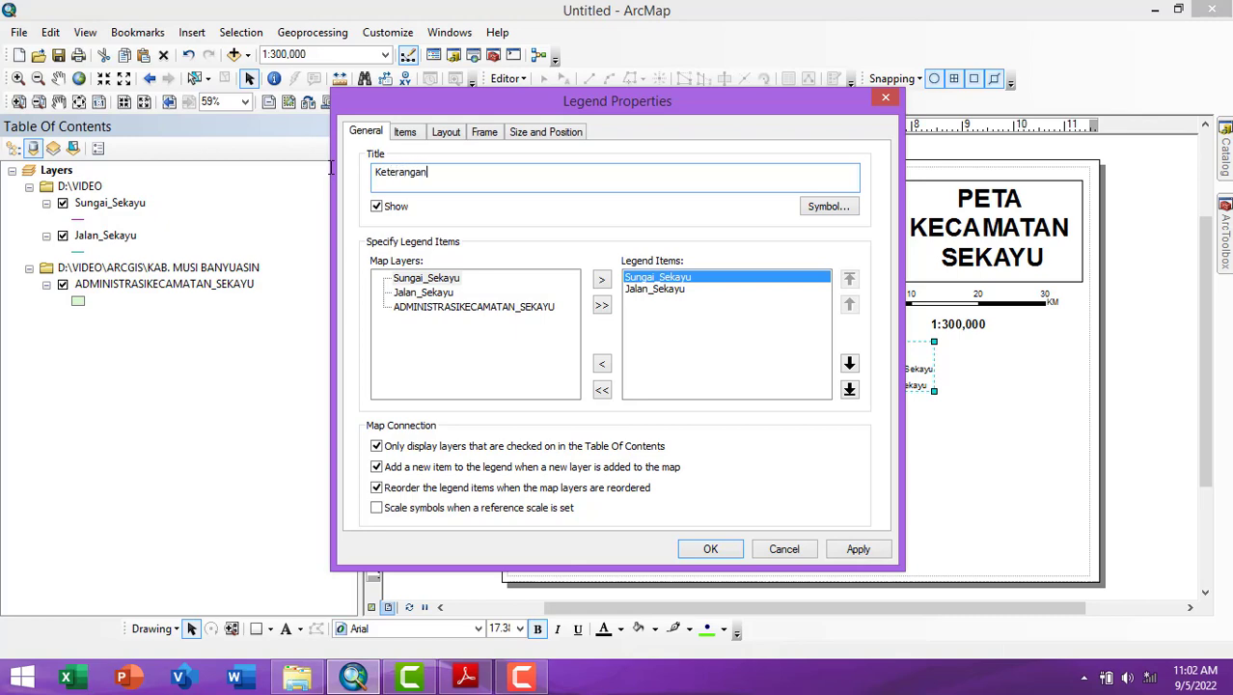
pyautogui.click(710, 549)
pyautogui.click(977, 448)
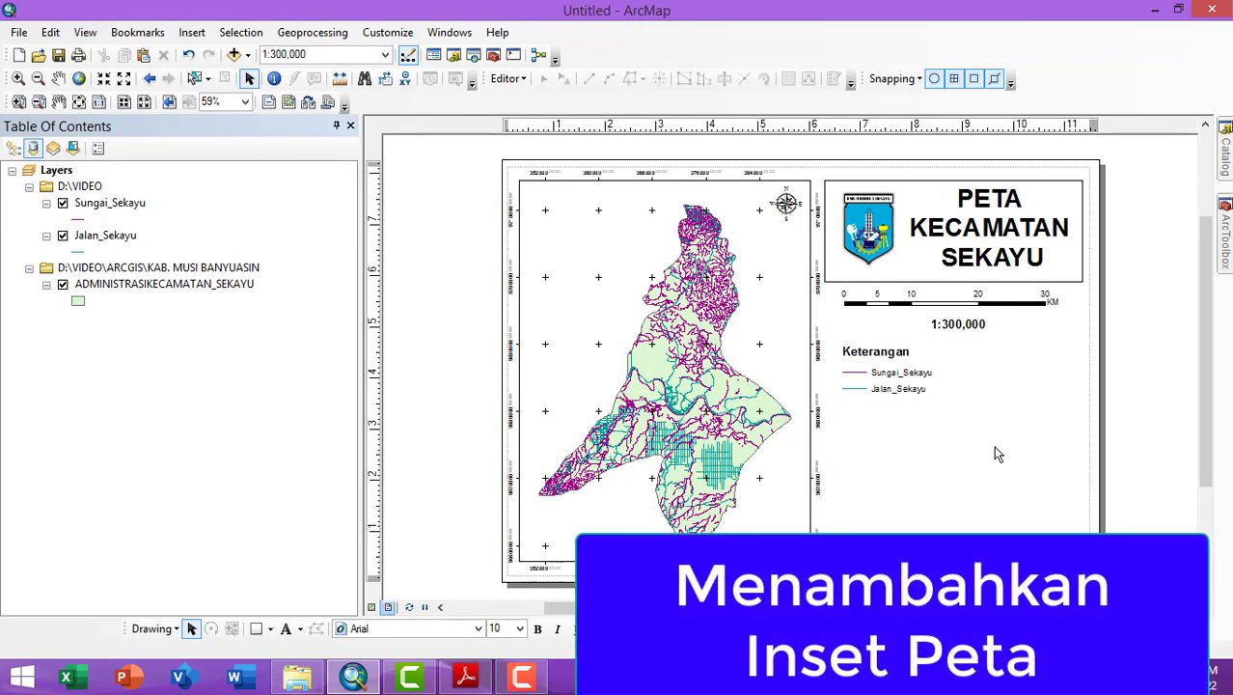
# Insert a new data frame for the inset map, place it below the legend and widen it to the title box's outer edge.
pyautogui.click(191, 35)
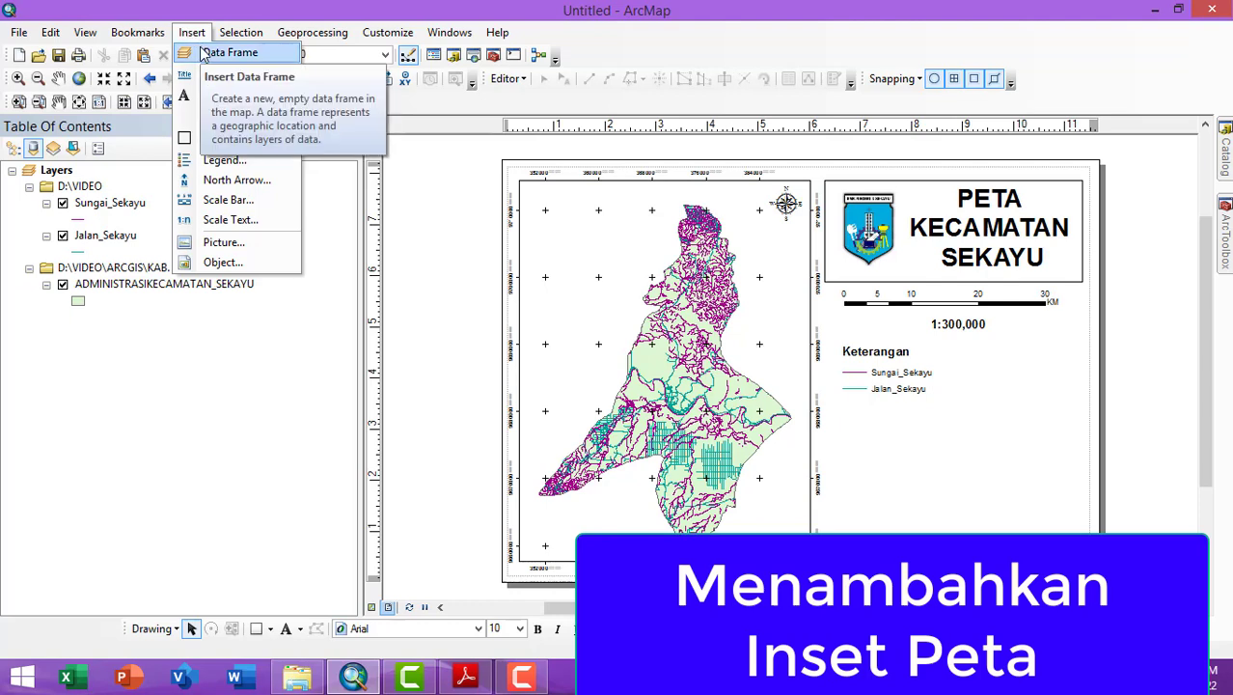
pyautogui.click(205, 53)
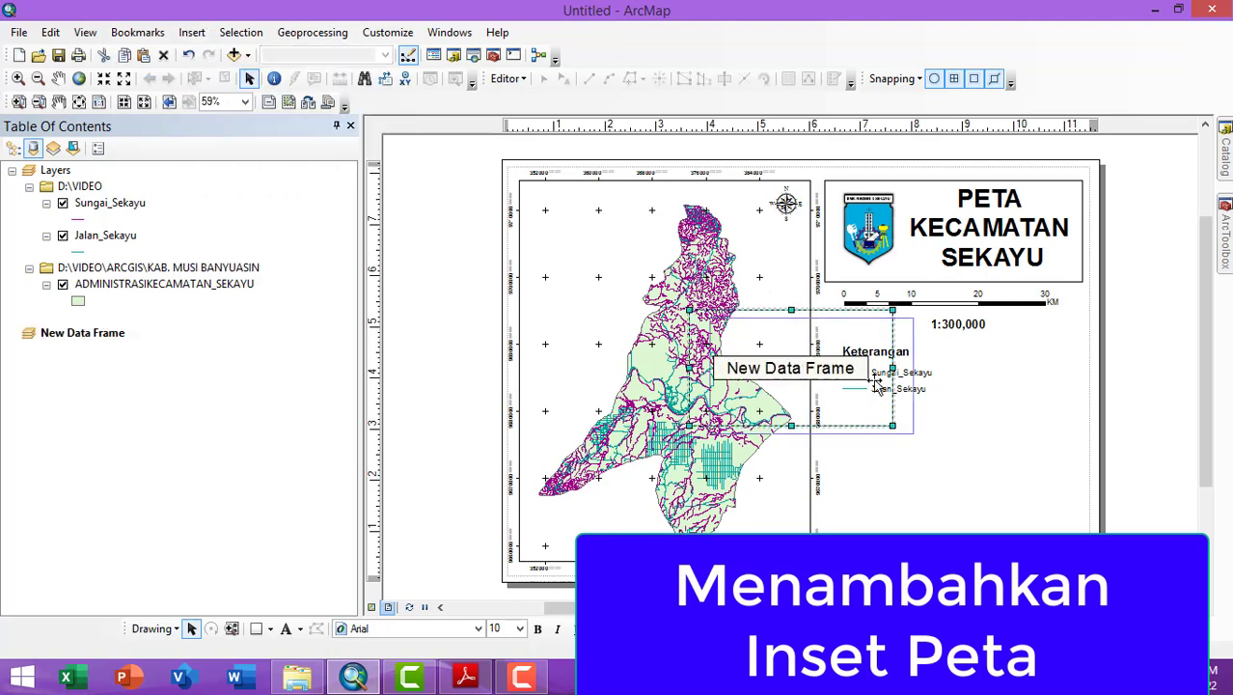
pyautogui.moveTo(876, 382); pyautogui.dragTo(942, 470)
pyautogui.moveTo(1037, 473); pyautogui.dragTo(1082, 482)
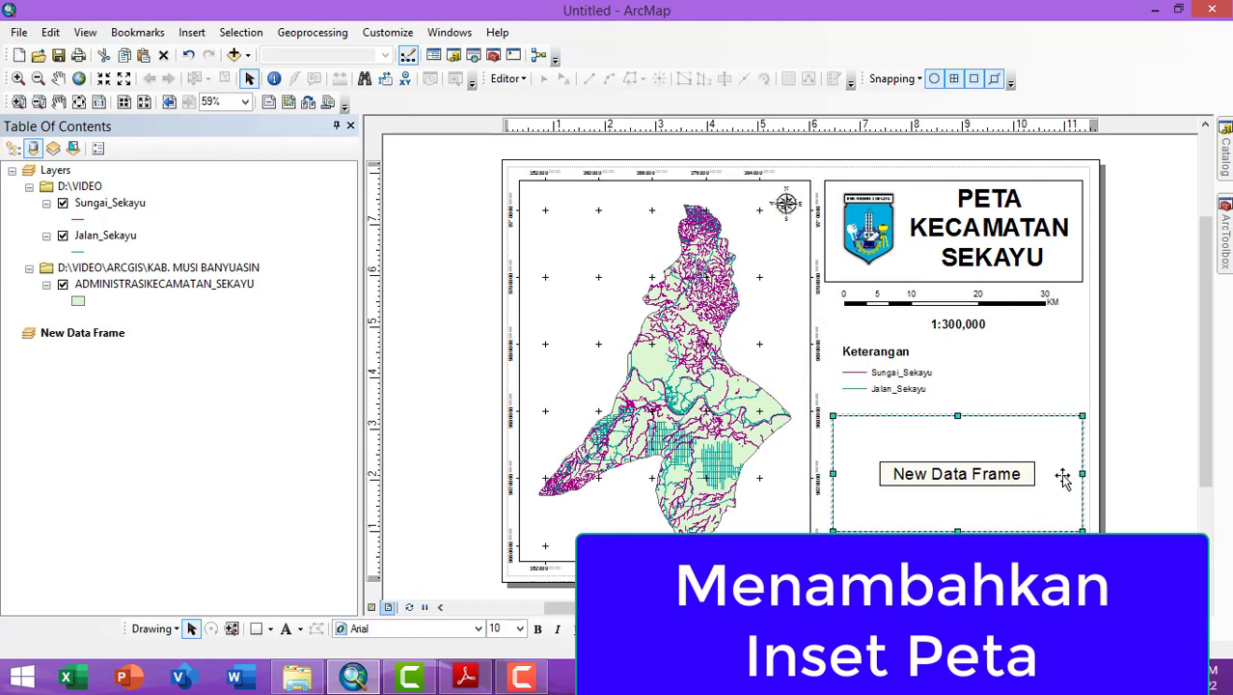
# Add ADMINISTRASIKABUPATEN_AR_50K.shp from the KAB. MUSI BANYUASIN folder to the inset data frame.
pyautogui.rightClick(980, 479)
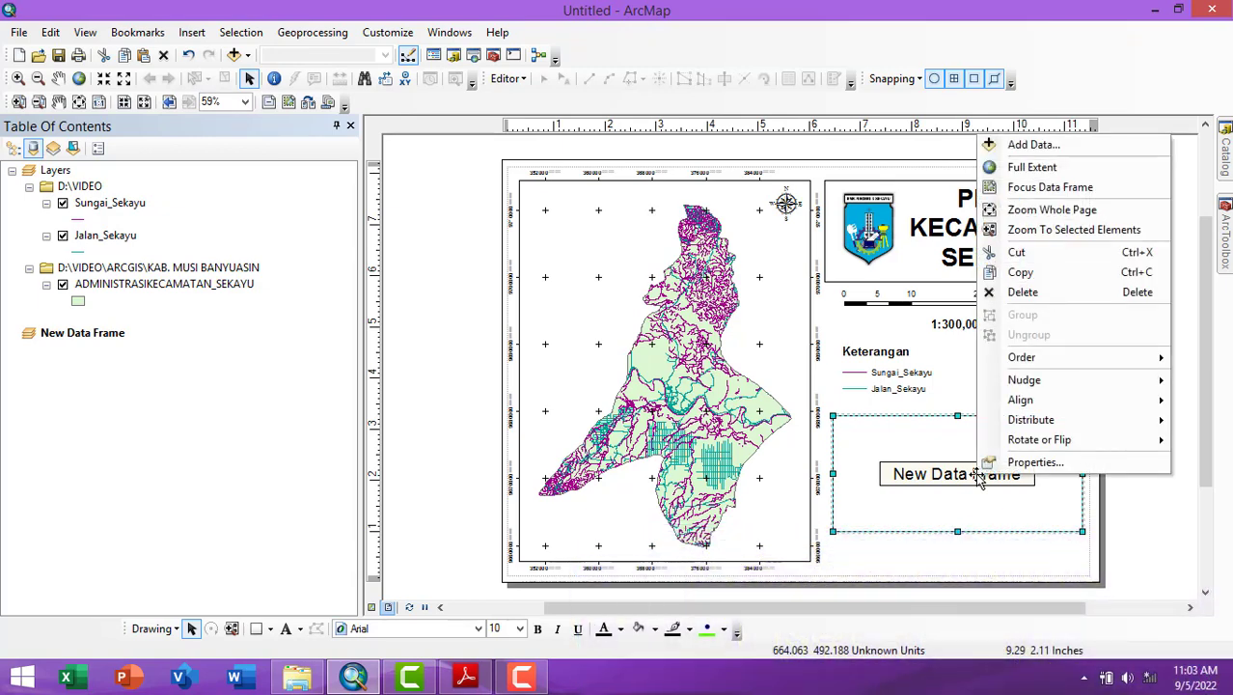
pyautogui.press('Escape')
pyautogui.rightClick(978, 480)
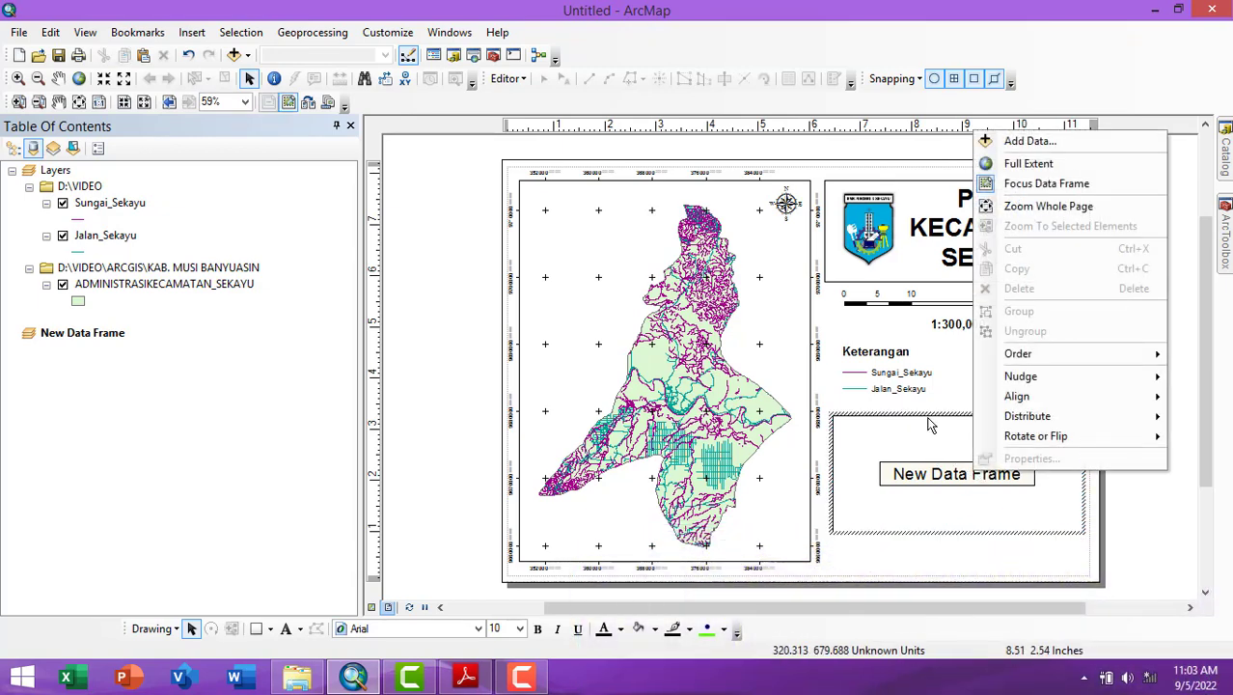
pyautogui.click(1030, 142)
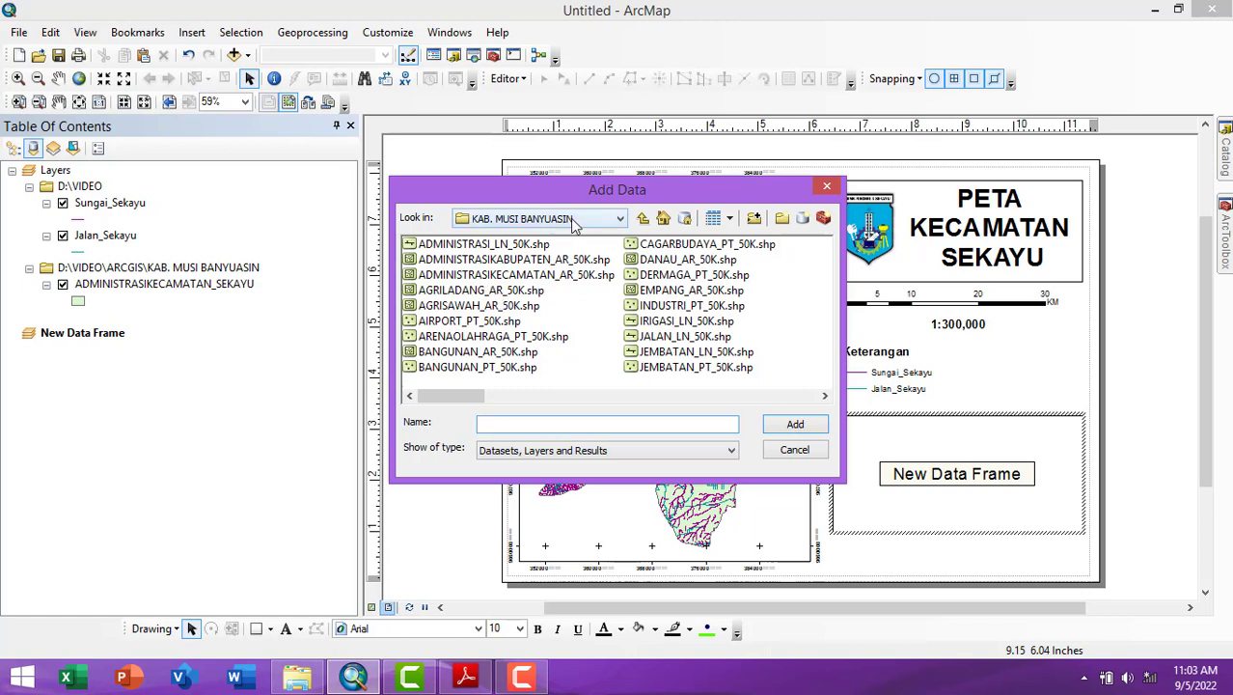
pyautogui.click(510, 261)
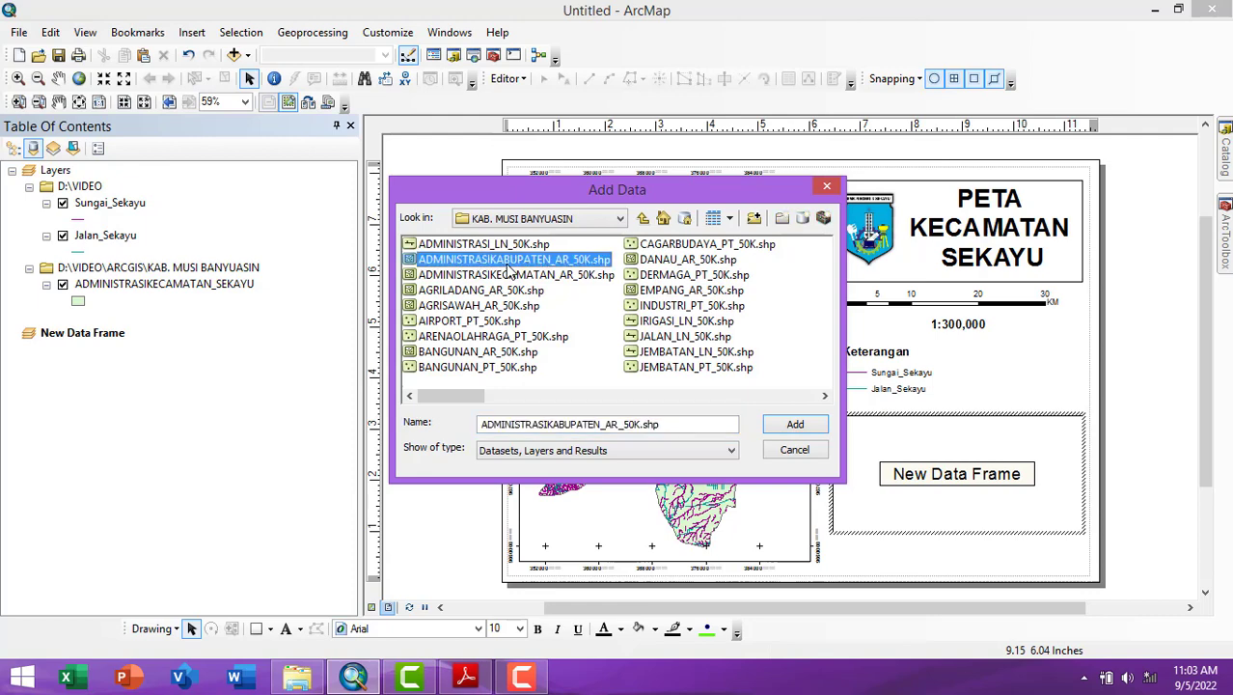
pyautogui.doubleClick(508, 263)
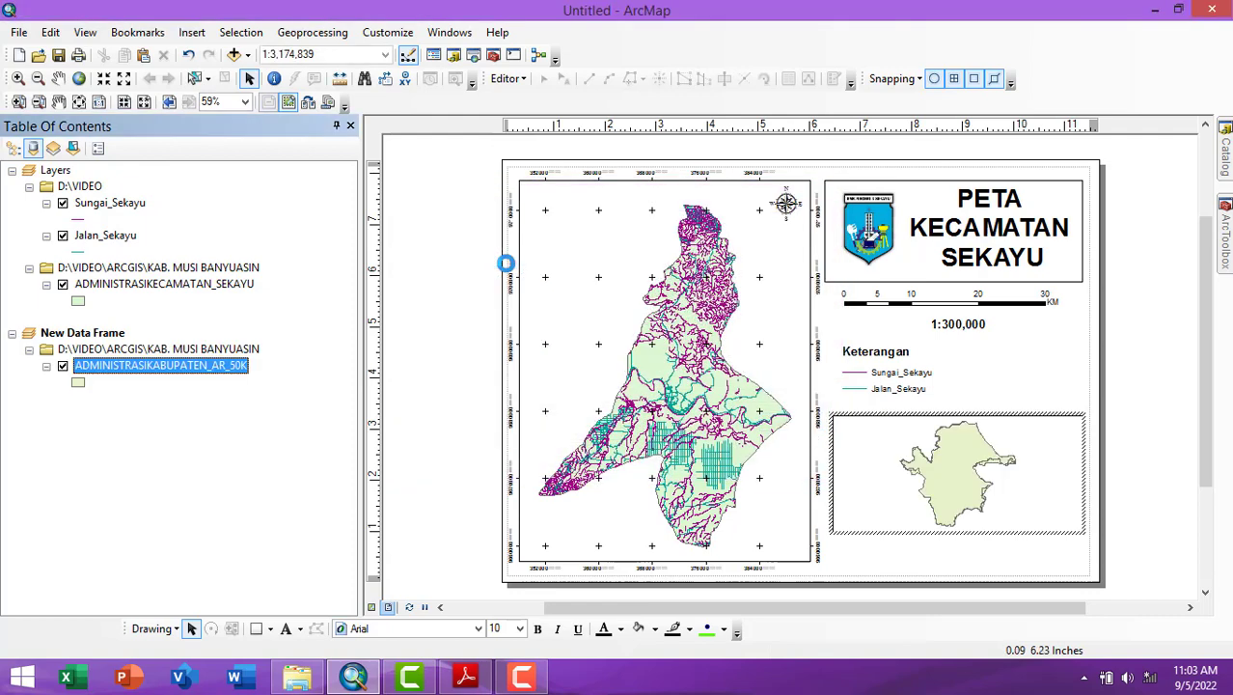
# Add ADMINISTRASIKECAMATAN_AR_50K.shp to the inset data frame and leave the frame's focus mode.
pyautogui.rightClick(895, 465)
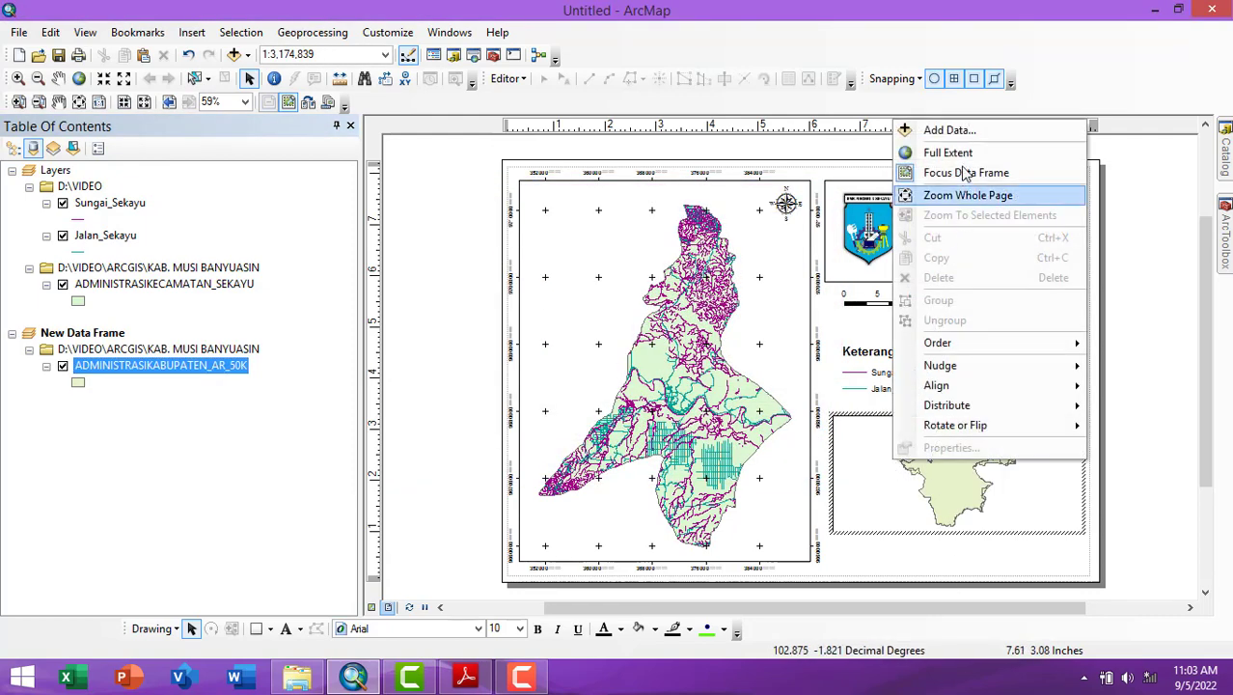
pyautogui.click(980, 132)
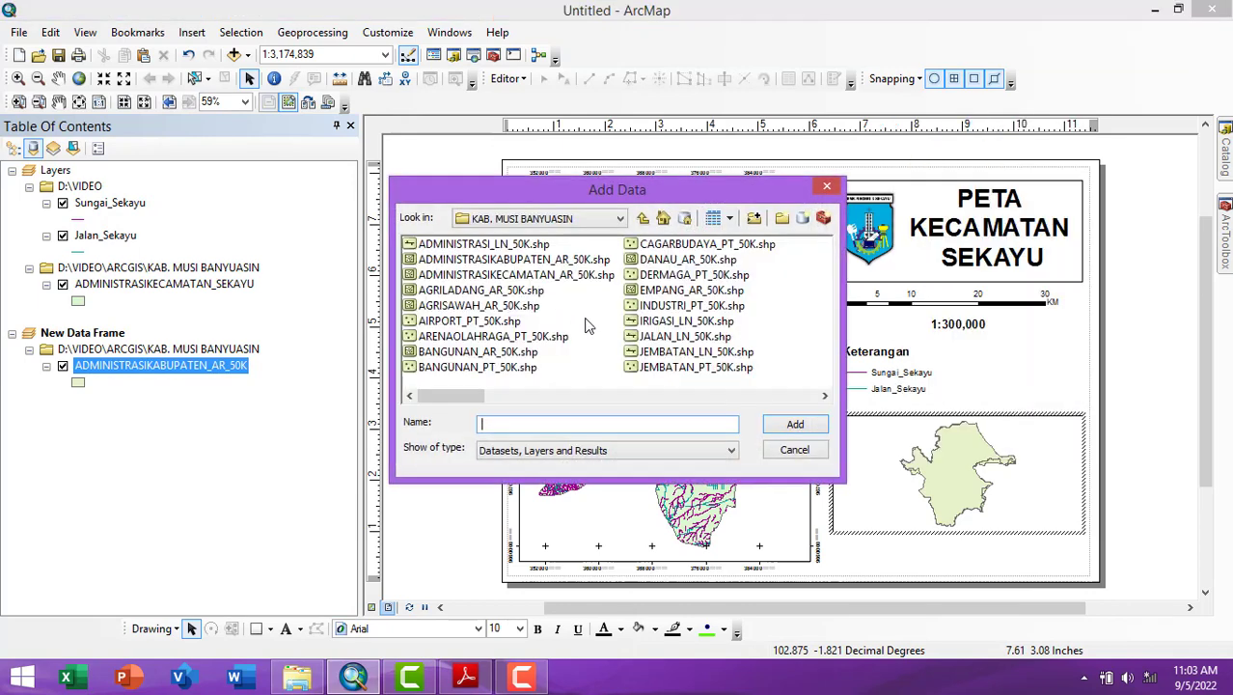
pyautogui.click(522, 275)
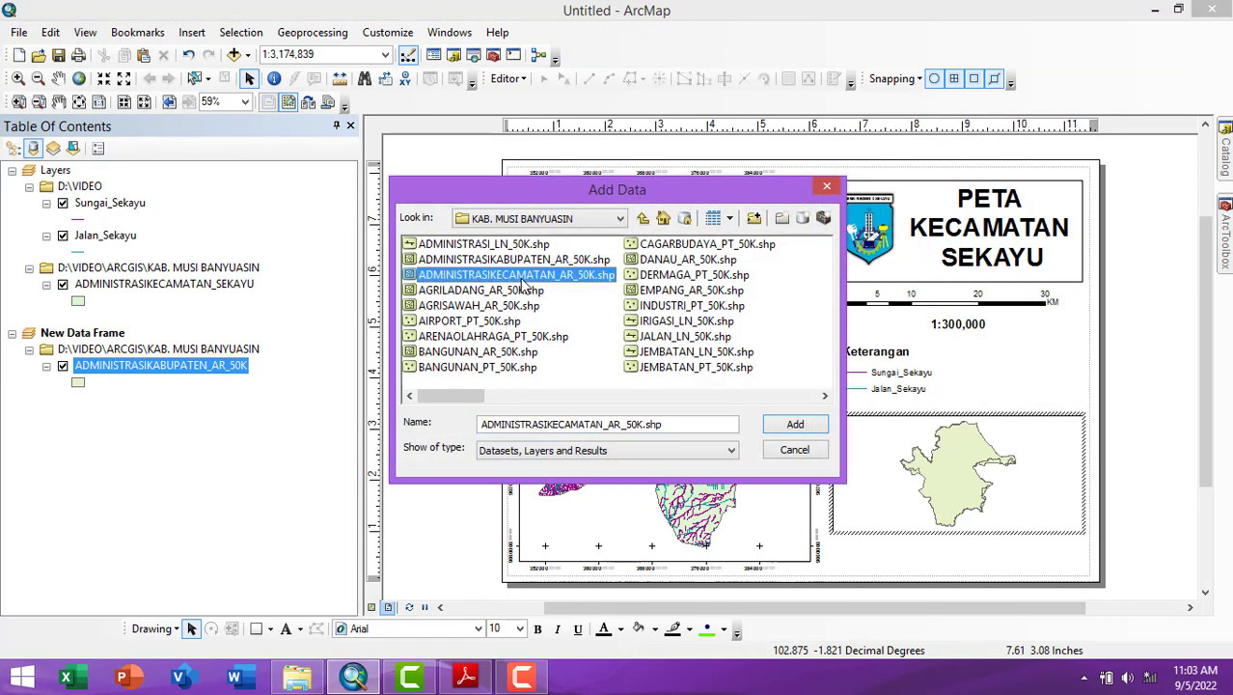
pyautogui.doubleClick(522, 276)
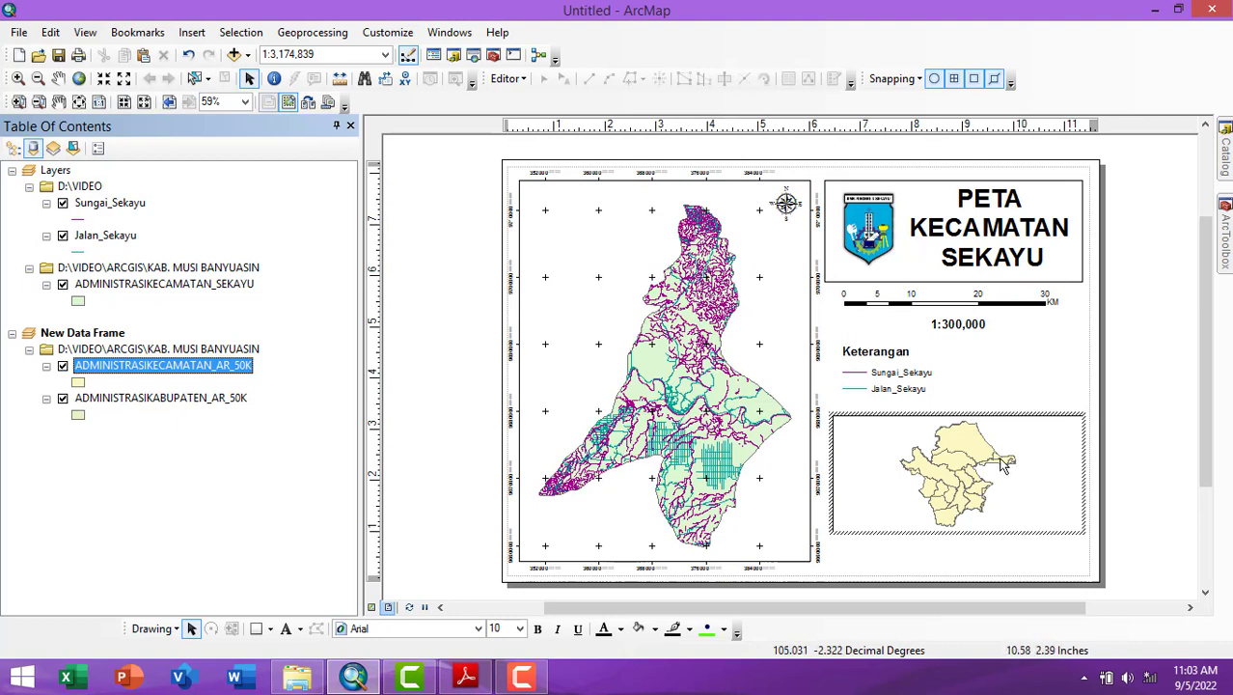
pyautogui.click(1004, 555)
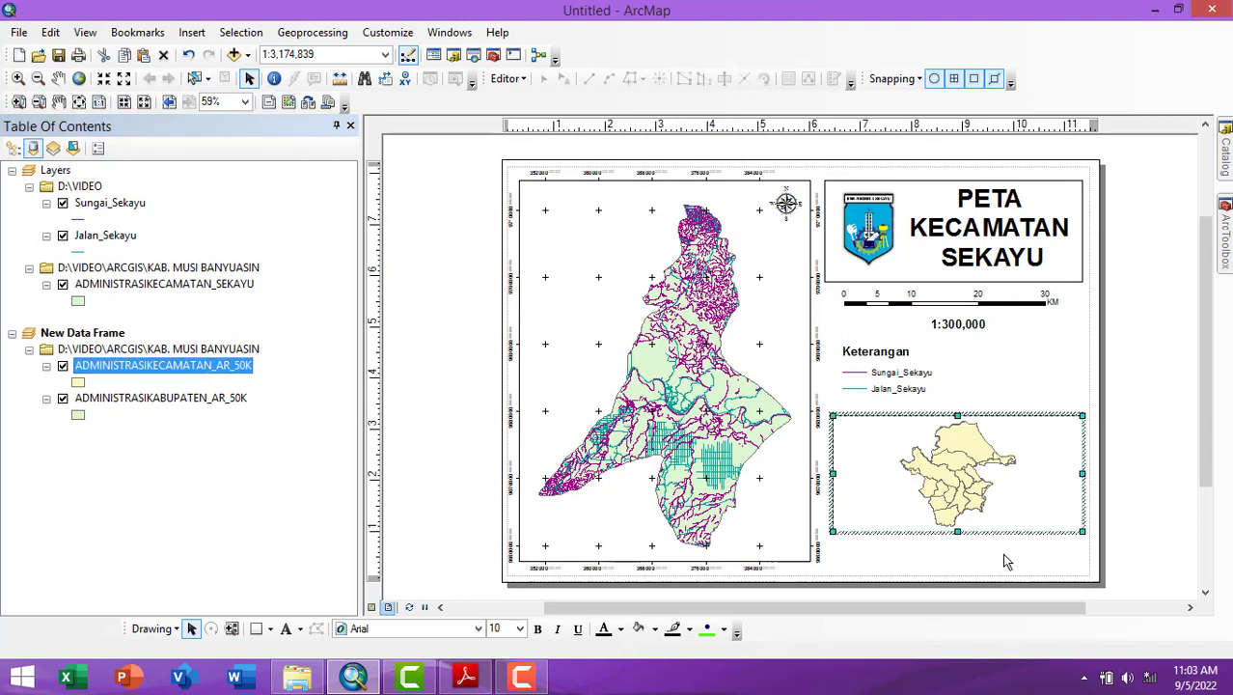
pyautogui.click(1003, 553)
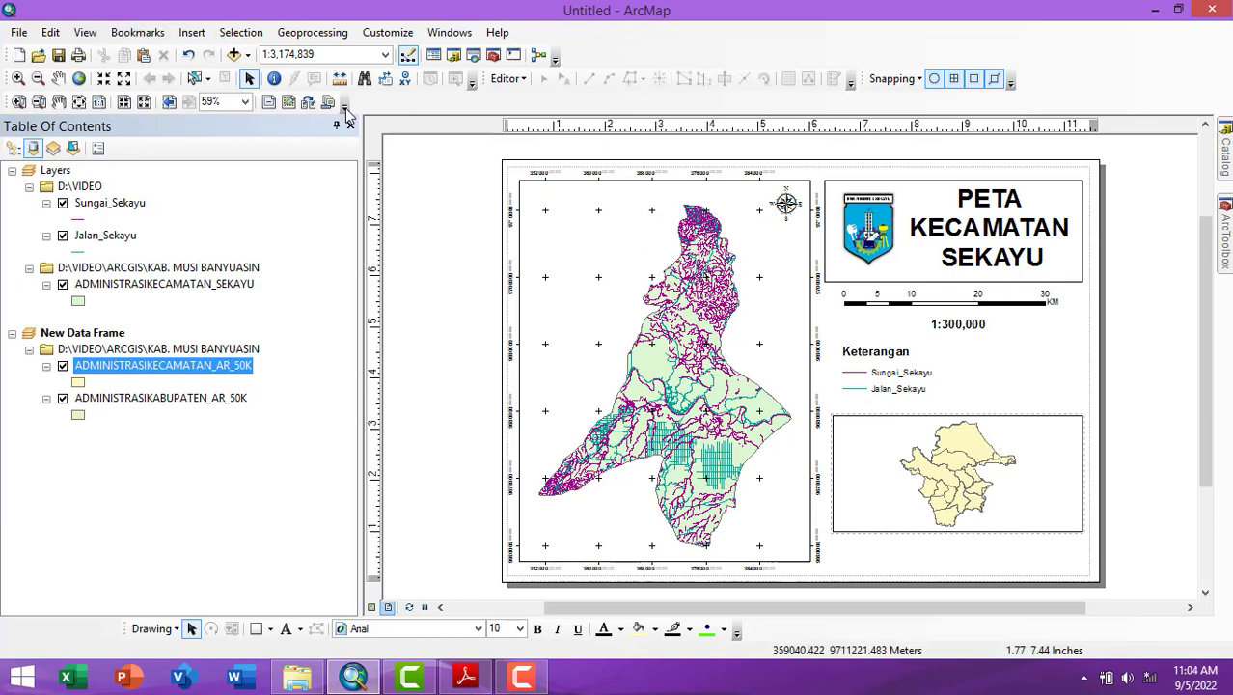
# Add an extent indicator for the Layers data frame to the inset map, keeping the red border frame.
pyautogui.click(970, 454)
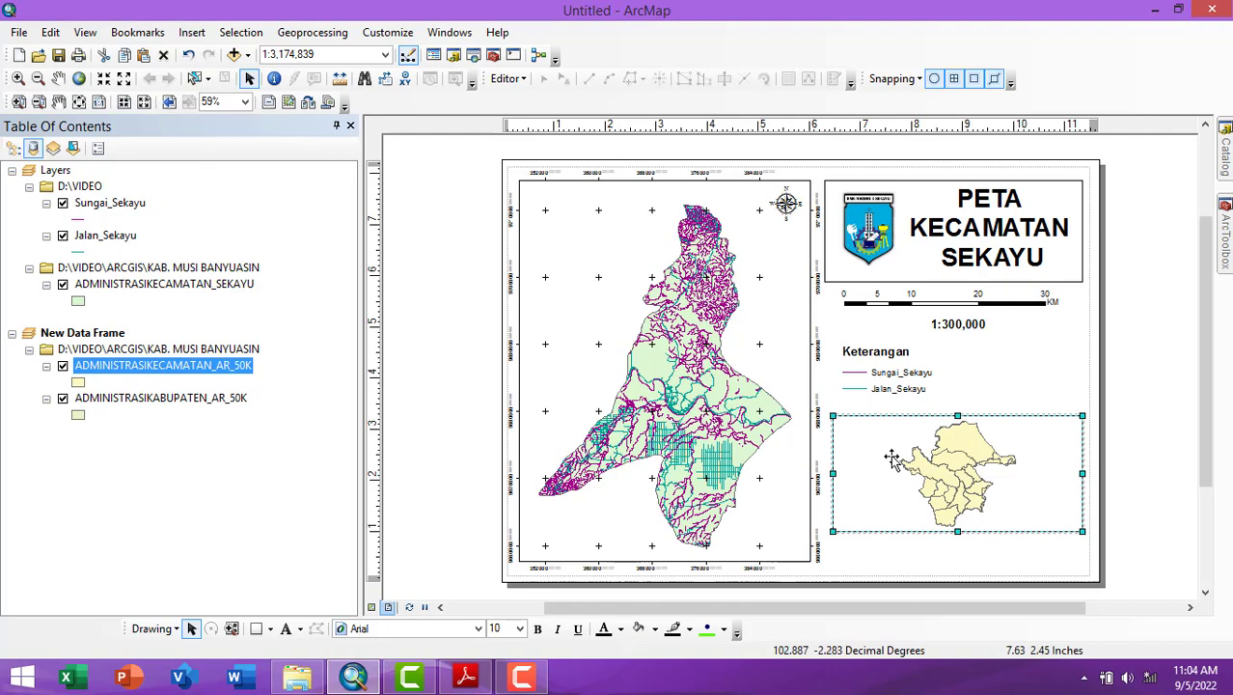
pyautogui.rightClick(888, 456)
pyautogui.click(951, 444)
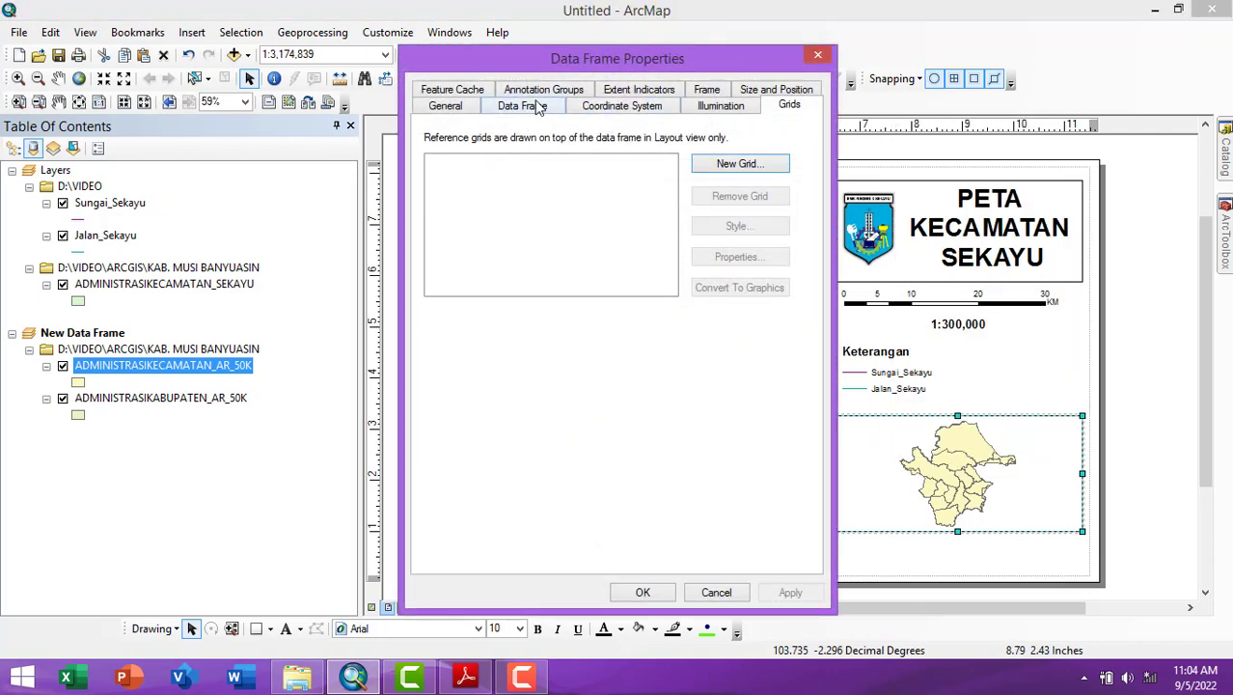
pyautogui.click(625, 96)
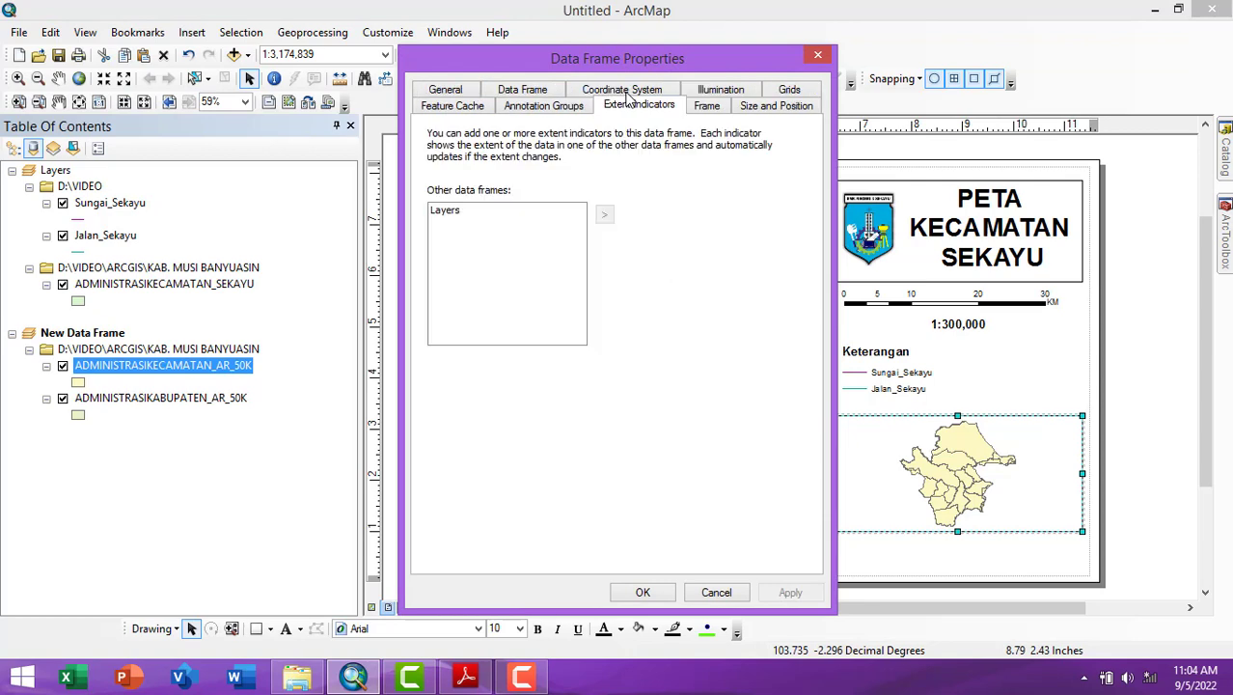
pyautogui.click(509, 214)
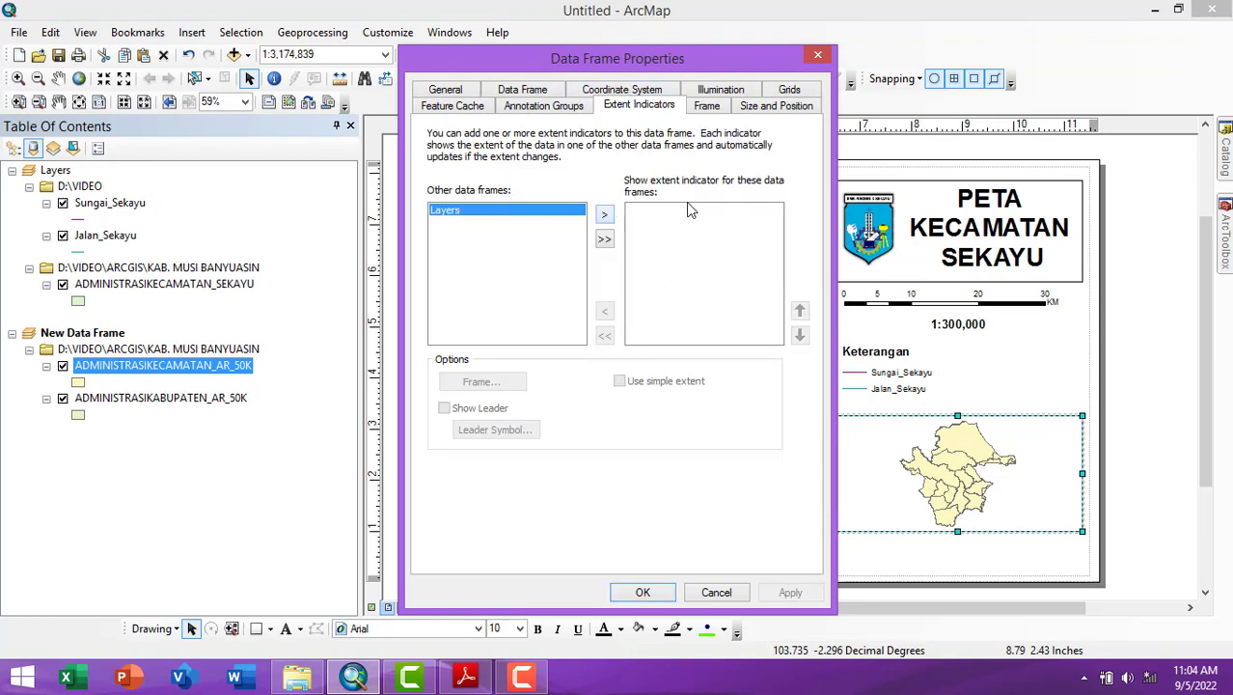
pyautogui.click(607, 216)
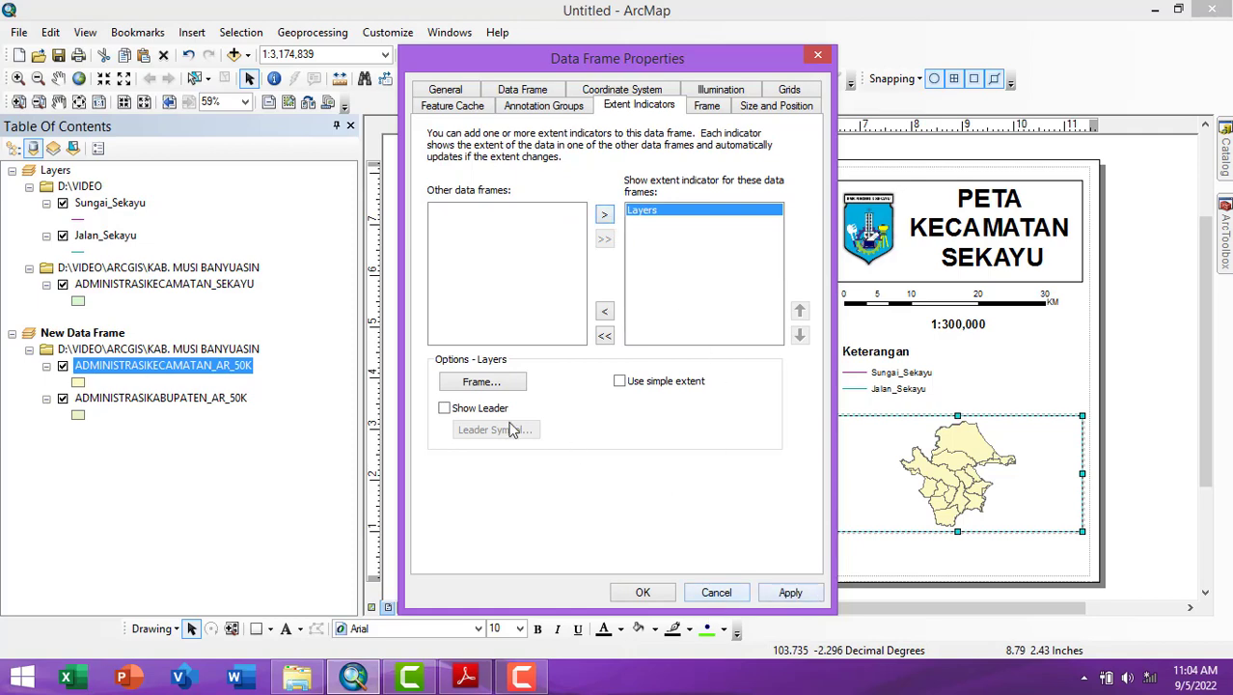
pyautogui.click(492, 382)
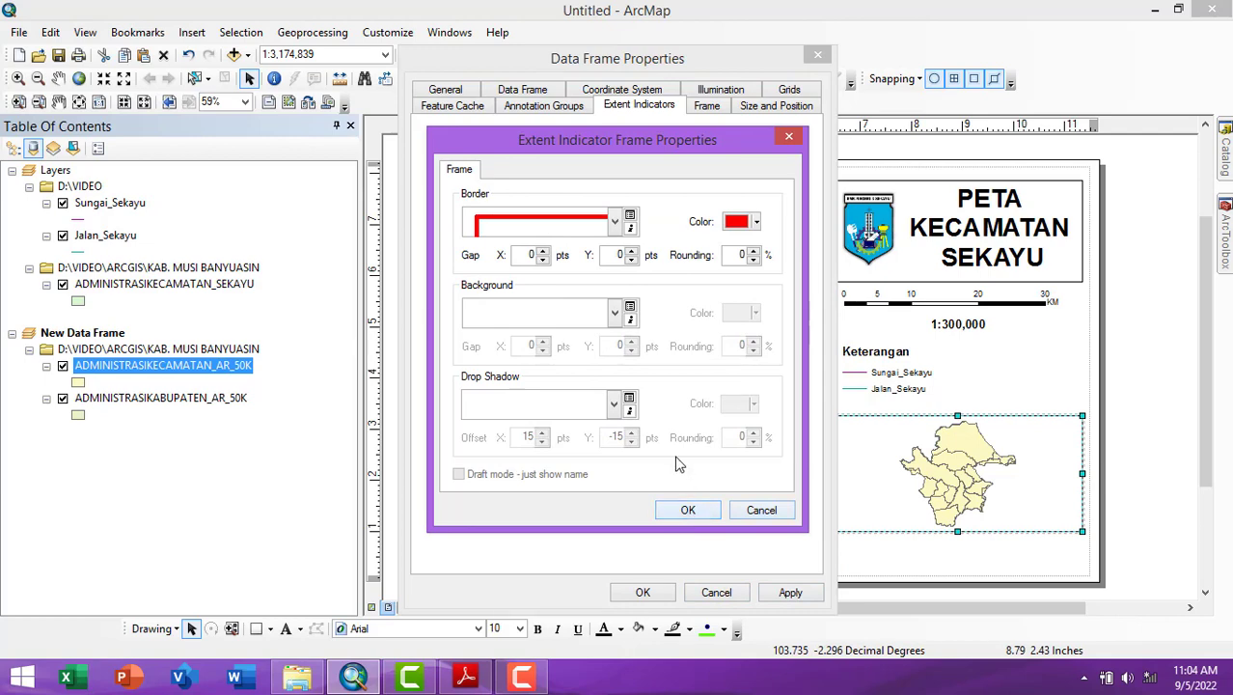
pyautogui.click(688, 510)
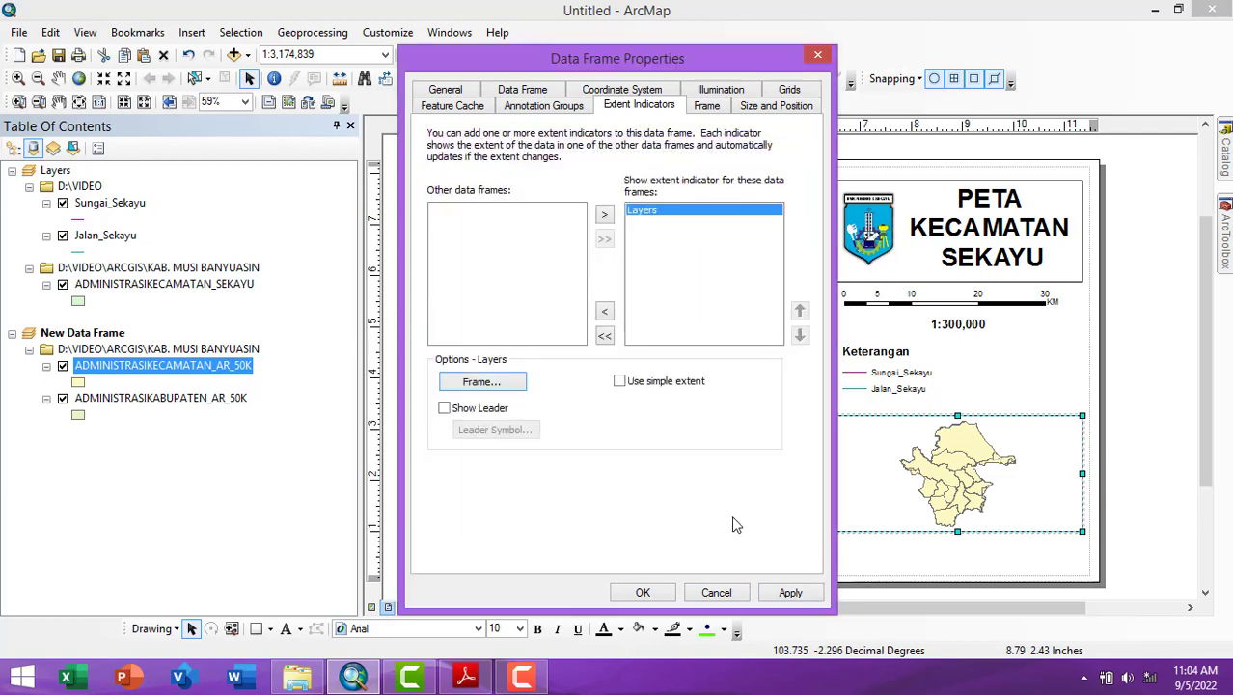
pyautogui.click(794, 594)
pyautogui.click(645, 593)
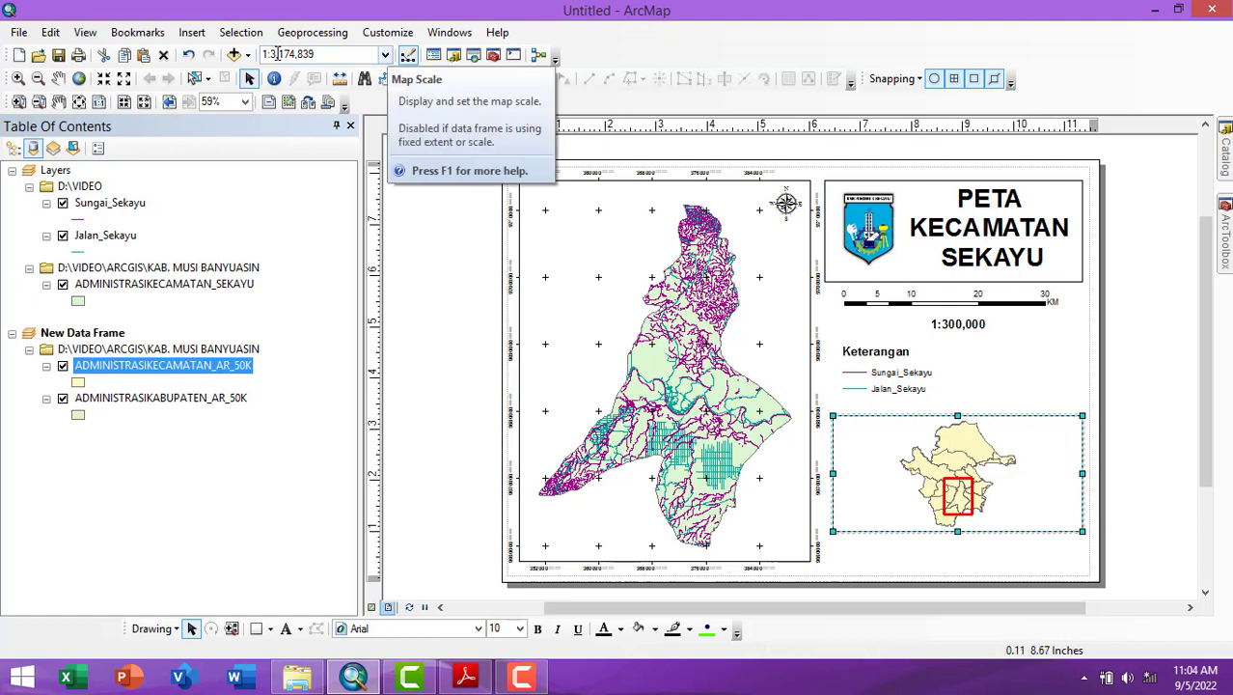
# Set the inset map's scale to 1:3,000,000 and deselect its data frame.
pyautogui.click(383, 56)
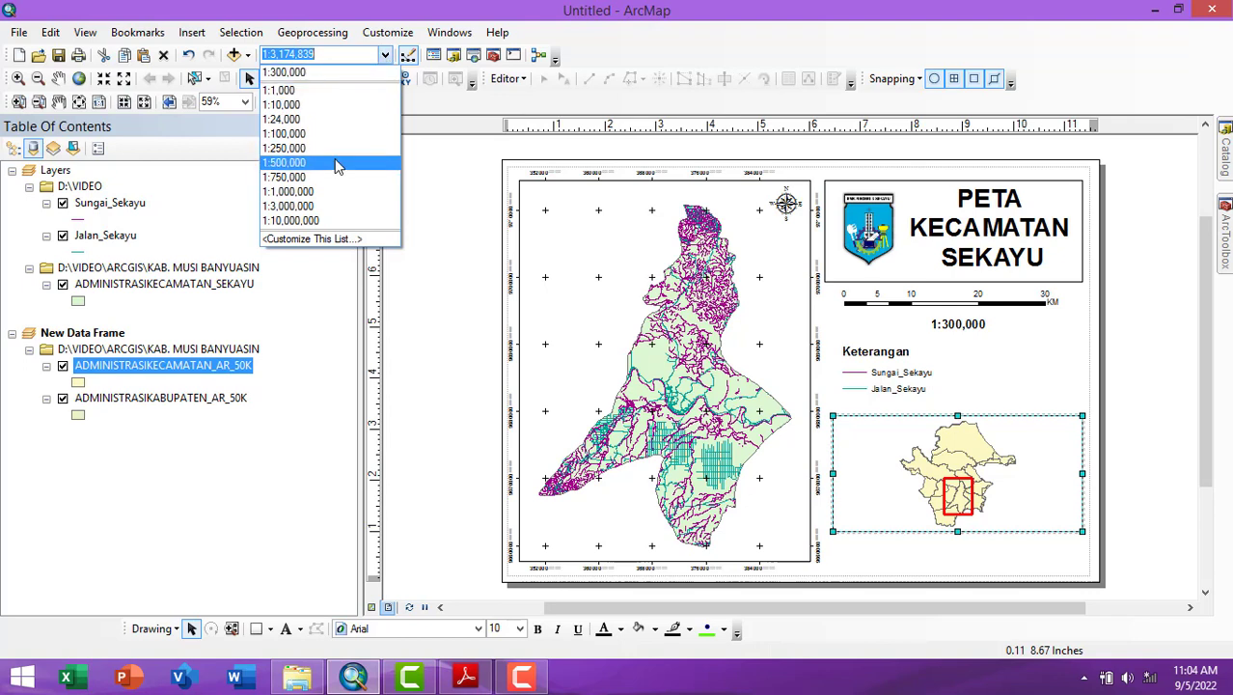
pyautogui.click(303, 209)
pyautogui.click(1133, 494)
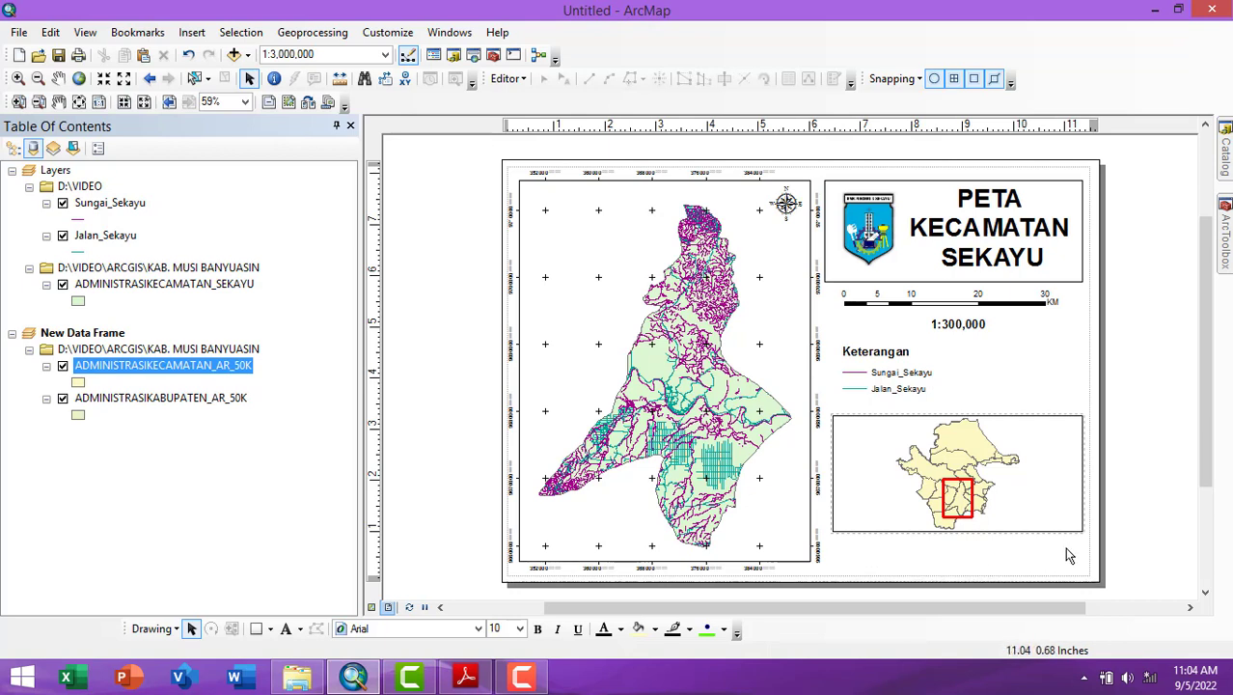
# Insert a credit text reading "Dibuat Oleh" plus the author's full name and place it below the inset map, near its right edge.
pyautogui.click(205, 39)
pyautogui.click(215, 92)
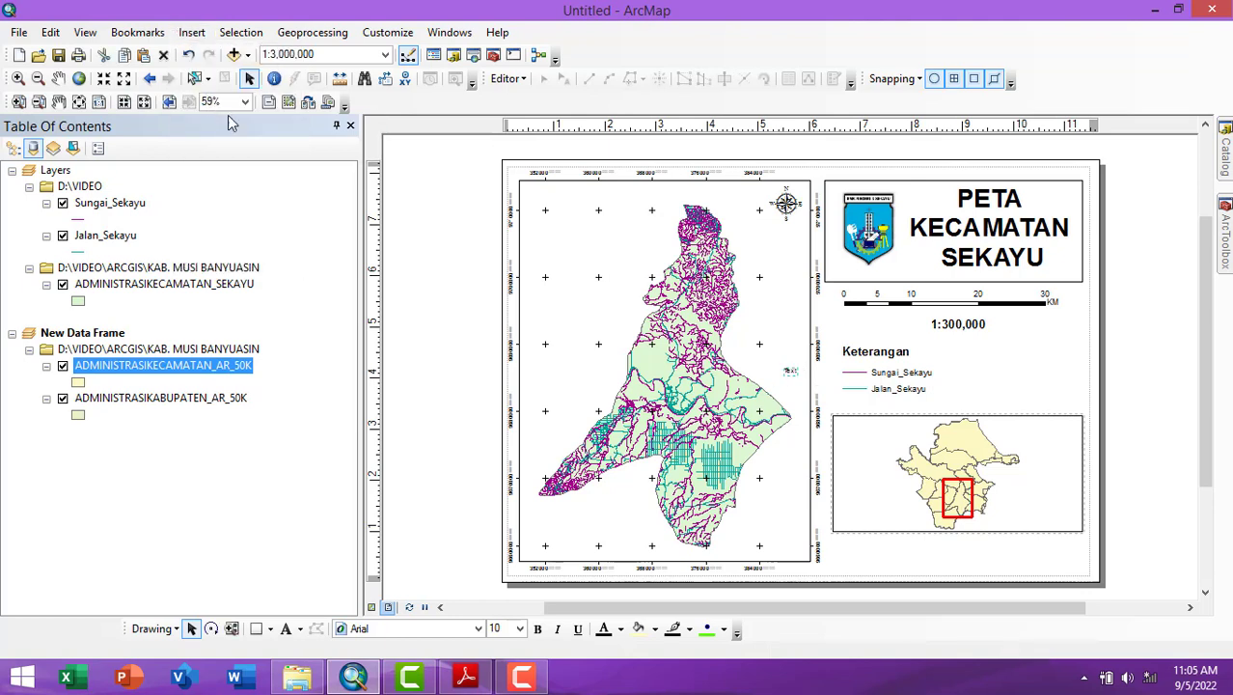
pyautogui.doubleClick(794, 373)
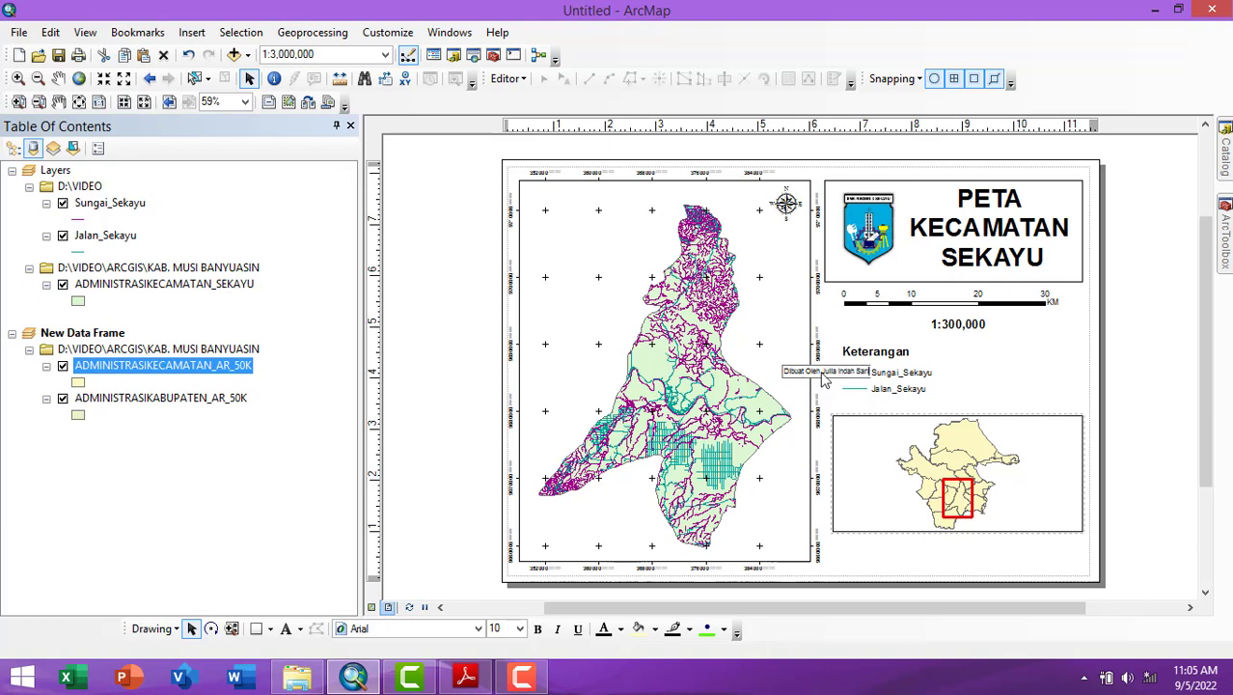
pyautogui.click(830, 398)
pyautogui.moveTo(827, 371); pyautogui.dragTo(1069, 549)
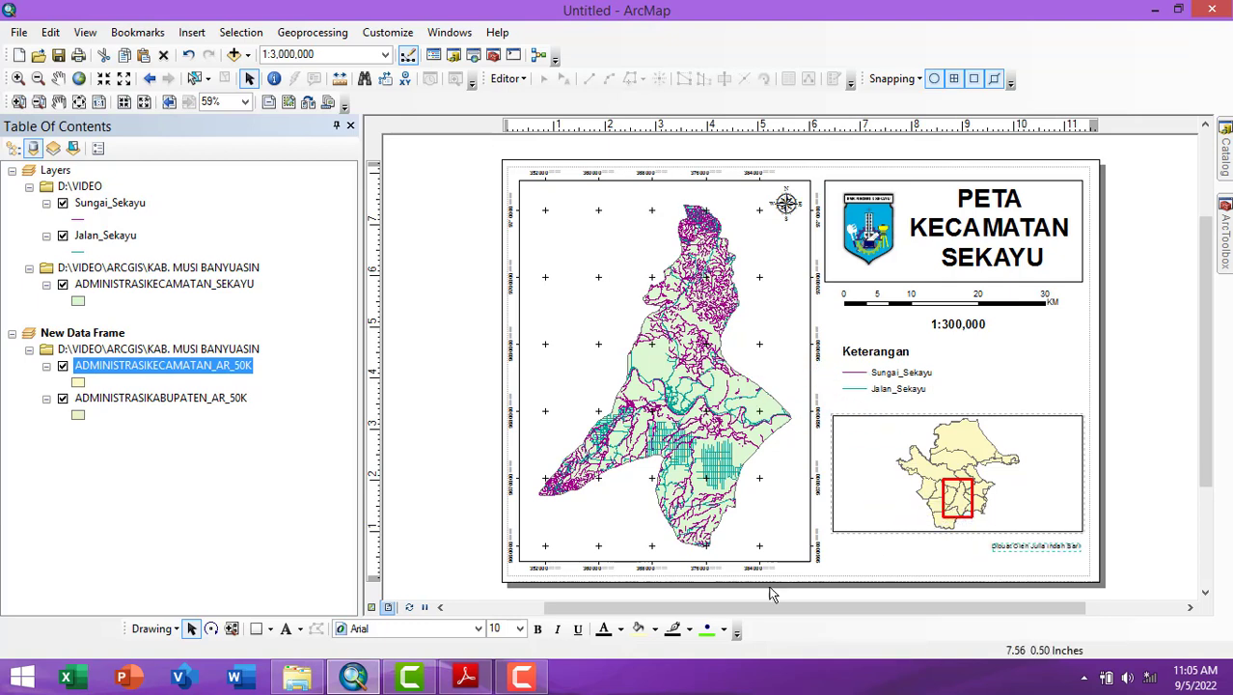
# Format the credit text below the inset map at size 14, bold and italic.
pyautogui.click(521, 629)
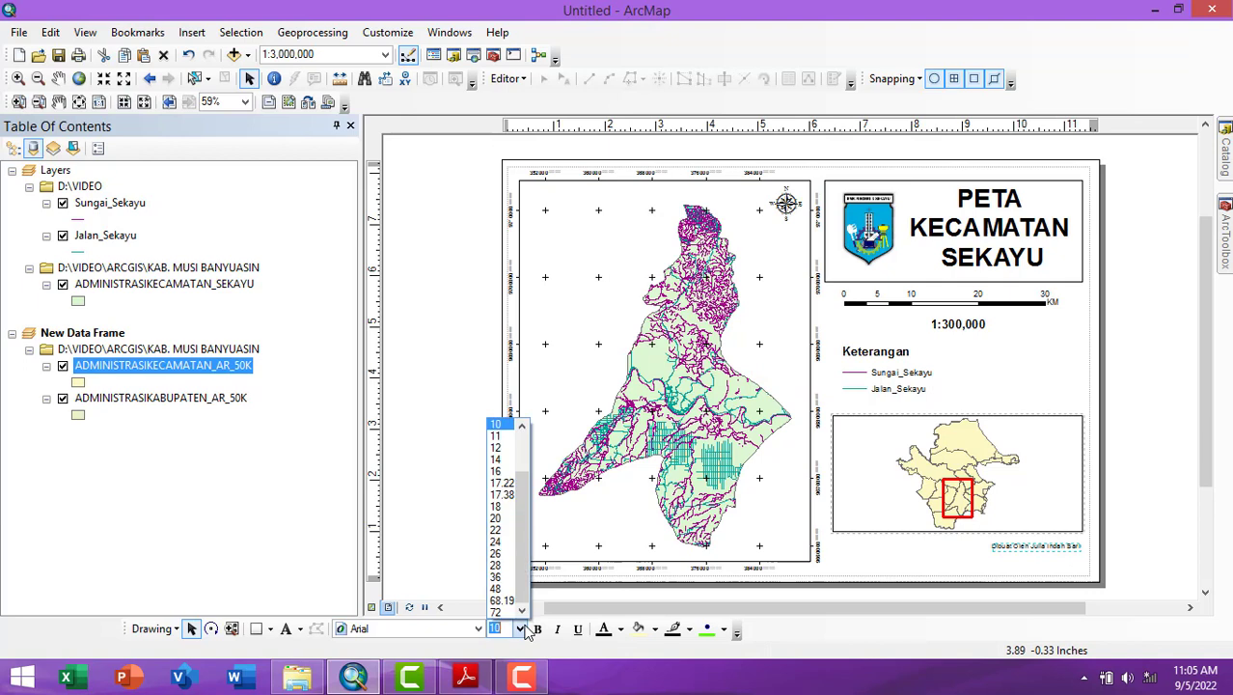
pyautogui.click(502, 461)
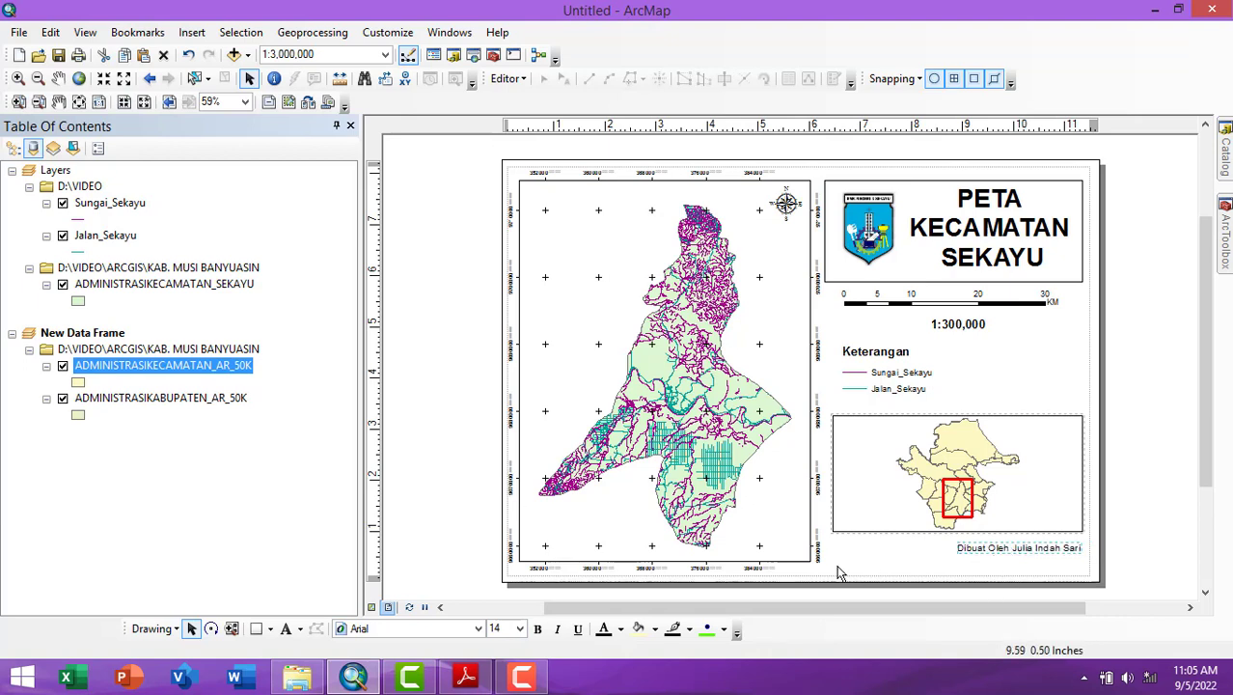
pyautogui.click(544, 628)
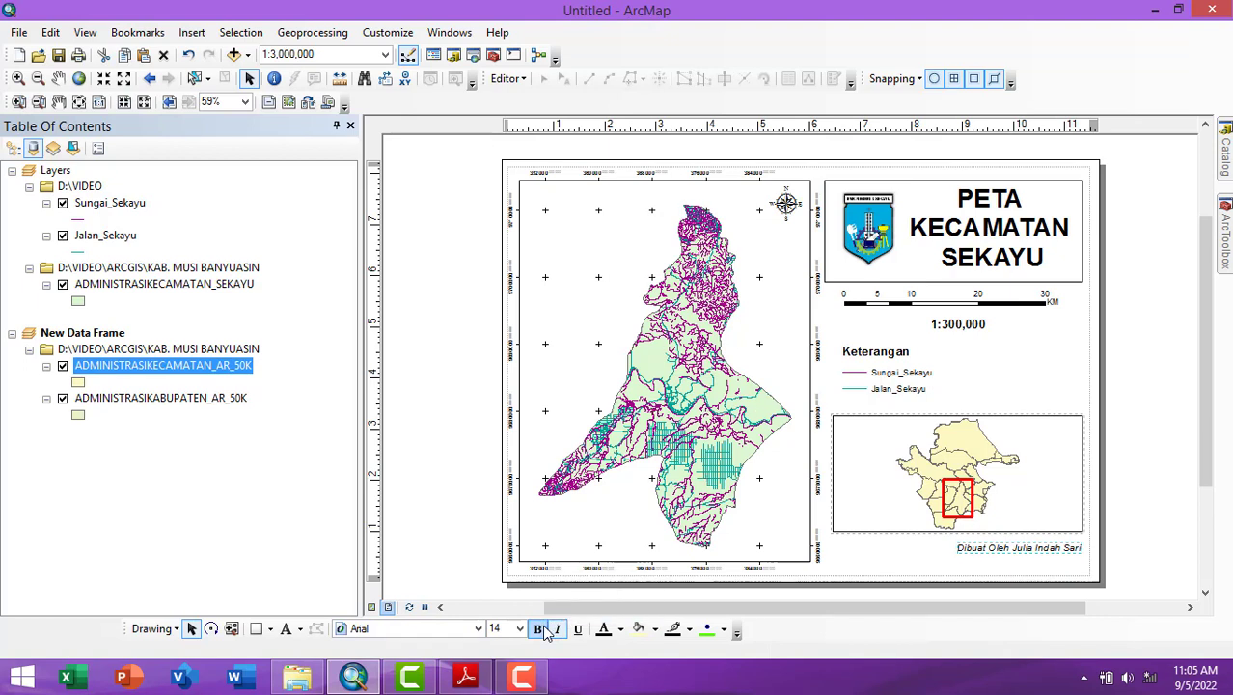
pyautogui.click(945, 565)
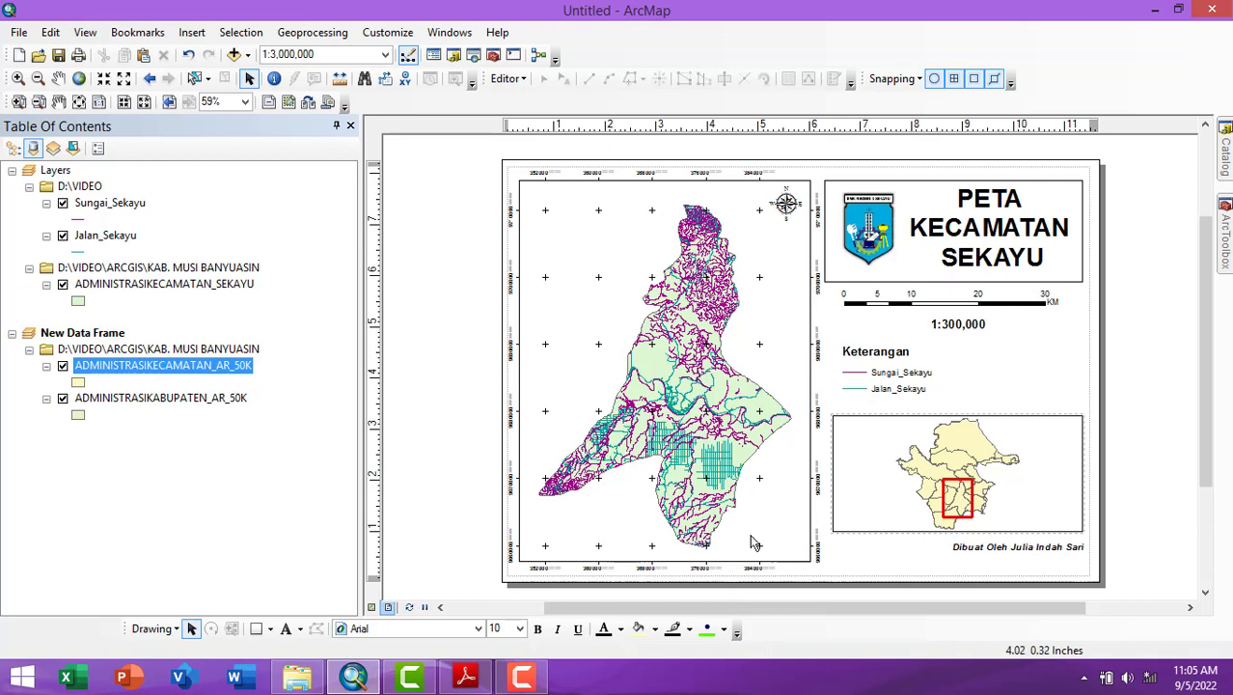
# Export the map layout as a PDF named peta sekayu in the ARCGIS folder.
pyautogui.click(21, 33)
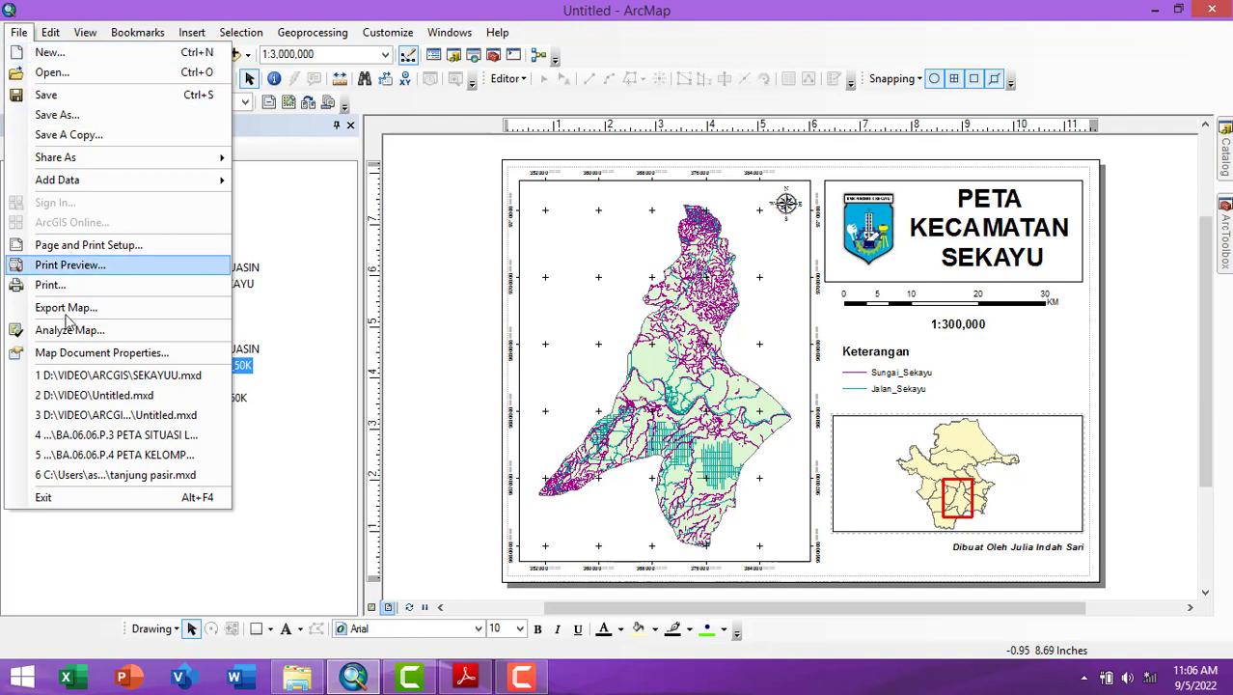
pyautogui.click(66, 306)
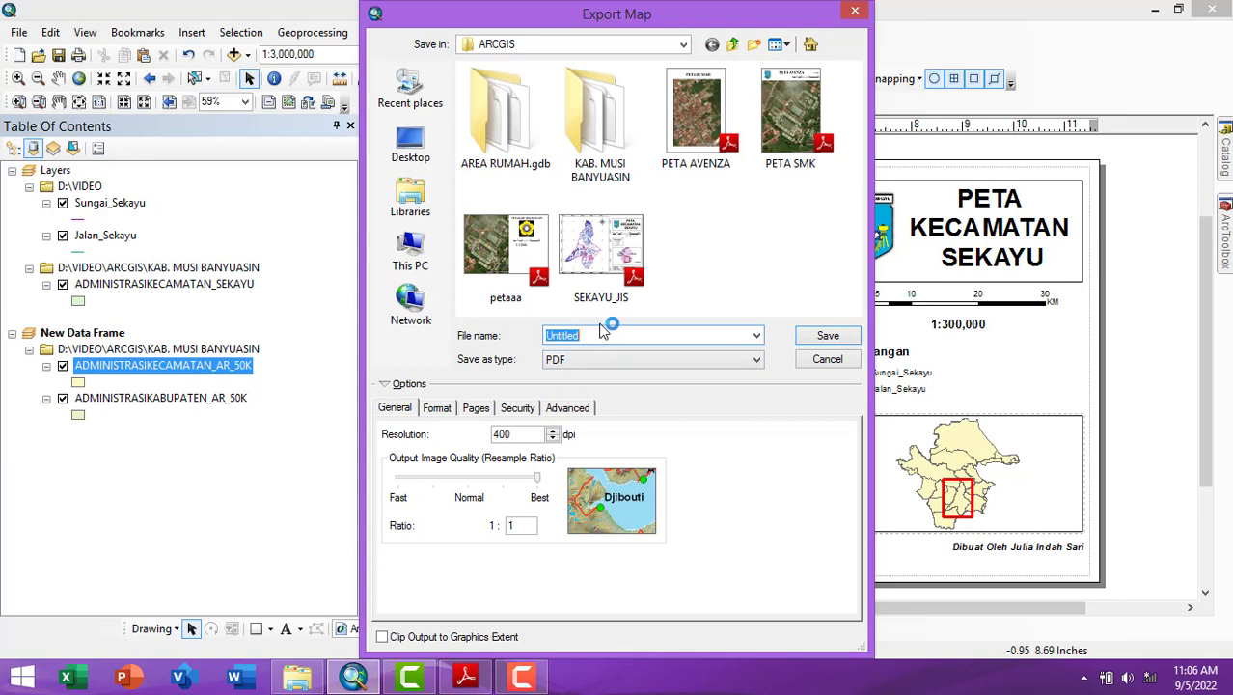
pyautogui.press('BackSpace')
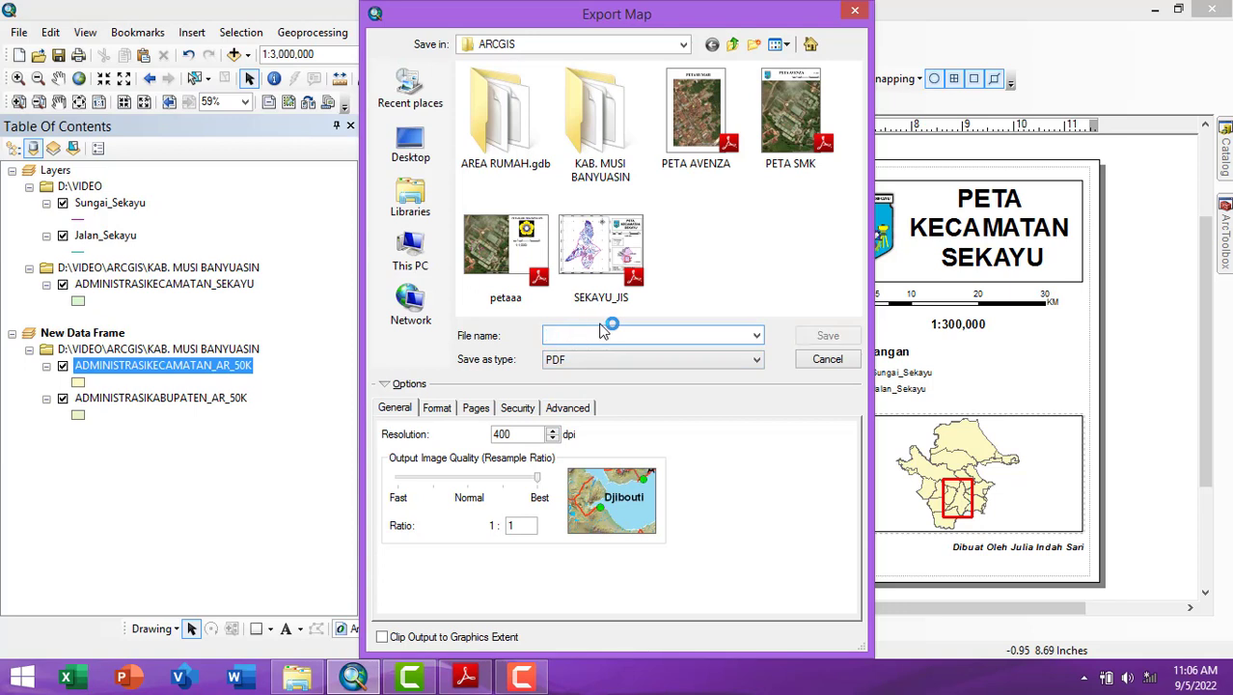
pyautogui.write('peta sekayu')
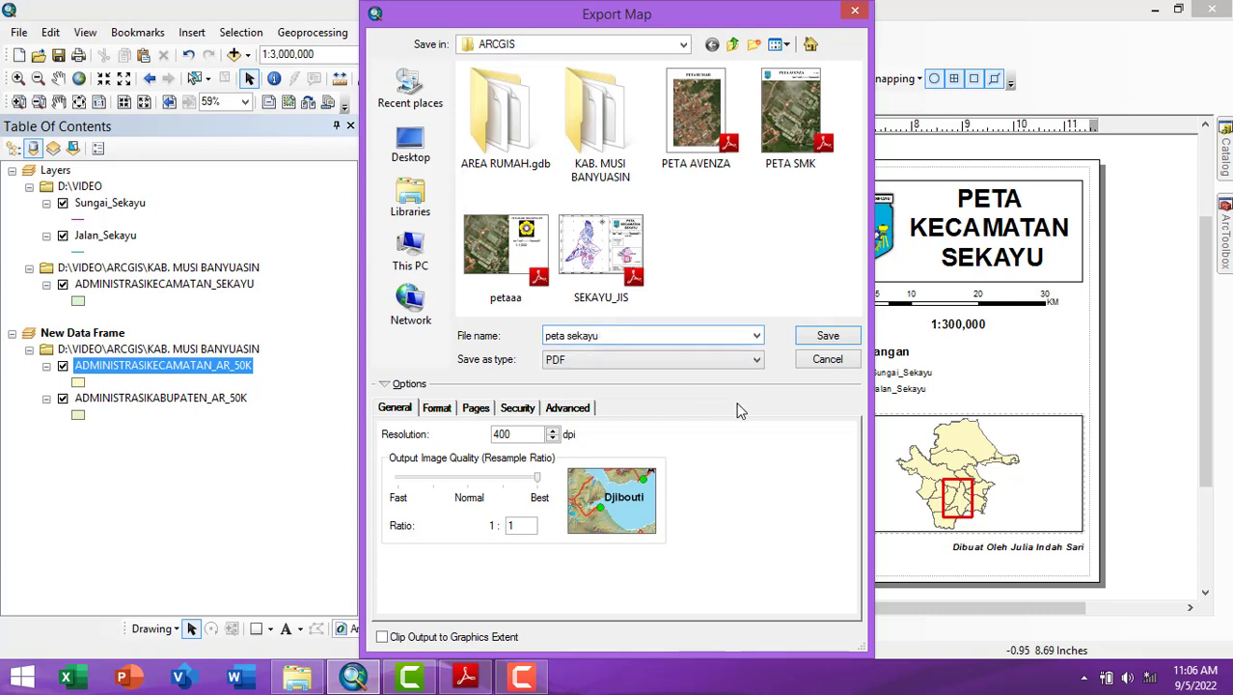
pyautogui.click(825, 337)
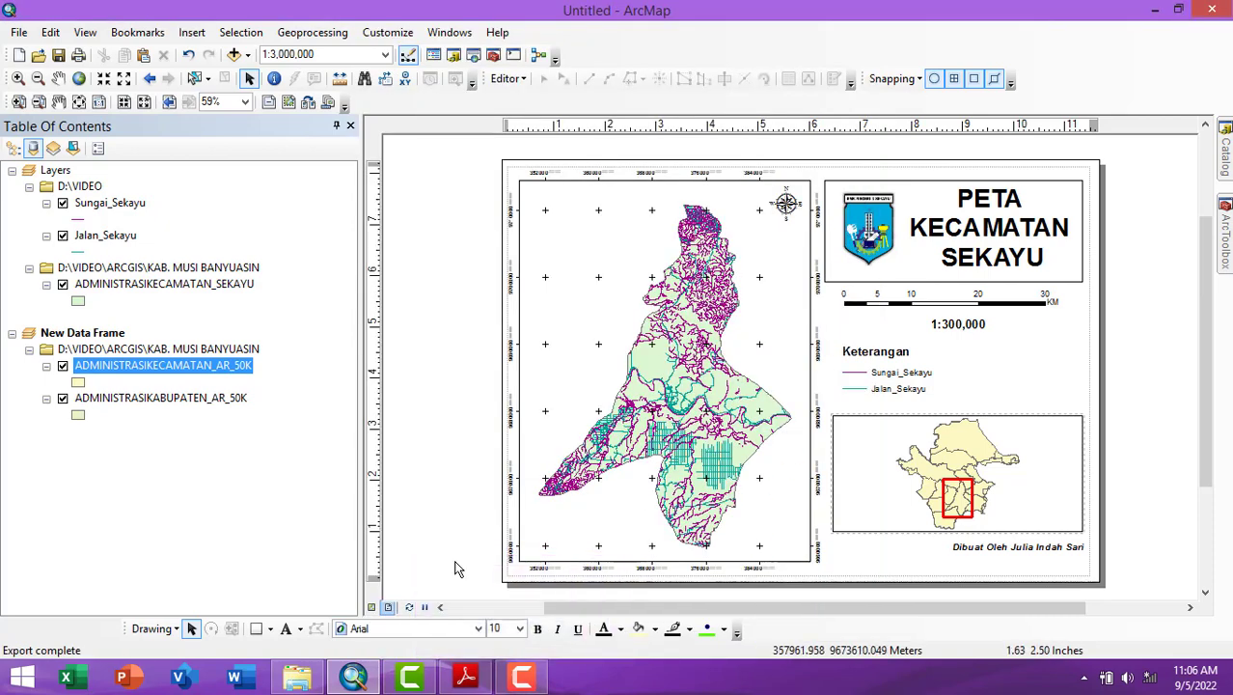
# Switch to File Explorer, open peta sekayu.pdf from the ARCGIS folder and check the exported map in a maximized window.
pyautogui.click(301, 679)
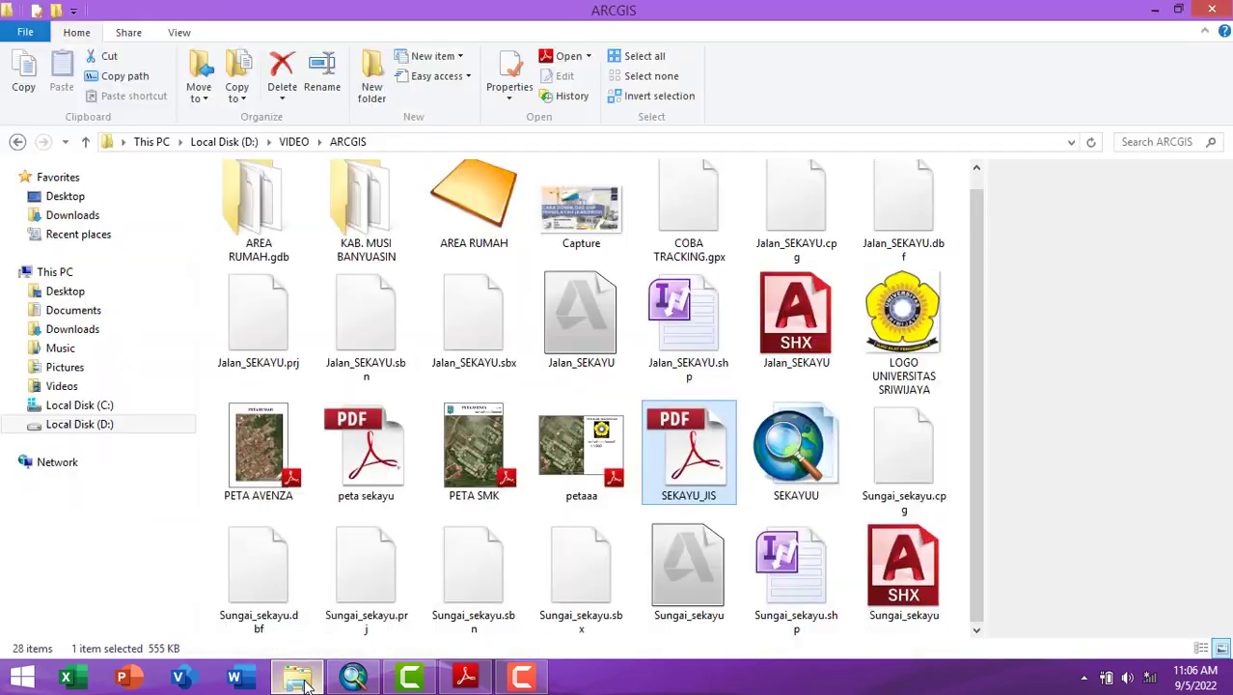
pyautogui.click(393, 477)
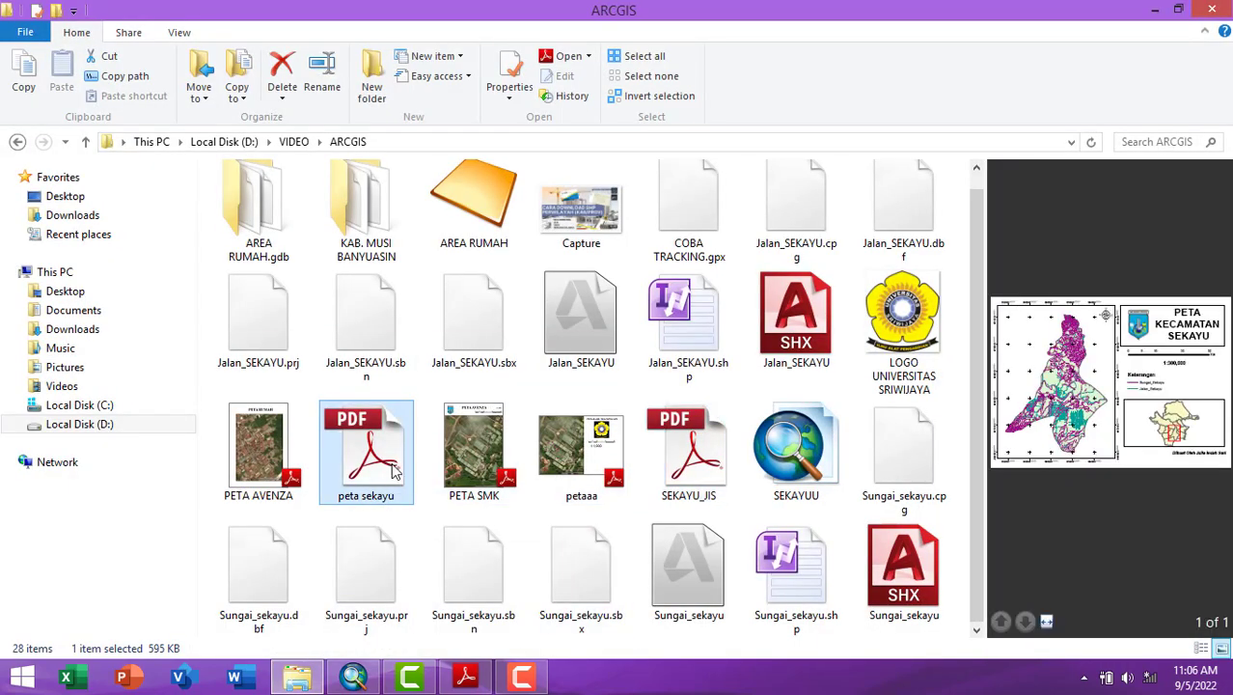
pyautogui.doubleClick(392, 469)
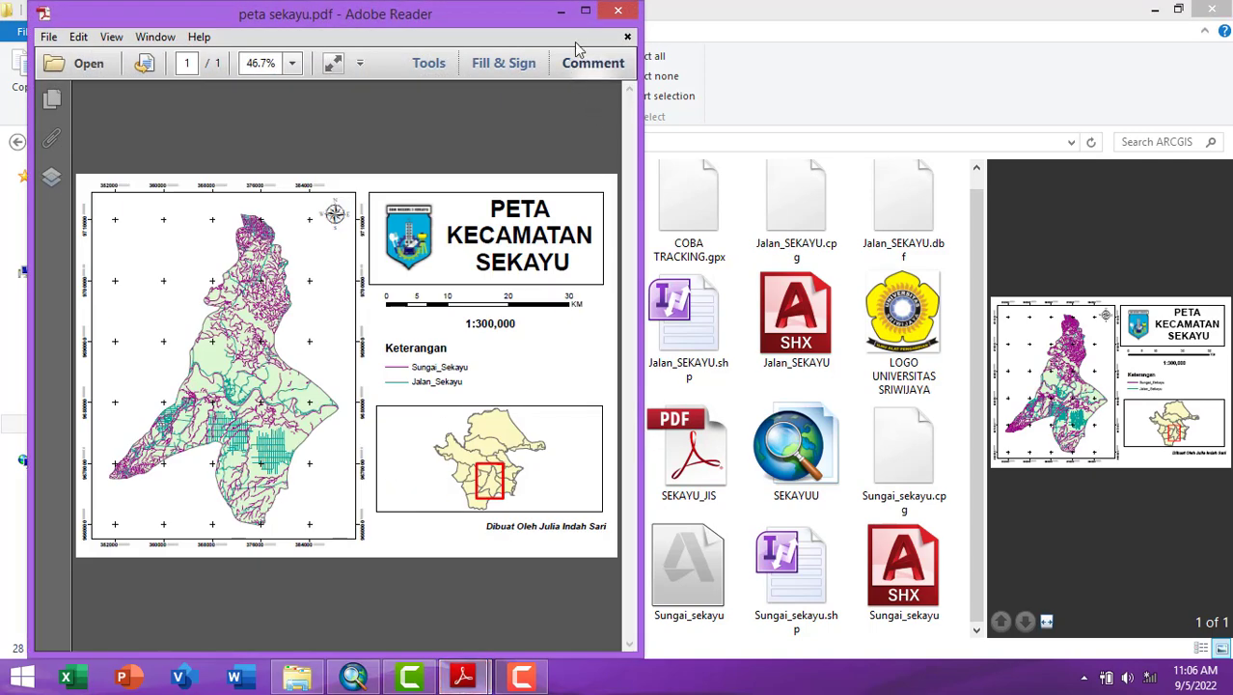
pyautogui.click(585, 11)
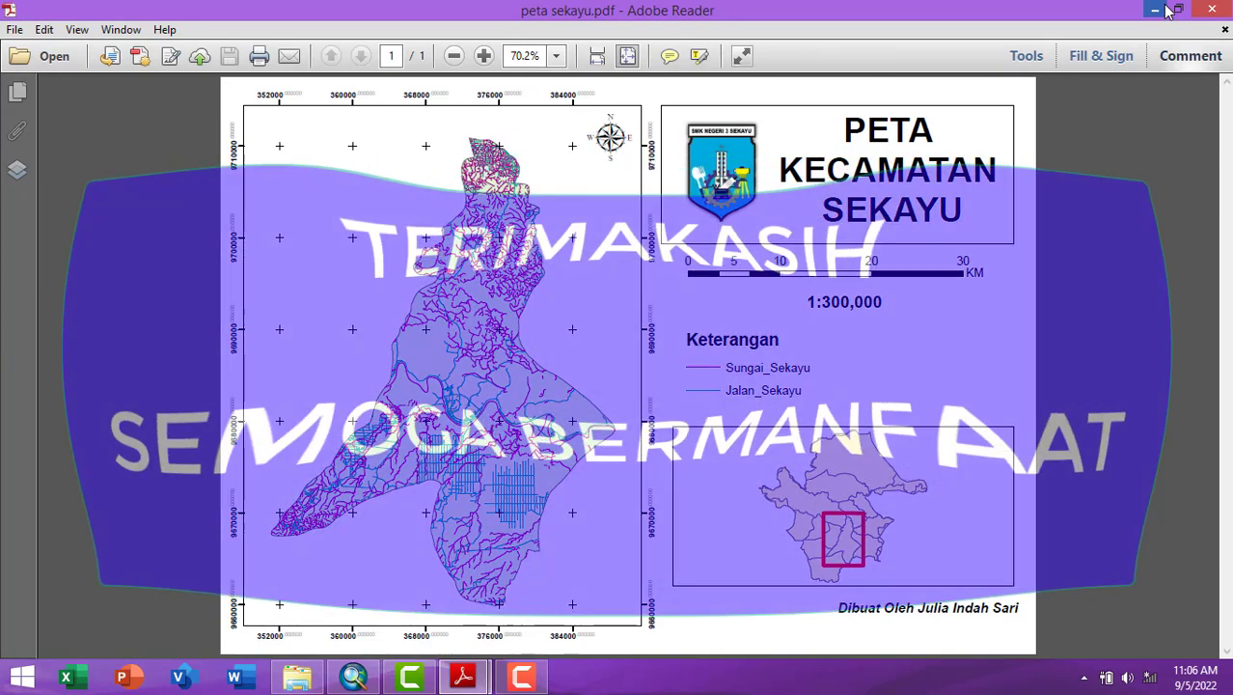
pyautogui.click(1157, 10)
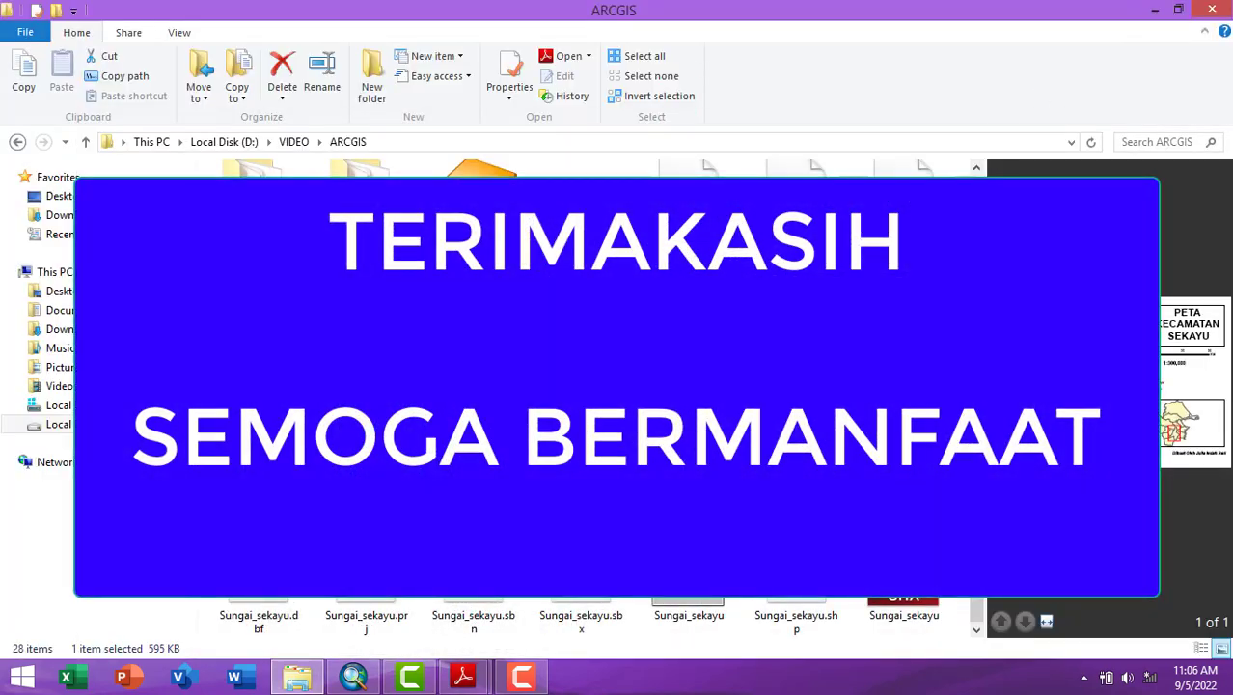